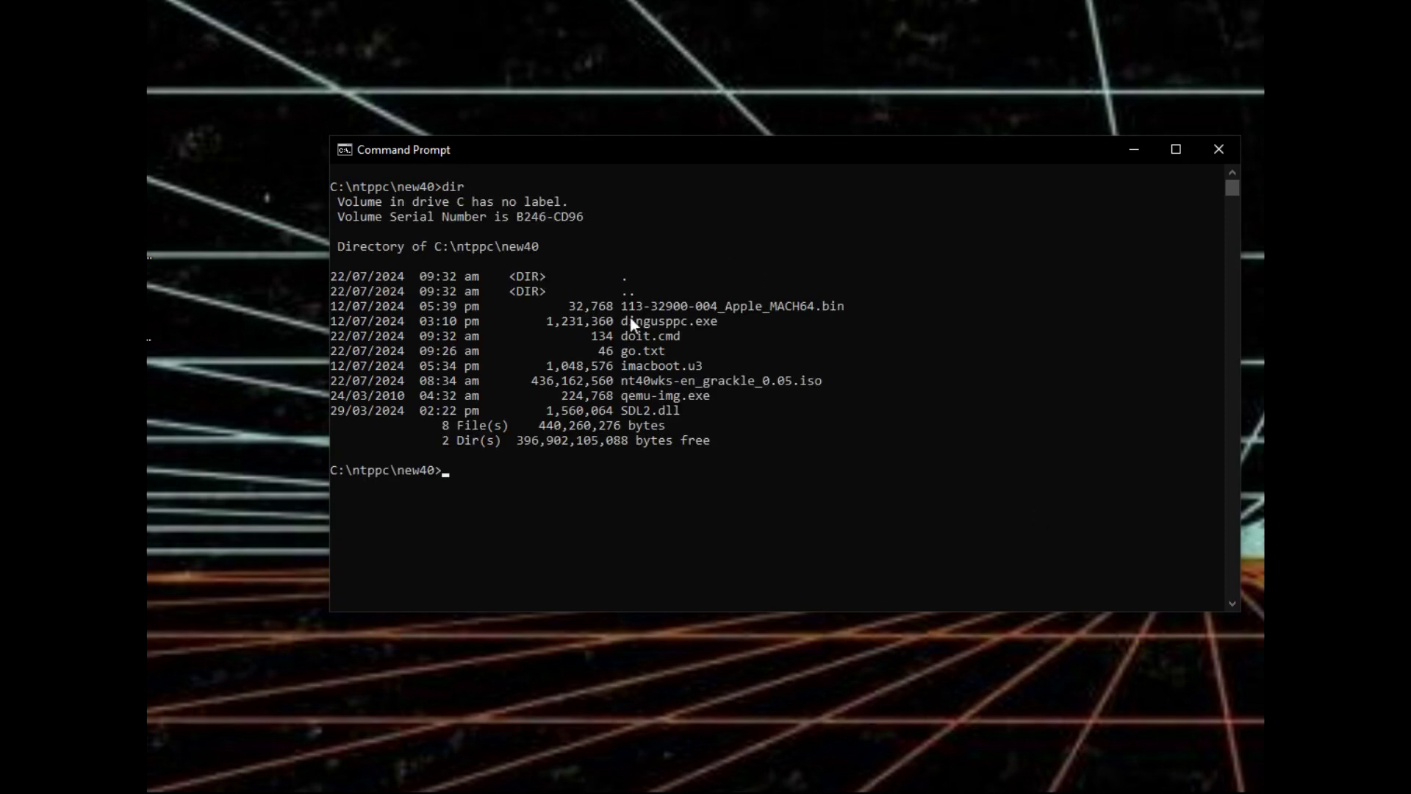
- Highlight the Mach64 ROM, imacboot.u3 and nt40wks ISO file names in the dir listing
drag(625, 321, 866, 308)
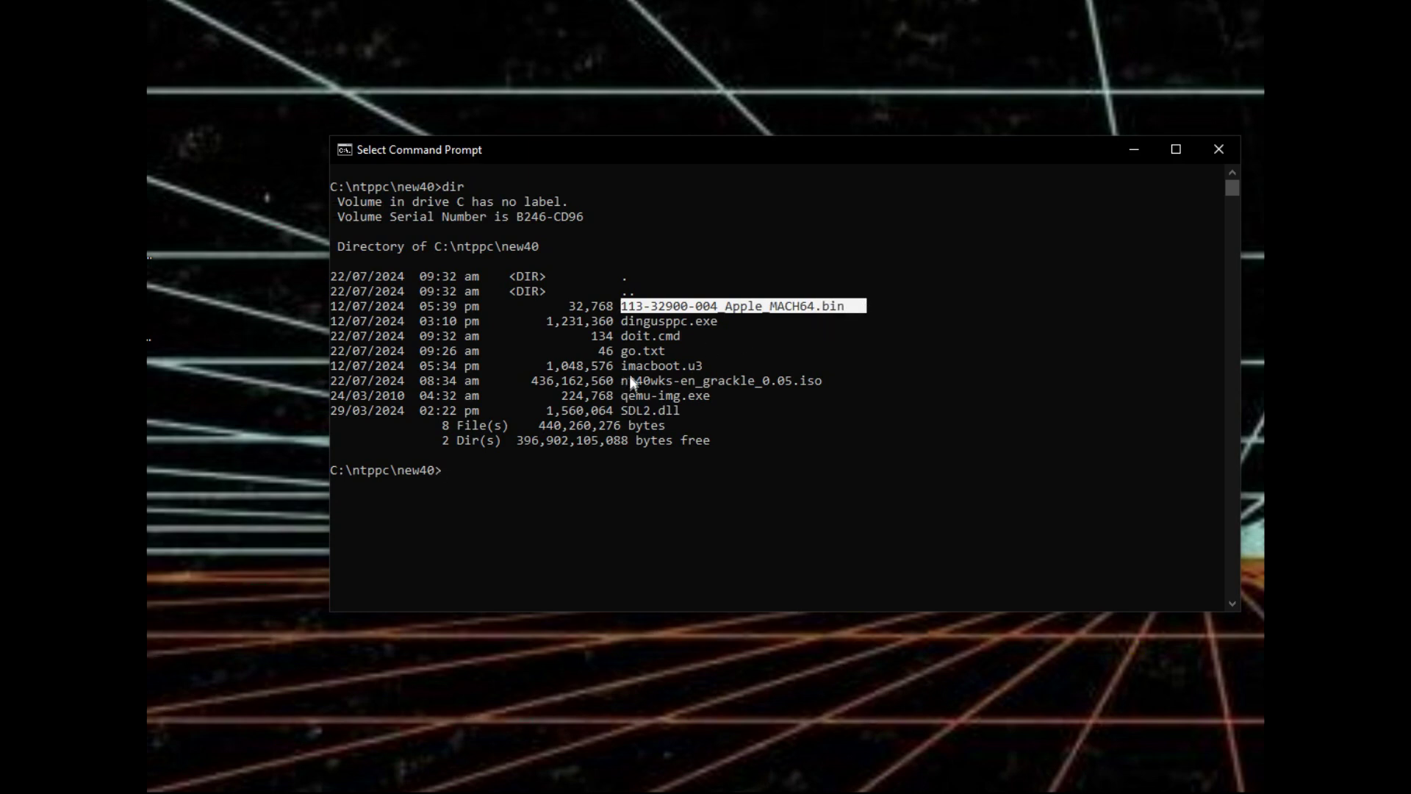
drag(617, 366, 737, 367)
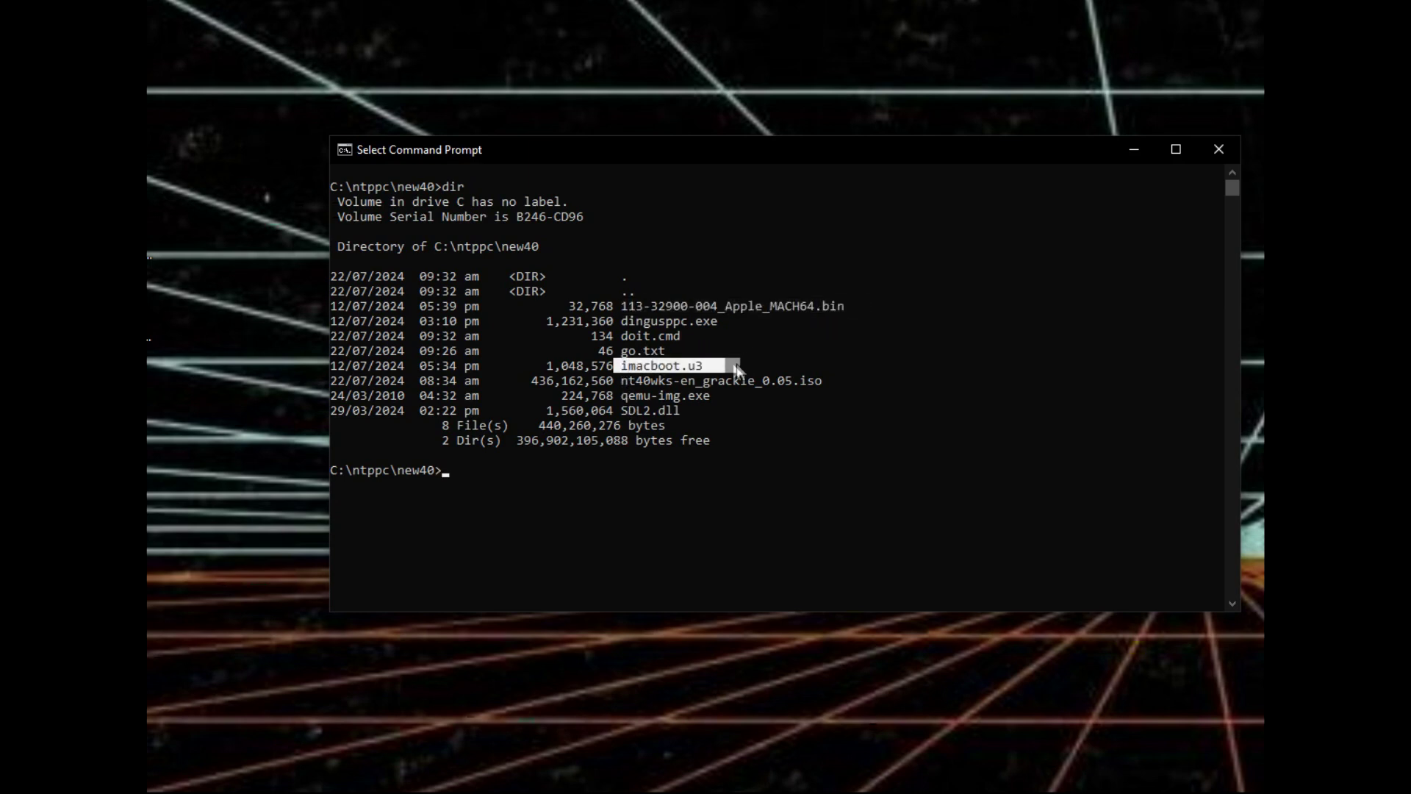
click(757, 463)
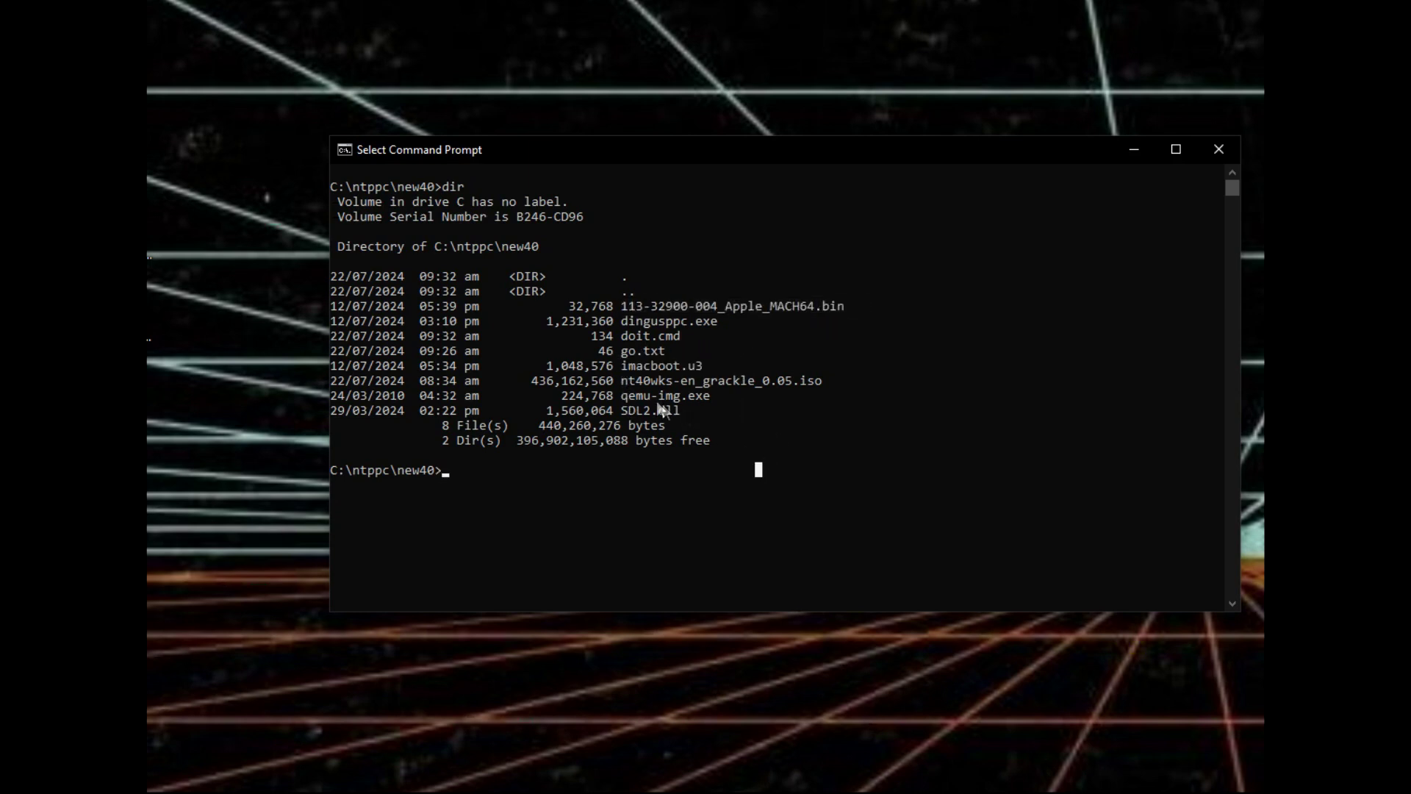
drag(624, 380, 840, 386)
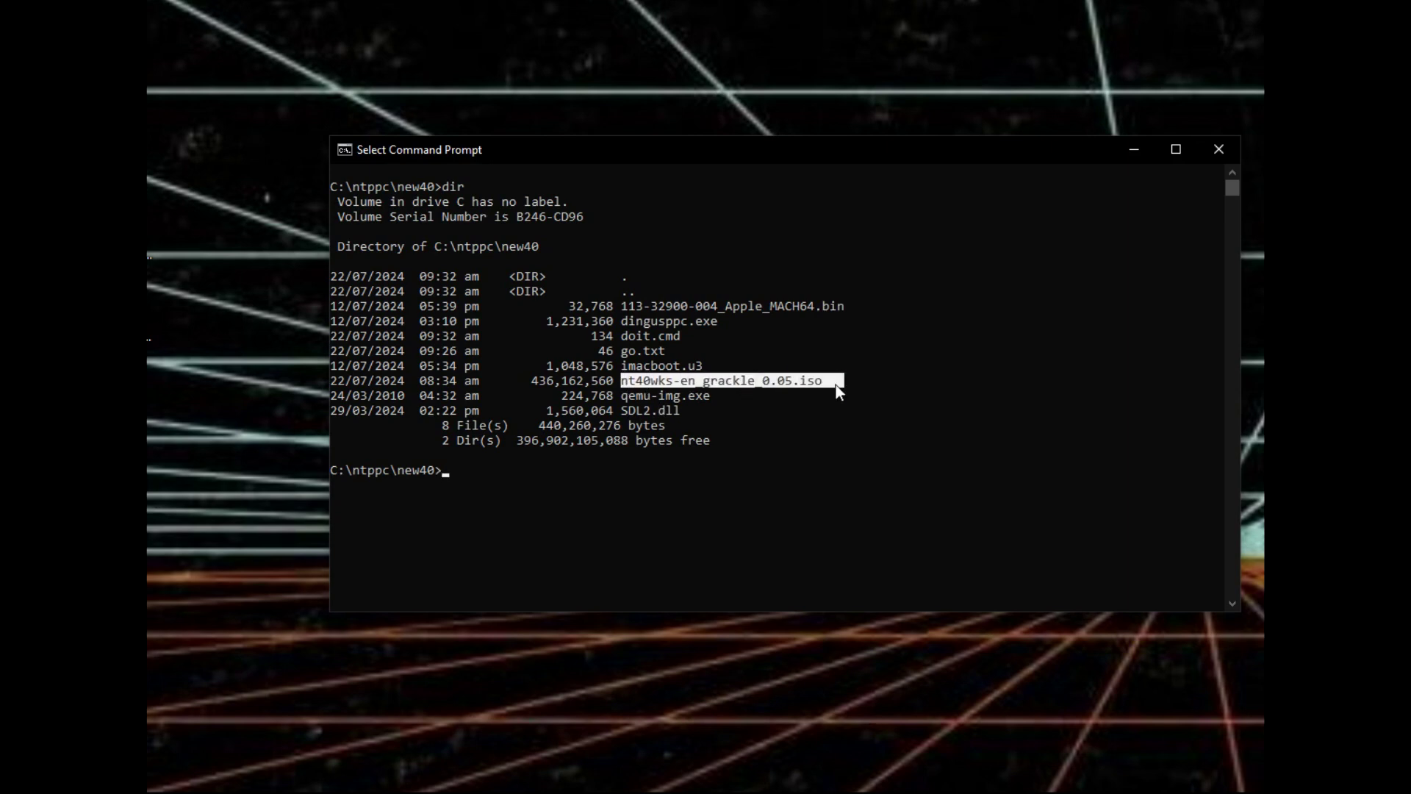
- Clear the selection and print go.txt's contents with 'type go.txt'
key(ctrl+c)
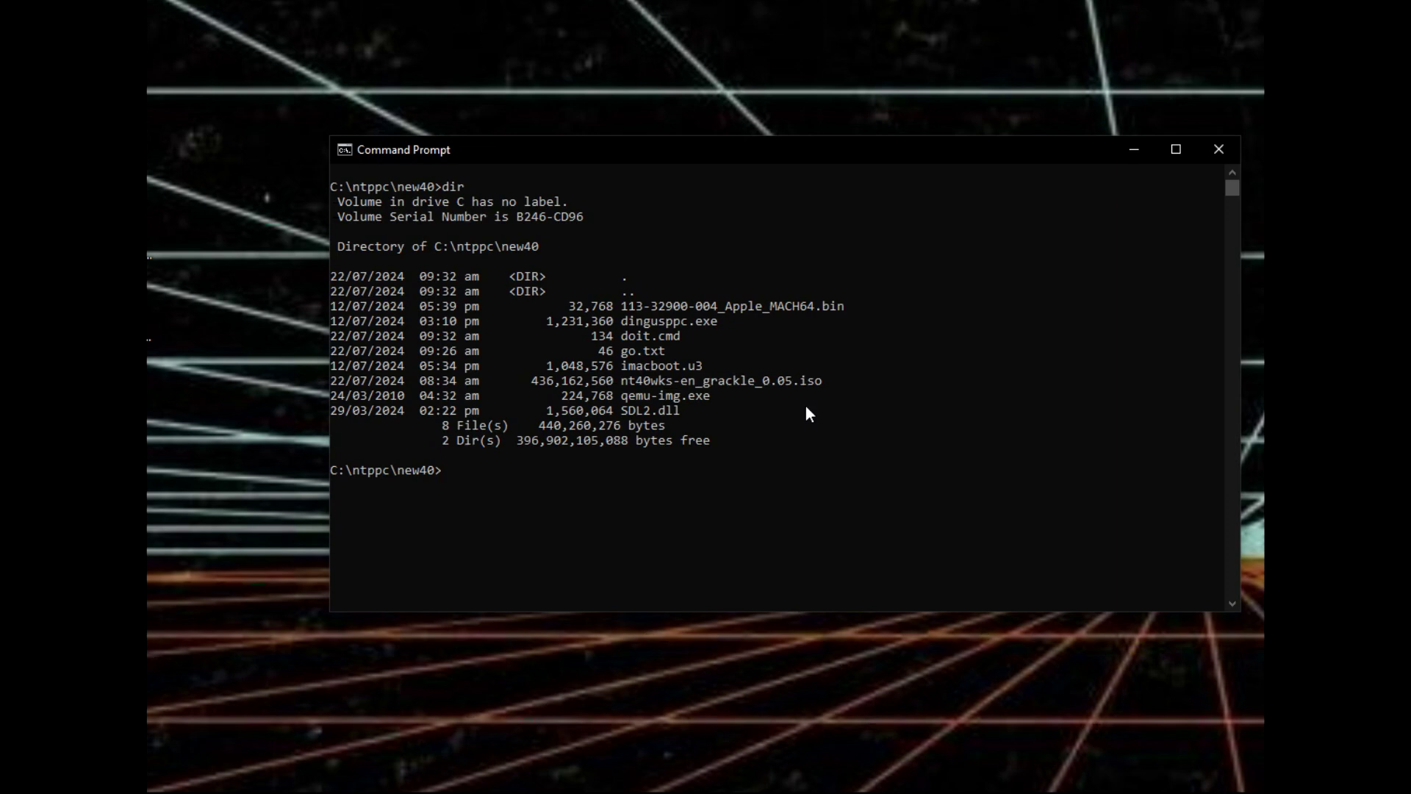
text(type go.txt)
key(Return)
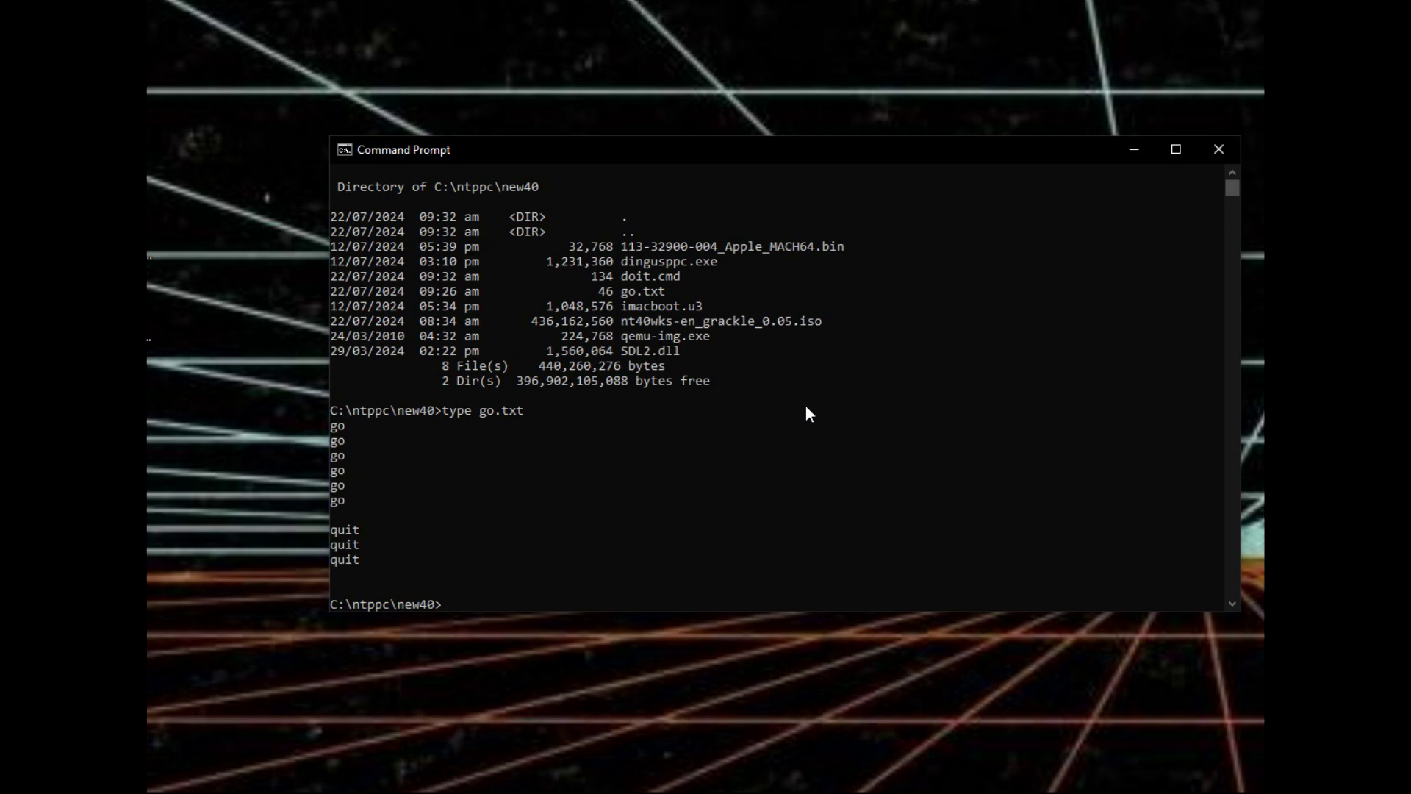
- Display doit.cmd's dingusppc launch command with 'type doit.cmd'
text(type doit.cmd)
key(Return)
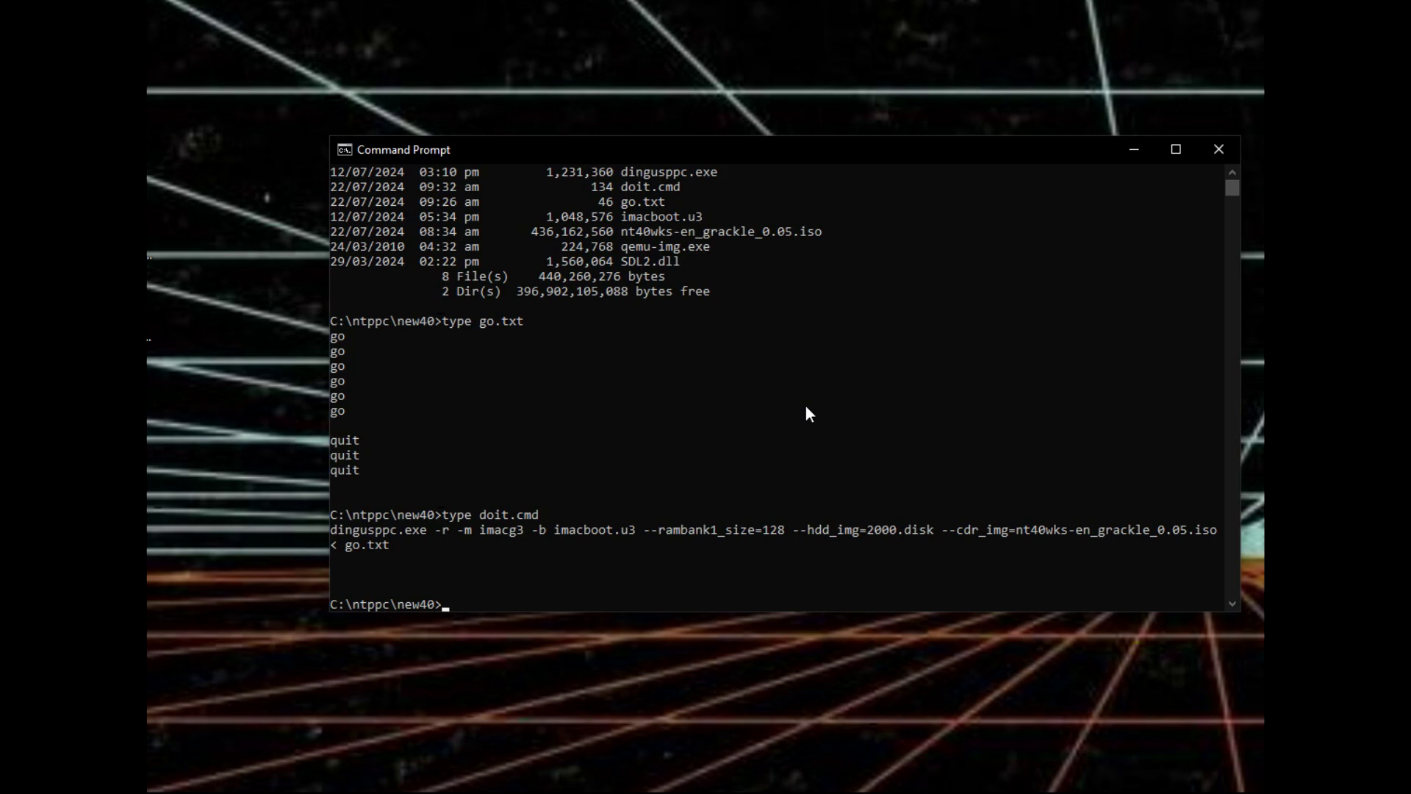
- Create a raw 2000M image named 2000.disk with qemu-img and list the folder again
text(qemu-img create -f raw 2000)
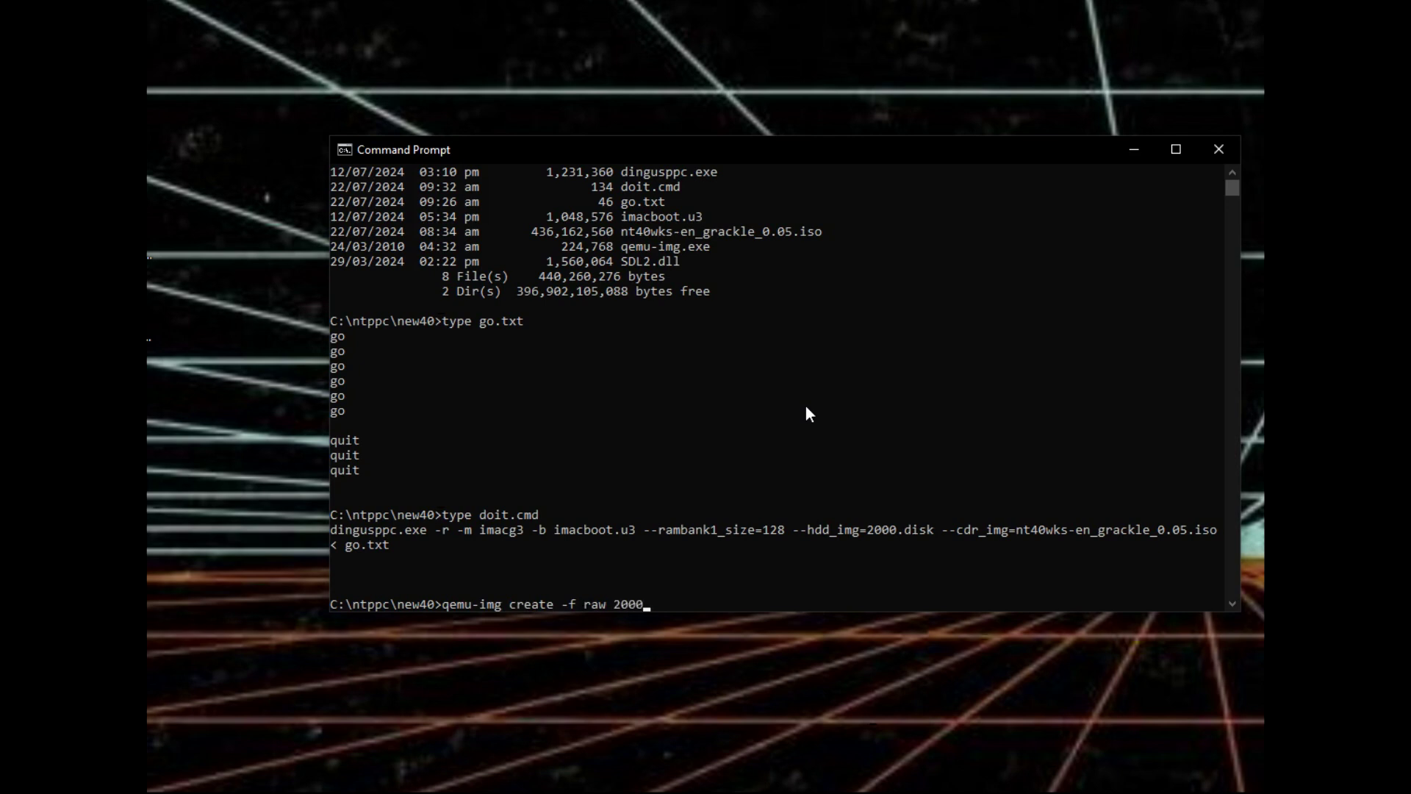
text(.disk 2000M)
key(Return)
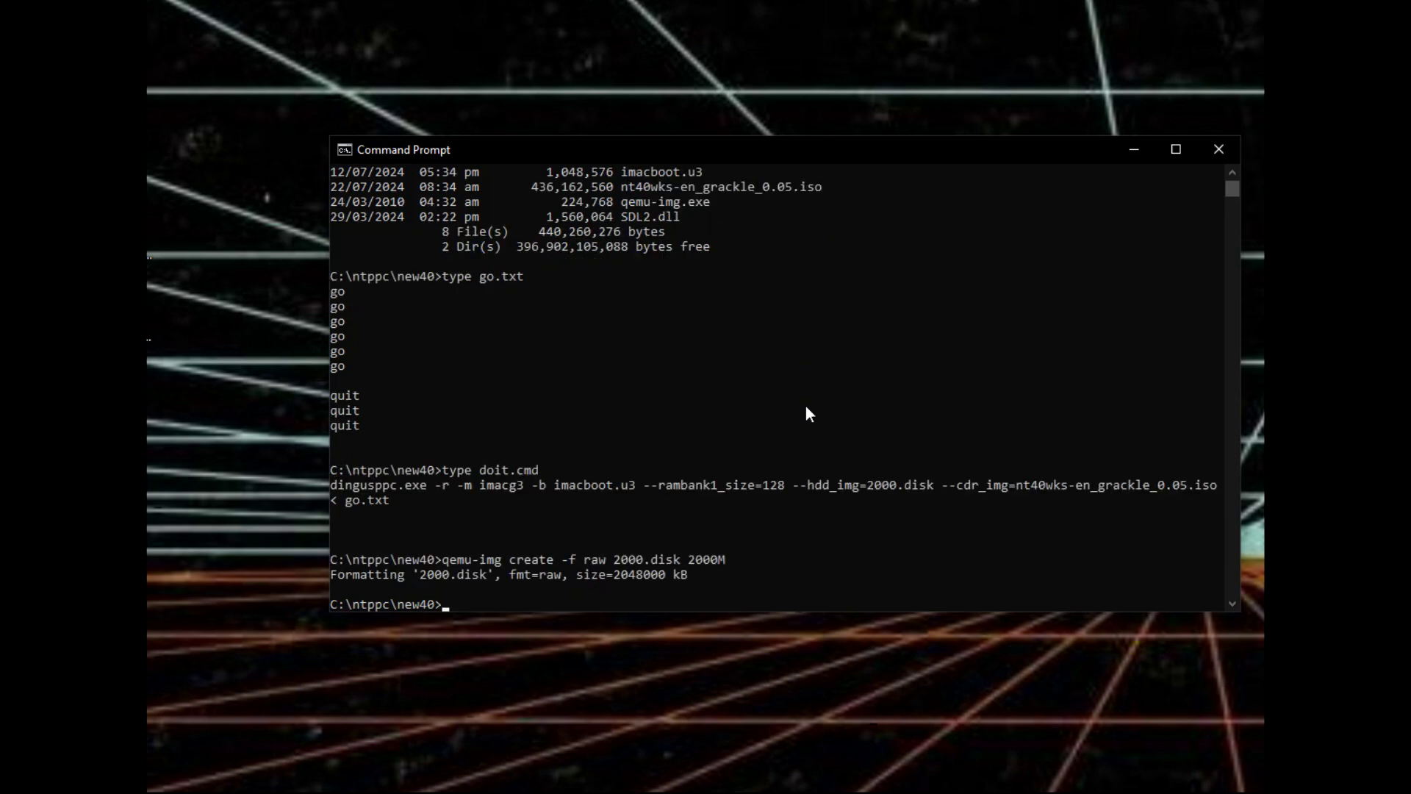
text(dir)
key(Return)
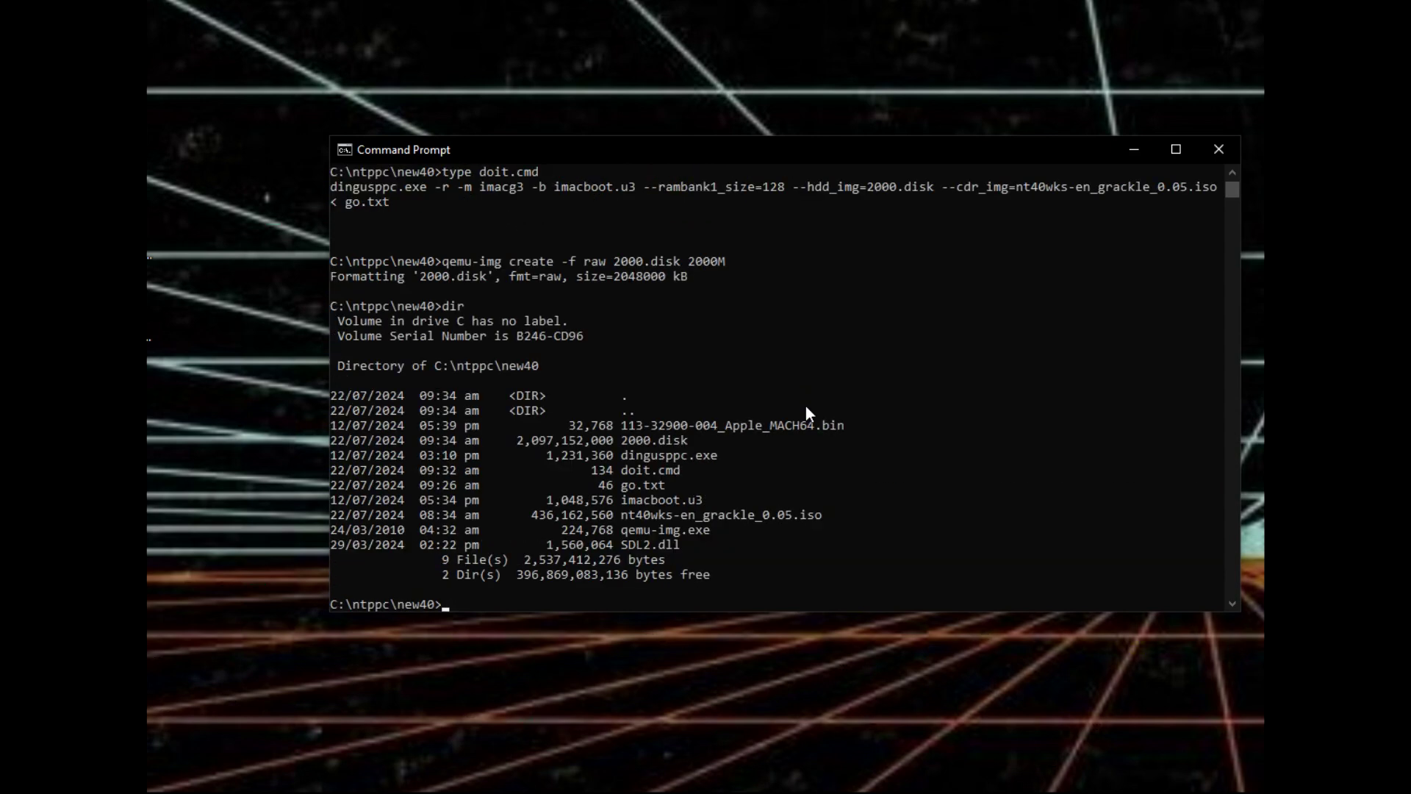
- Check the new 2000.disk entry's size and enter doit.cmd to launch DingusPPC
drag(509, 444, 735, 439)
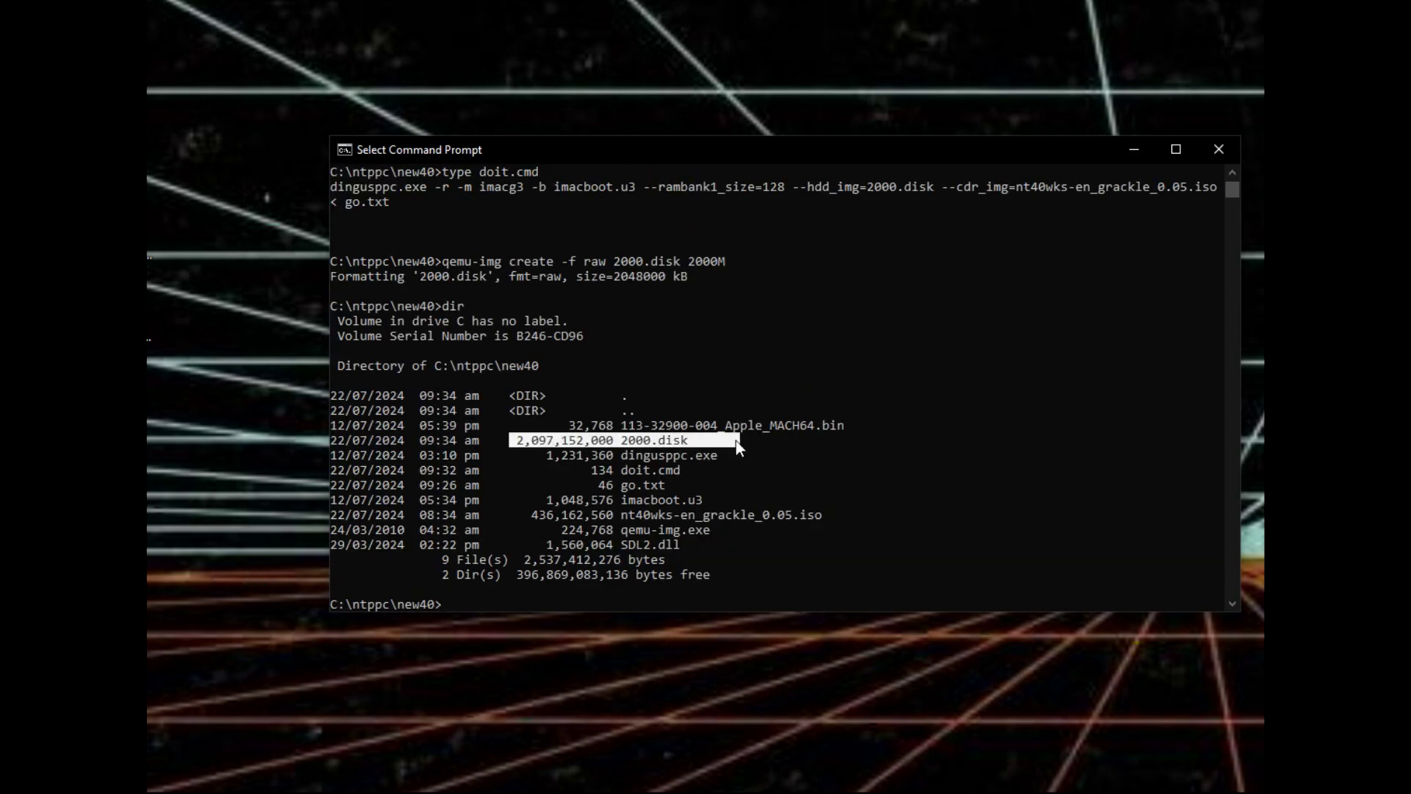
click(812, 469)
text(doit.cmd)
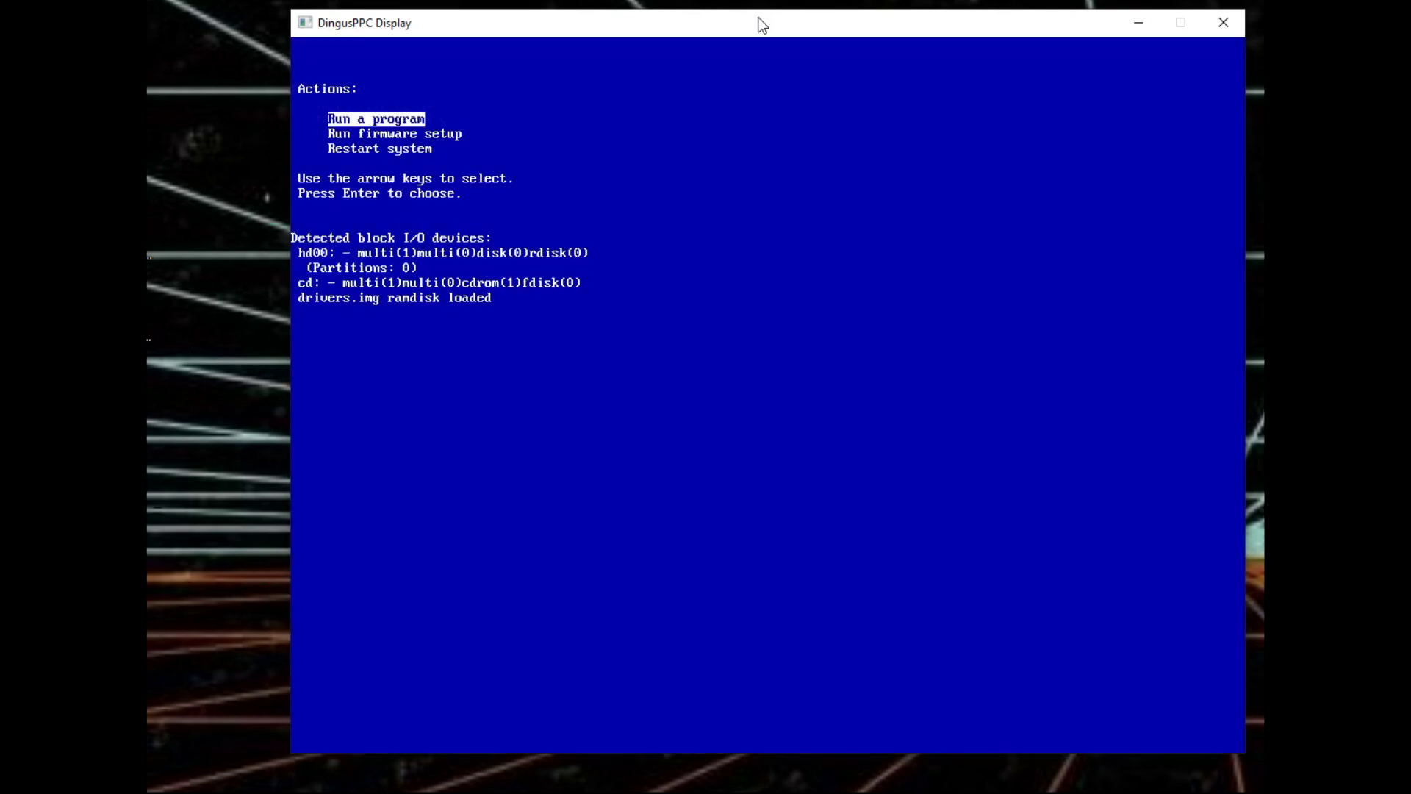
- In firmware setup, repartition hd00 for NT with a 1967MB partition and confirm wiping it
key(Down)
key(Return)
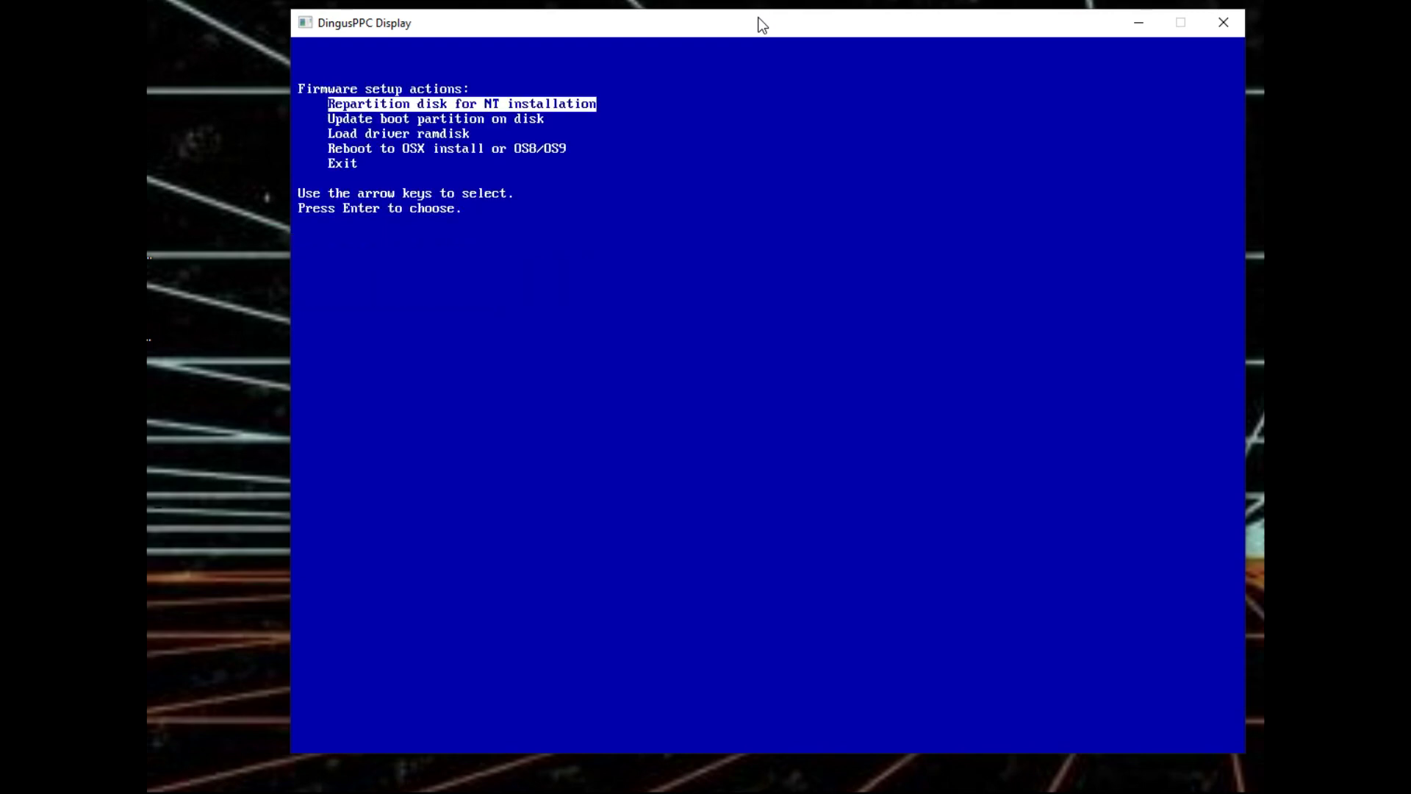
key(Return)
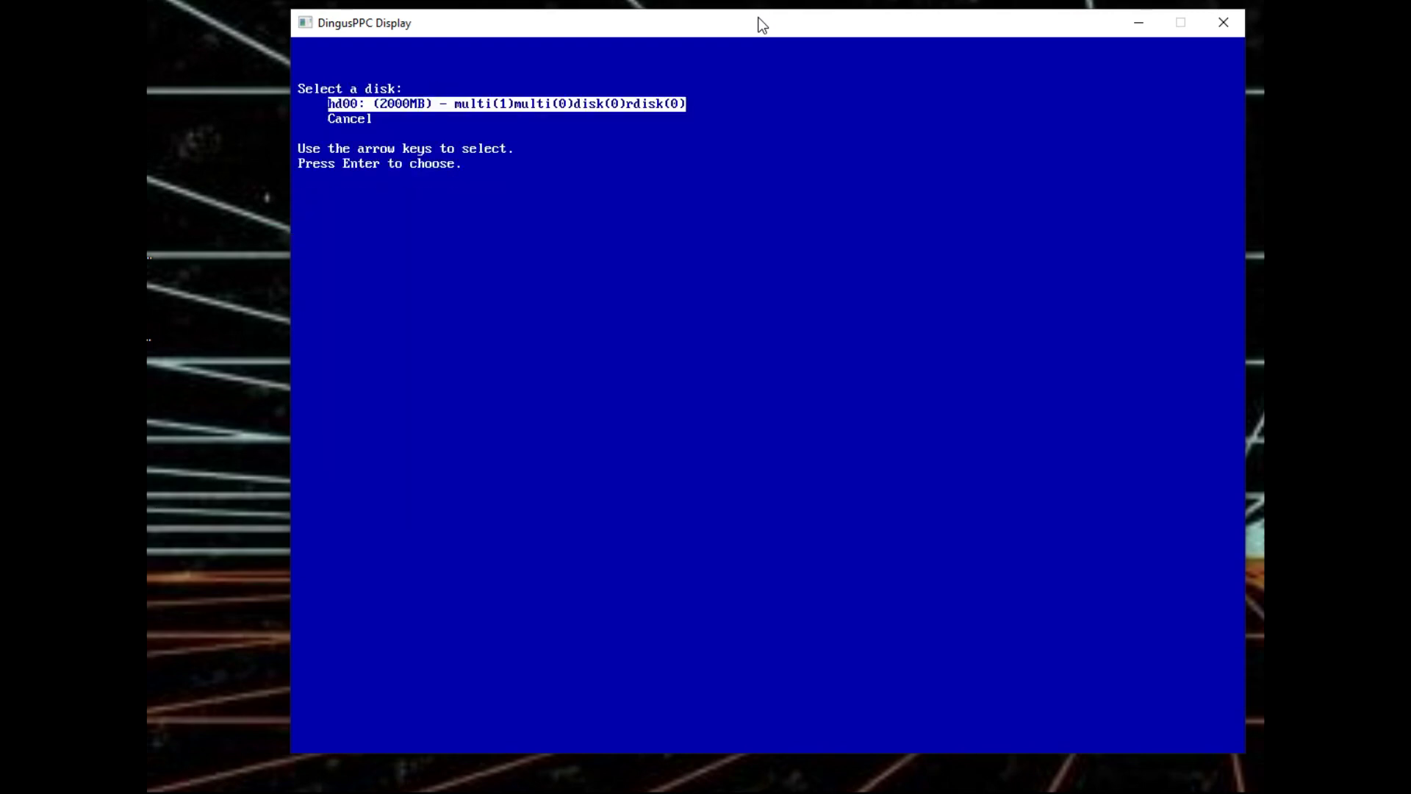
key(Return)
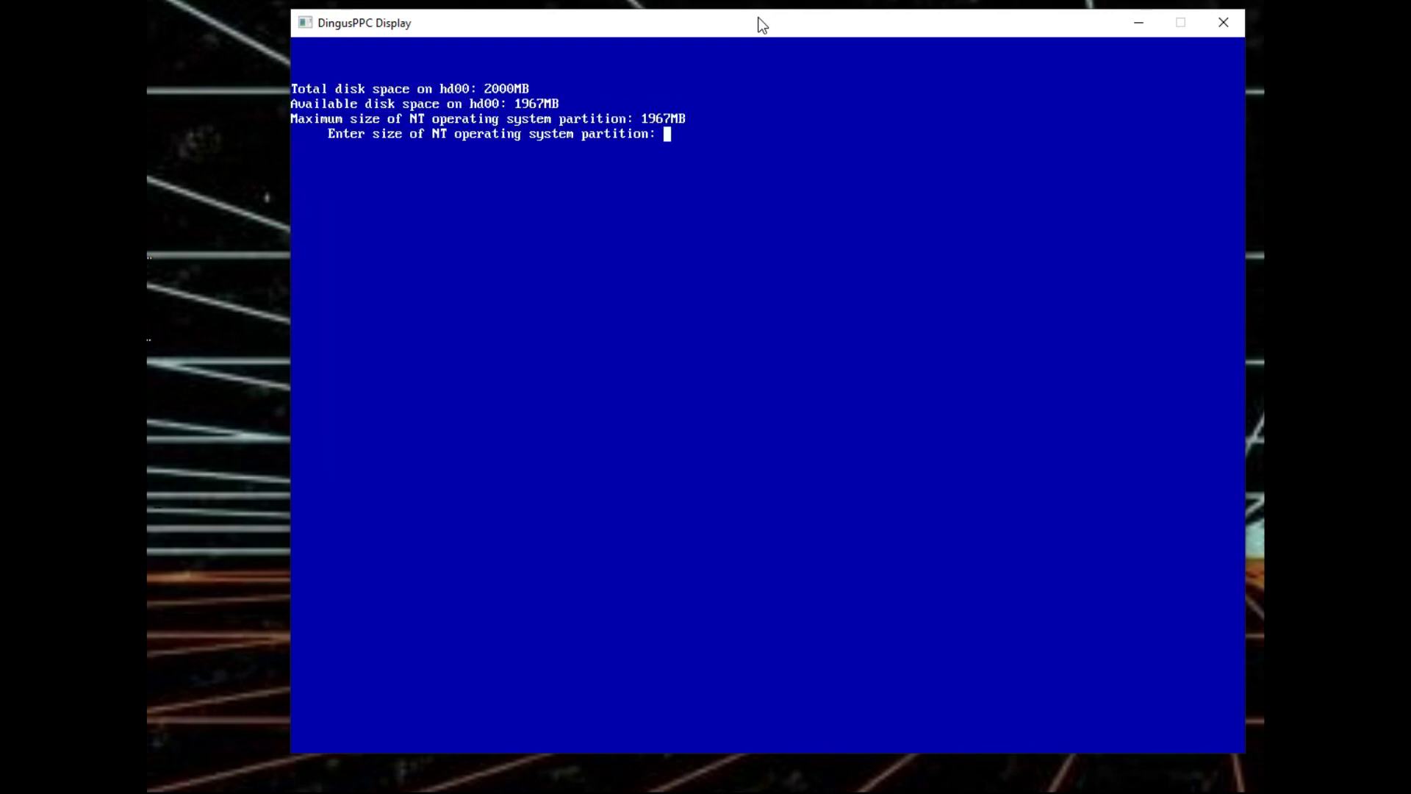
text(1967)
key(Return)
key(Down)
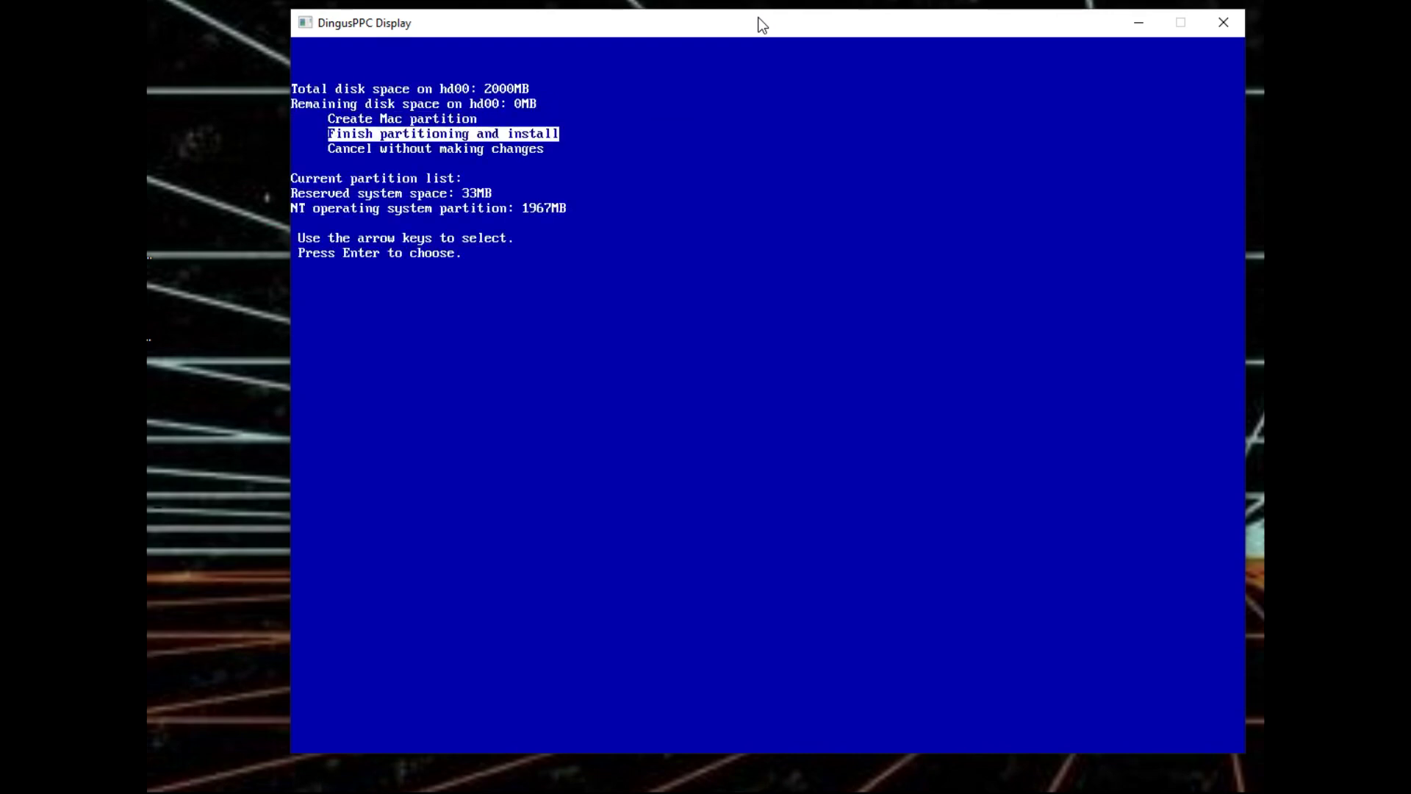
key(Return)
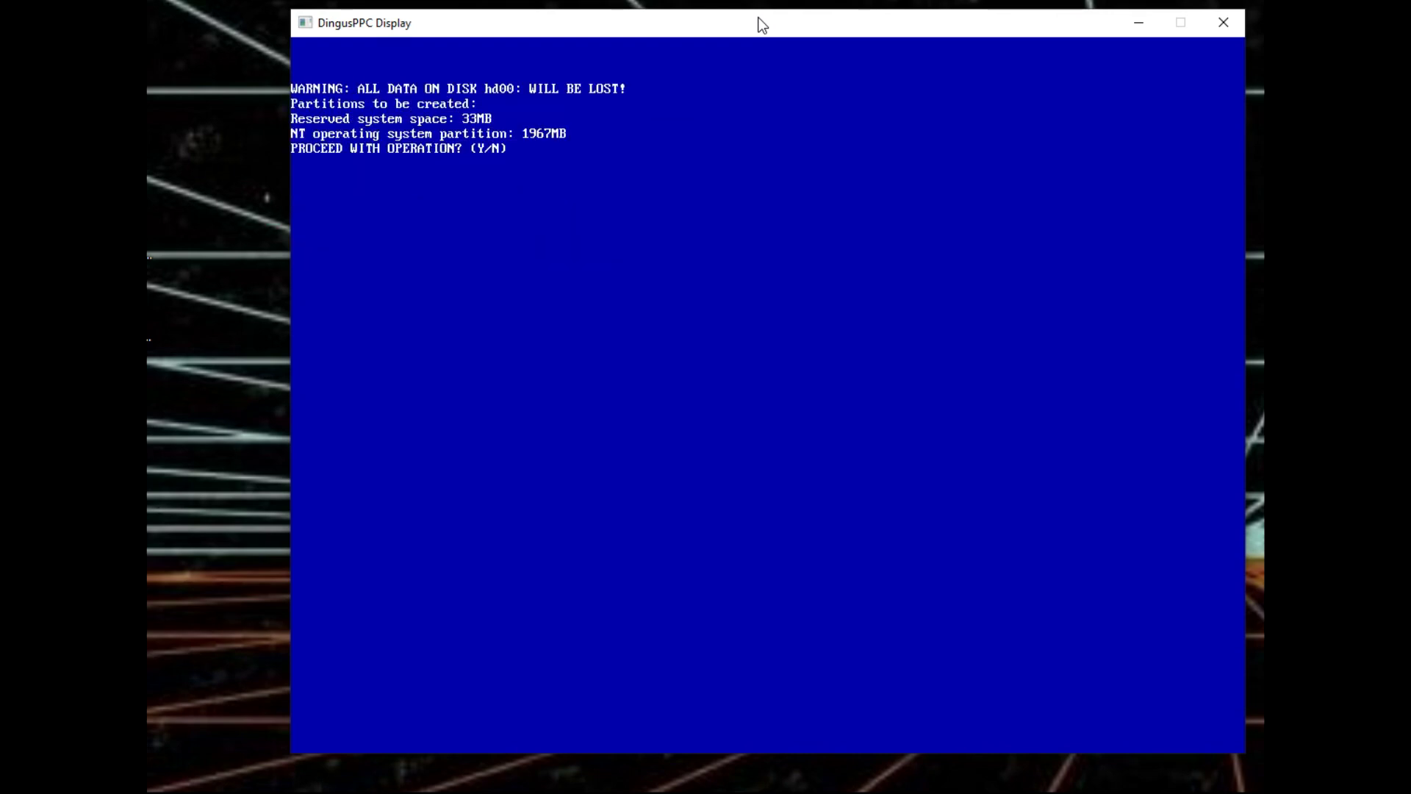
key(y)
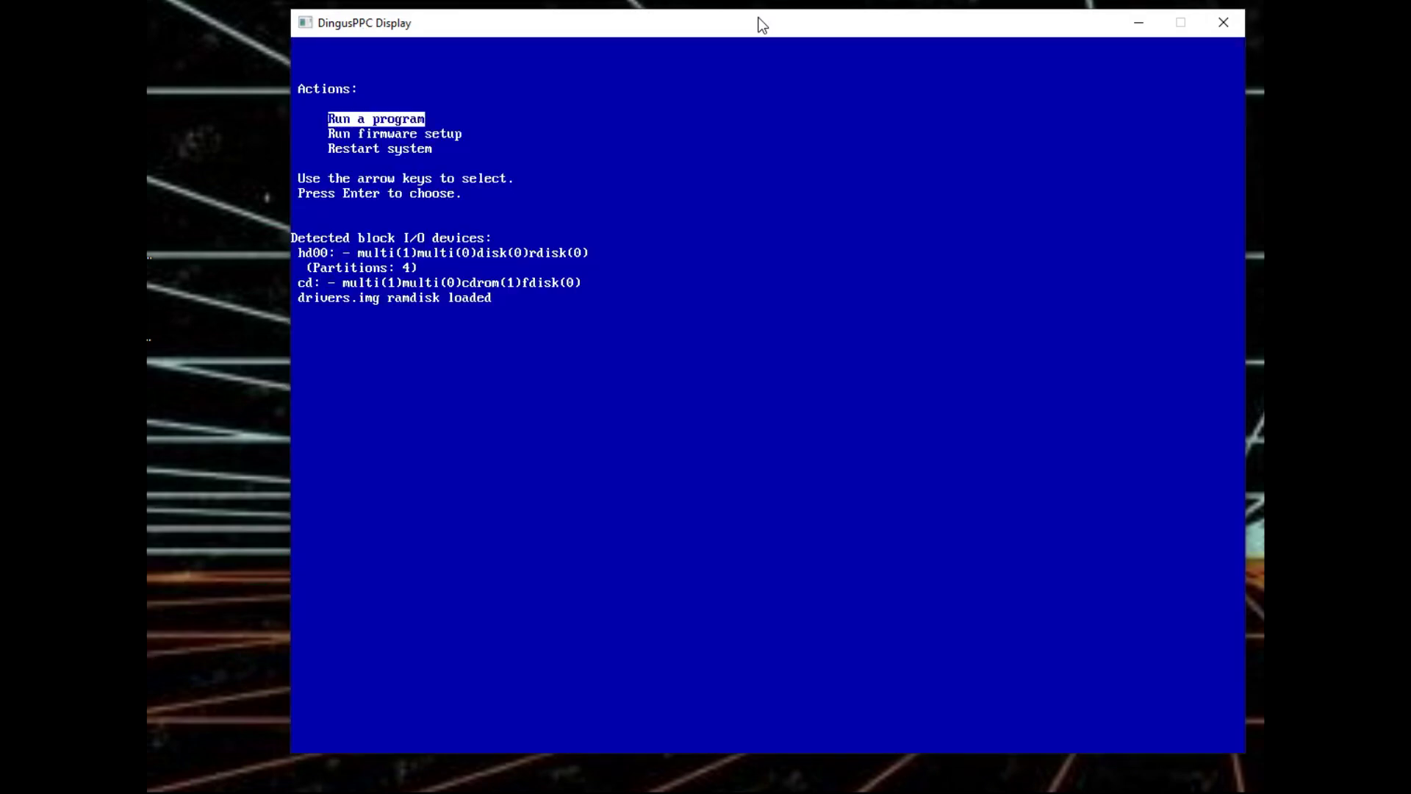
- Run cd:\ppc\setupldr from the firmware to start Windows NT Setup
key(Return)
text(cd:)
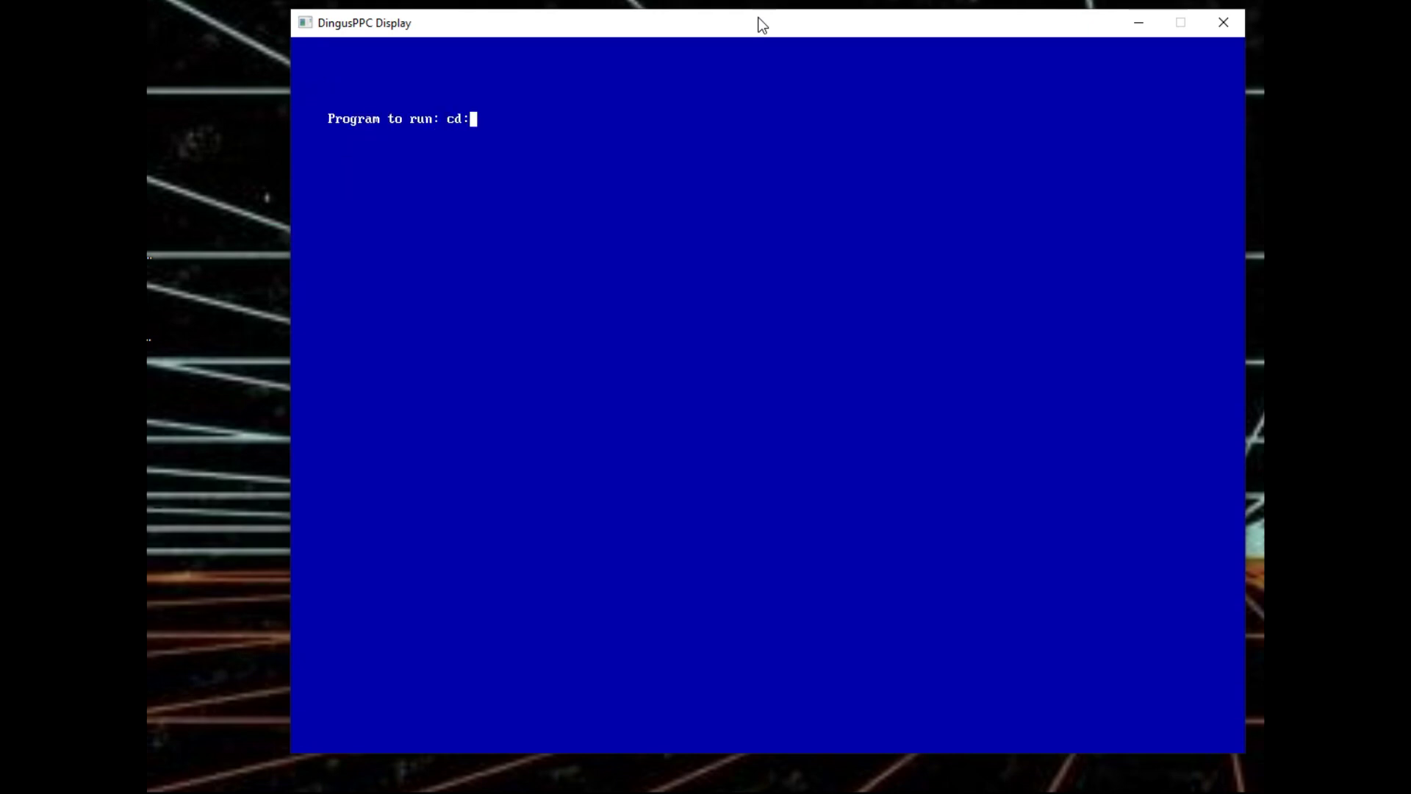
text(\ppc\setupldr)
key(Return)
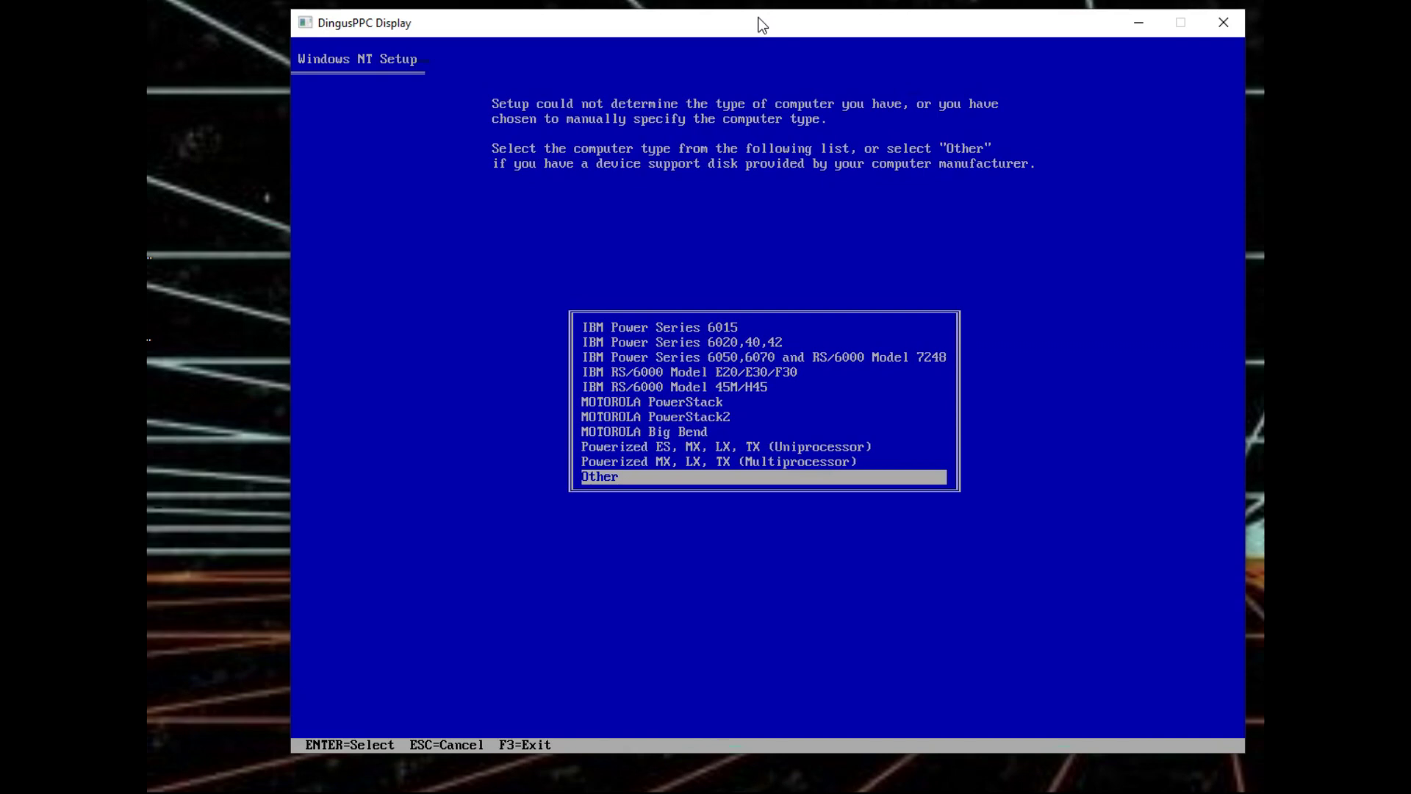
- Choose Apple iMac G3 (tray-loading) as the computer type under Other
key(Return)
key(Return)
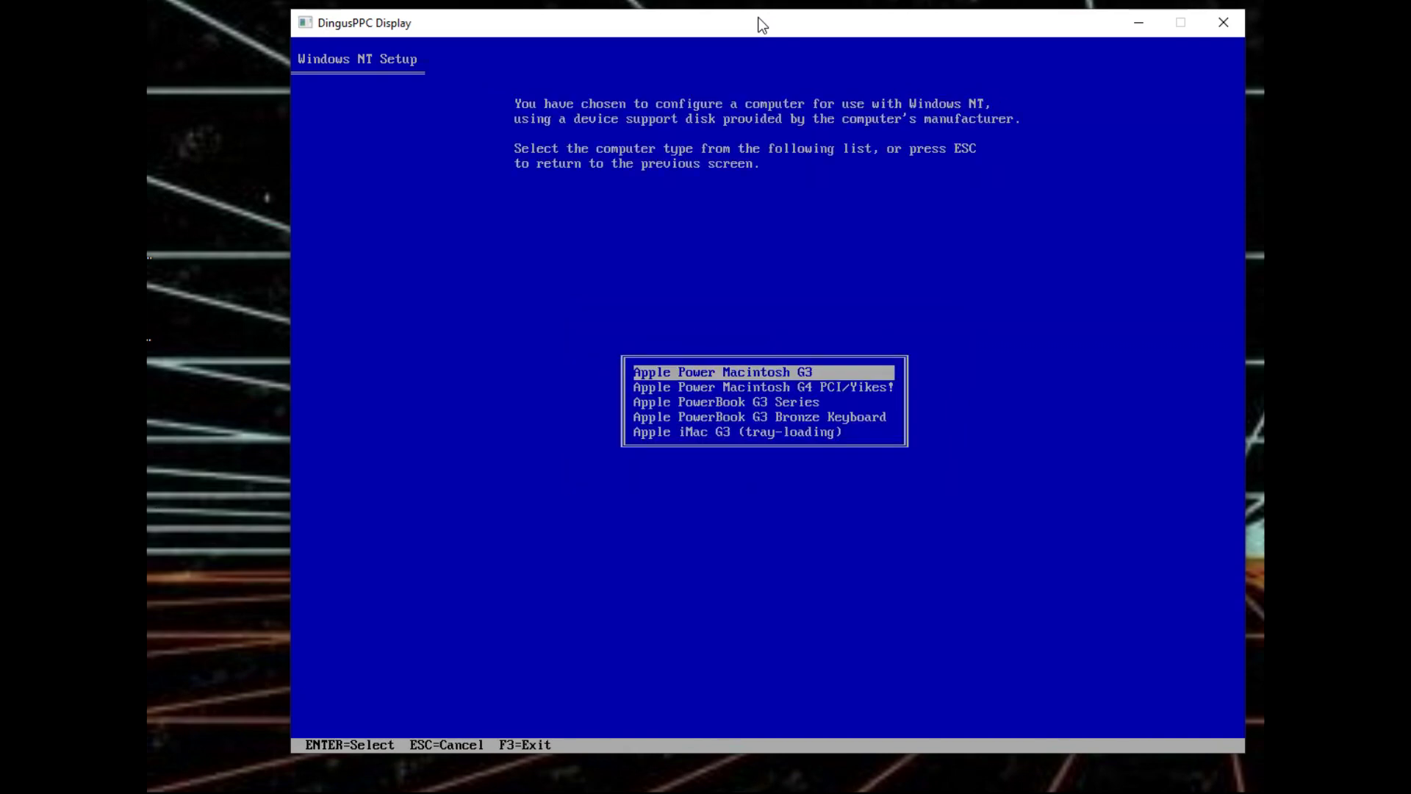
key(Down)
key(Down)
key(Down)
key(Down)
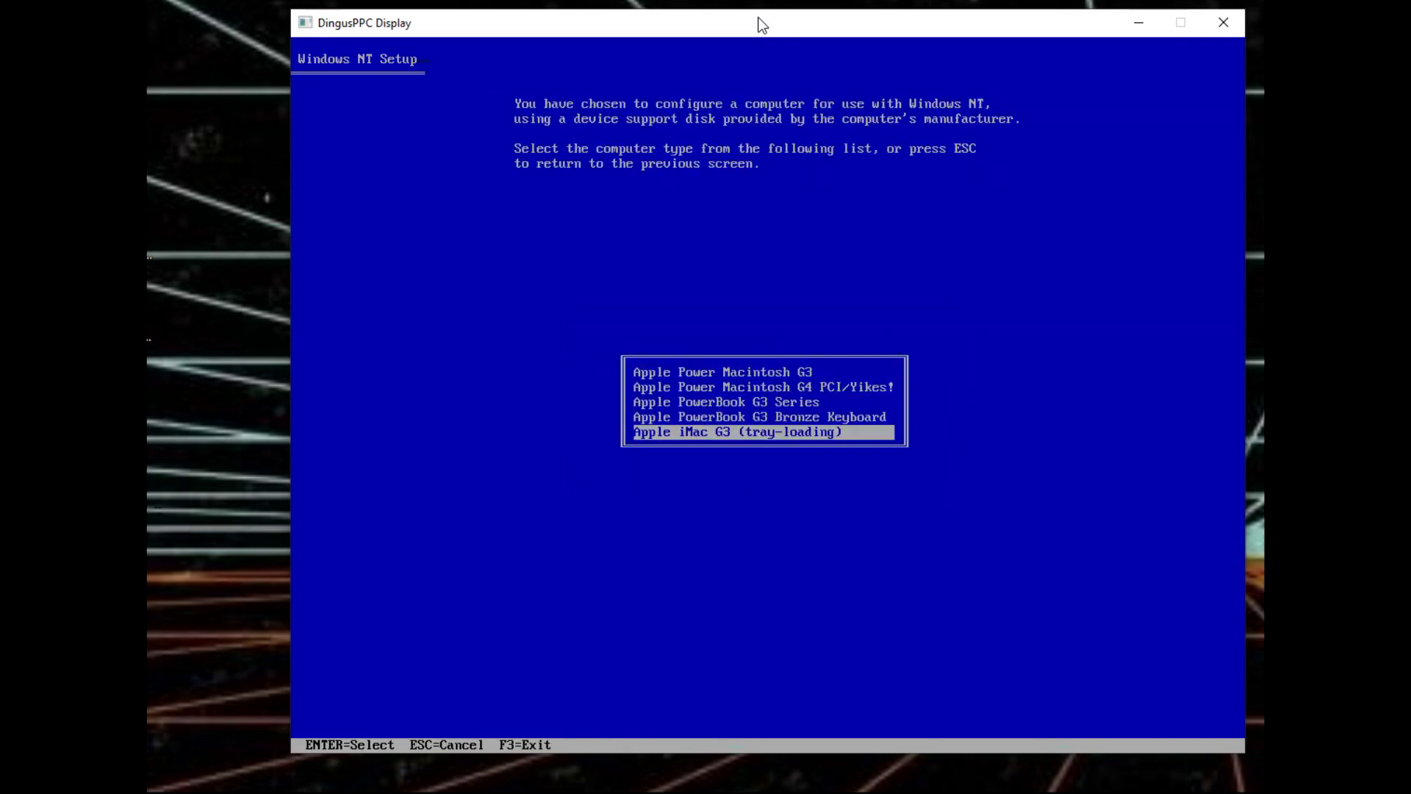
key(Return)
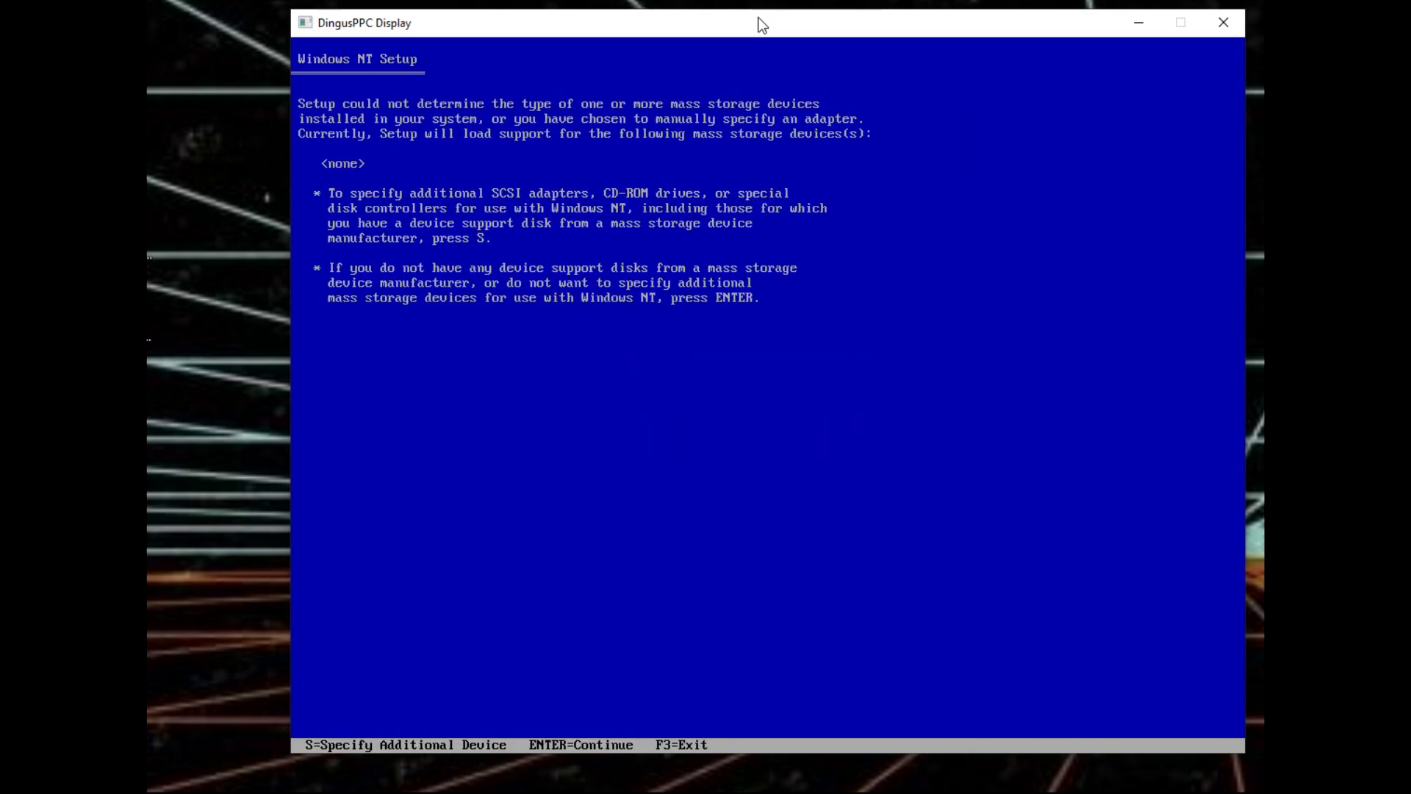
- Add the Mac I/O IDE Controller and PowerMac General HID & Storage as mass storage devices
key(s)
key(Return)
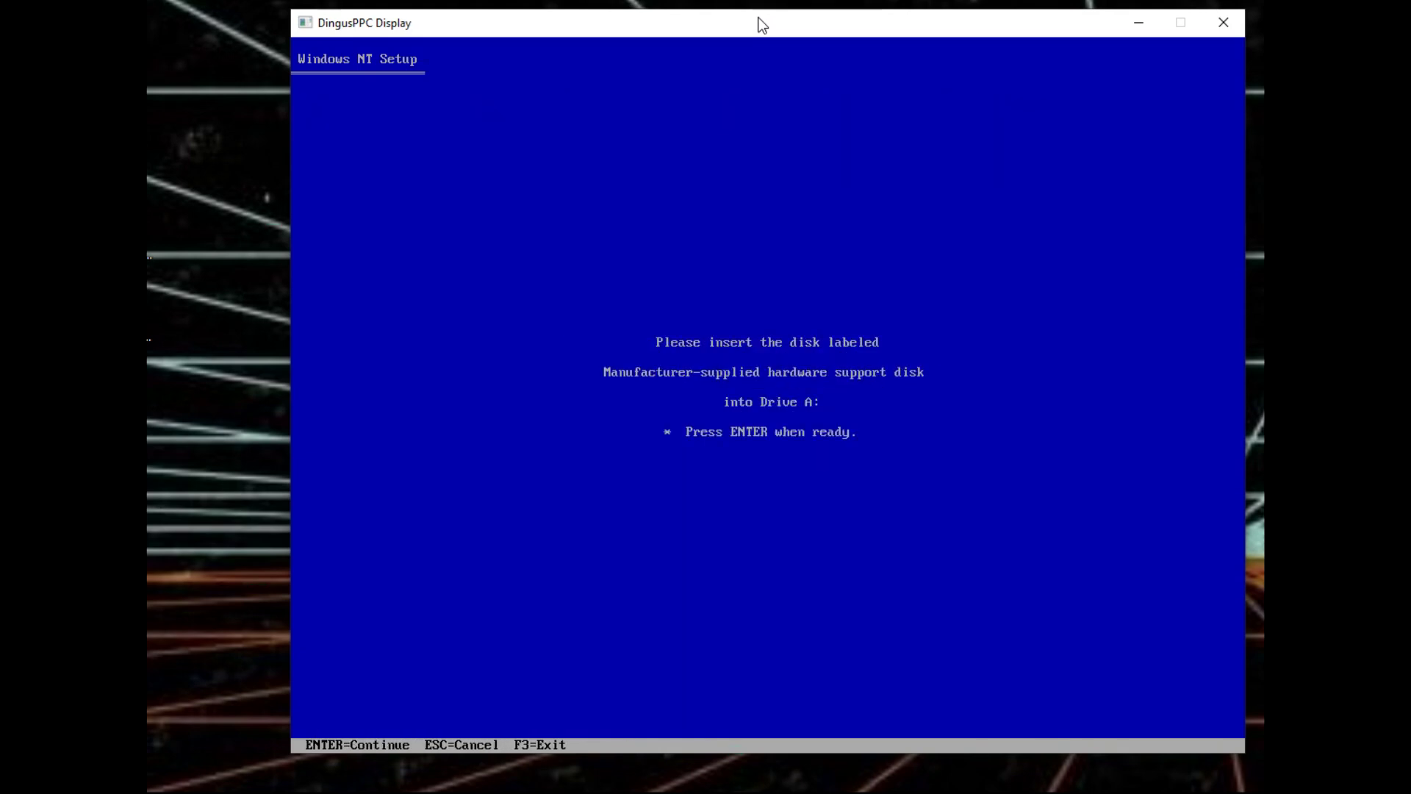
key(Return)
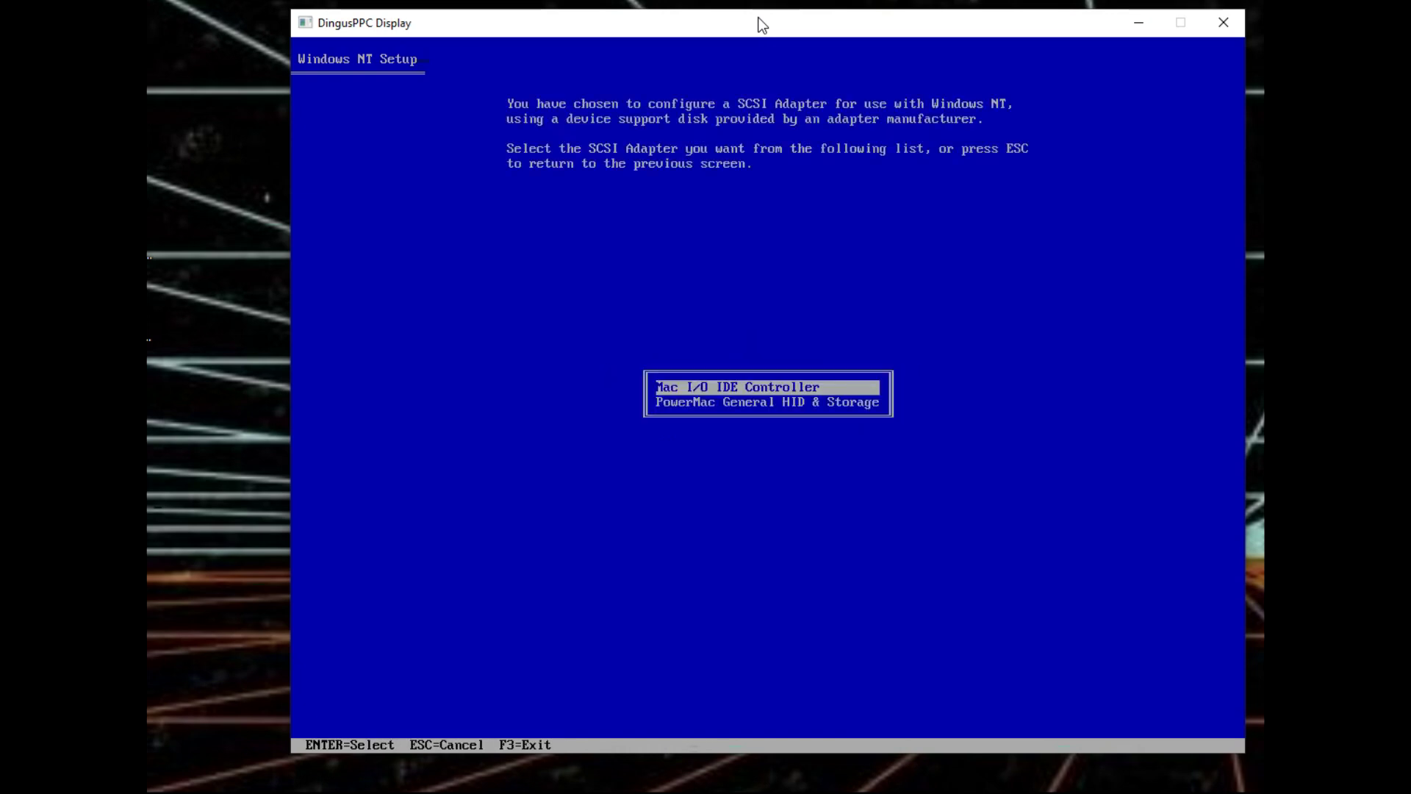
key(Return)
key(s)
key(Return)
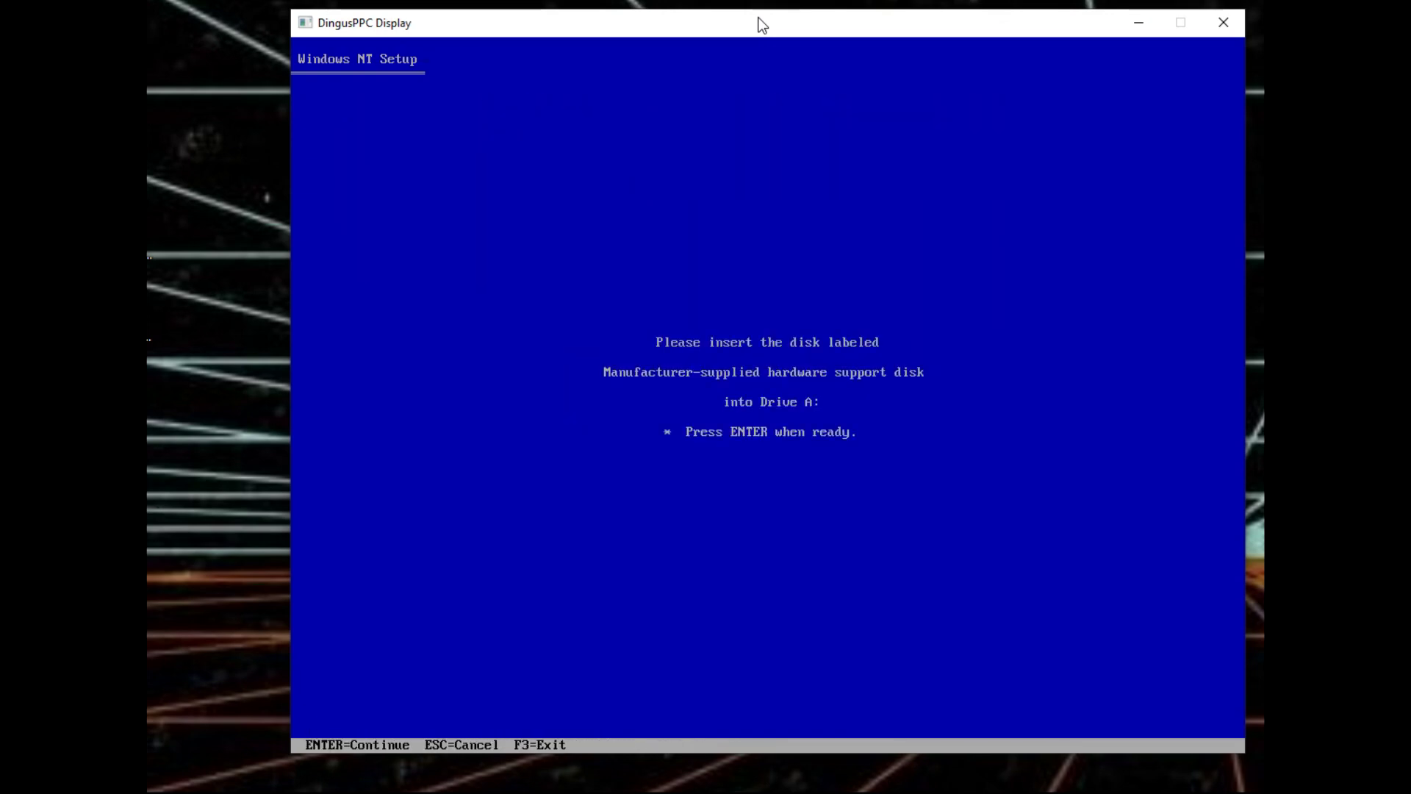
key(Return)
key(Down)
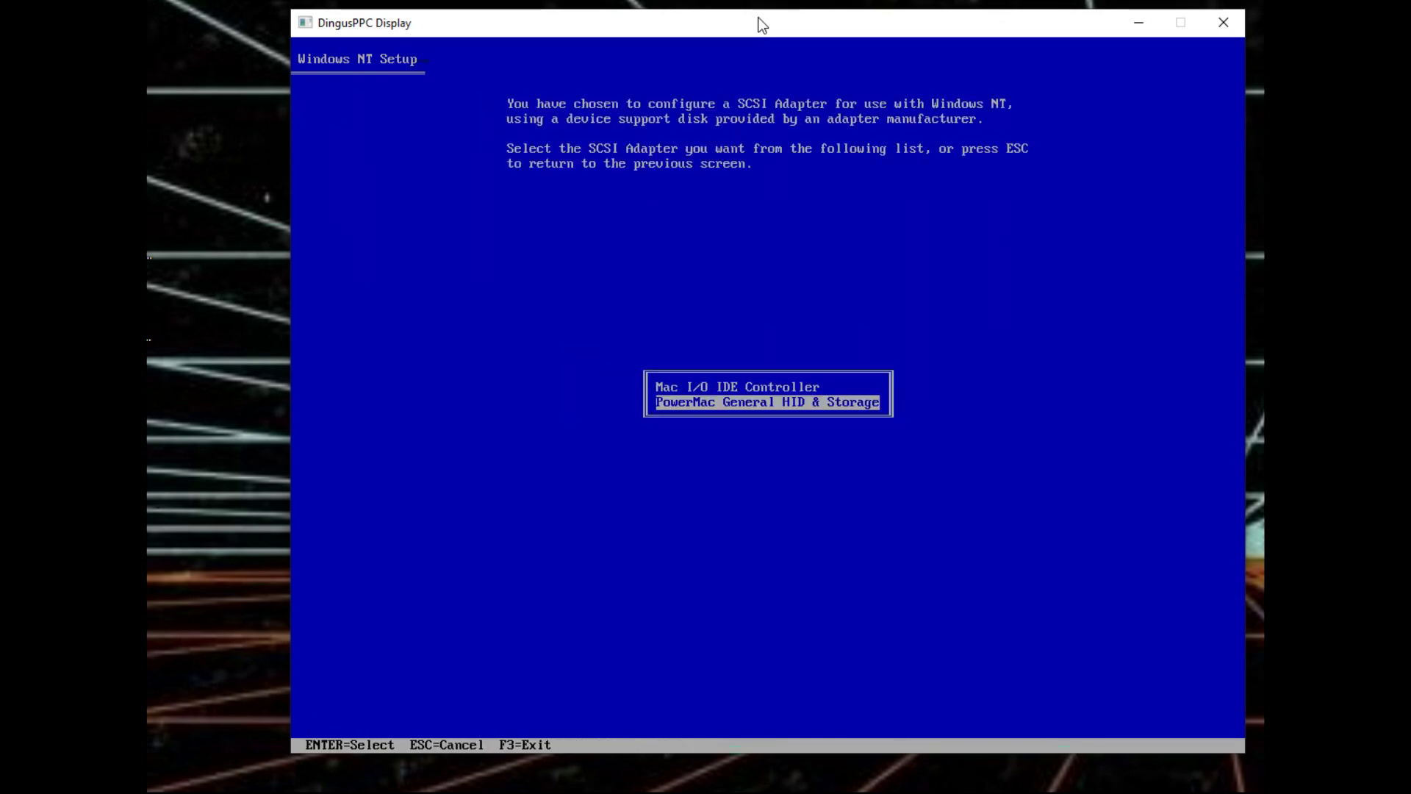
key(Return)
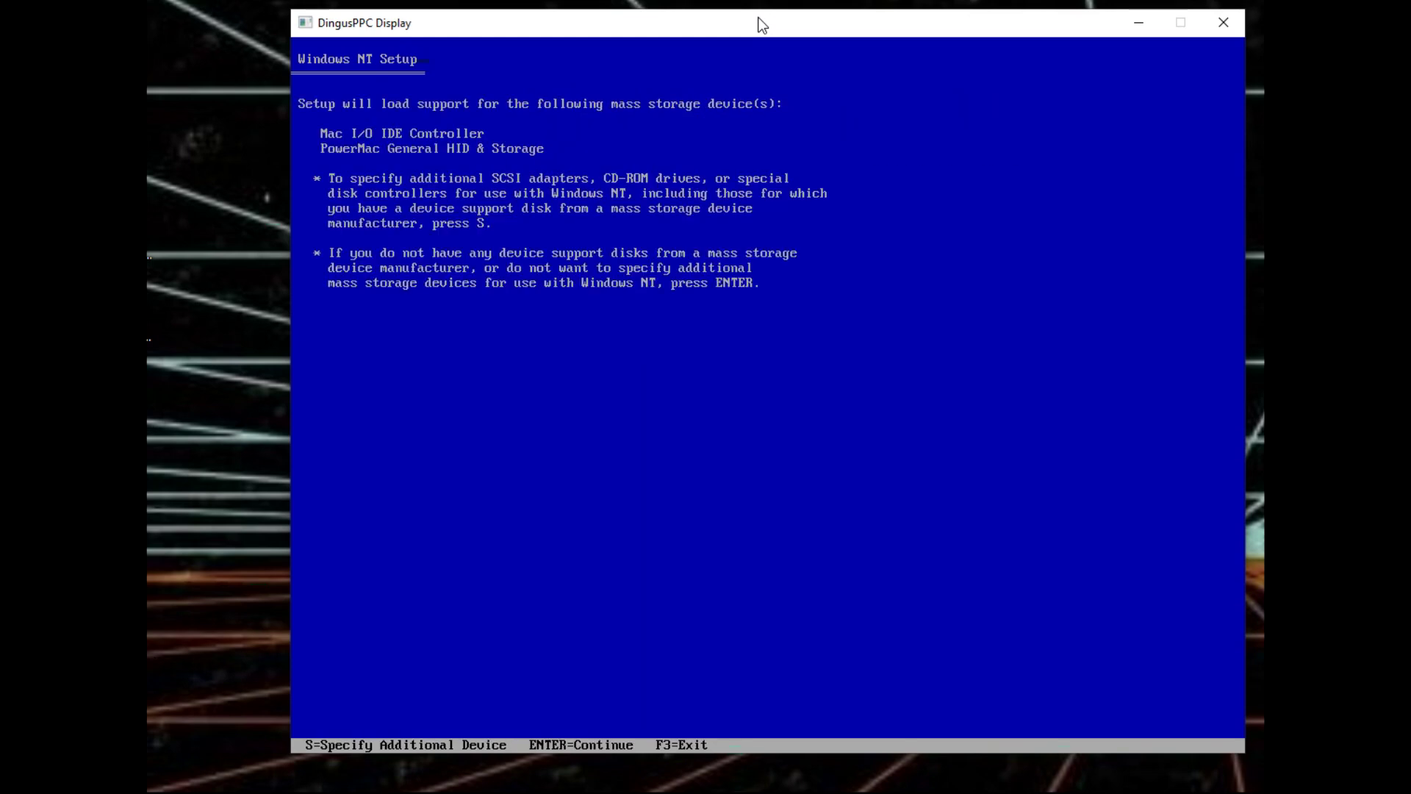
key(Return)
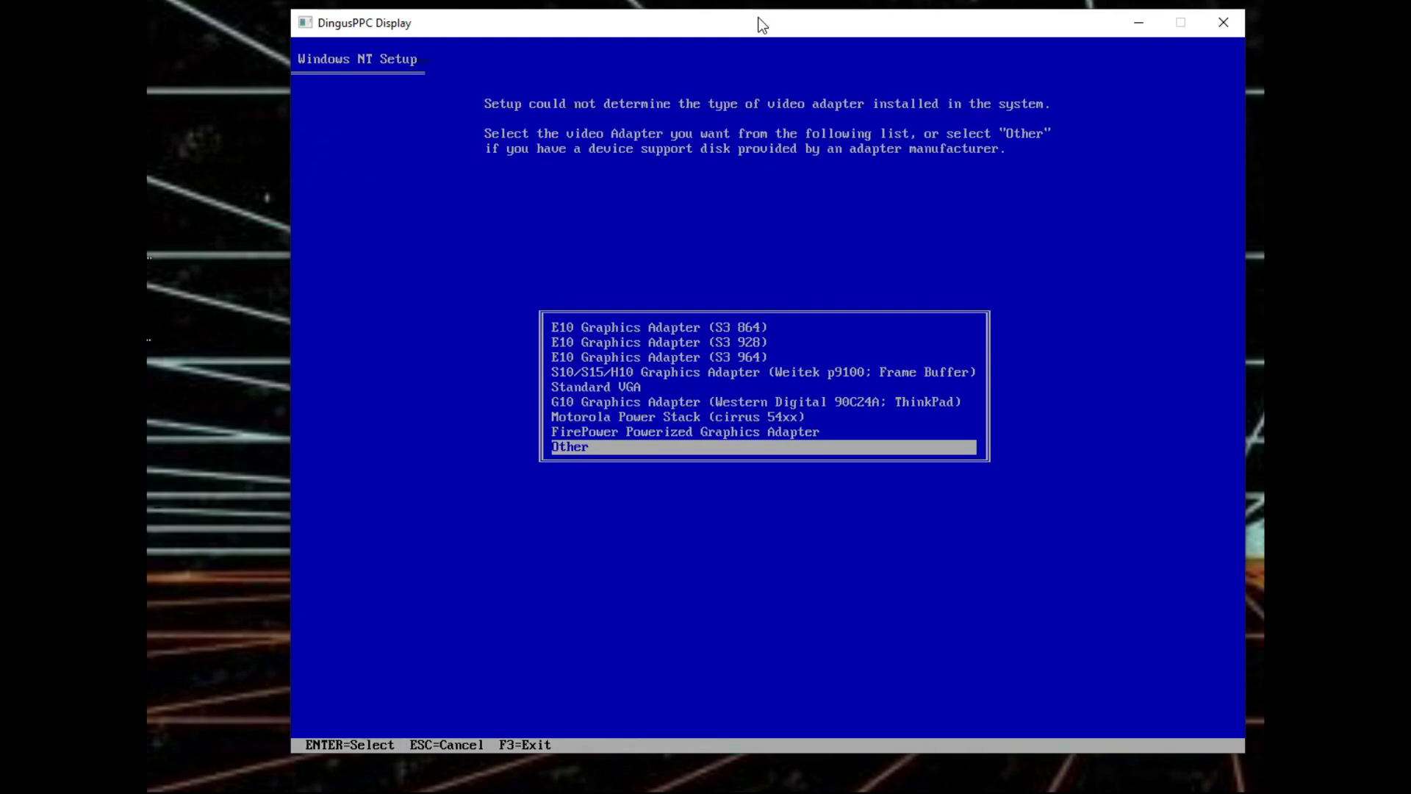
- Install the Open Firmware Frame Buffer video driver from the support disk
key(Return)
key(Return)
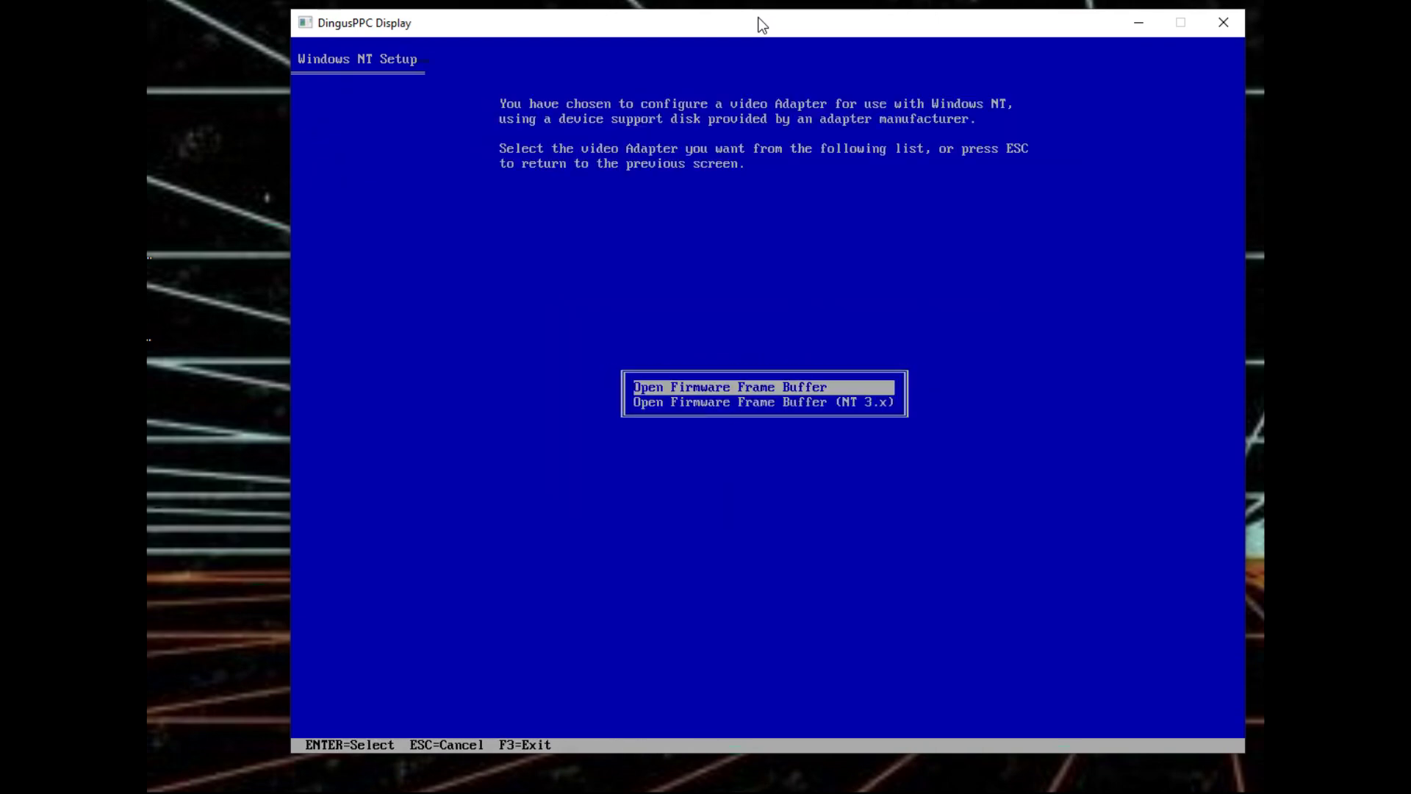
key(Down)
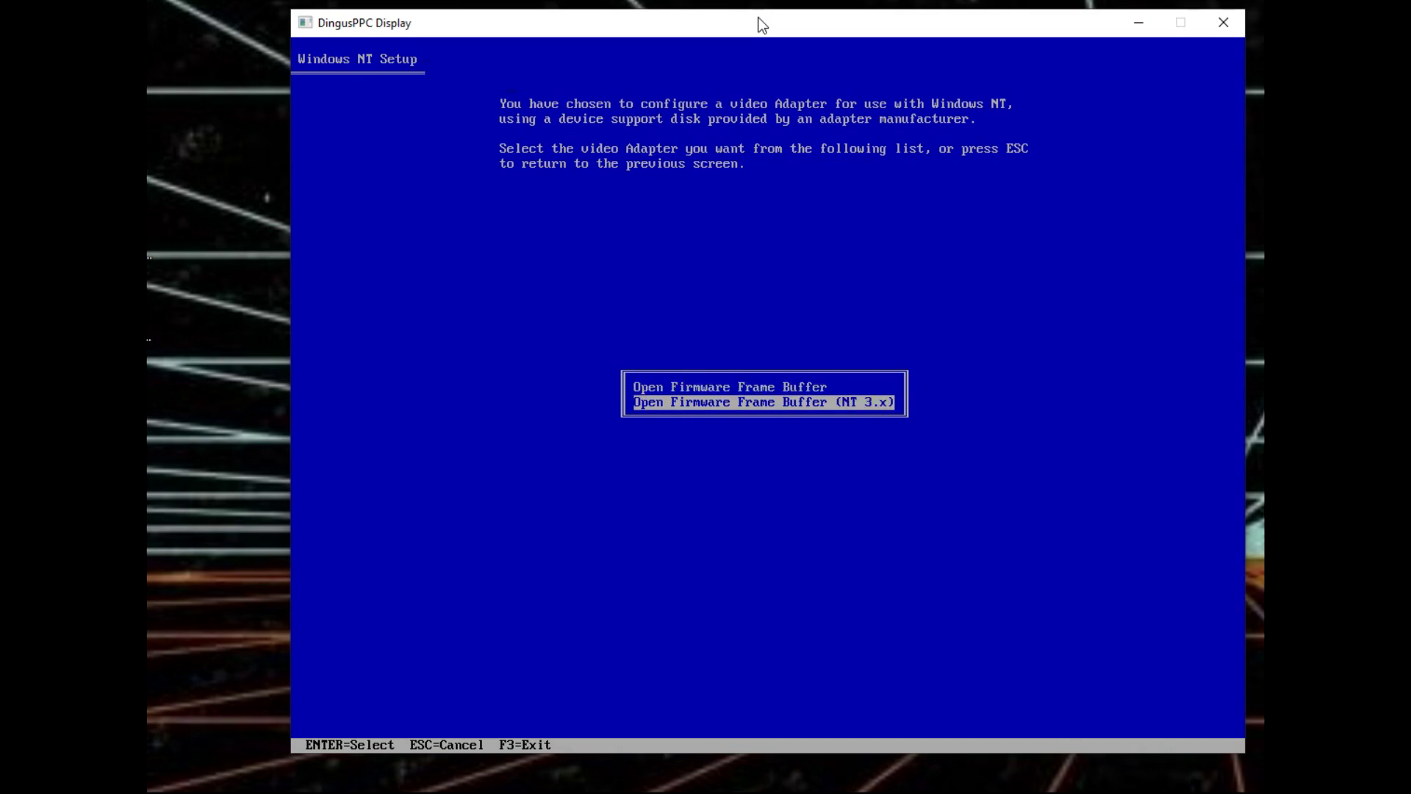
key(Up)
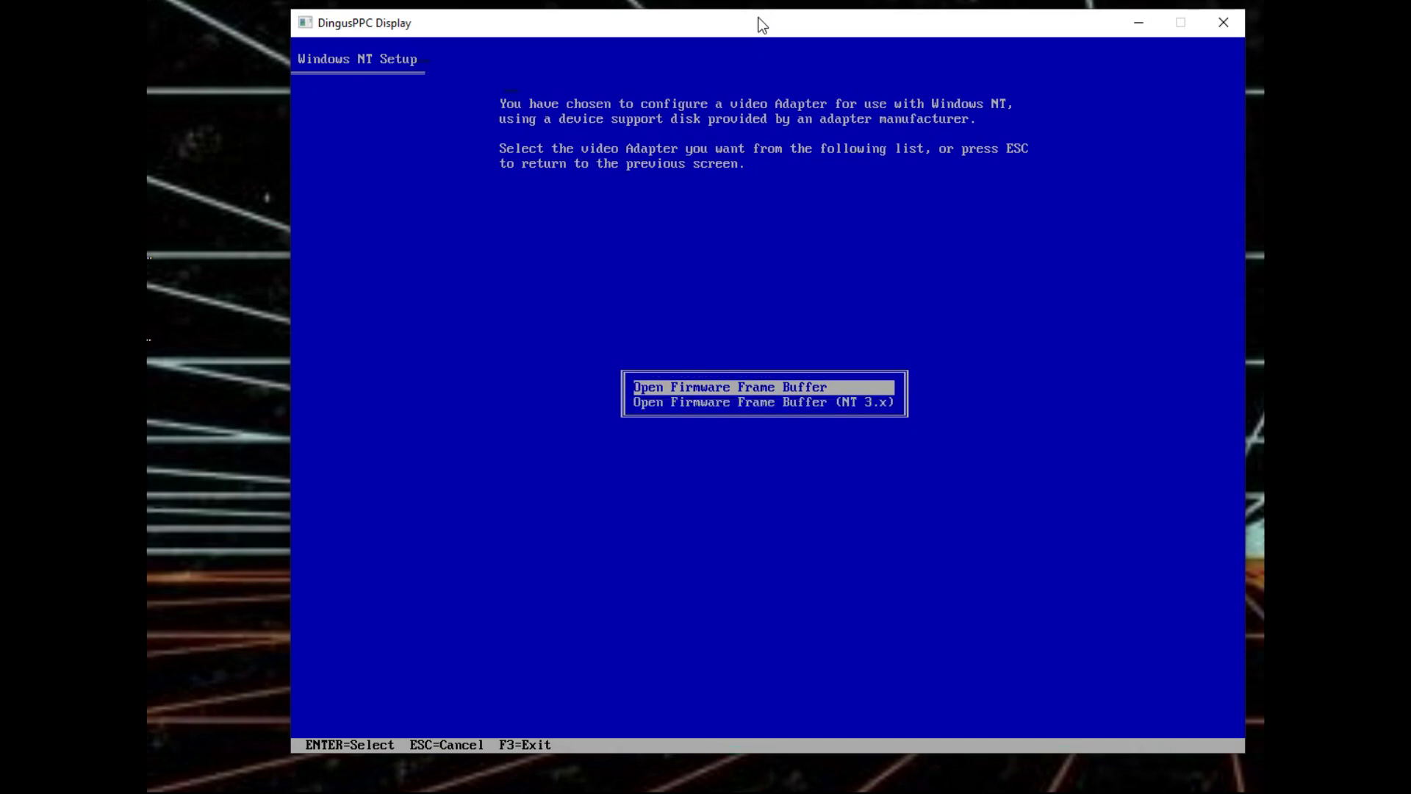
key(Return)
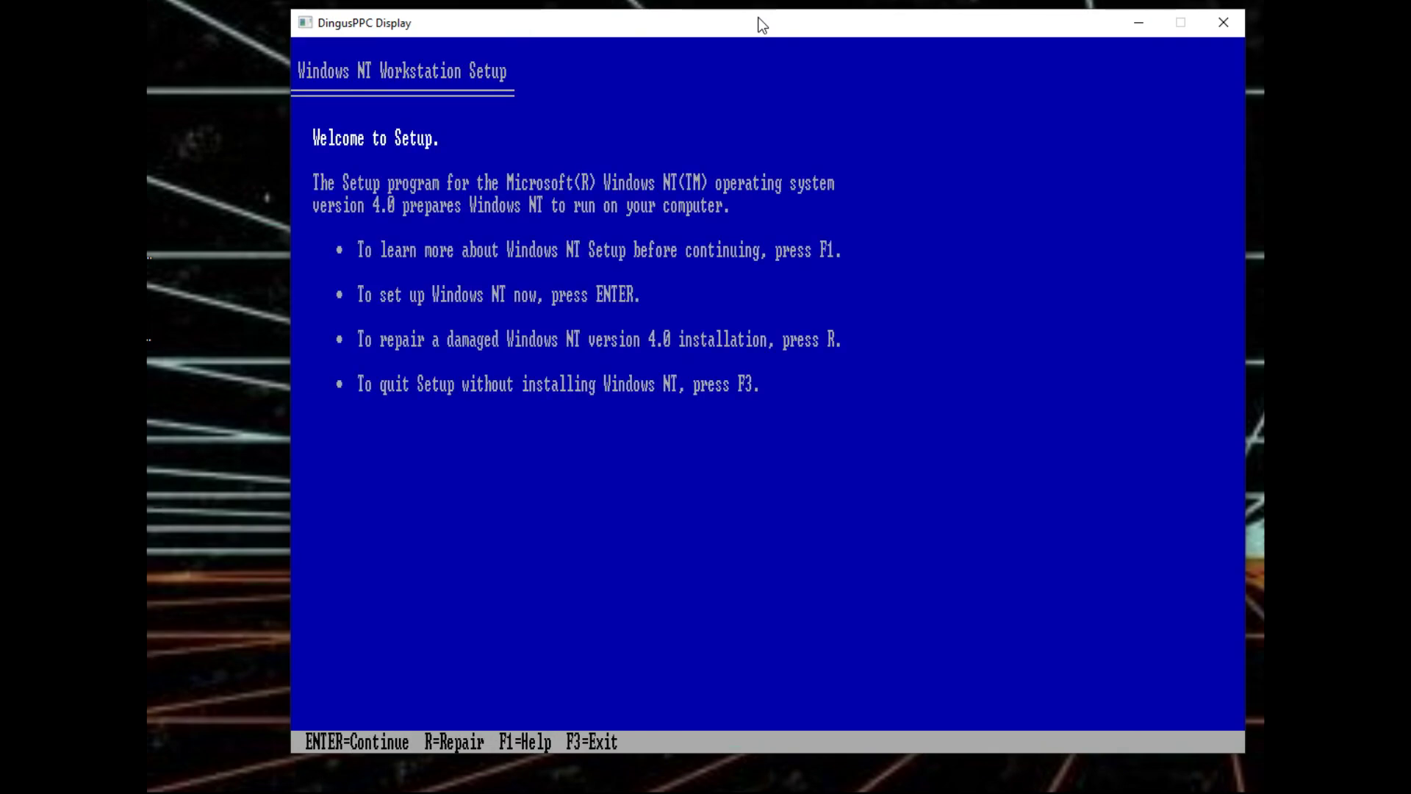
- Start NT setup, accept the mass storage devices, and agree to the licence with F8
key(Return)
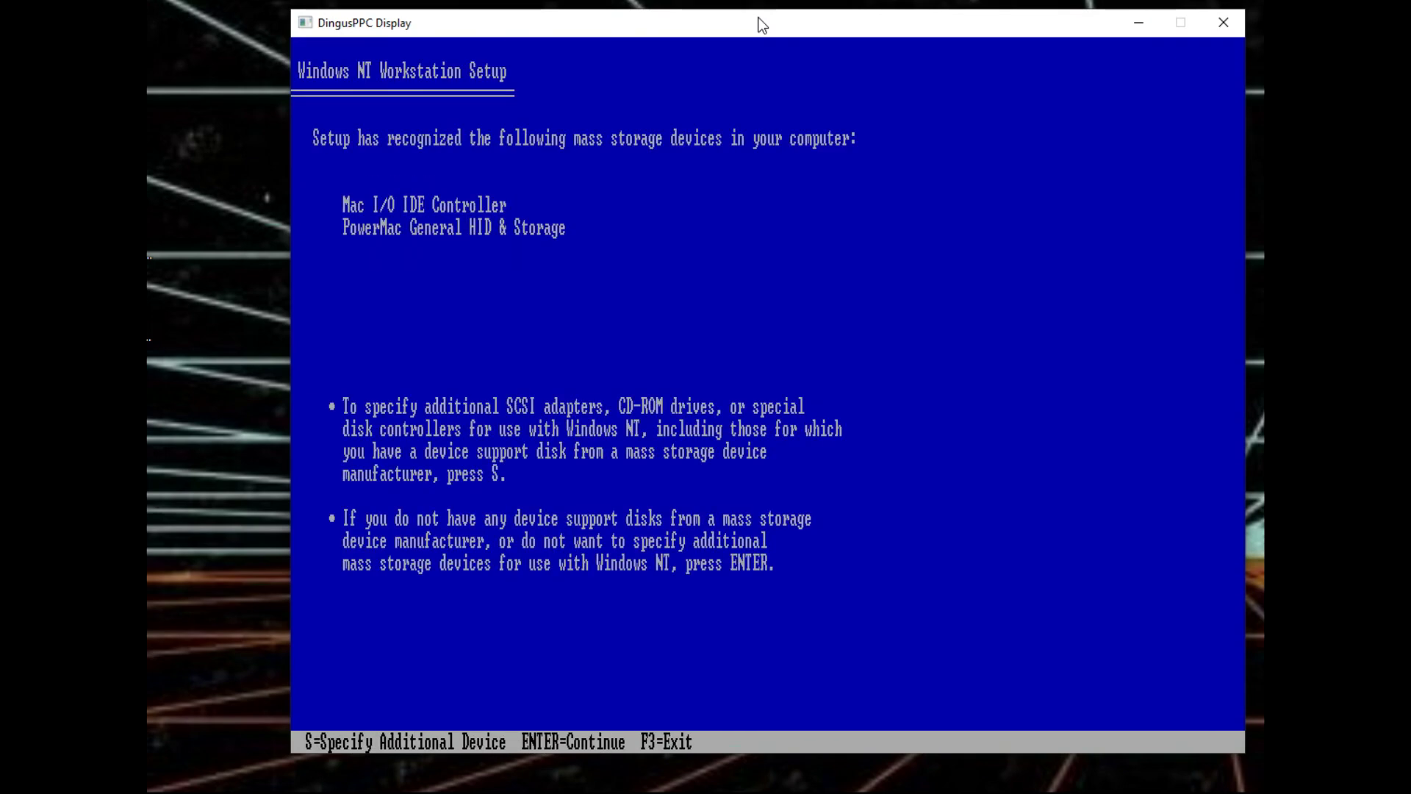
key(Return)
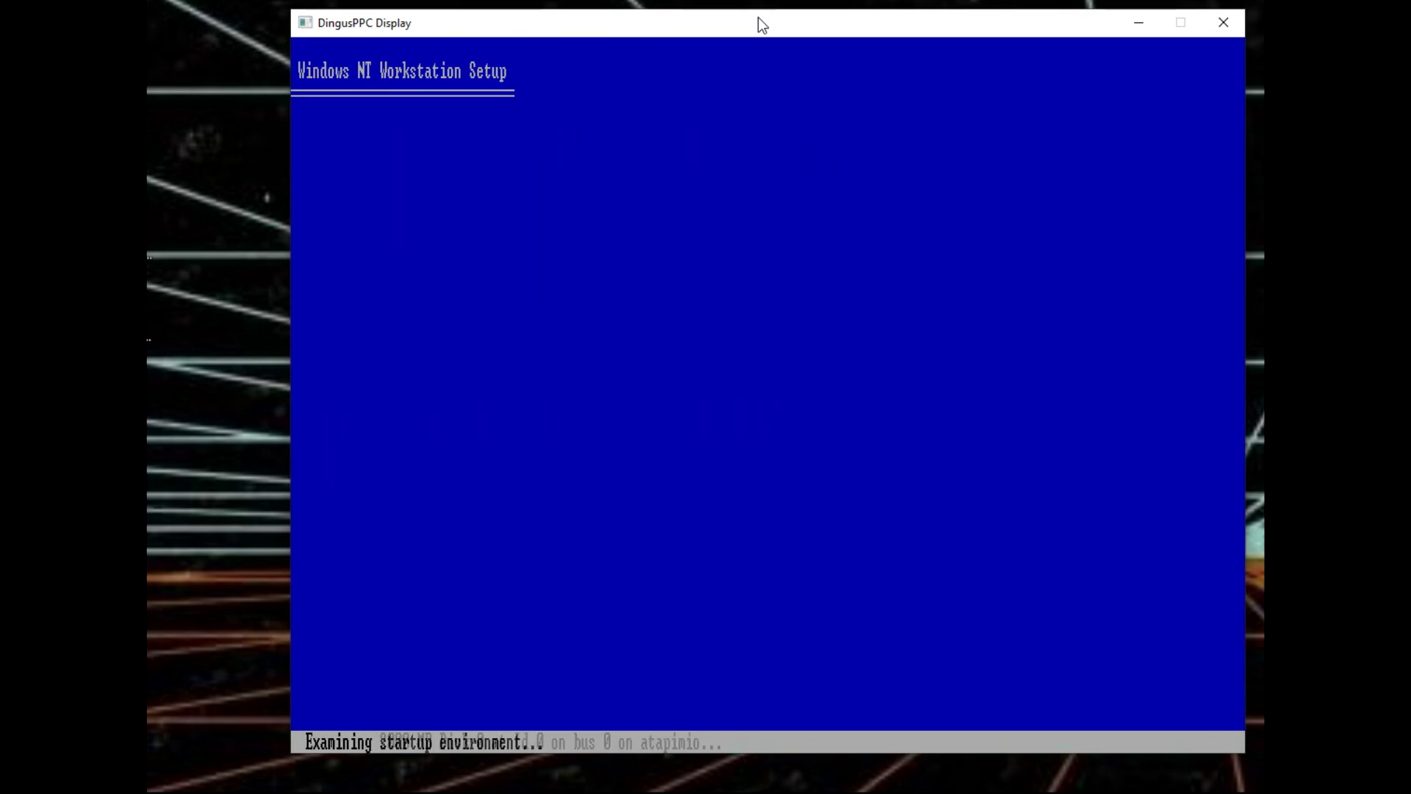
key(Page_Down)
key(Page_Down)
key(Page_Down)
key(Page_Down)
key(Page_Down)
key(Page_Down)
key(Page_Down)
key(Page_Down)
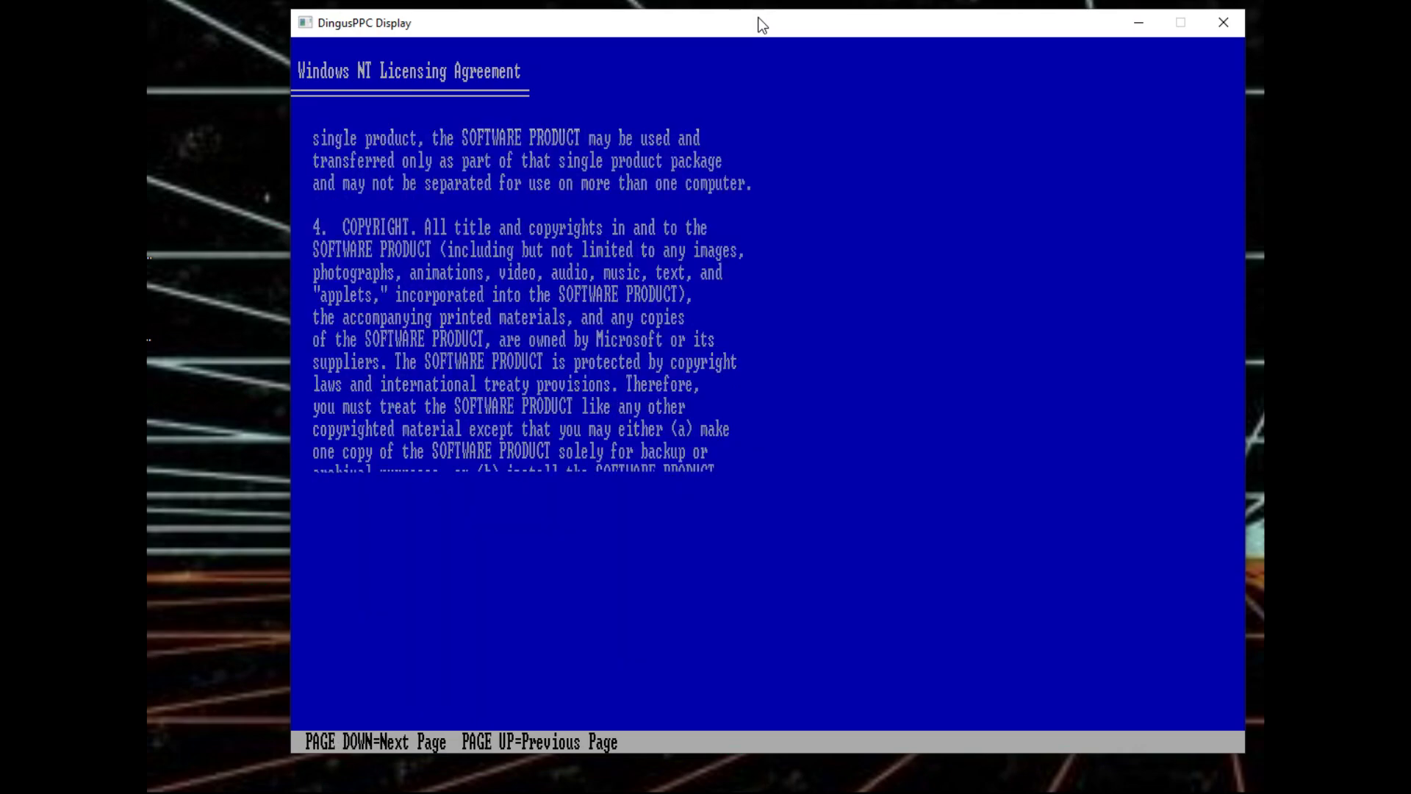
key(Page_Down)
key(Page_Down)
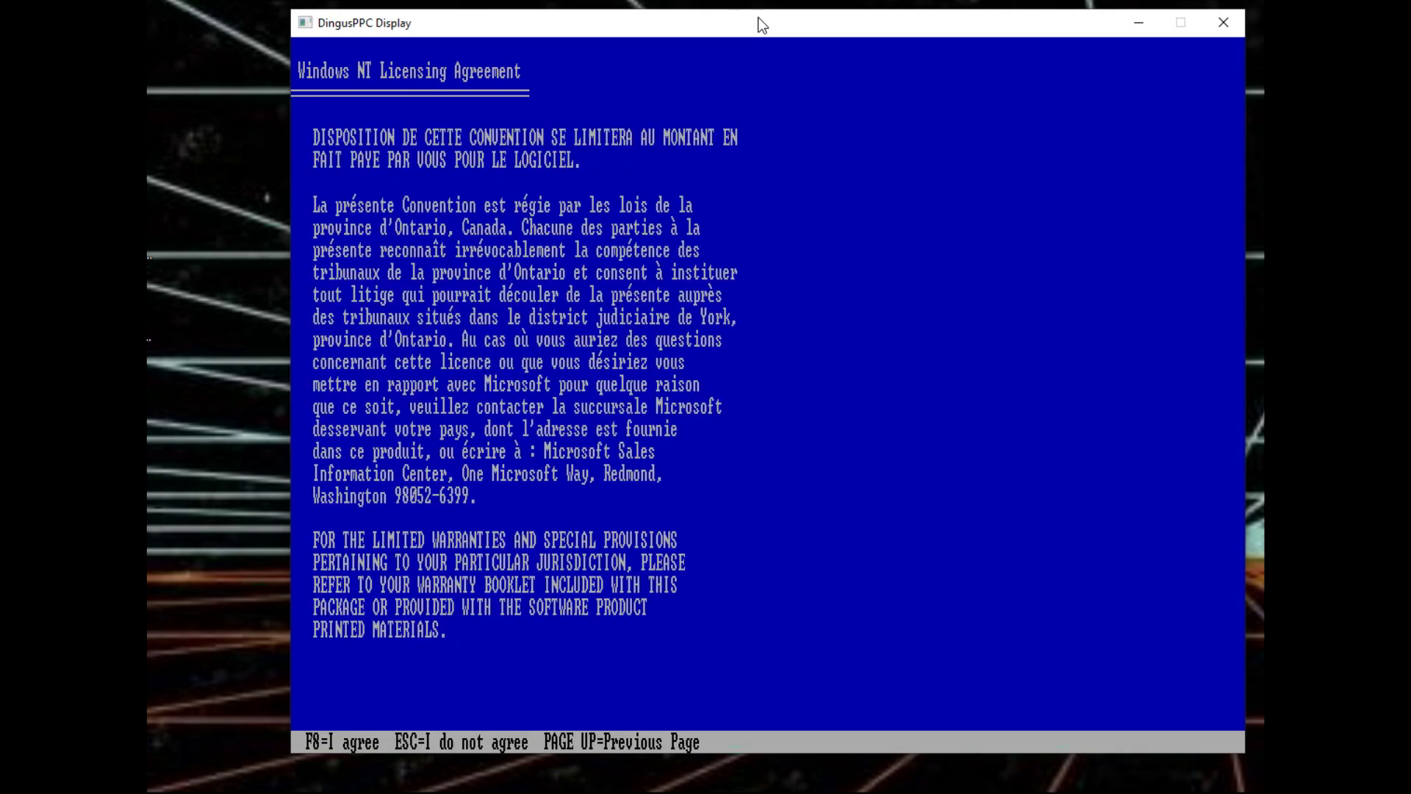
key(F8)
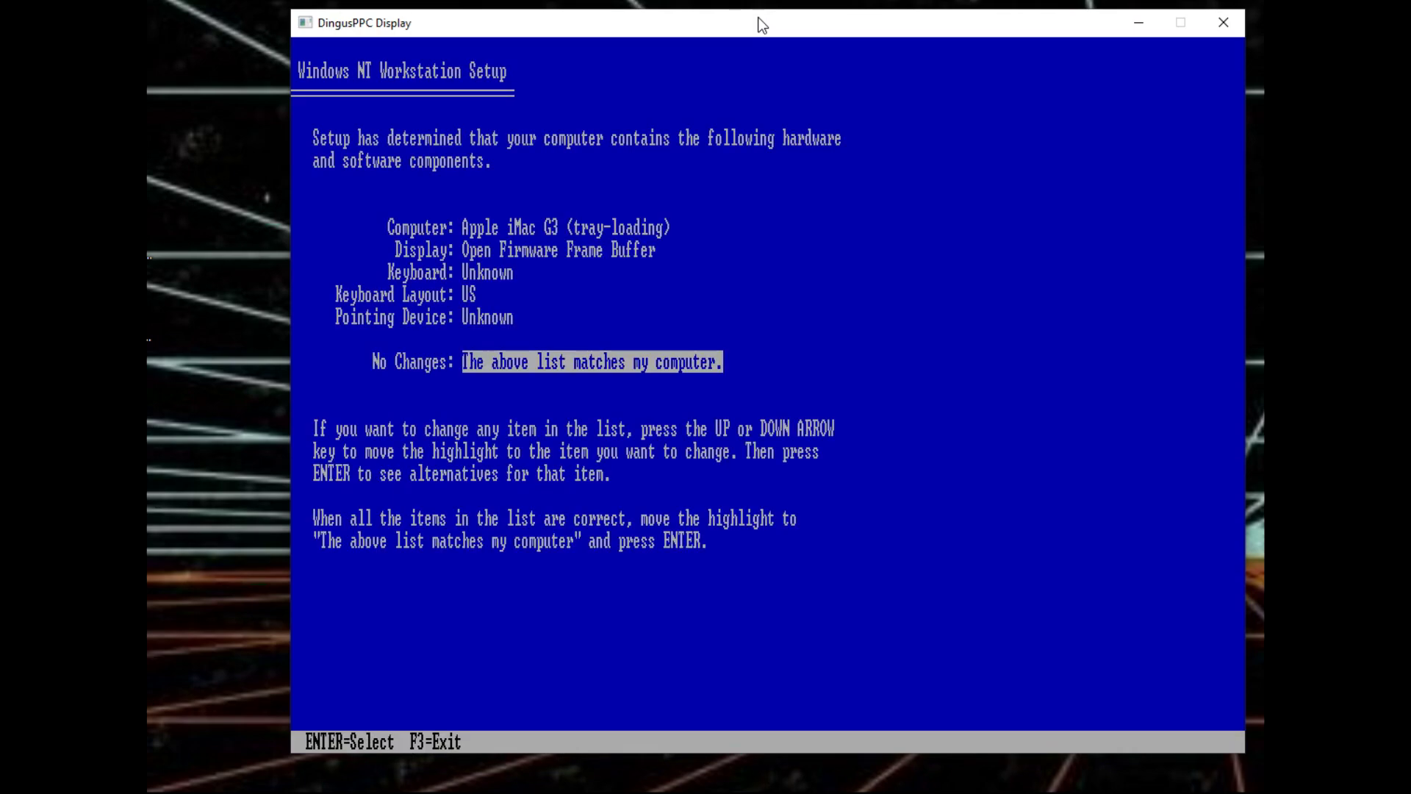
- Set Keyboard to XT, AT, or Enhanced and Pointing Device to No Mouse
key(Up)
key(Up)
key(Up)
key(Up)
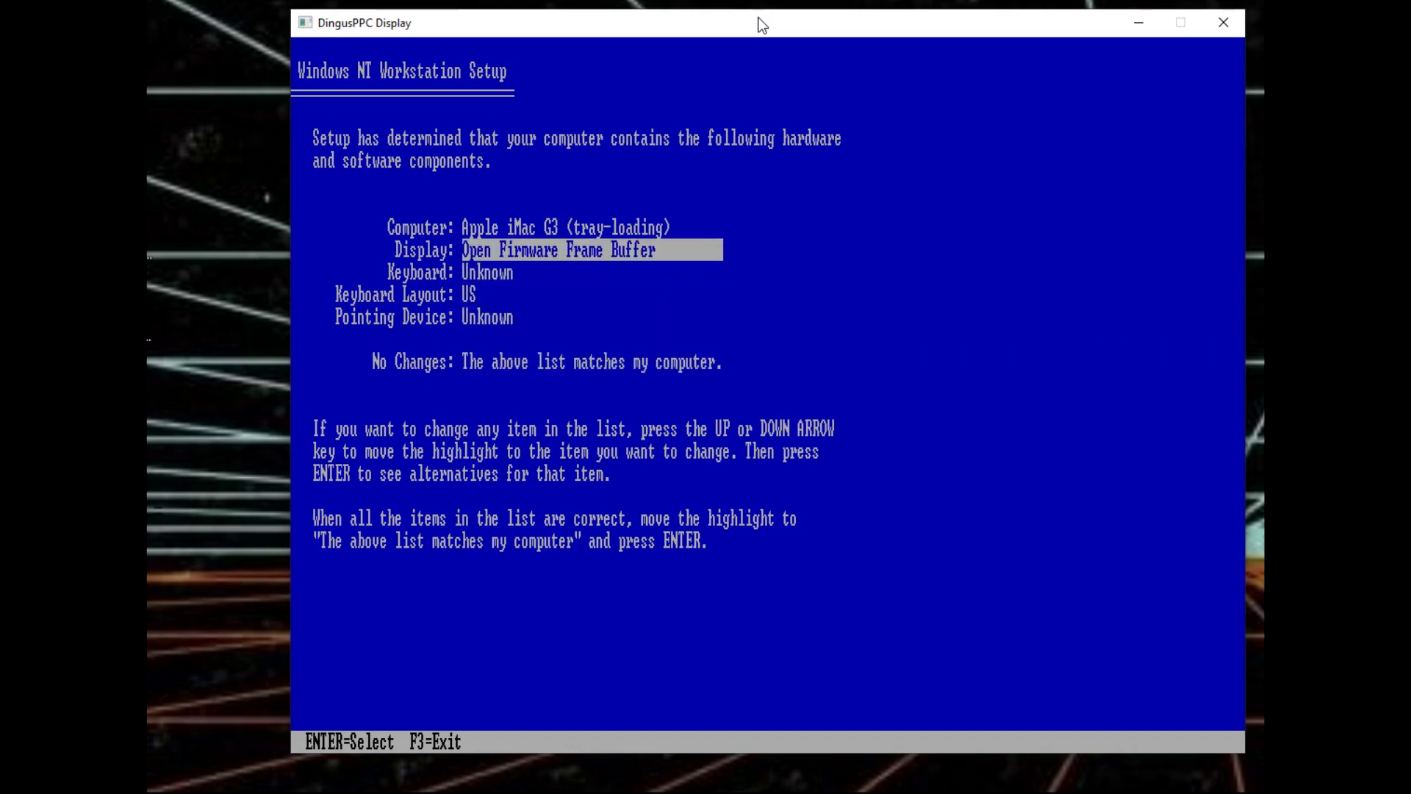
key(Down)
key(Return)
key(Up)
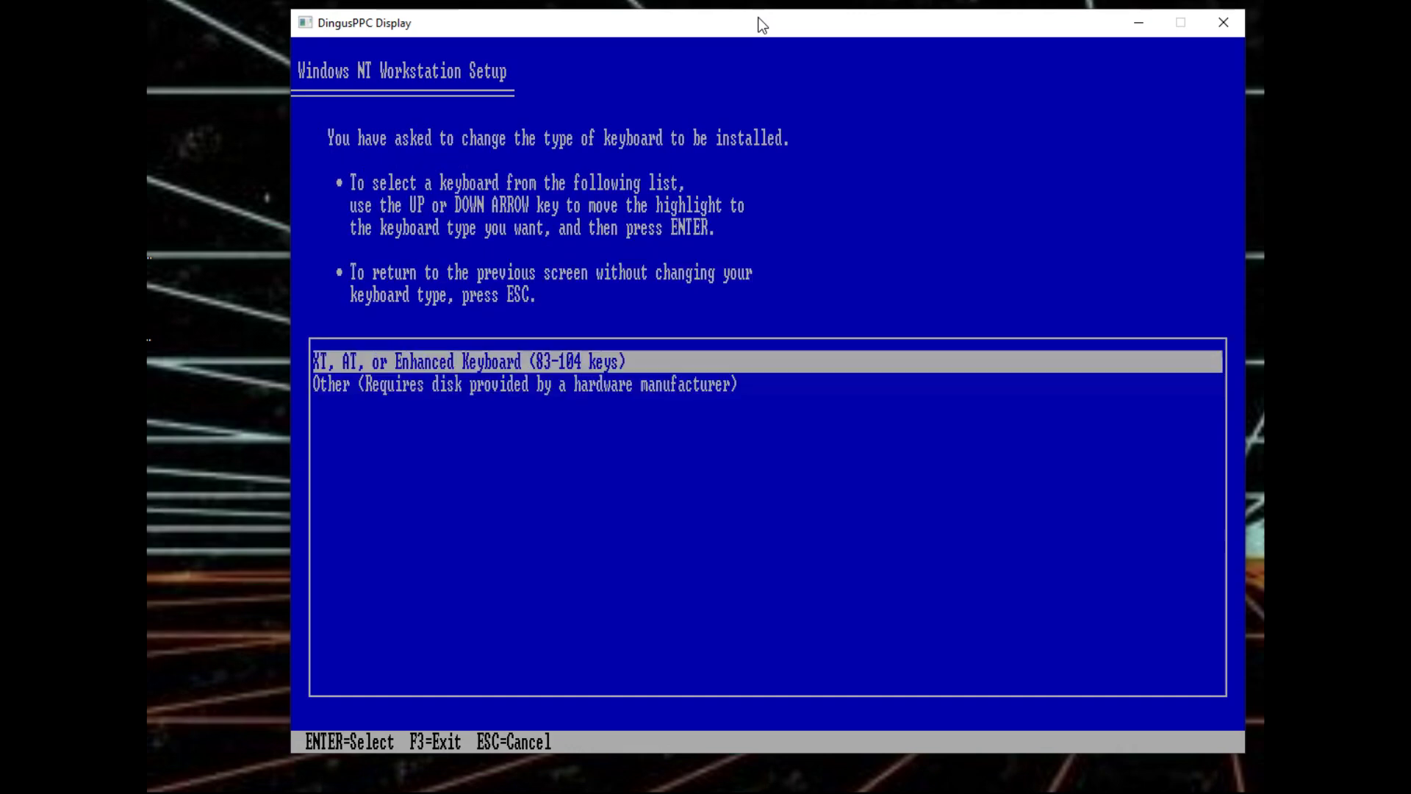
key(Return)
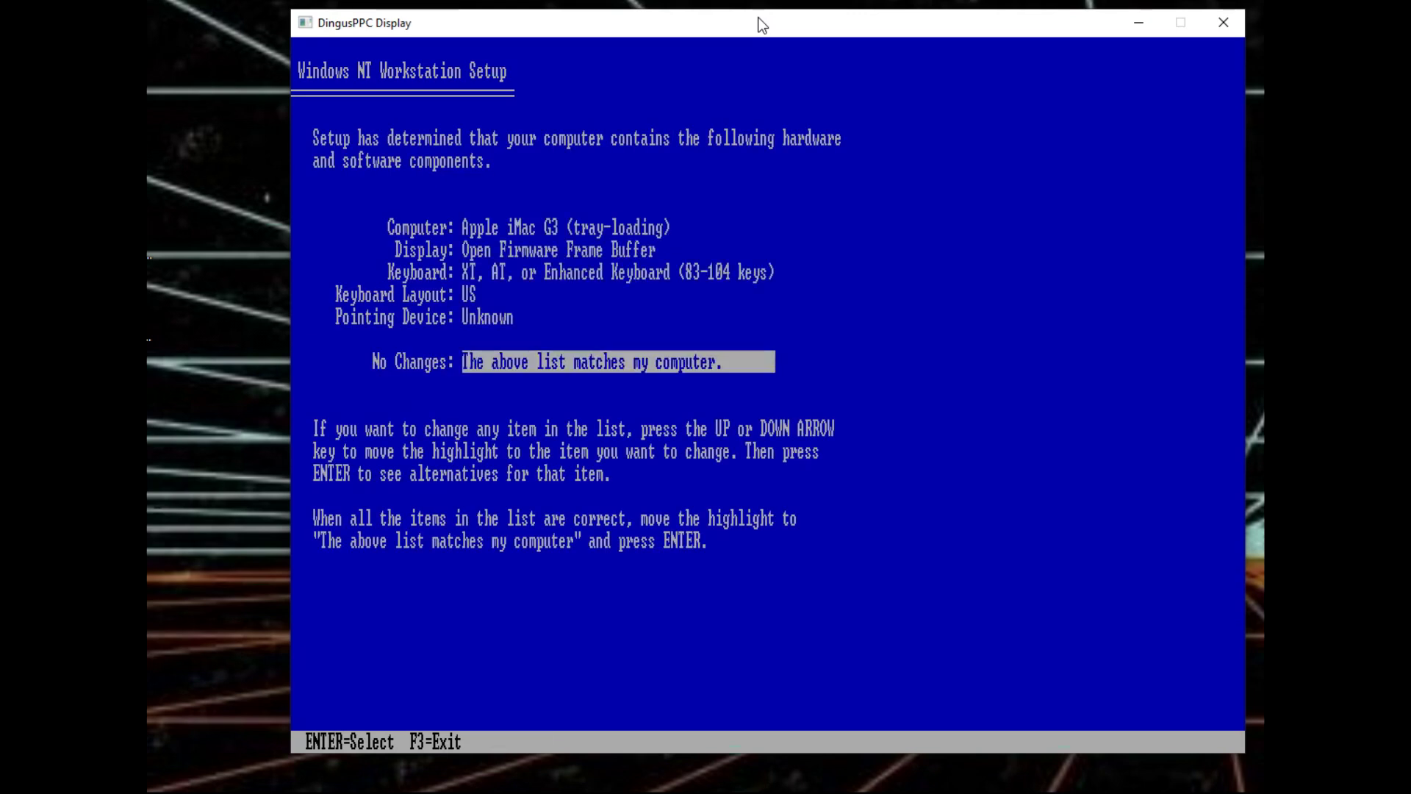
key(Up)
key(Return)
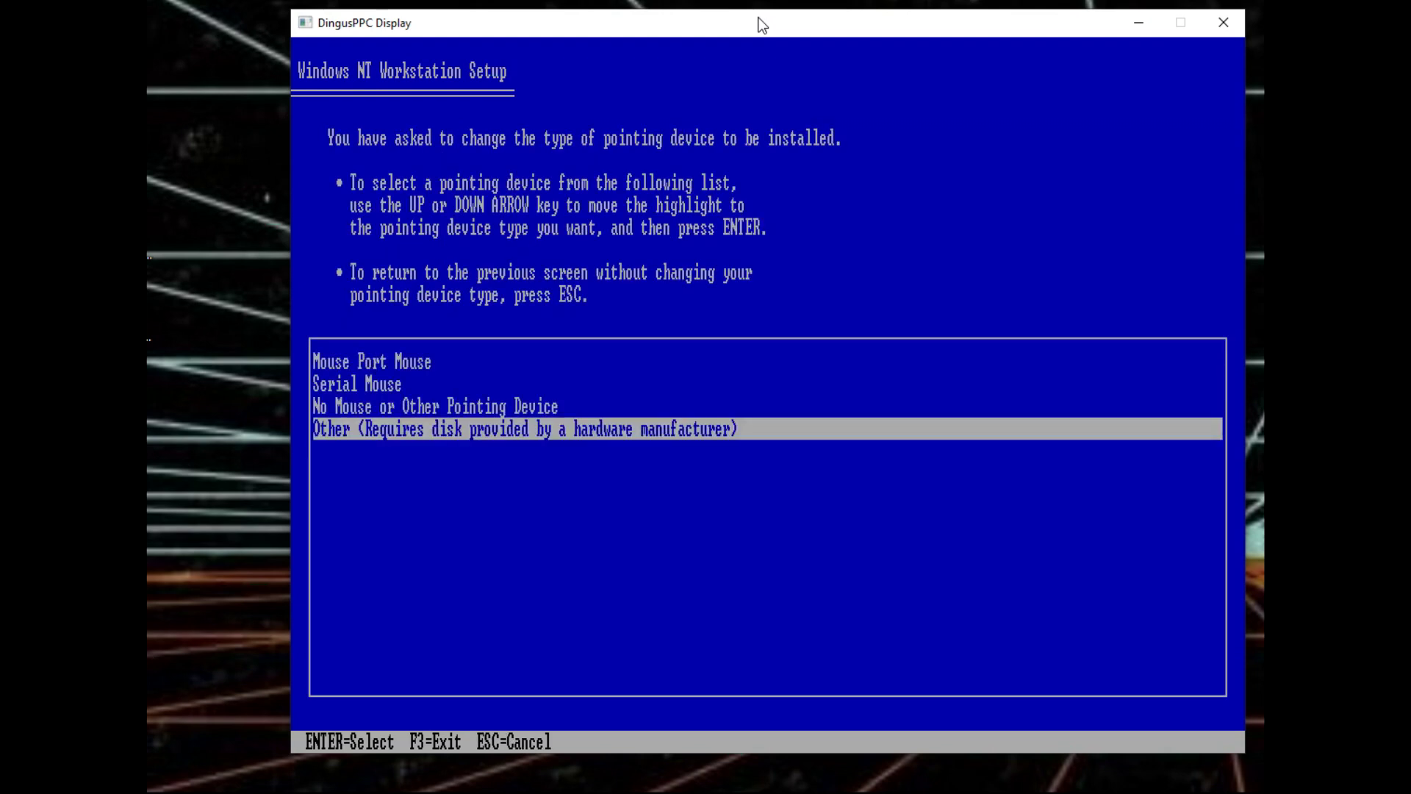
key(Up)
key(Return)
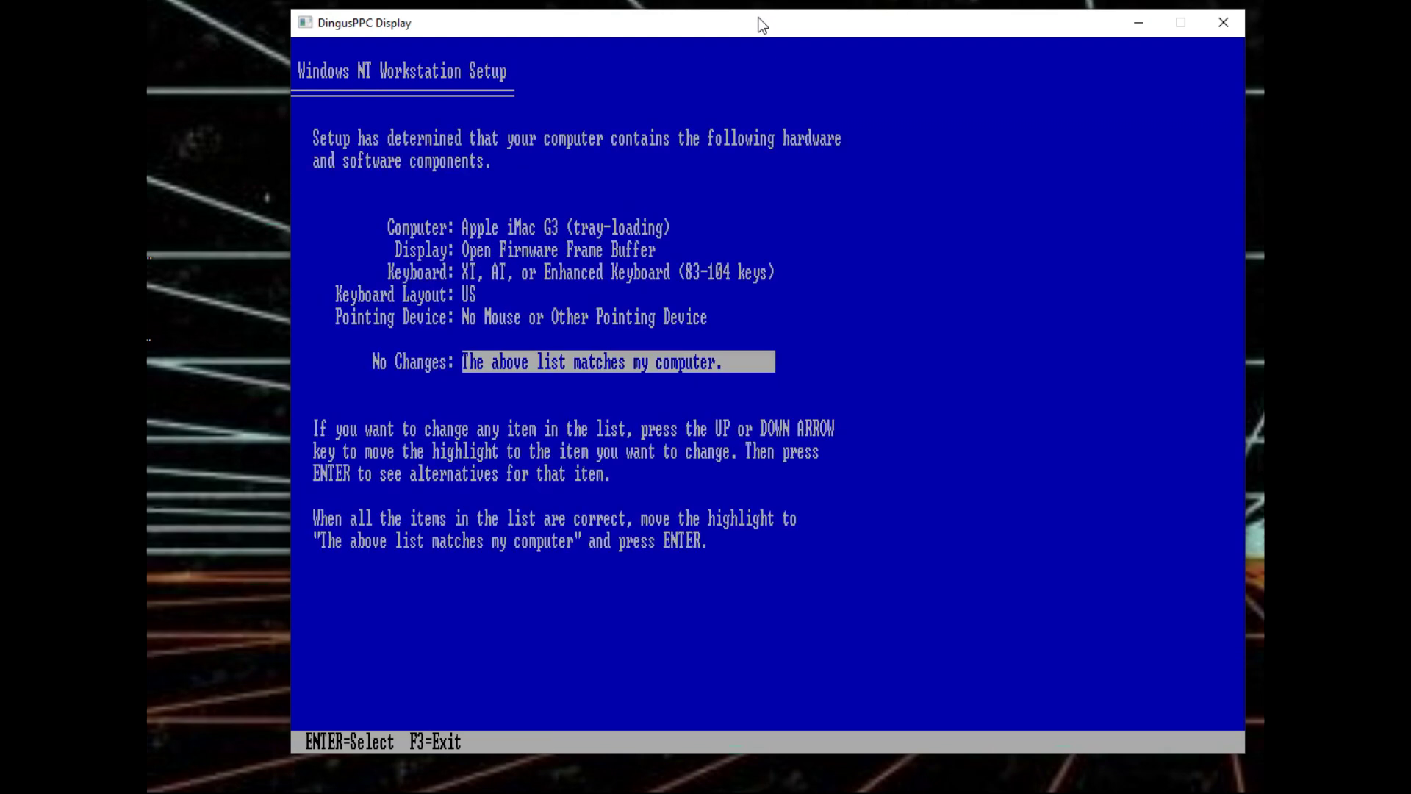
- Install Windows NT on the unformatted C: partition, formatting it as NTFS
key(Return)
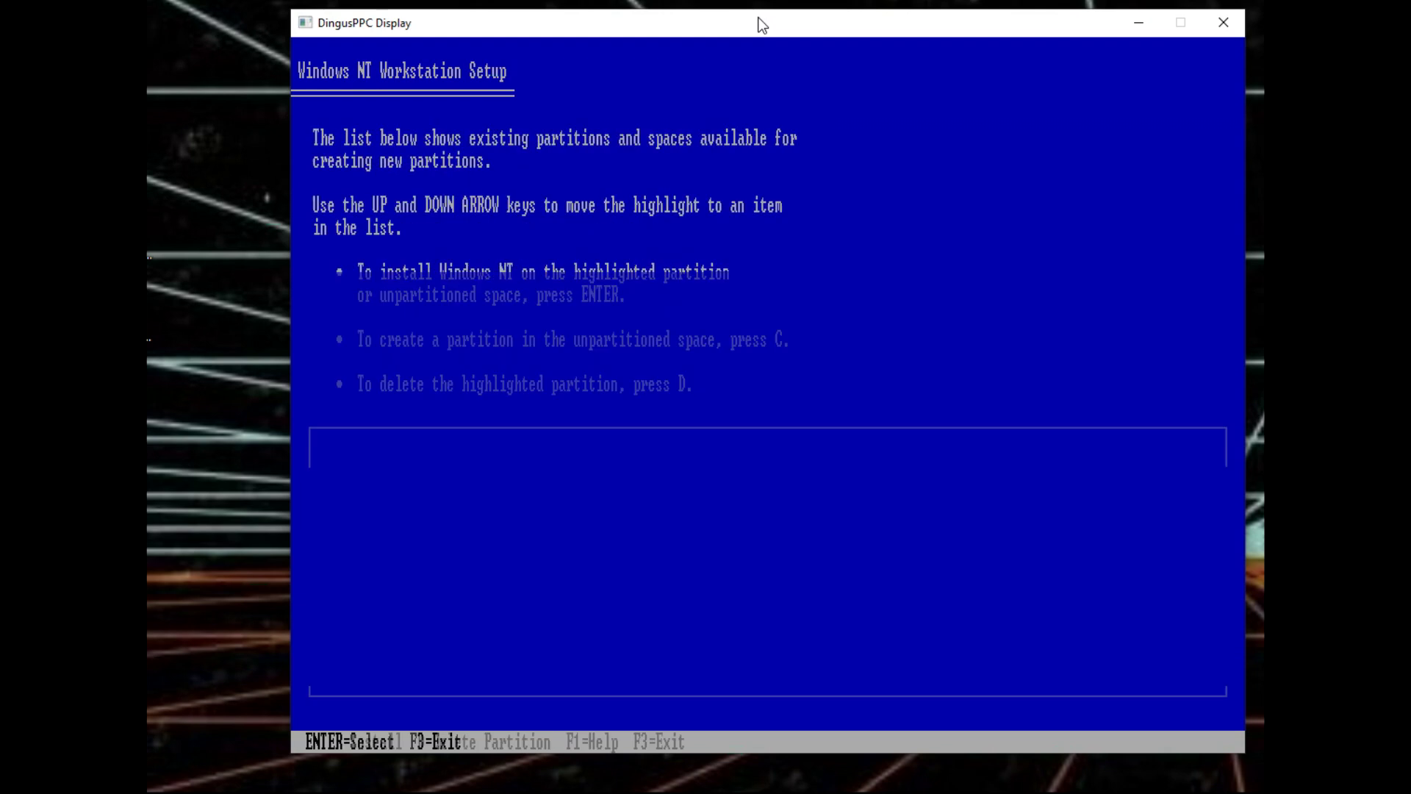
key(Down)
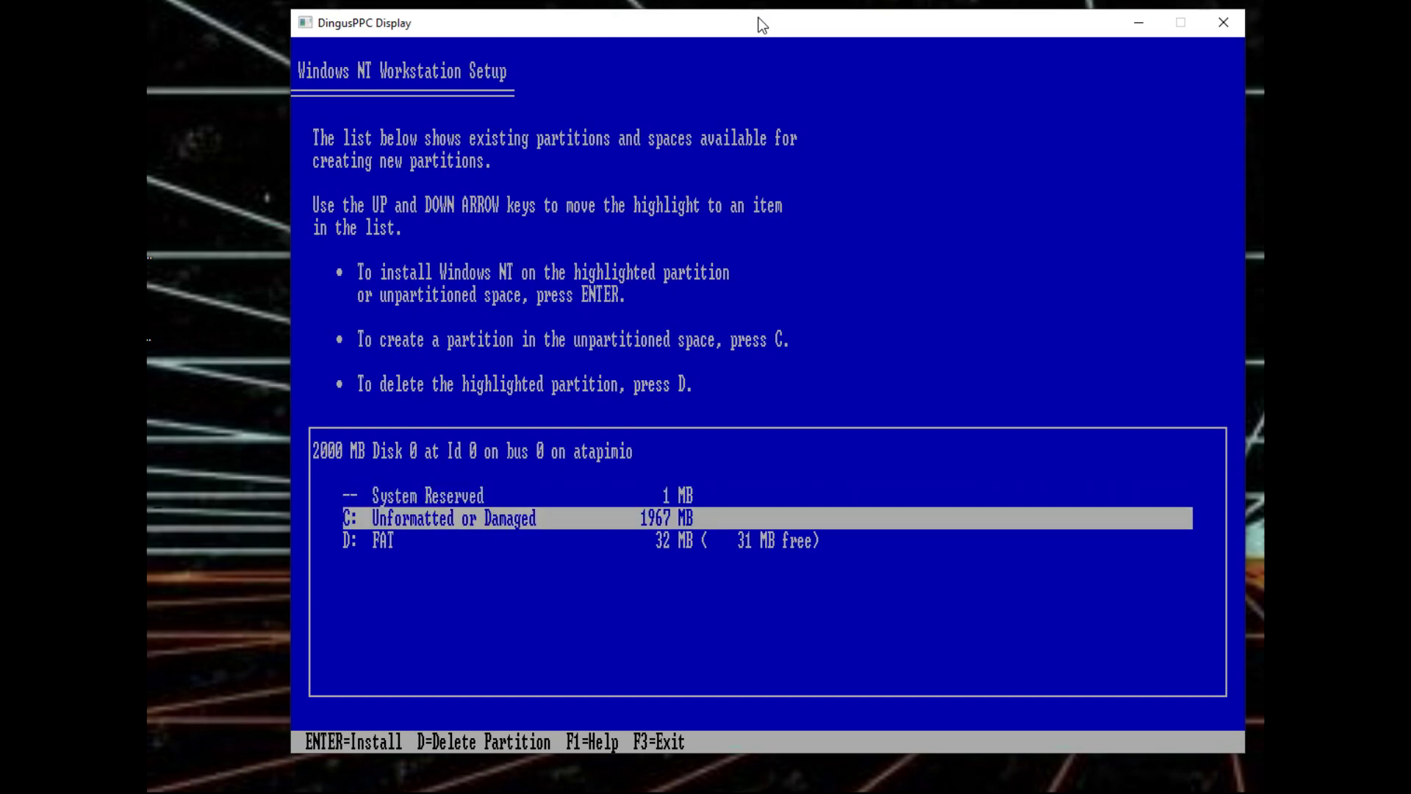
key(Return)
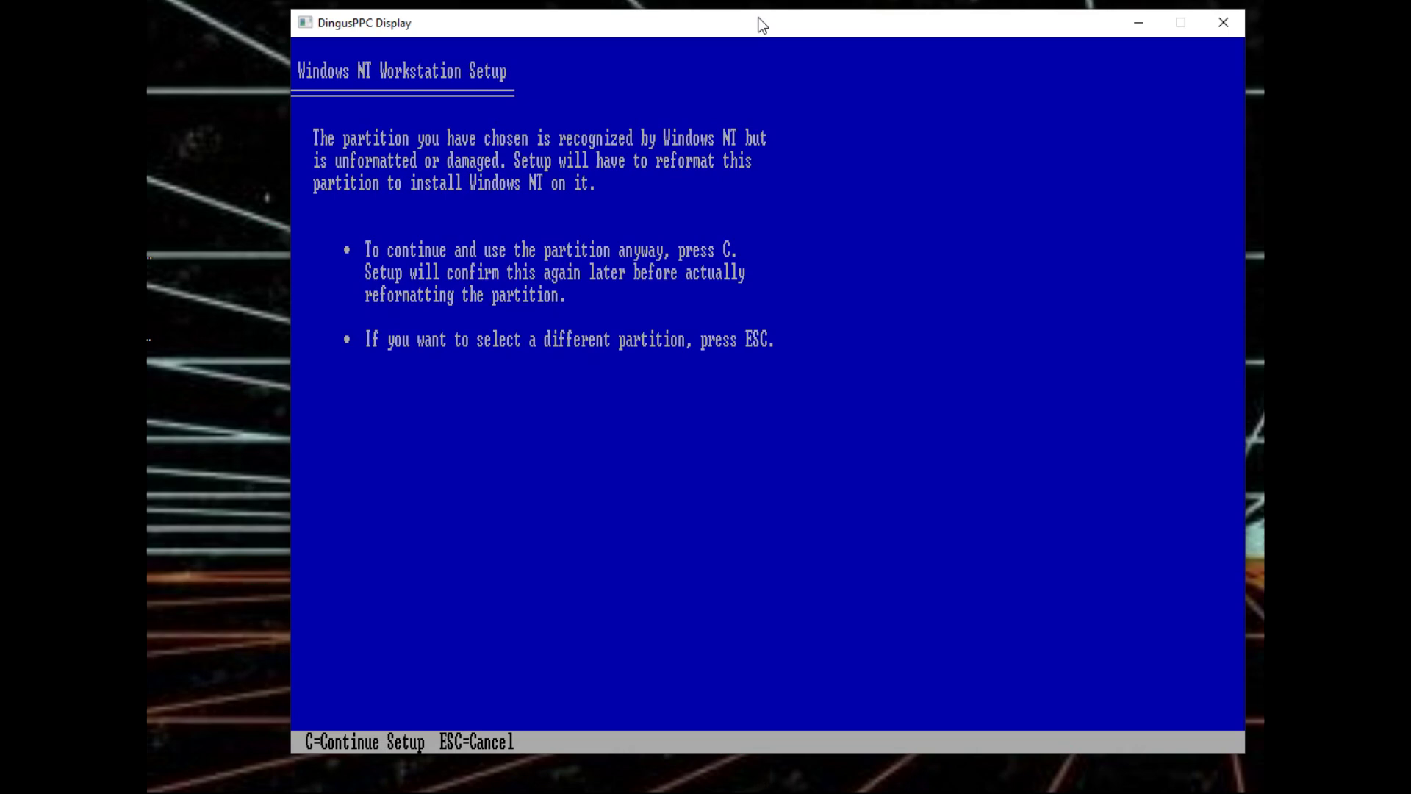
key(c)
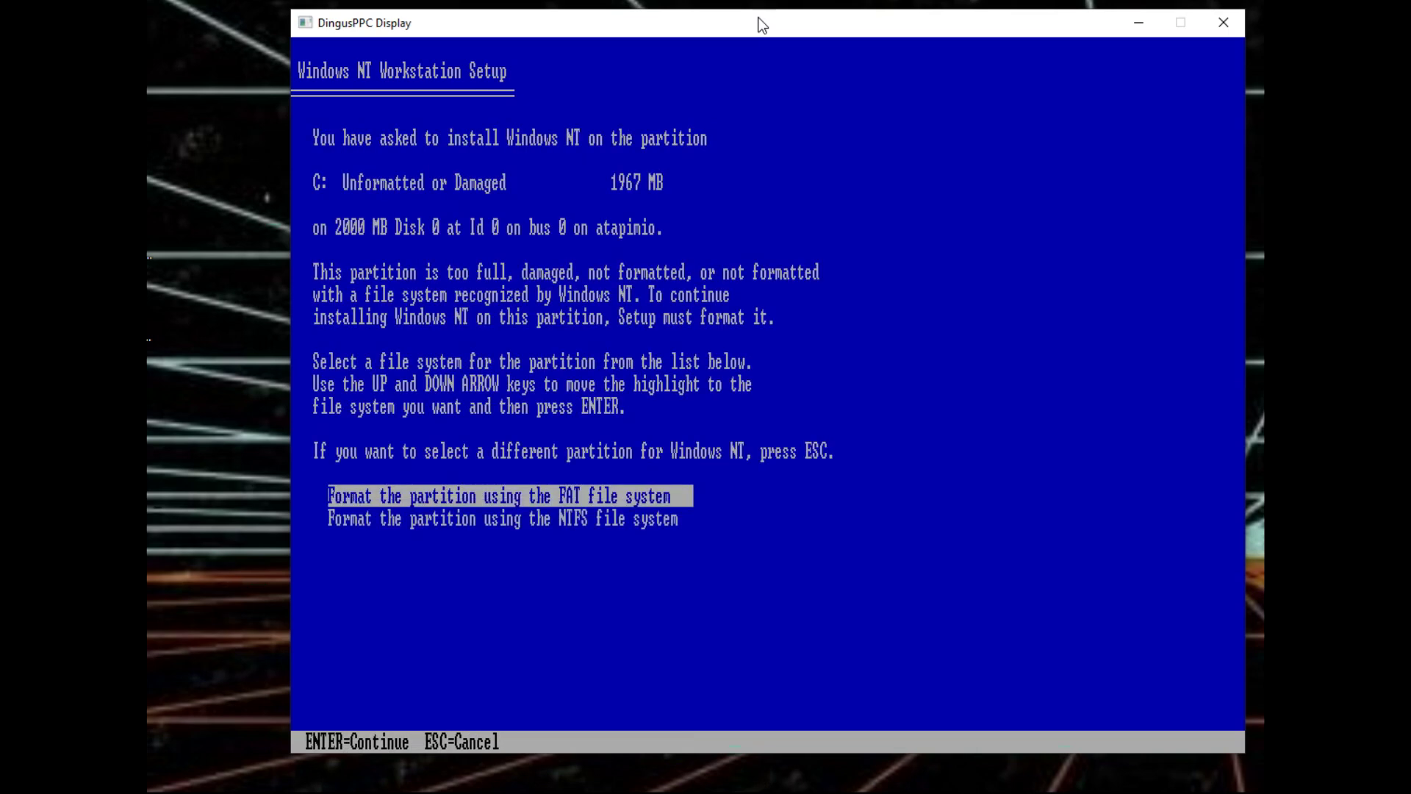
key(Down)
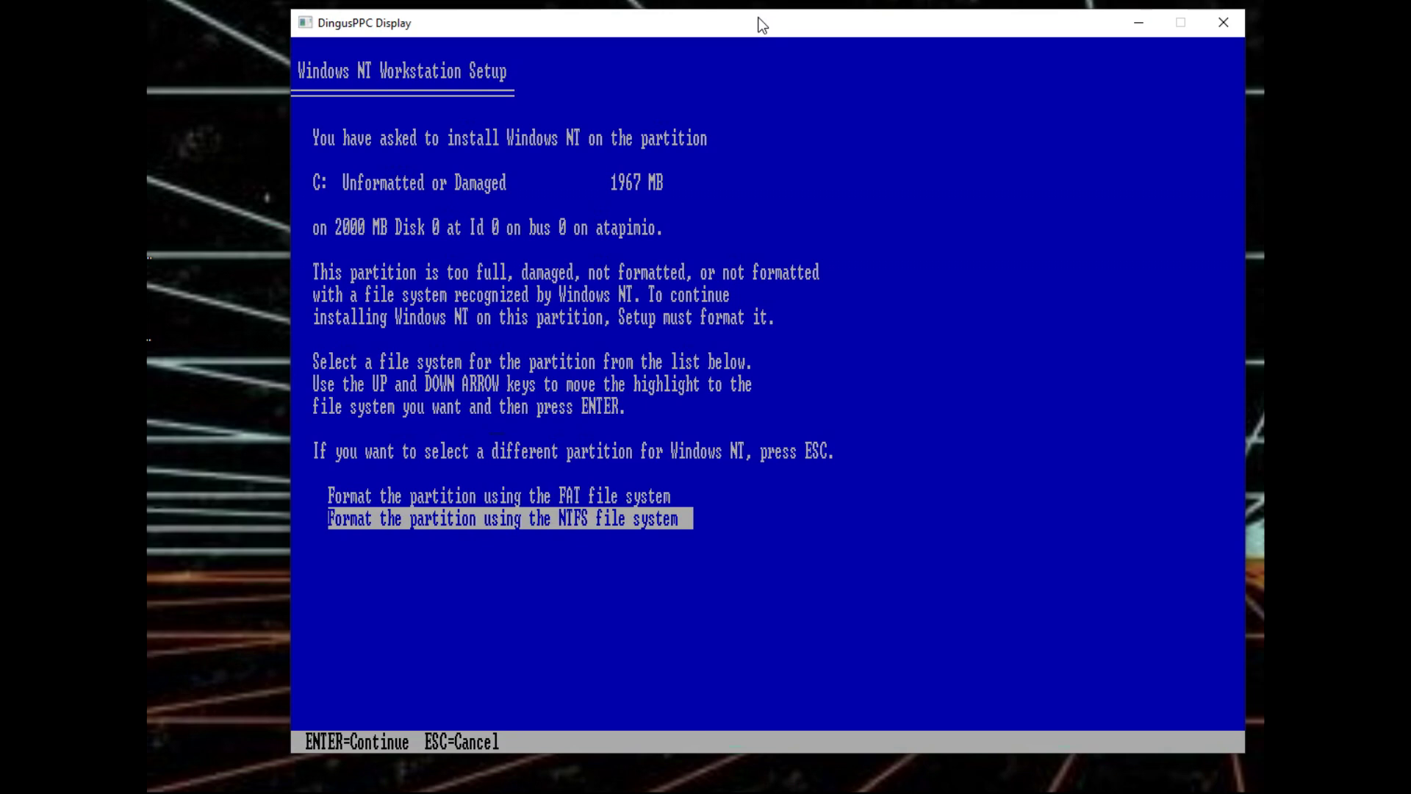
key(Return)
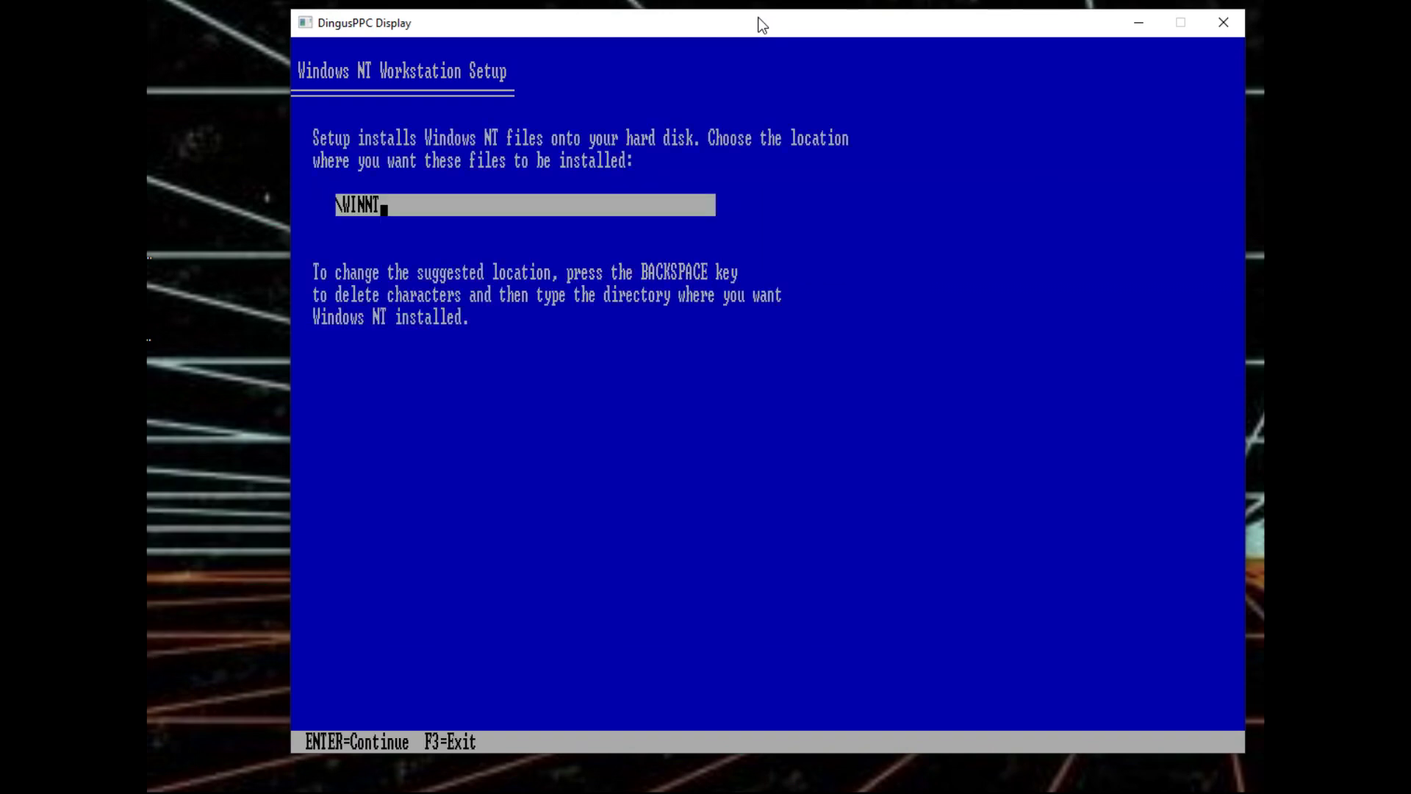
- Accept the default \WINNT folder and run the hard disk examination before file copying
key(Return)
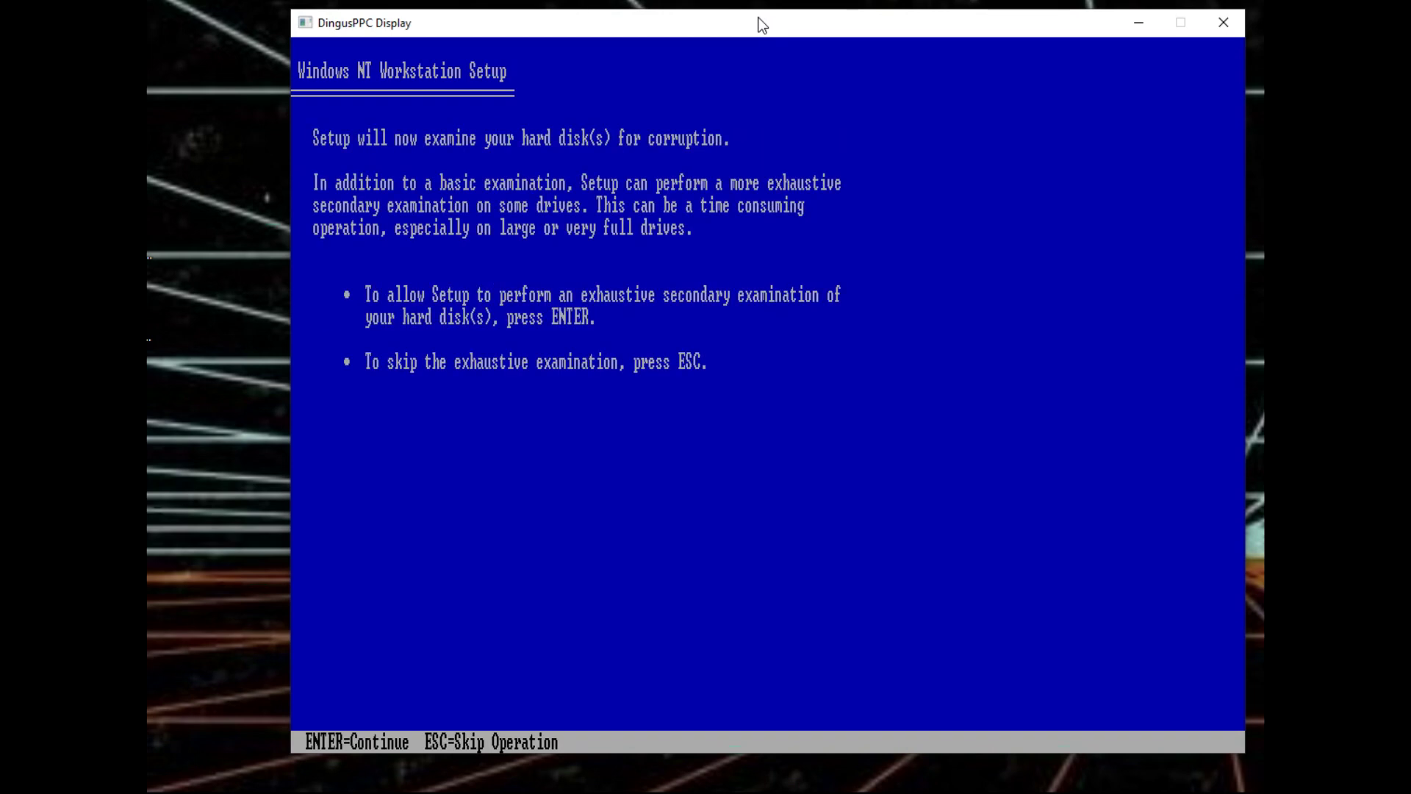
key(Return)
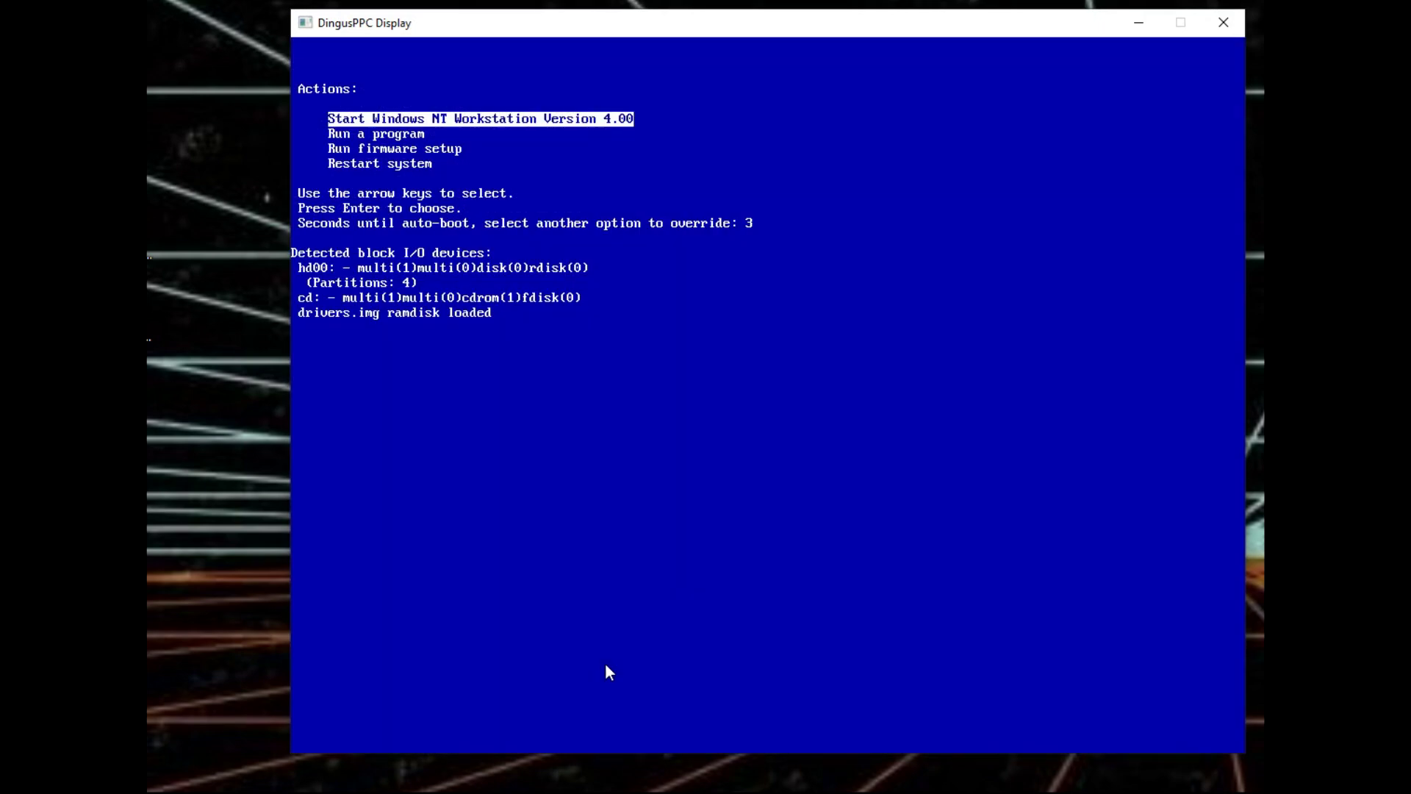
- Boot Windows NT Workstation 4.00 from the ARC boot menu after the restart
key(Return)
key(Return)
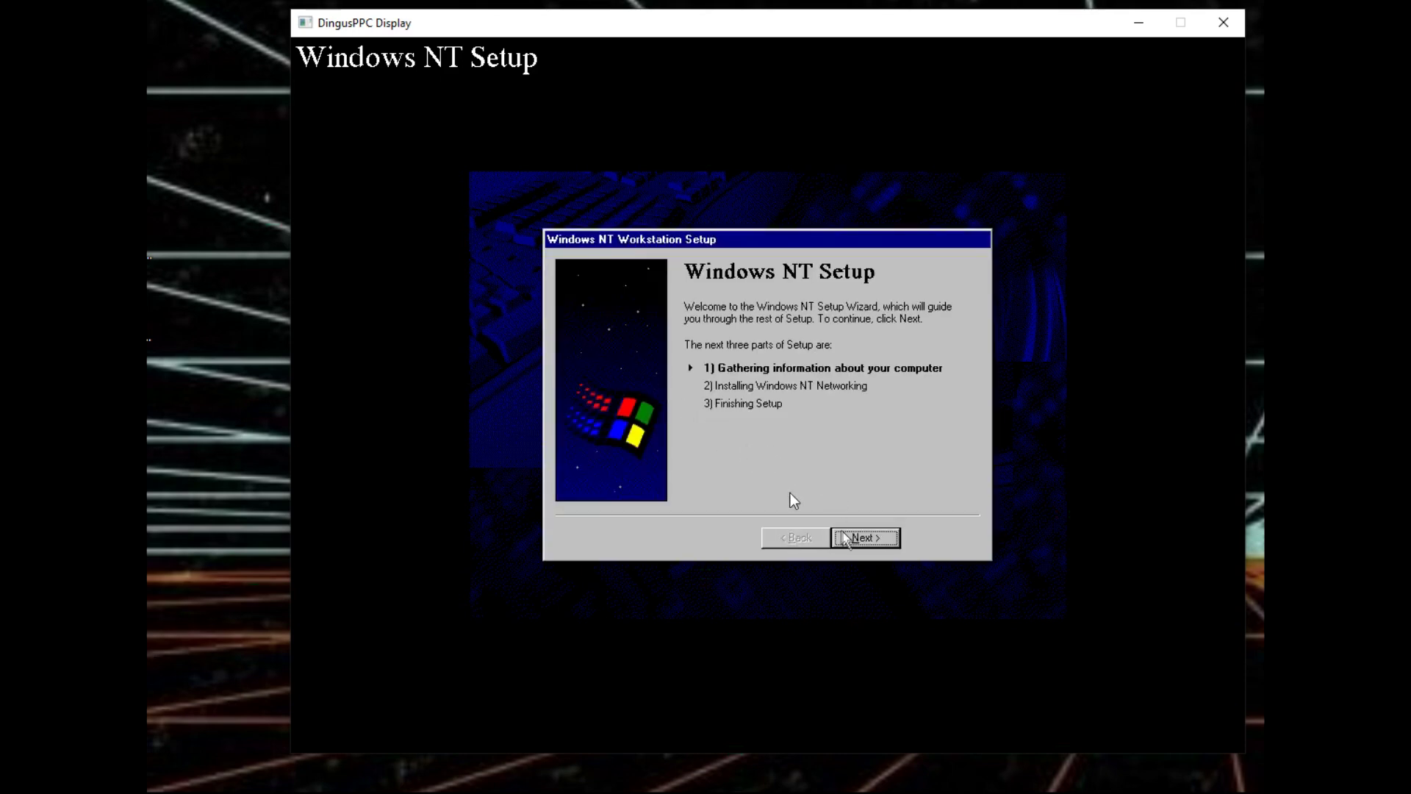
- Pass the welcome page and choose Custom as the Windows NT setup type
click(865, 537)
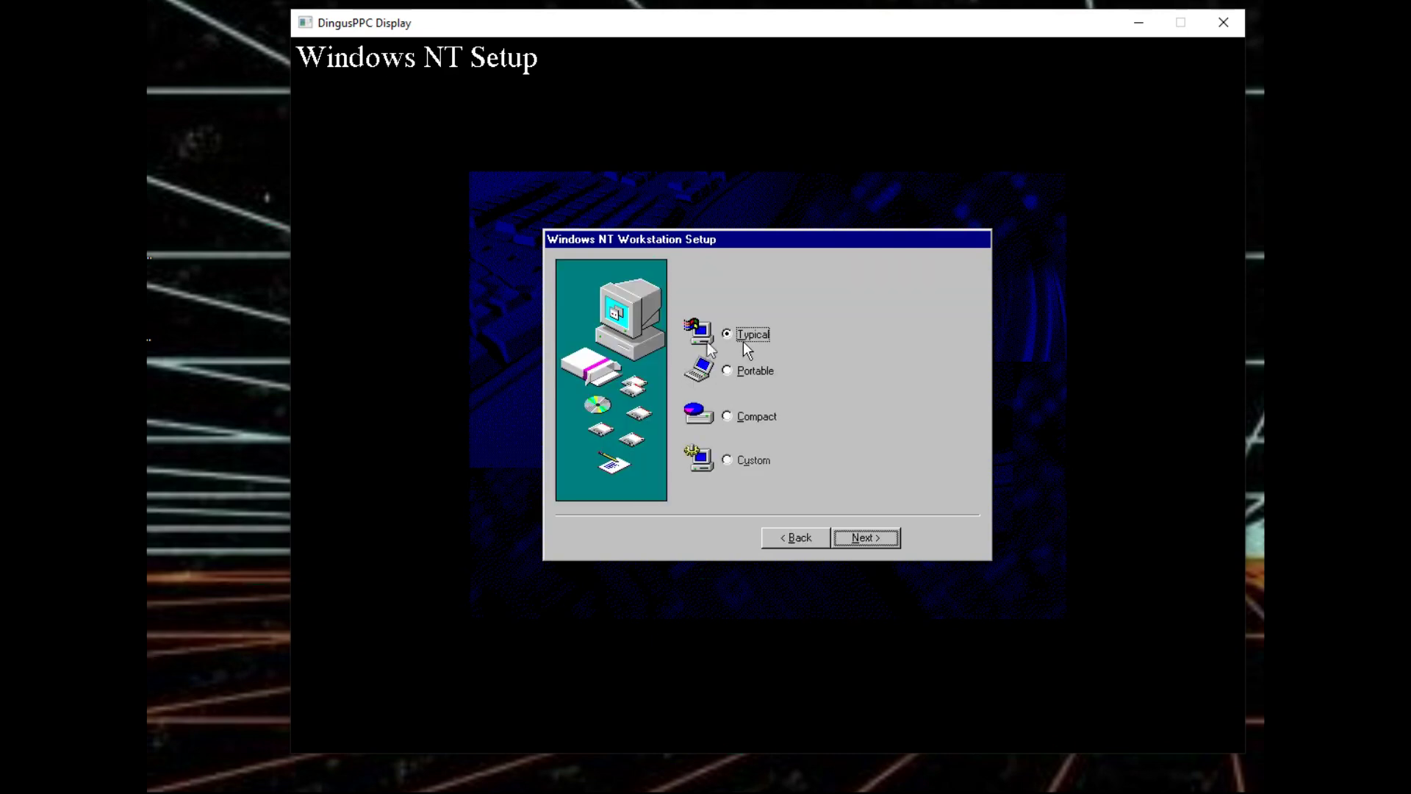
click(730, 415)
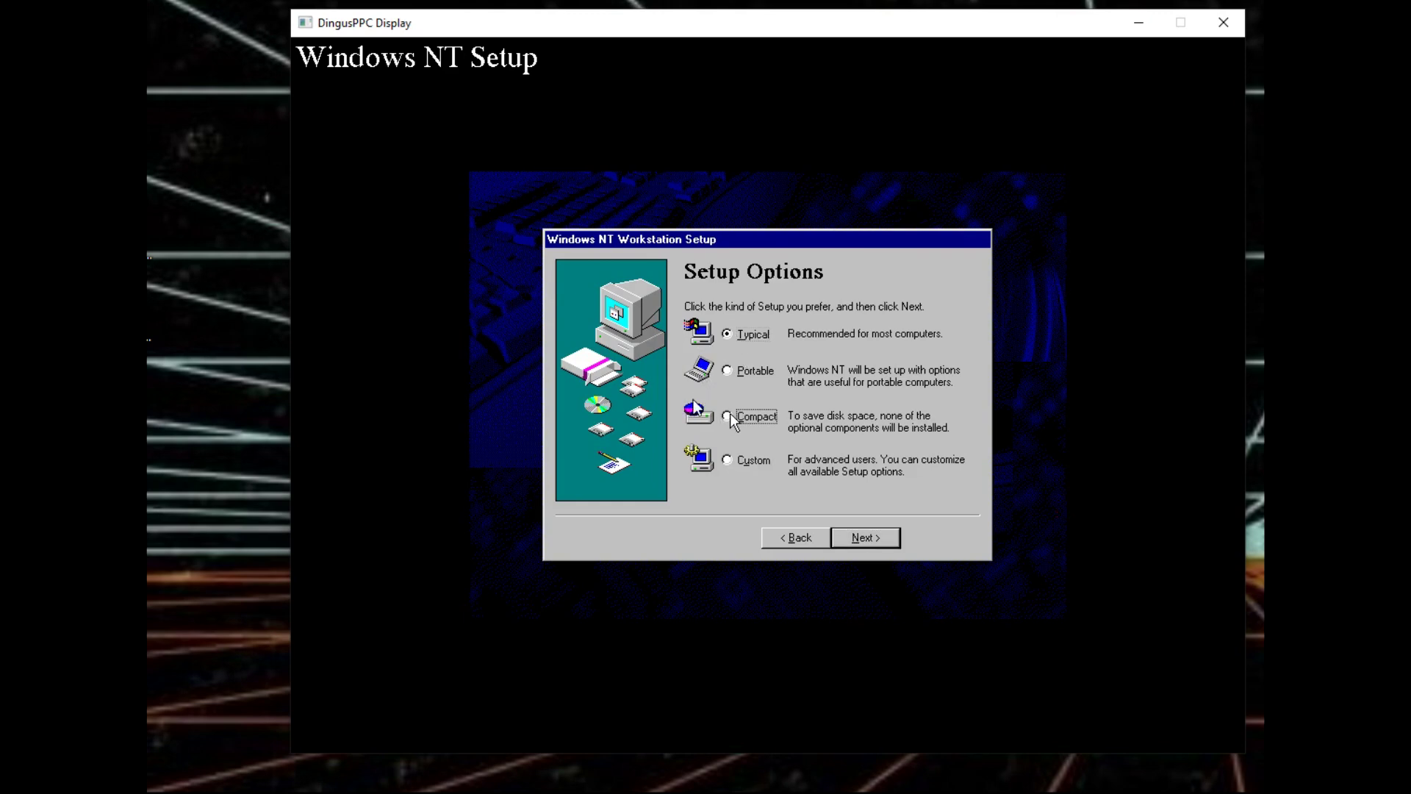
click(732, 463)
click(874, 537)
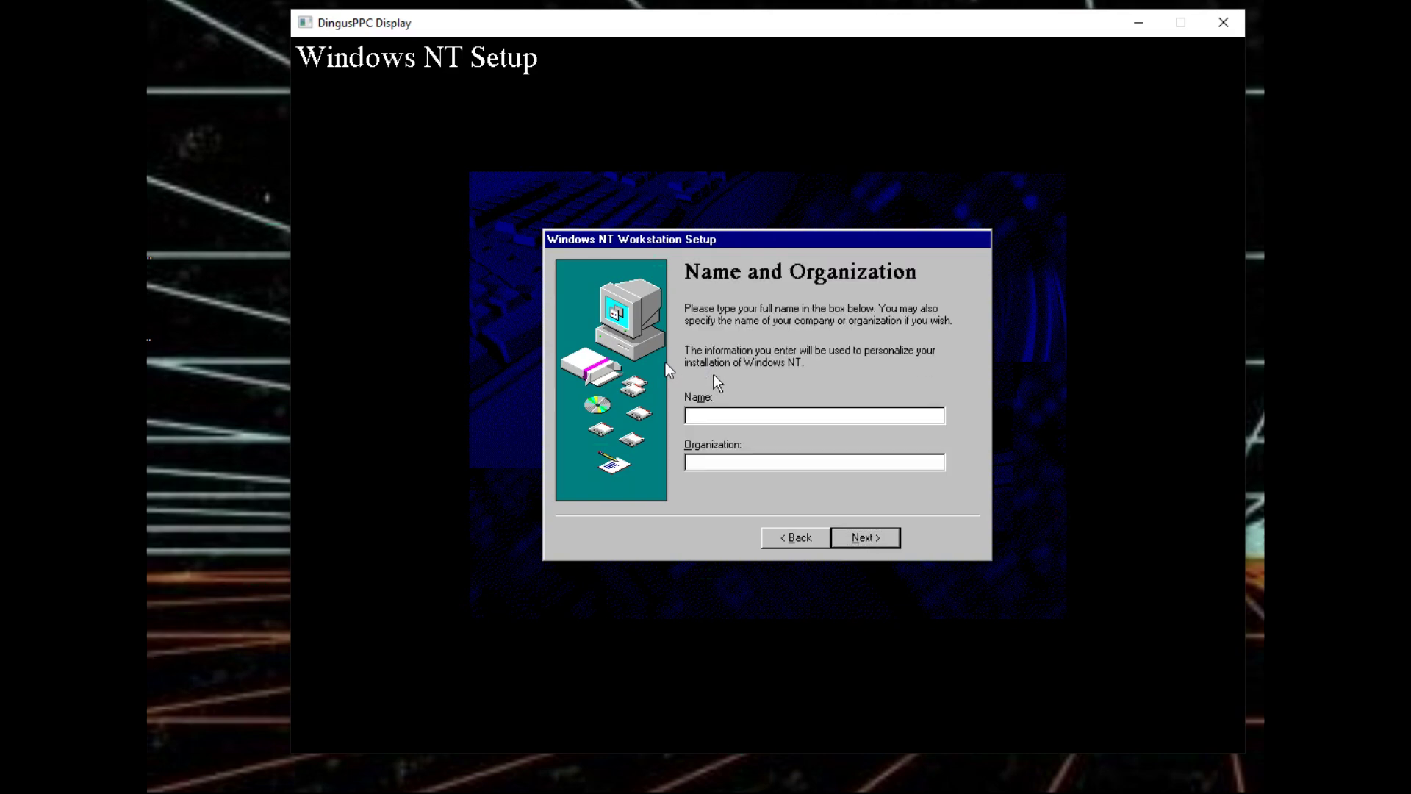
- Enter the owner's name and organization, and name the computer NTPPC
text(Neozeed)
key(Tab)
text(Virtually Fun)
key(Return)
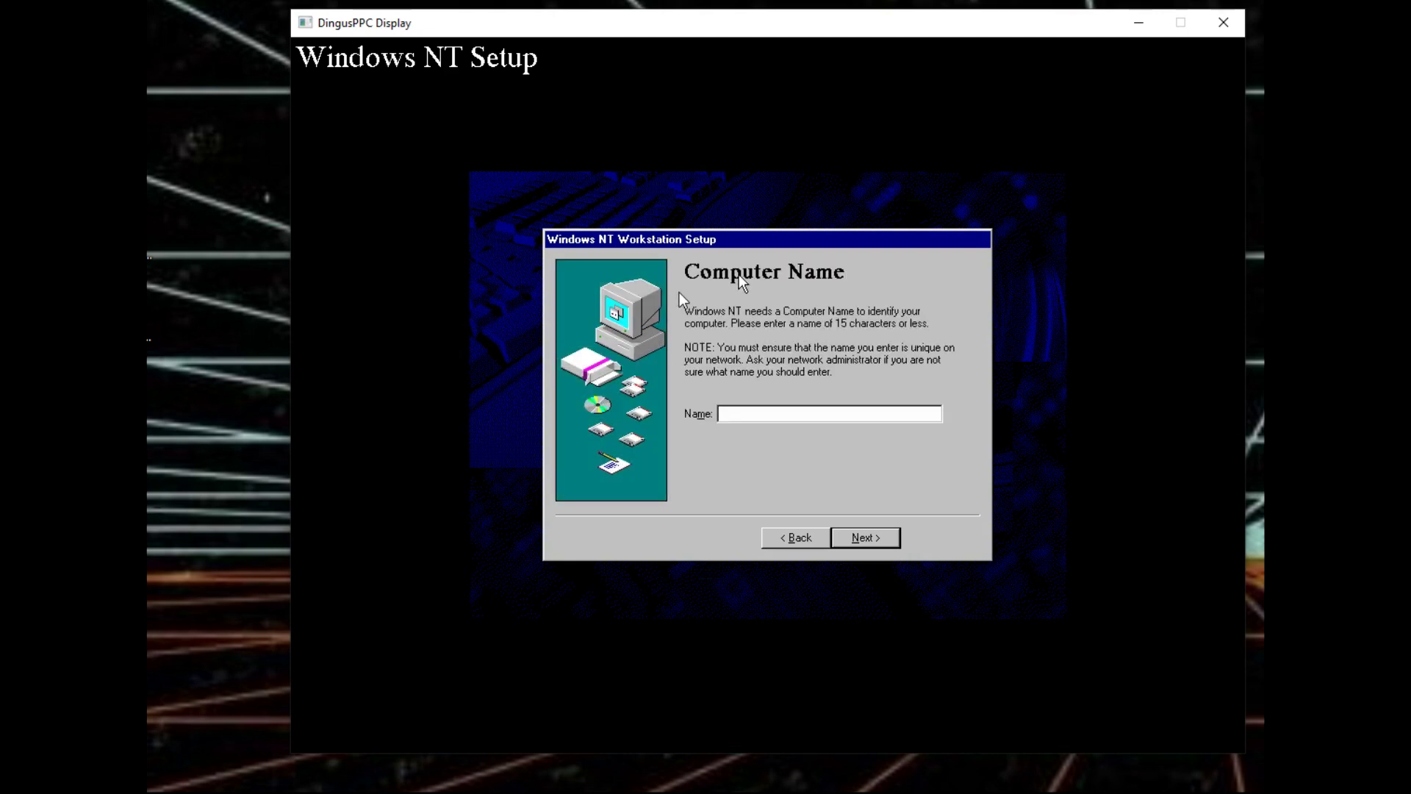
text(NTPPC)
key(Return)
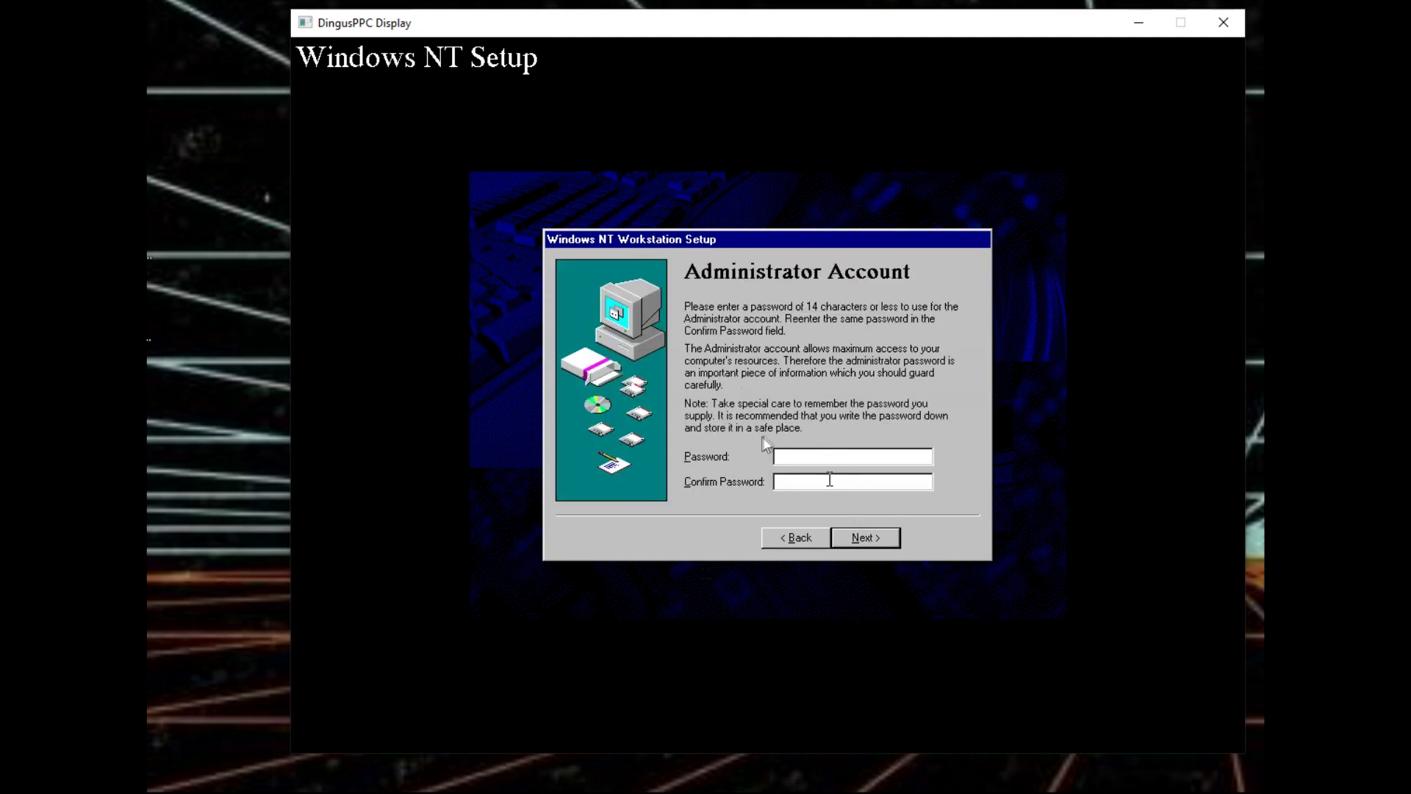
- Pass the administrator account page and choose not to create an emergency repair disk
click(861, 538)
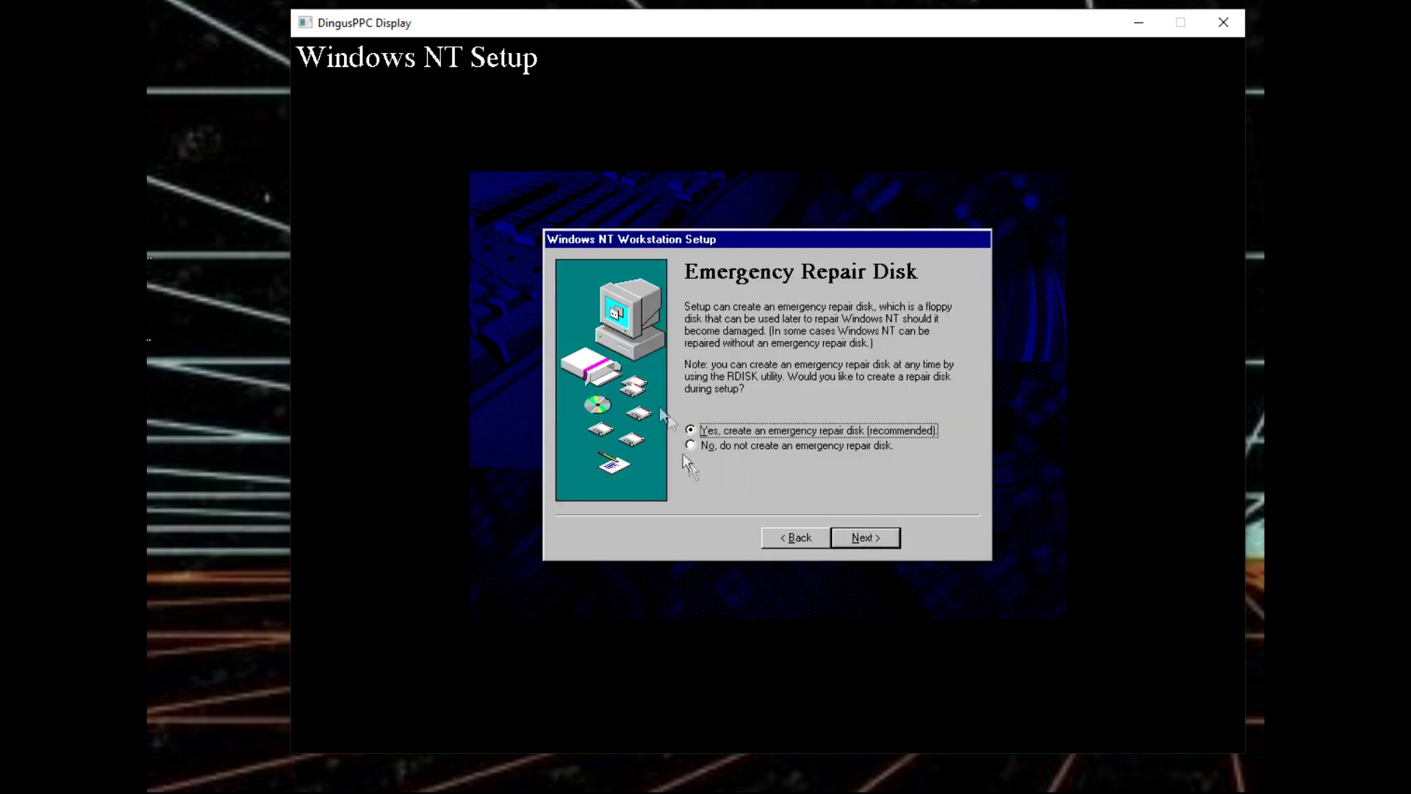
click(694, 447)
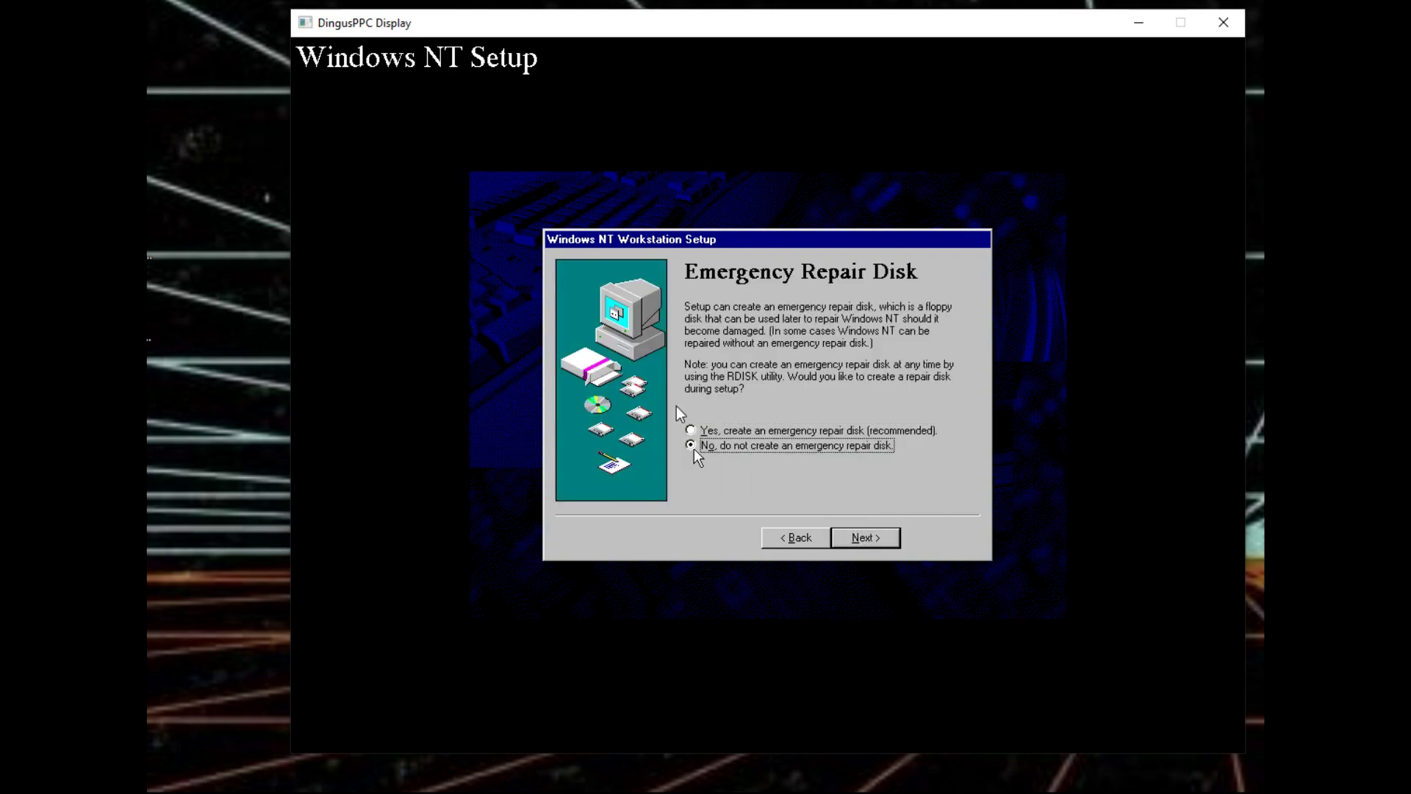
click(866, 537)
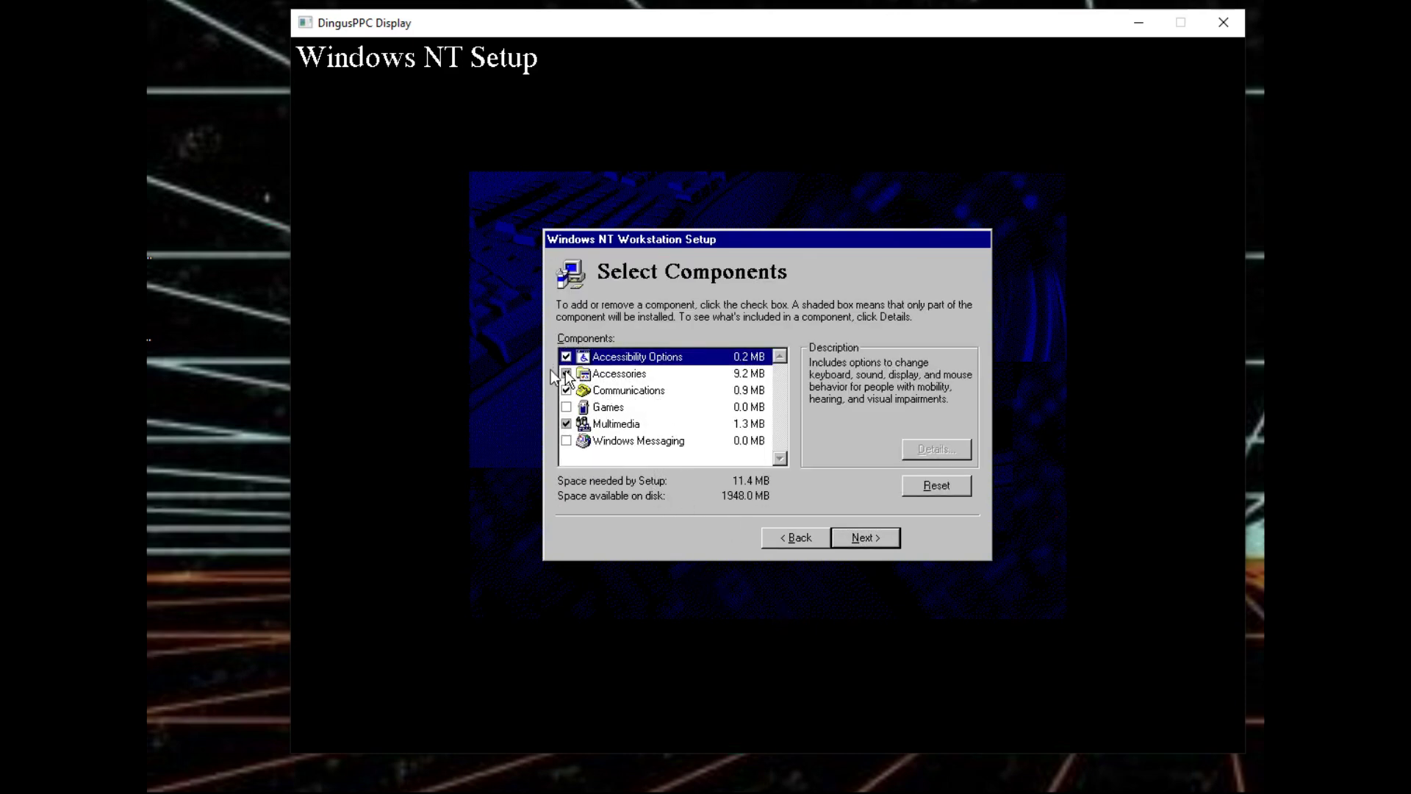
- Keep Accessories, include Games and exclude Multimedia from the setup components
click(566, 373)
click(566, 374)
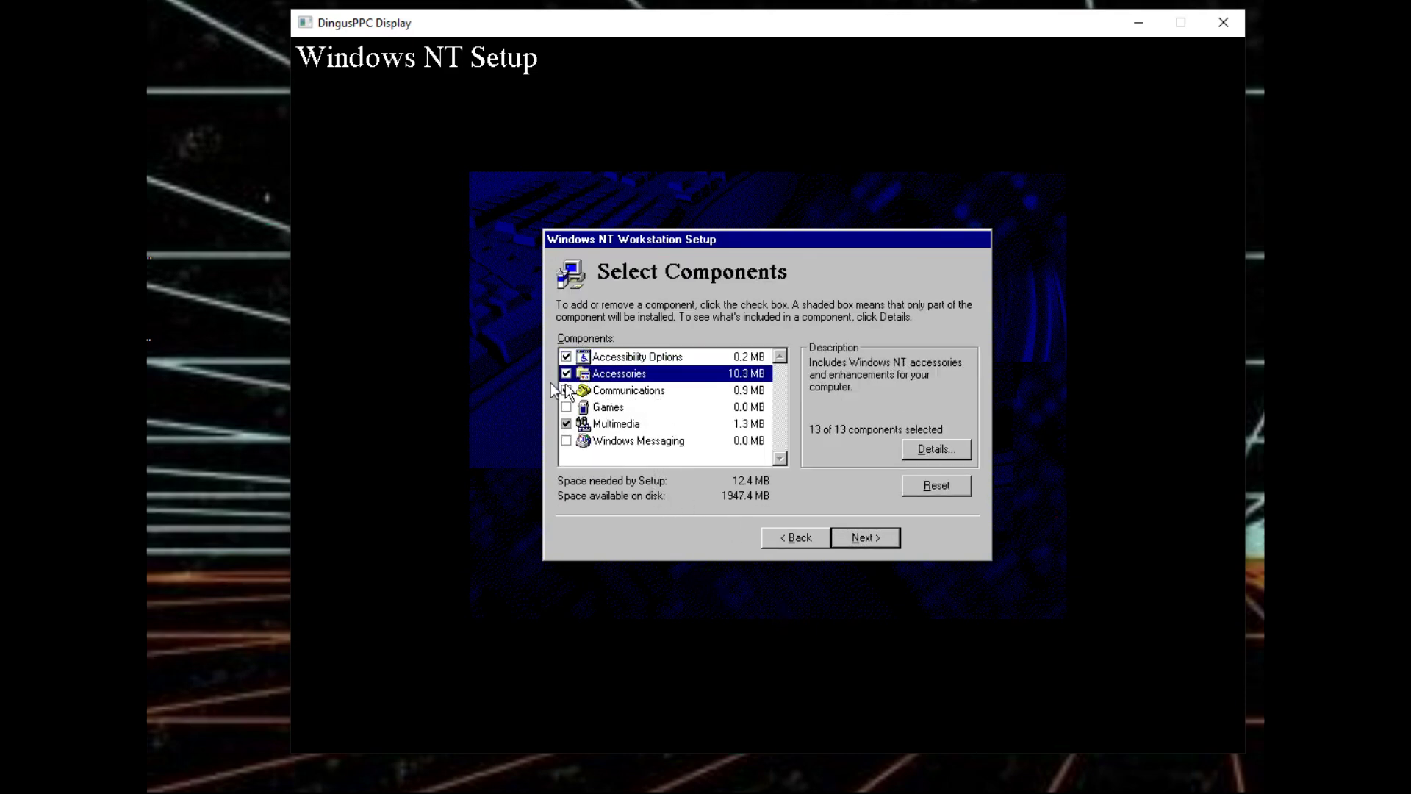
click(566, 406)
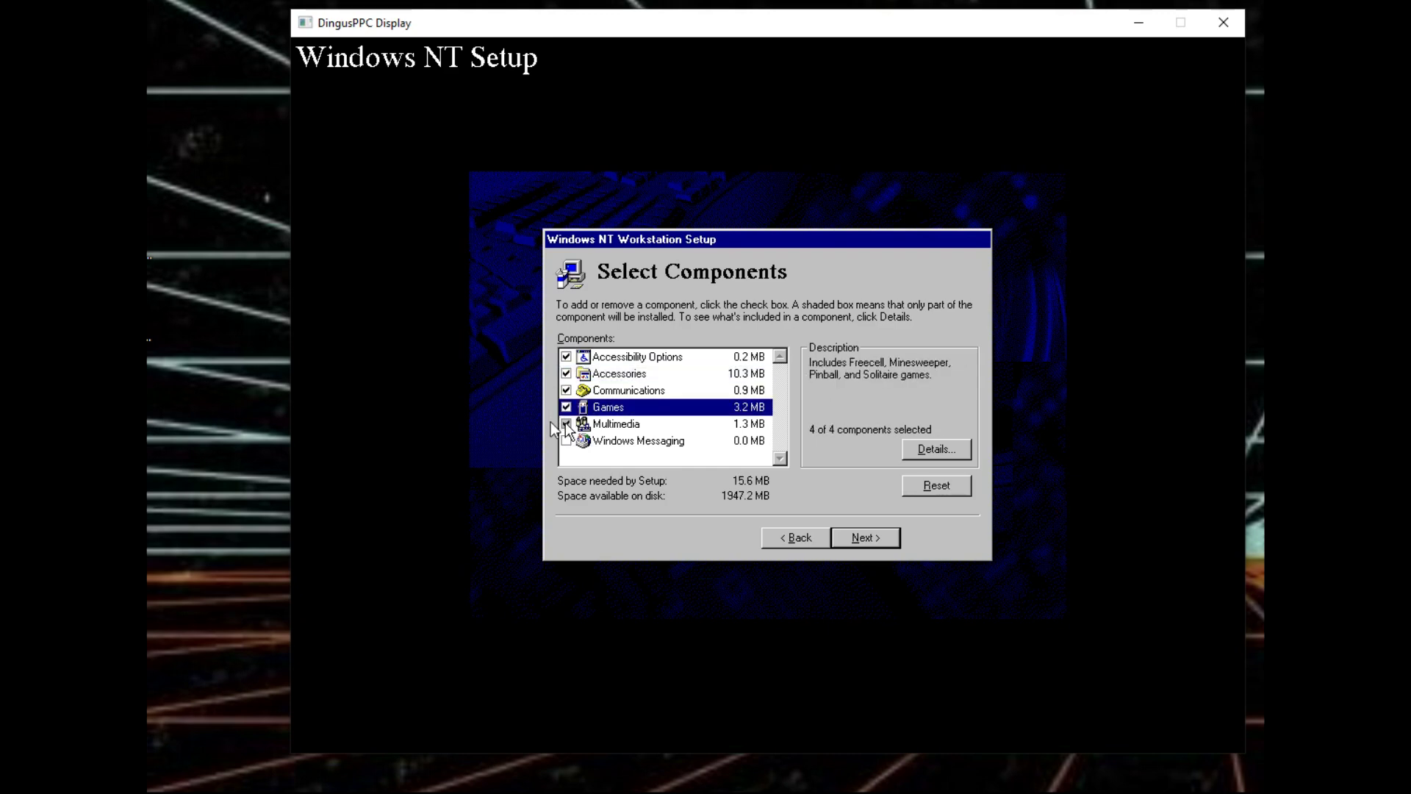
click(552, 424)
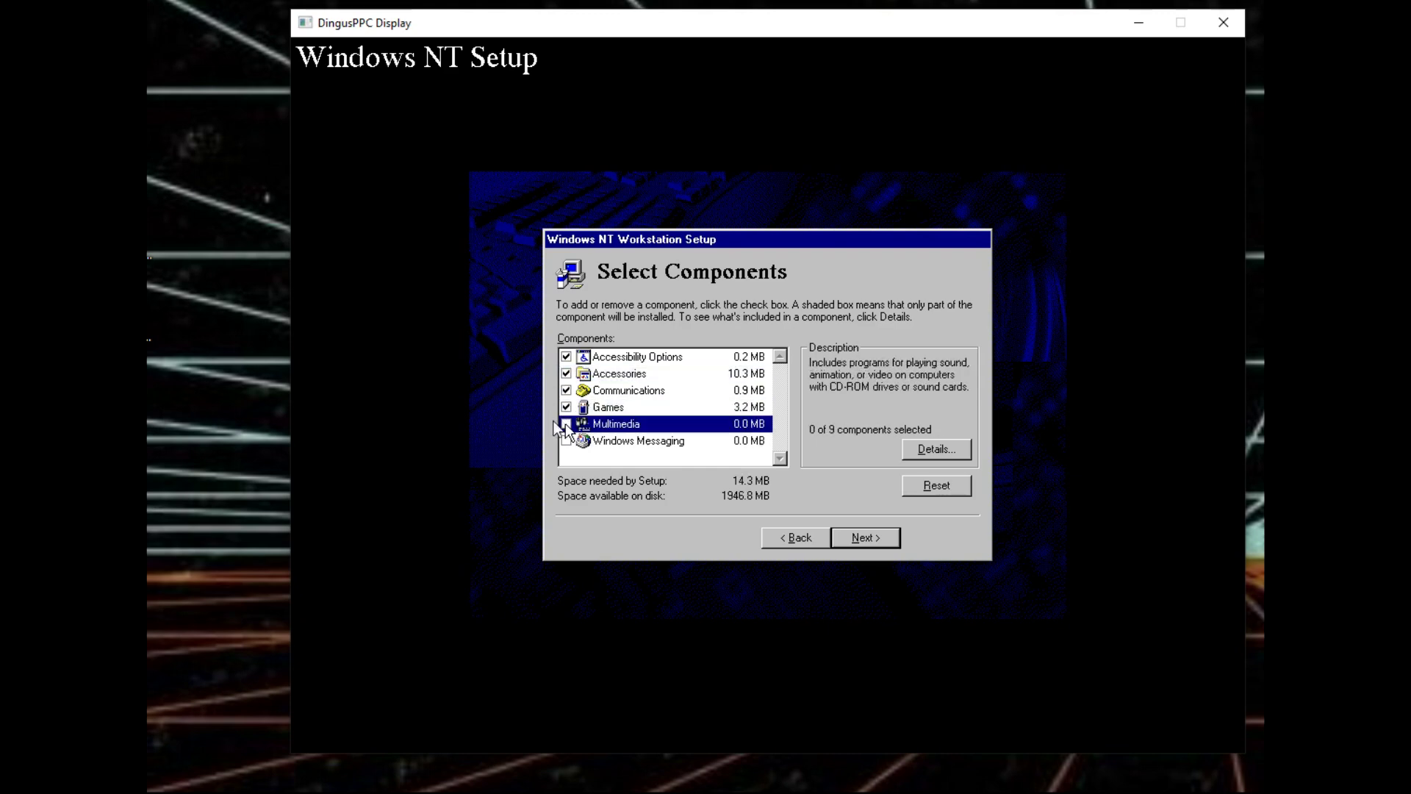
- In the Games details, exclude Pinball, then continue to the networking pages
click(599, 407)
click(933, 448)
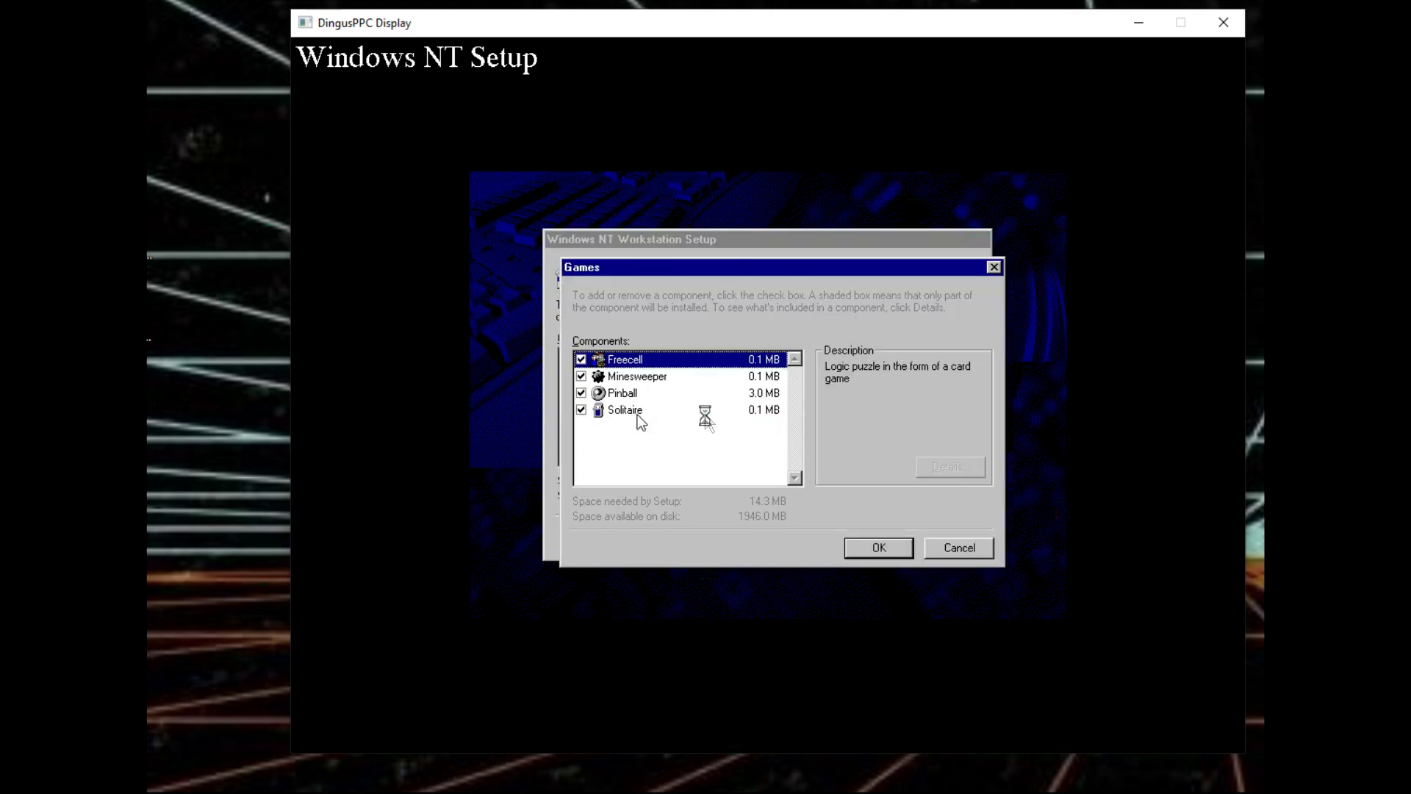
click(582, 393)
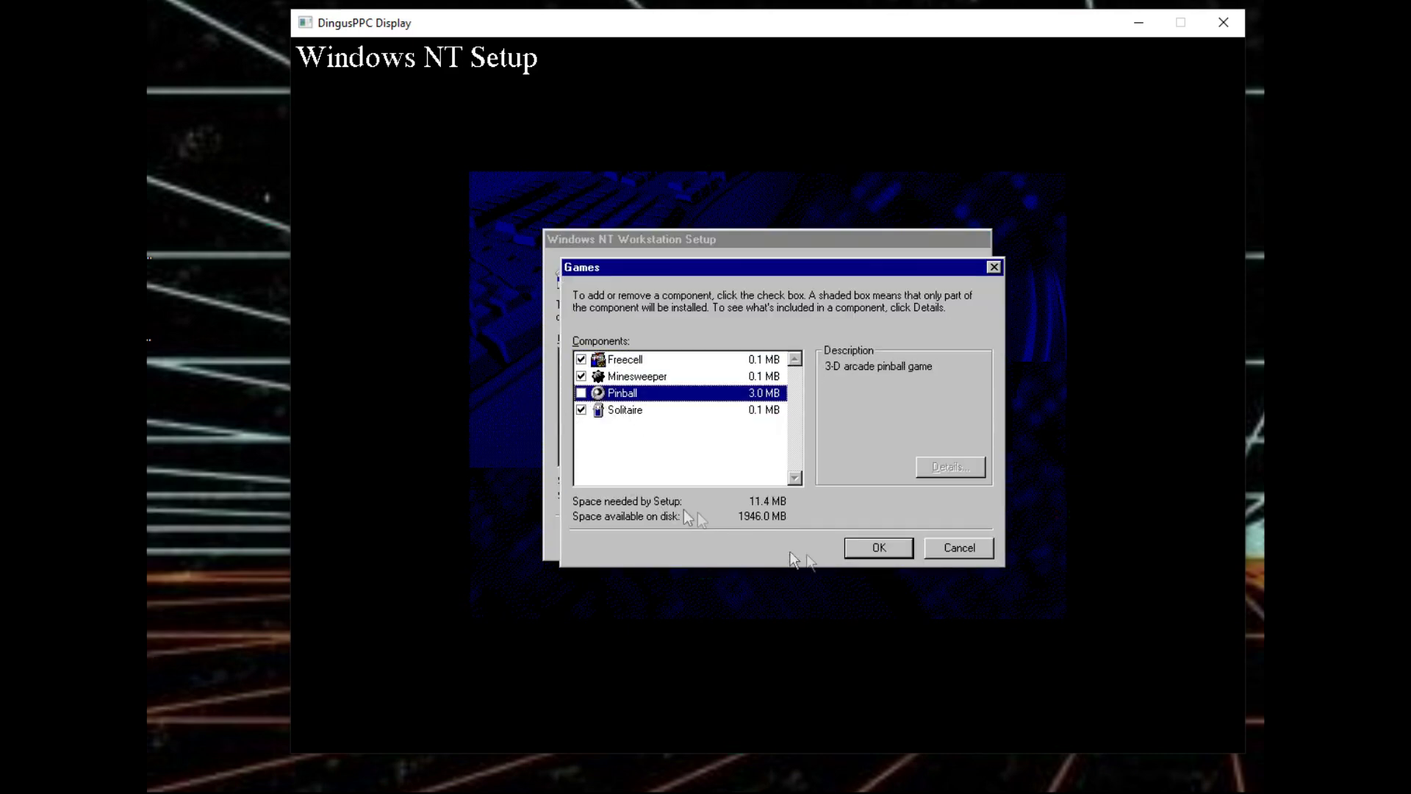
click(870, 557)
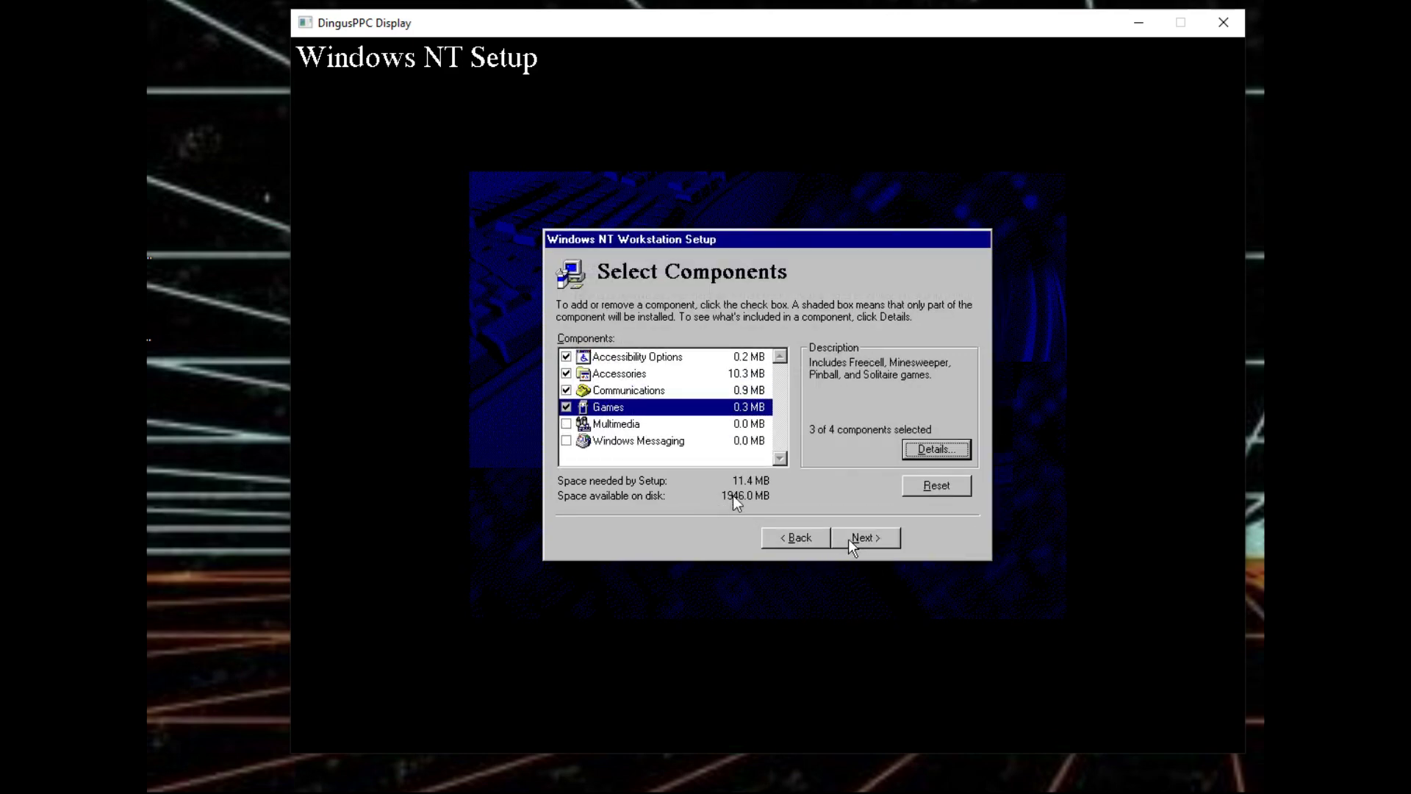
click(850, 540)
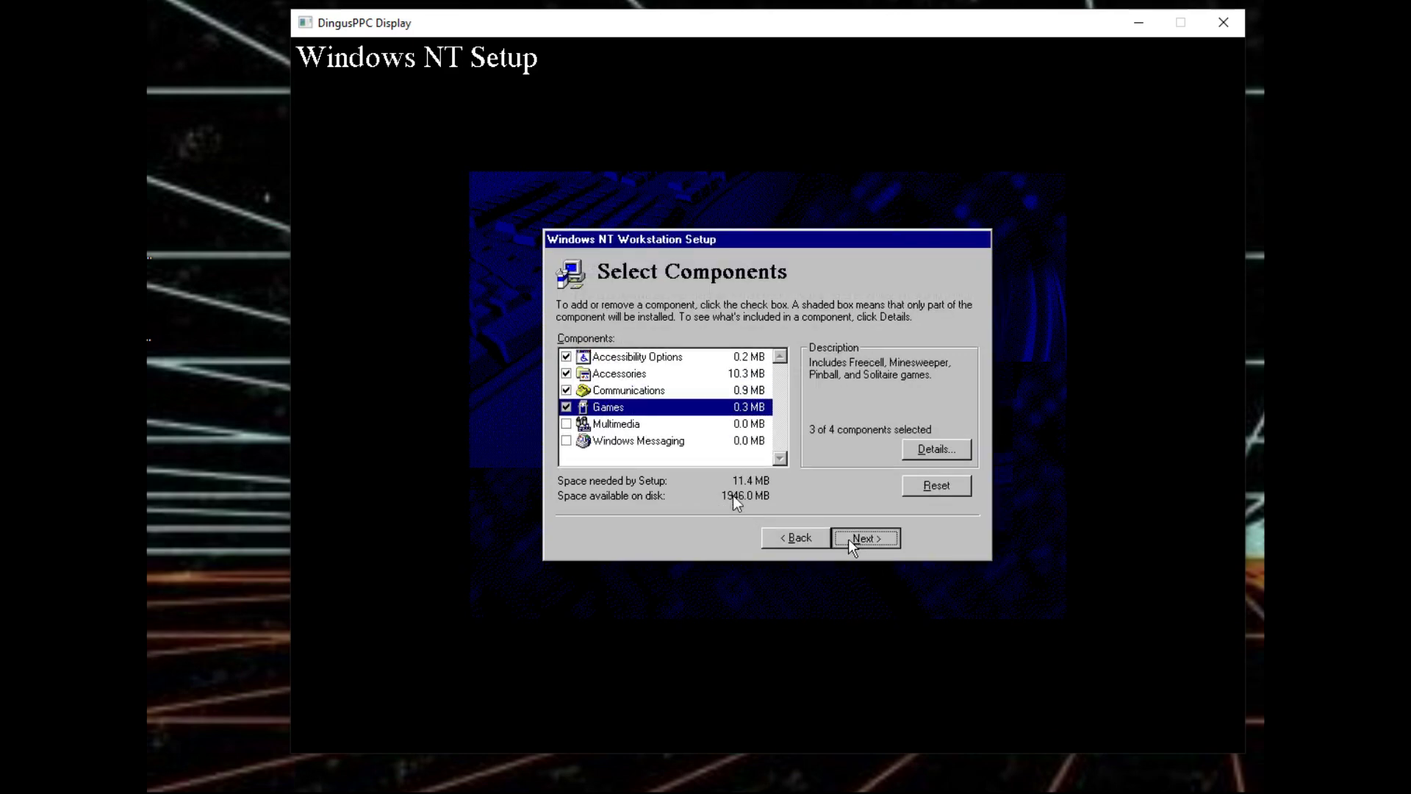
click(853, 538)
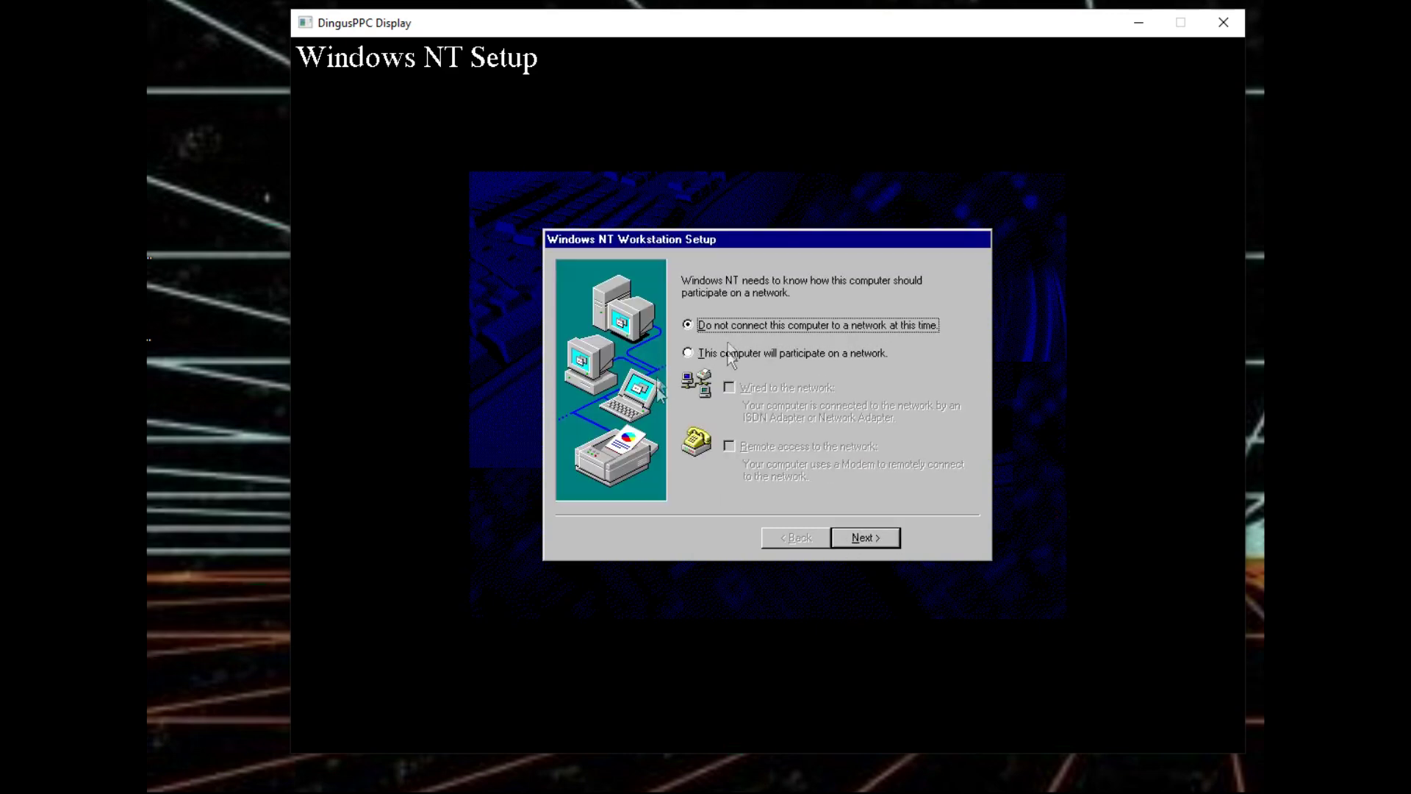
- Skip networking, finish the wizard, and accept the time zone and detected display adapter
click(867, 539)
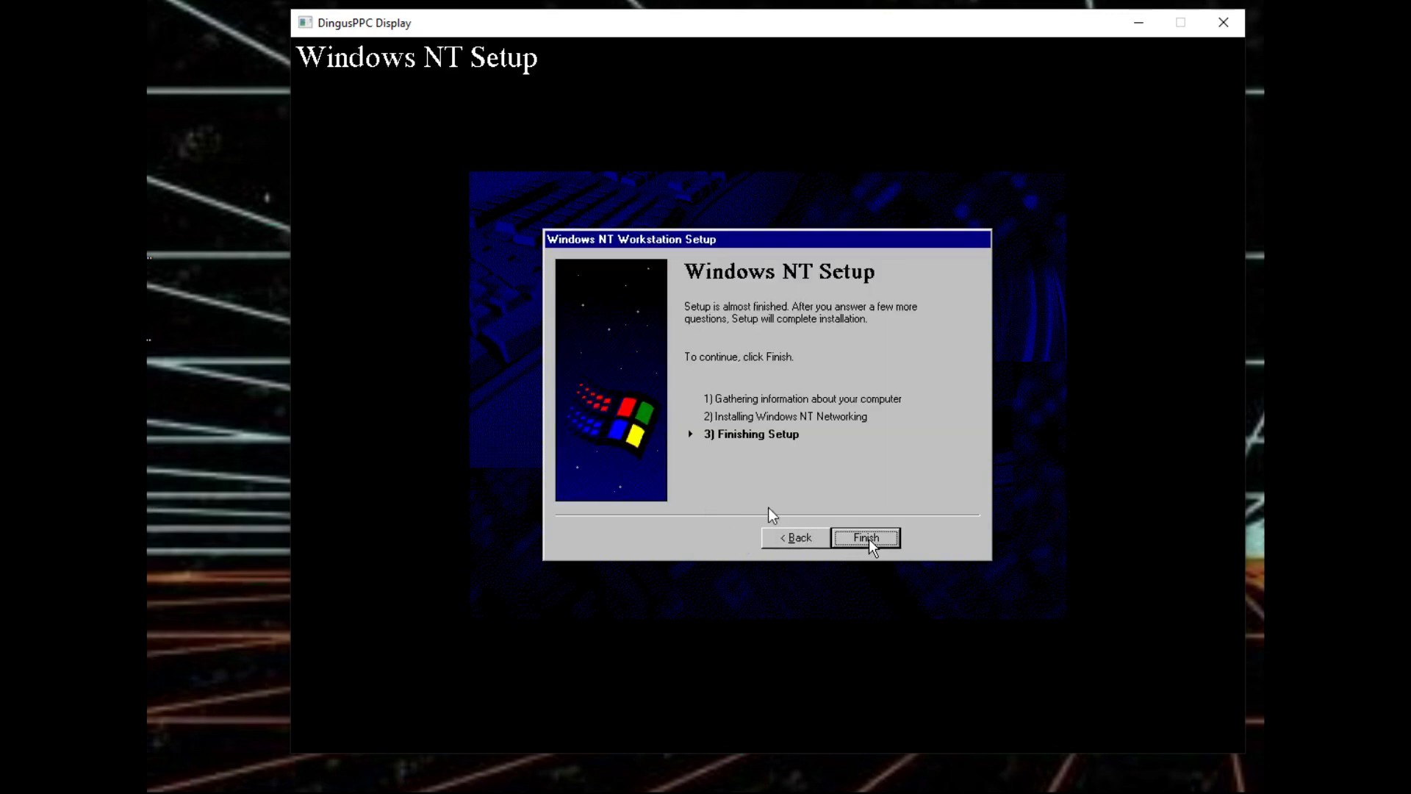
click(867, 539)
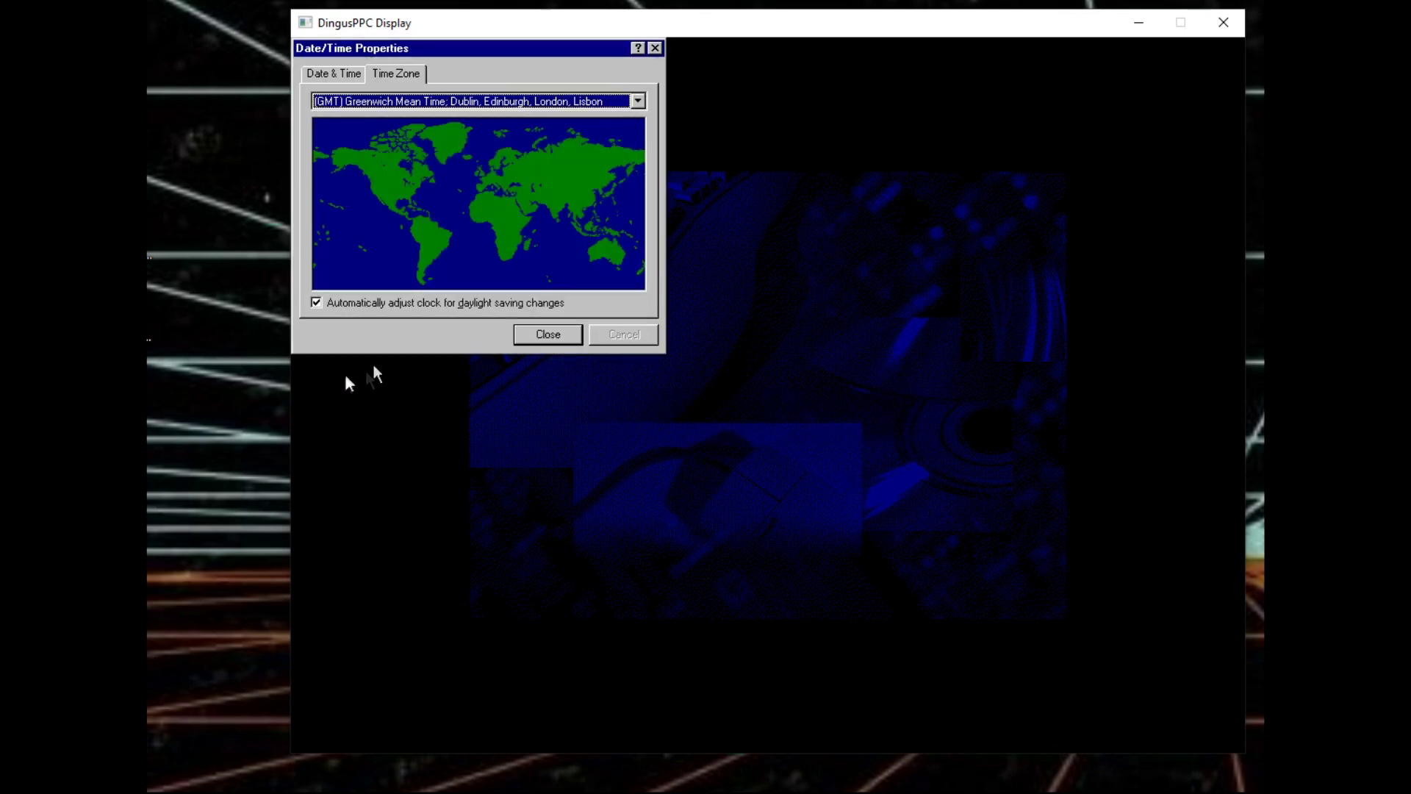
click(560, 334)
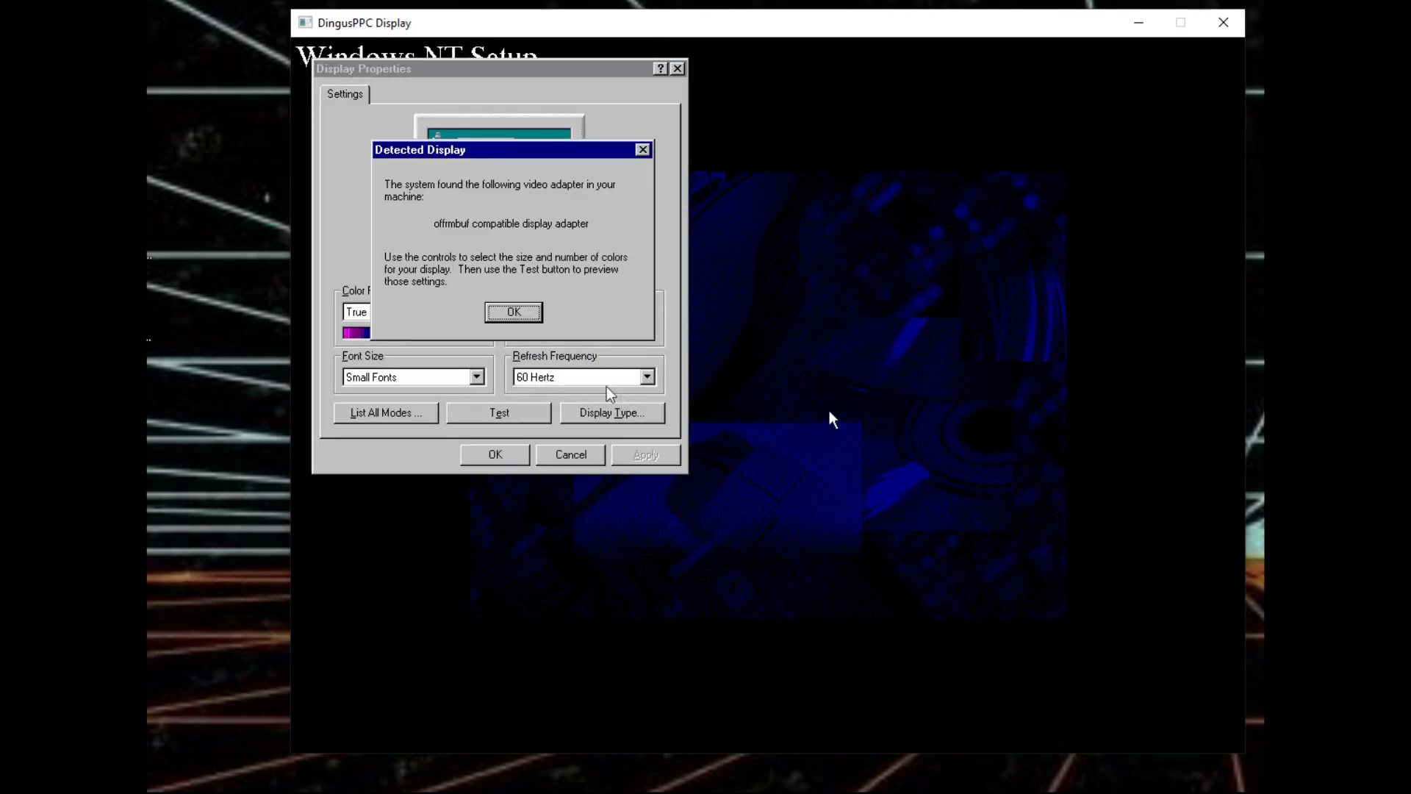
click(491, 315)
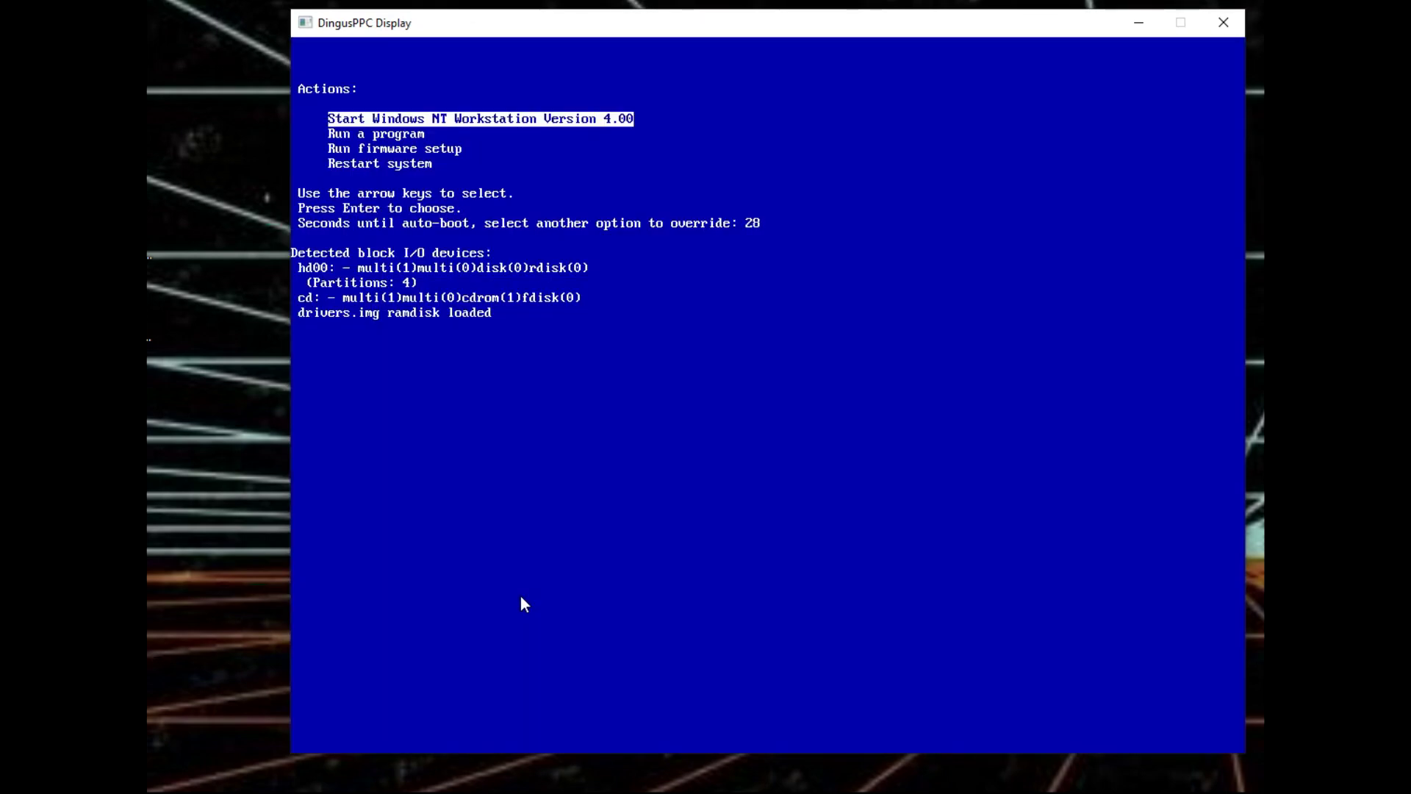
- Boot Windows NT Workstation 4.00 from the ARC menu and send Ctrl+Alt+Delete to log on
key(Return)
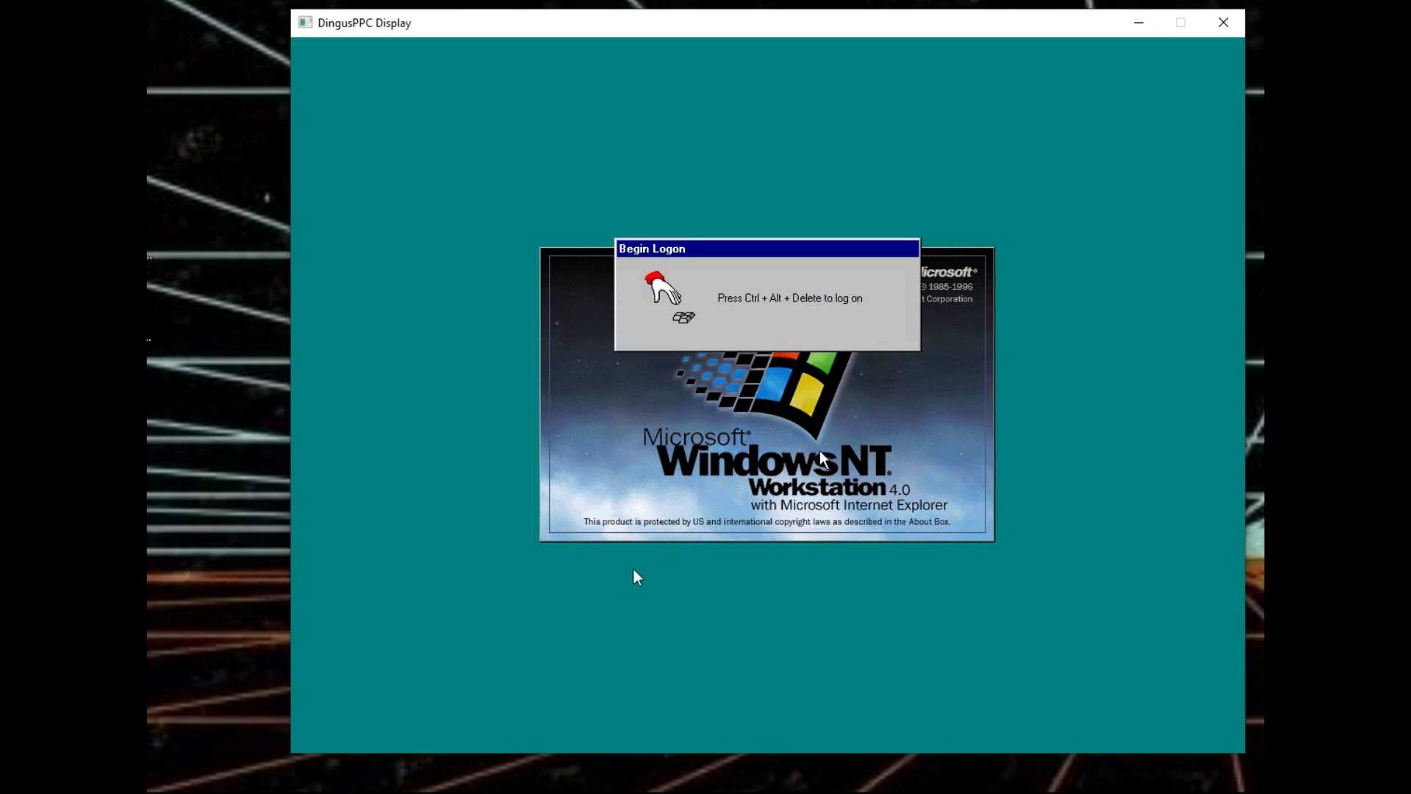
key(ctrl+alt+Delete)
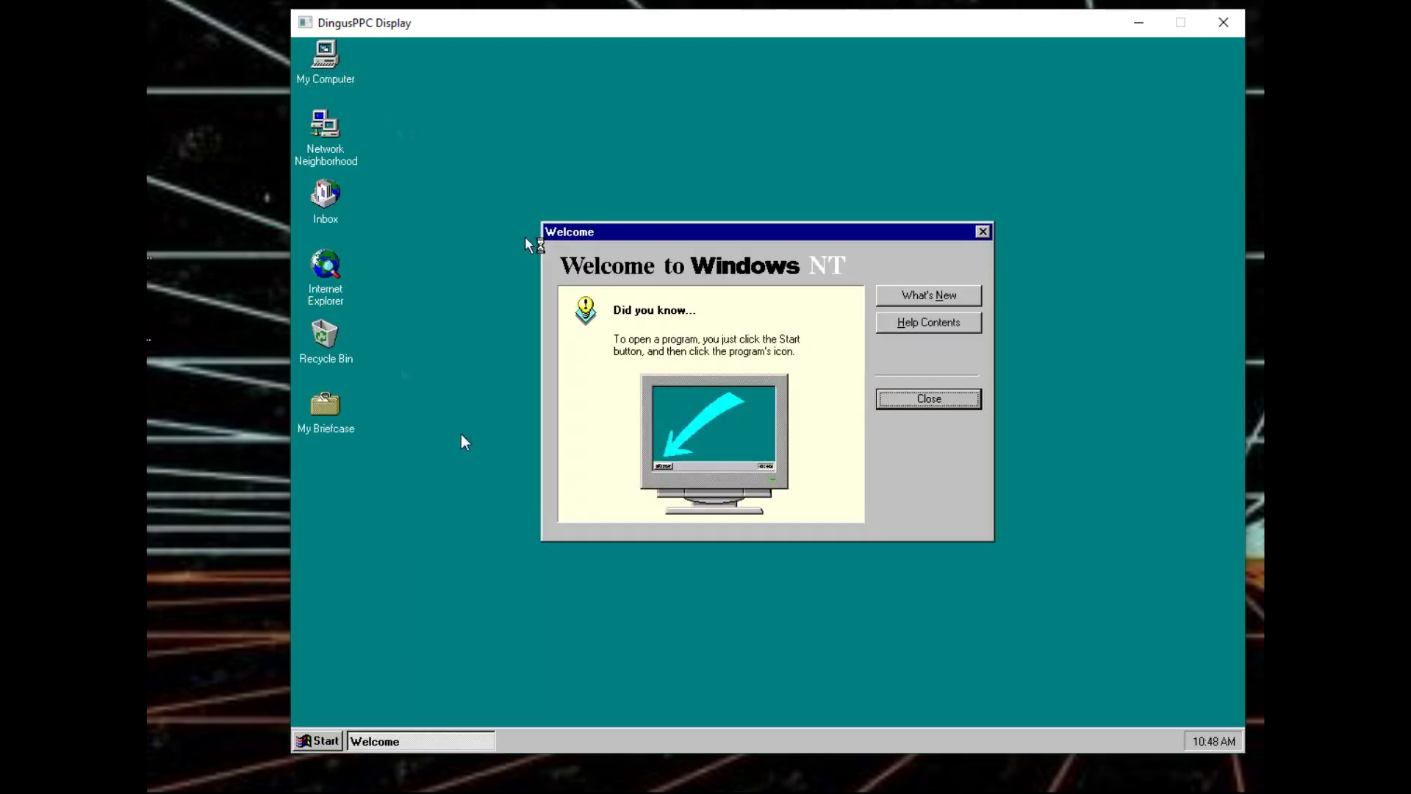
- Close the Welcome to Windows NT dialog on the desktop
click(918, 401)
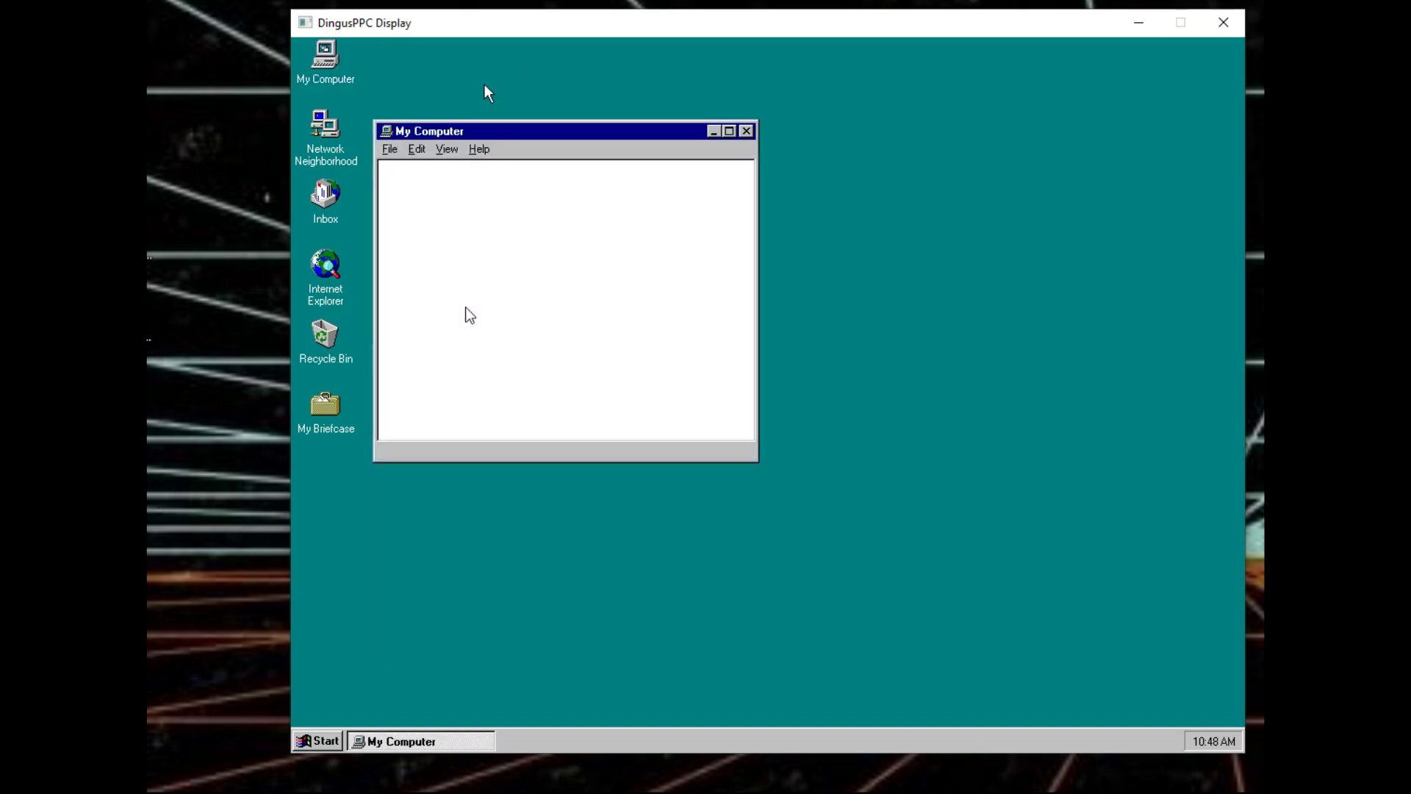
- Move the My Computer window right and turn on its toolbar
drag(522, 140, 669, 152)
key(alt+v)
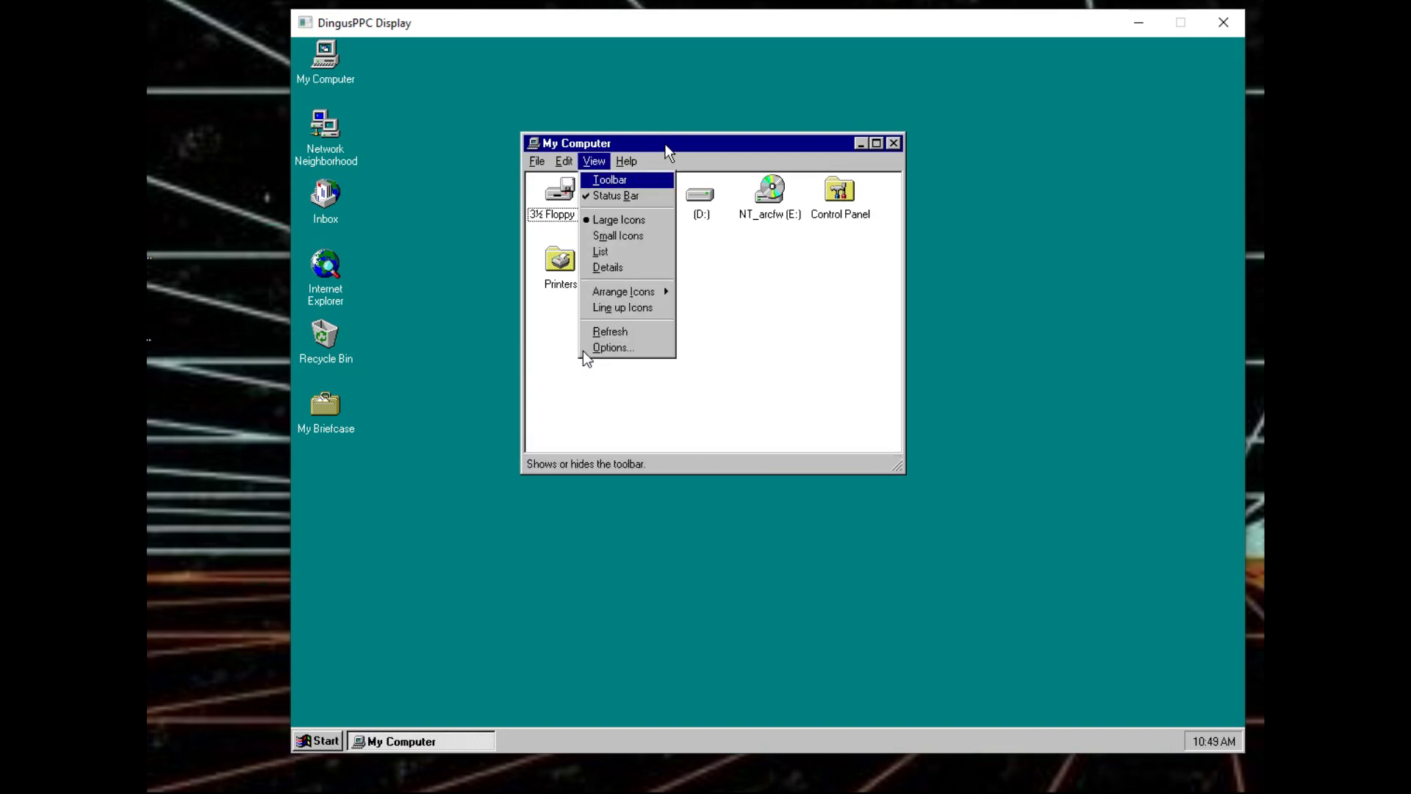
key(Return)
- Set folder browsing to use a single window through View > Options
key(alt+v)
key(Up)
key(Return)
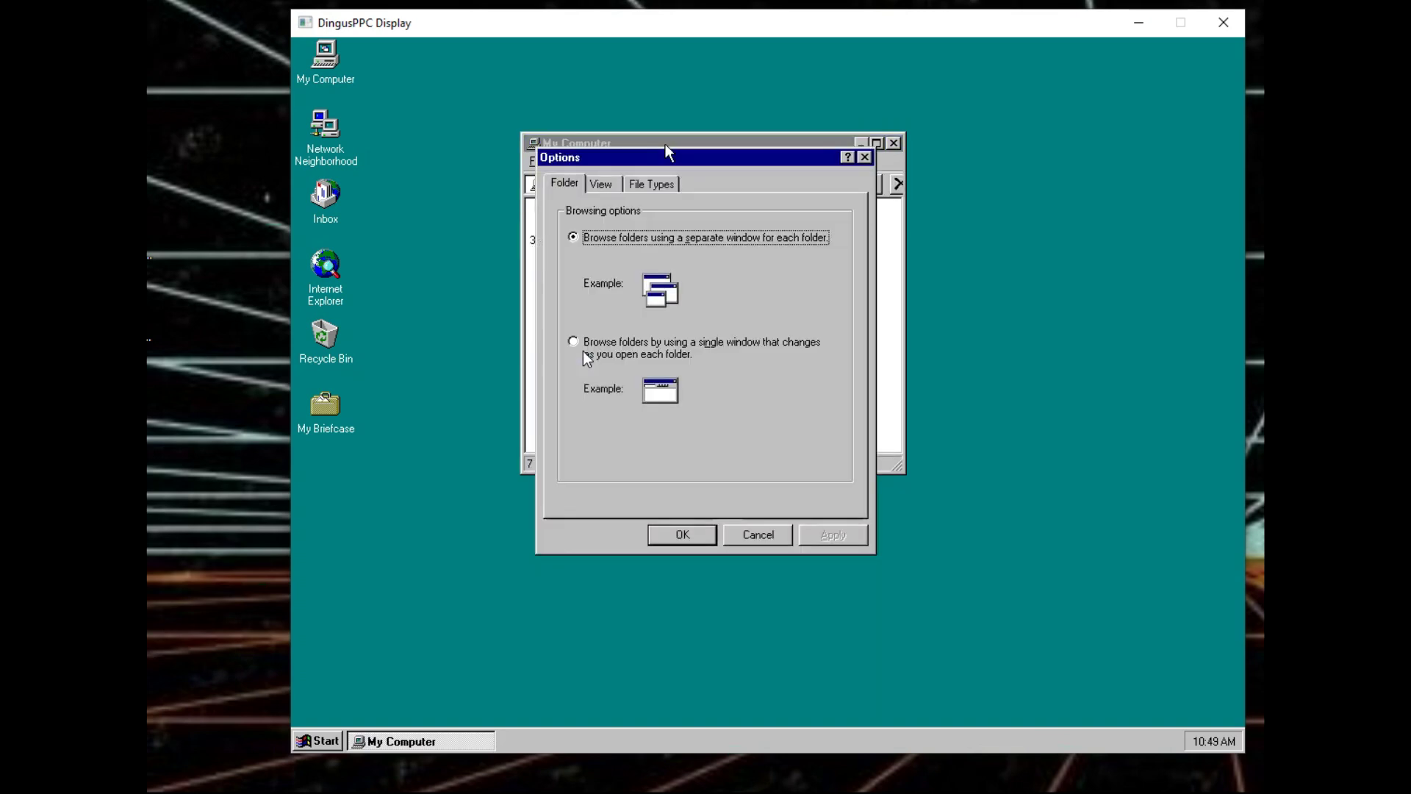
key(Down)
key(Return)
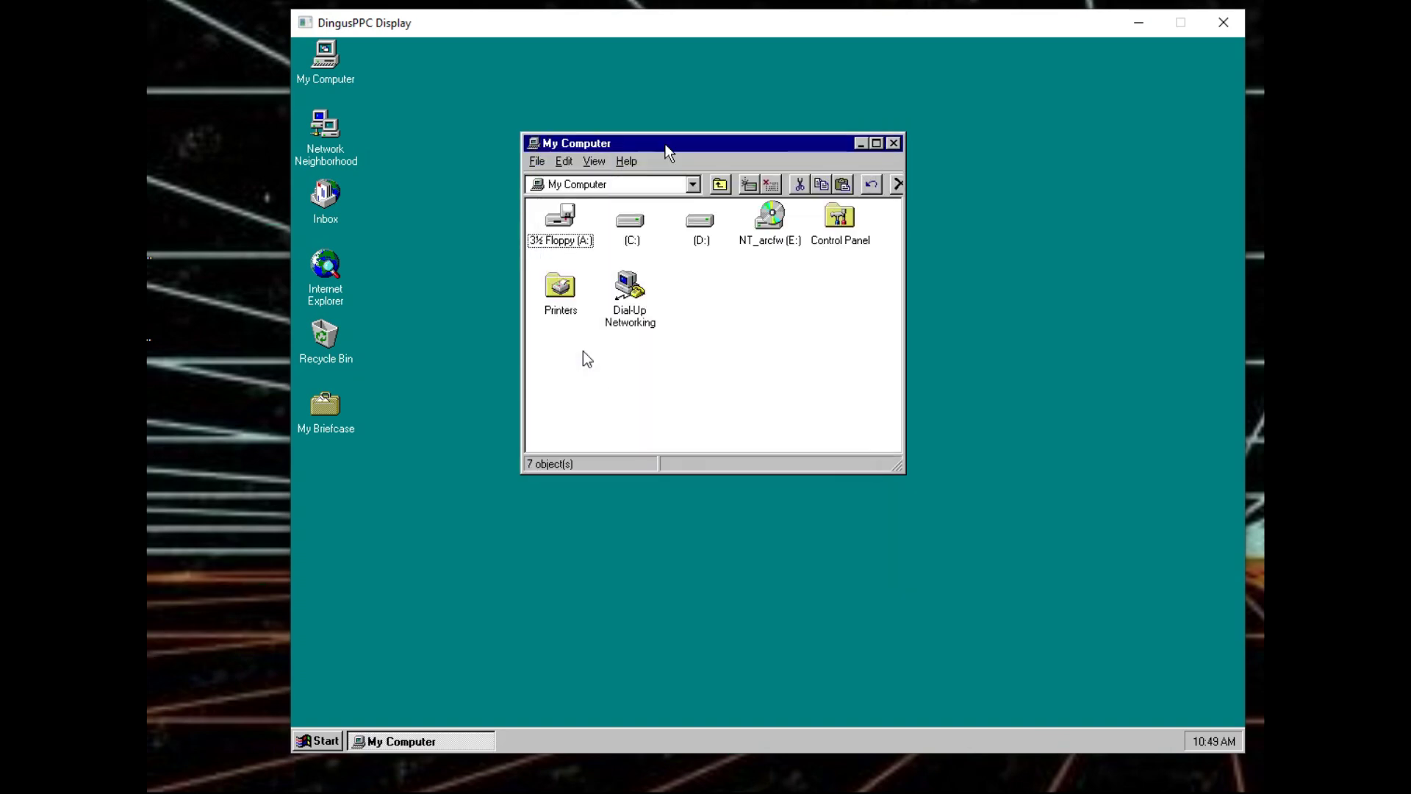
key(Right)
key(Right)
key(Right)
- Open NT_arcfw (E:) and select the bin, doom, Np2gdi, neko98 and Msvc40 folders
key(alt+f)
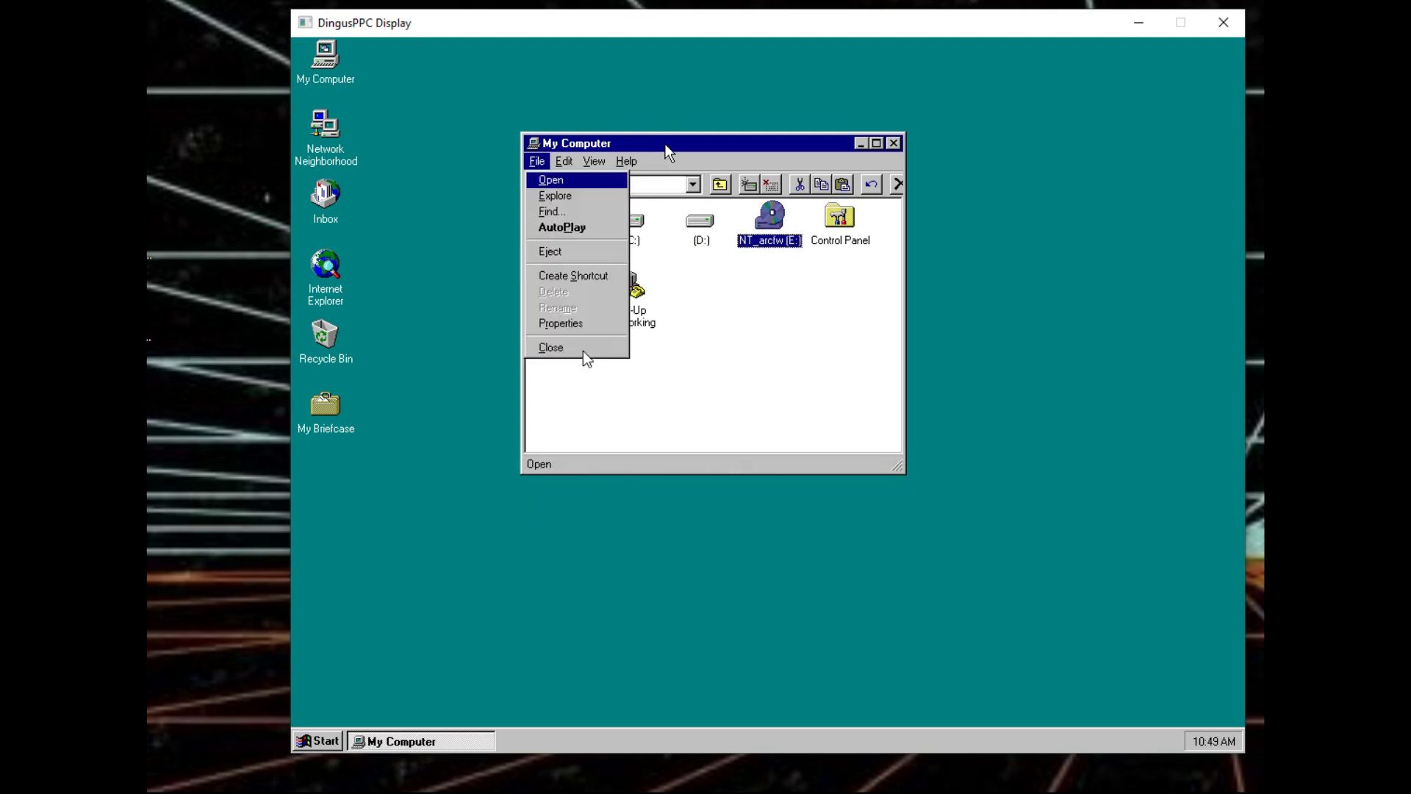
key(Return)
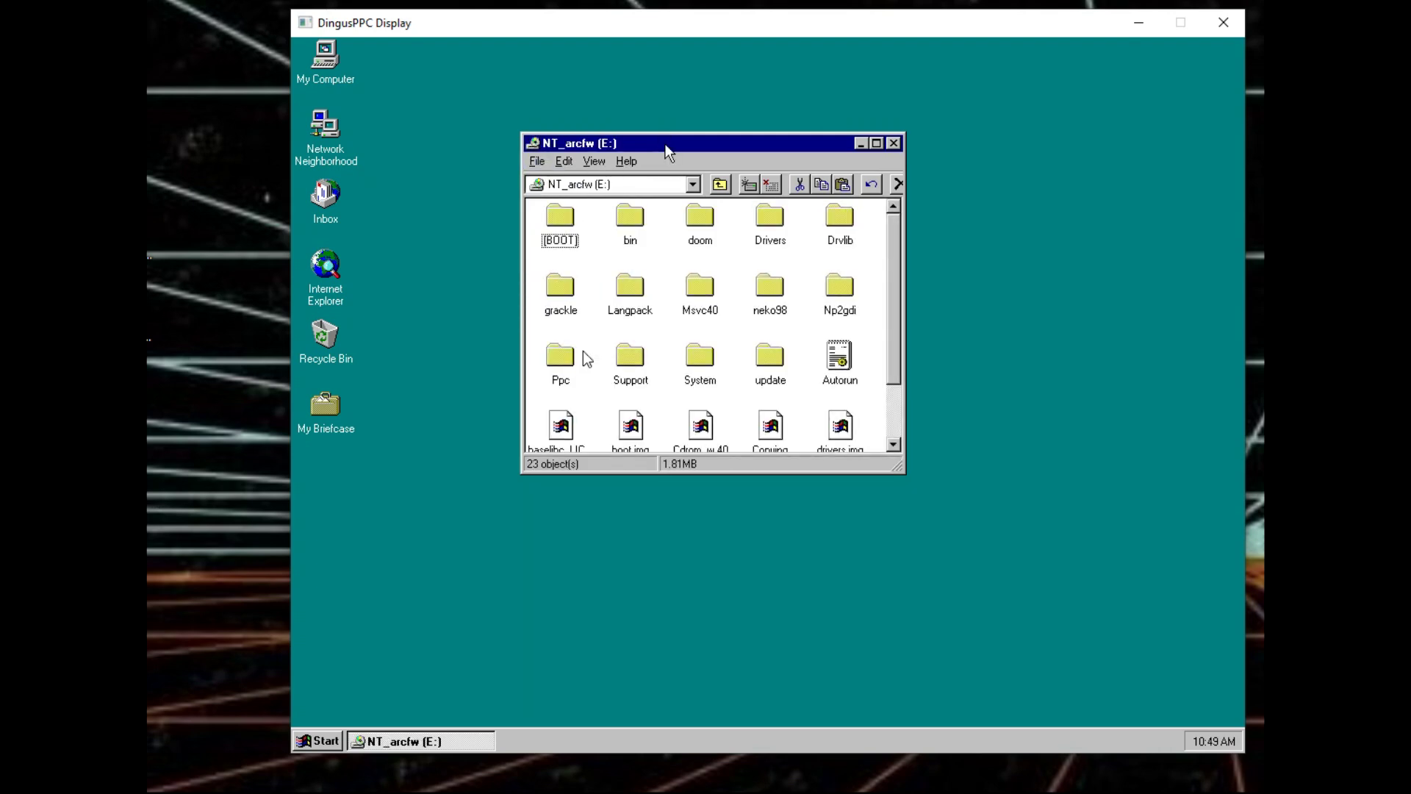
key(Right)
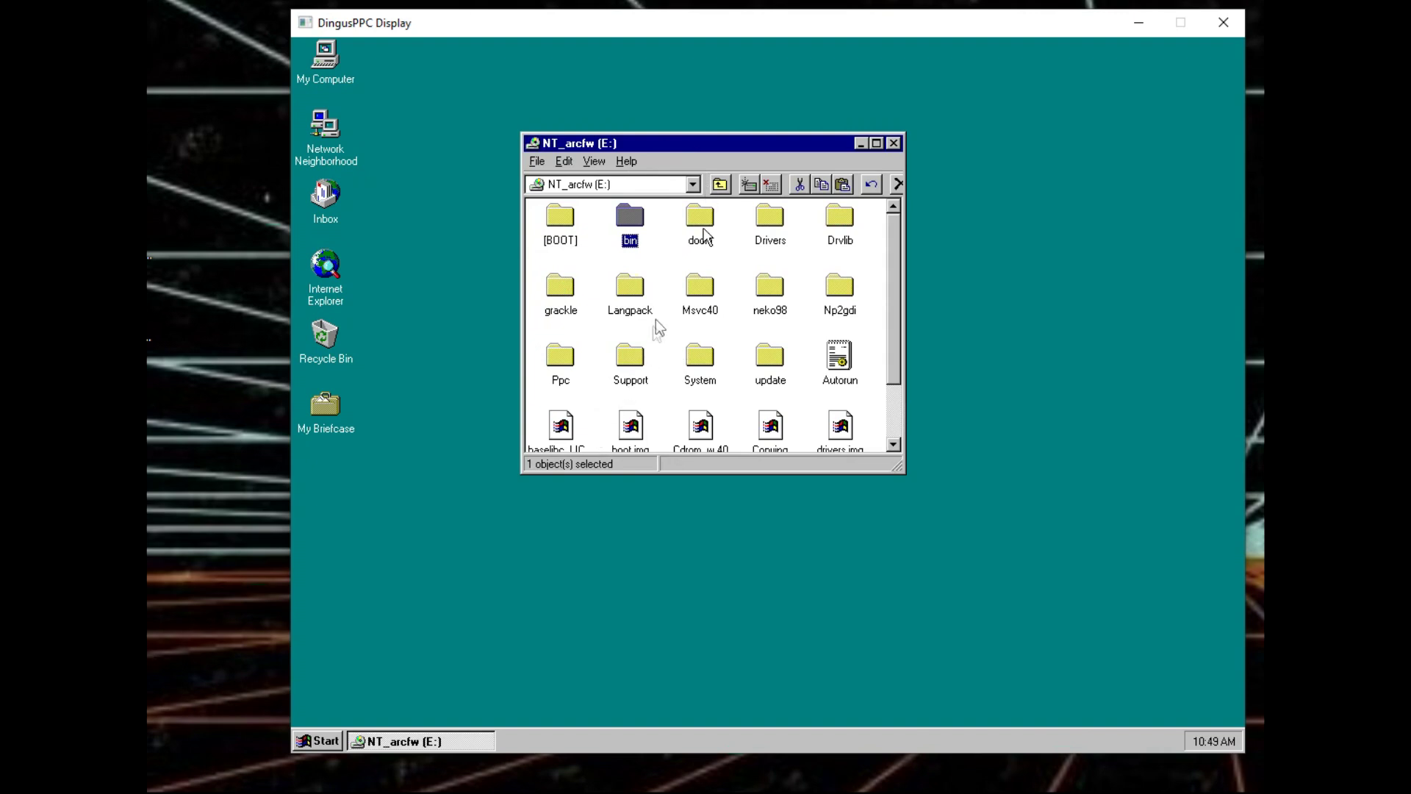
ctrl+click(700, 234)
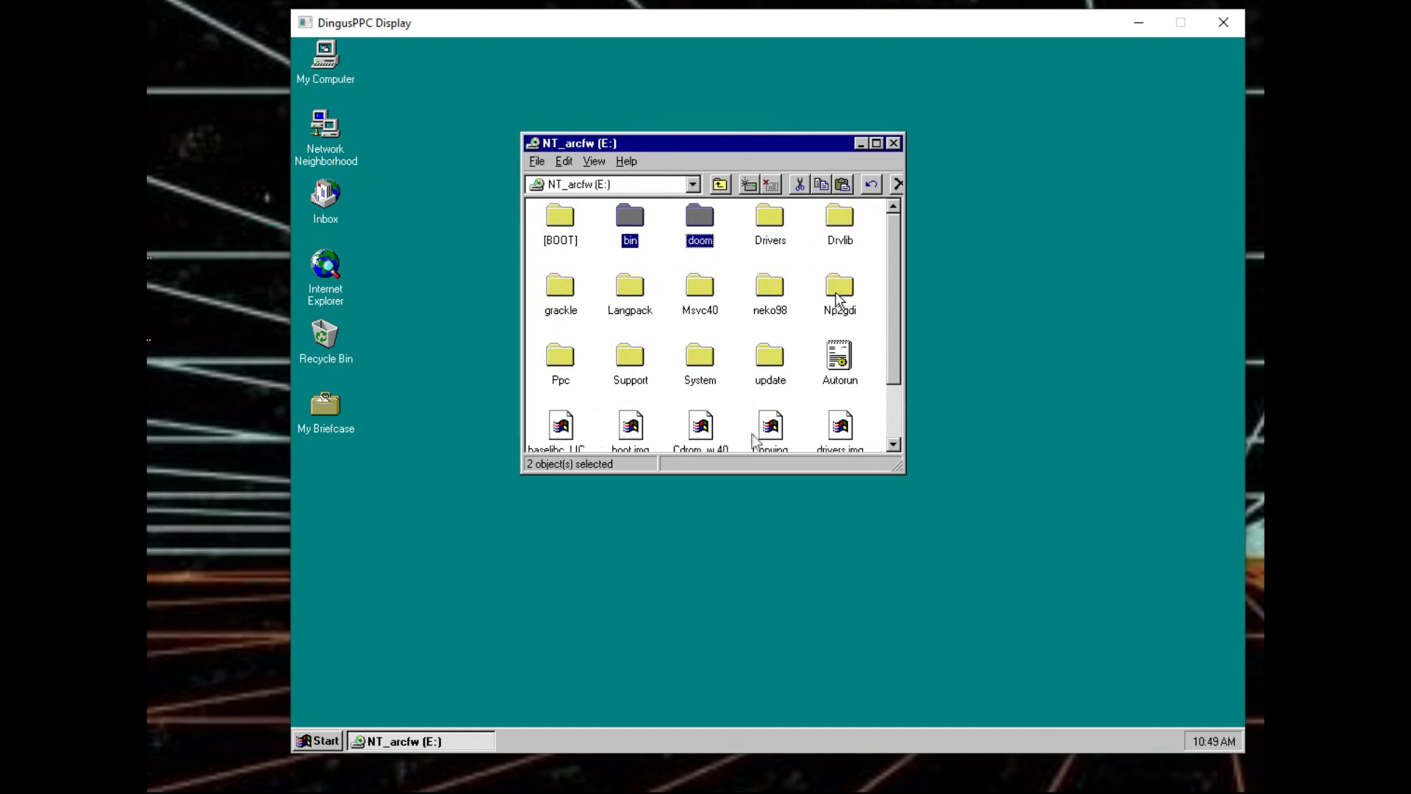
ctrl+click(840, 294)
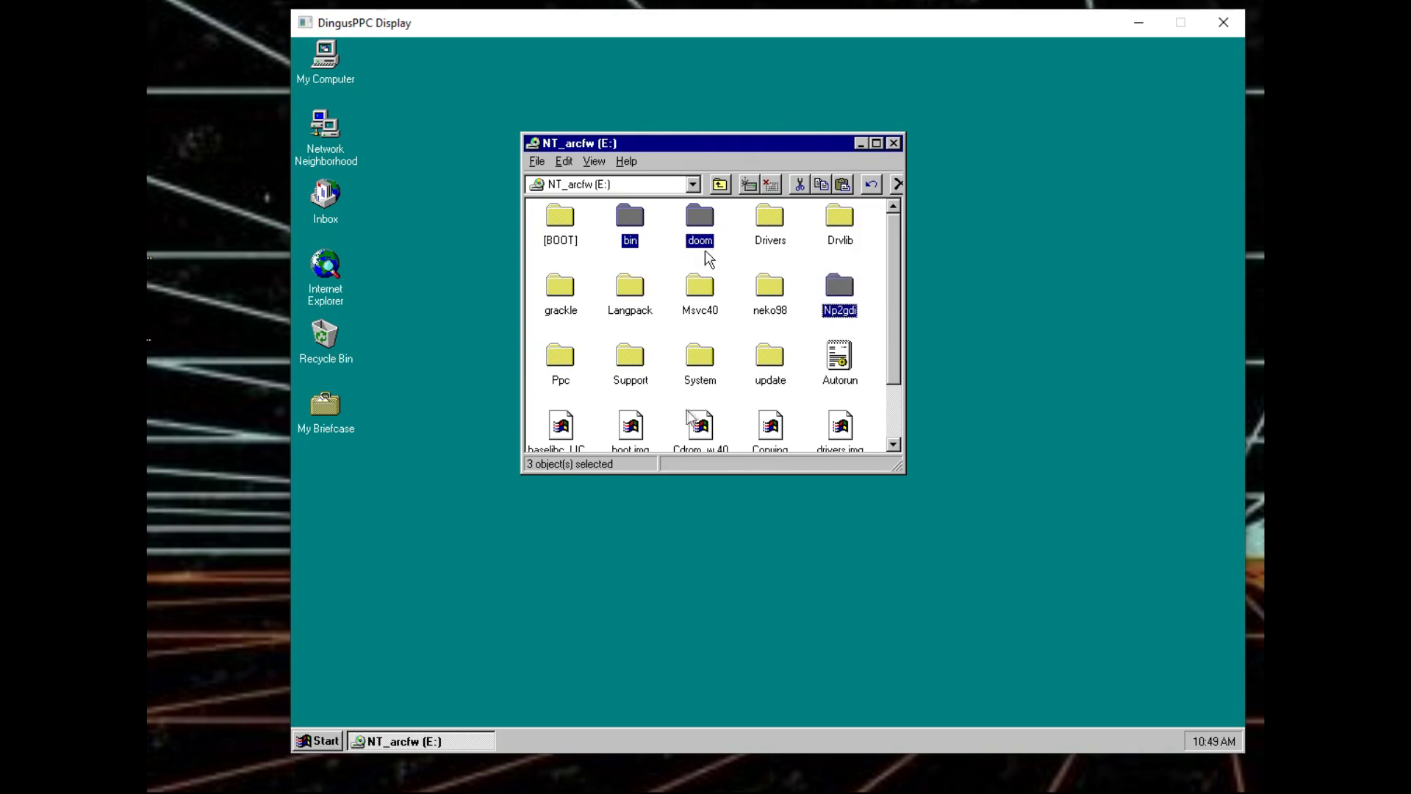
ctrl+click(769, 291)
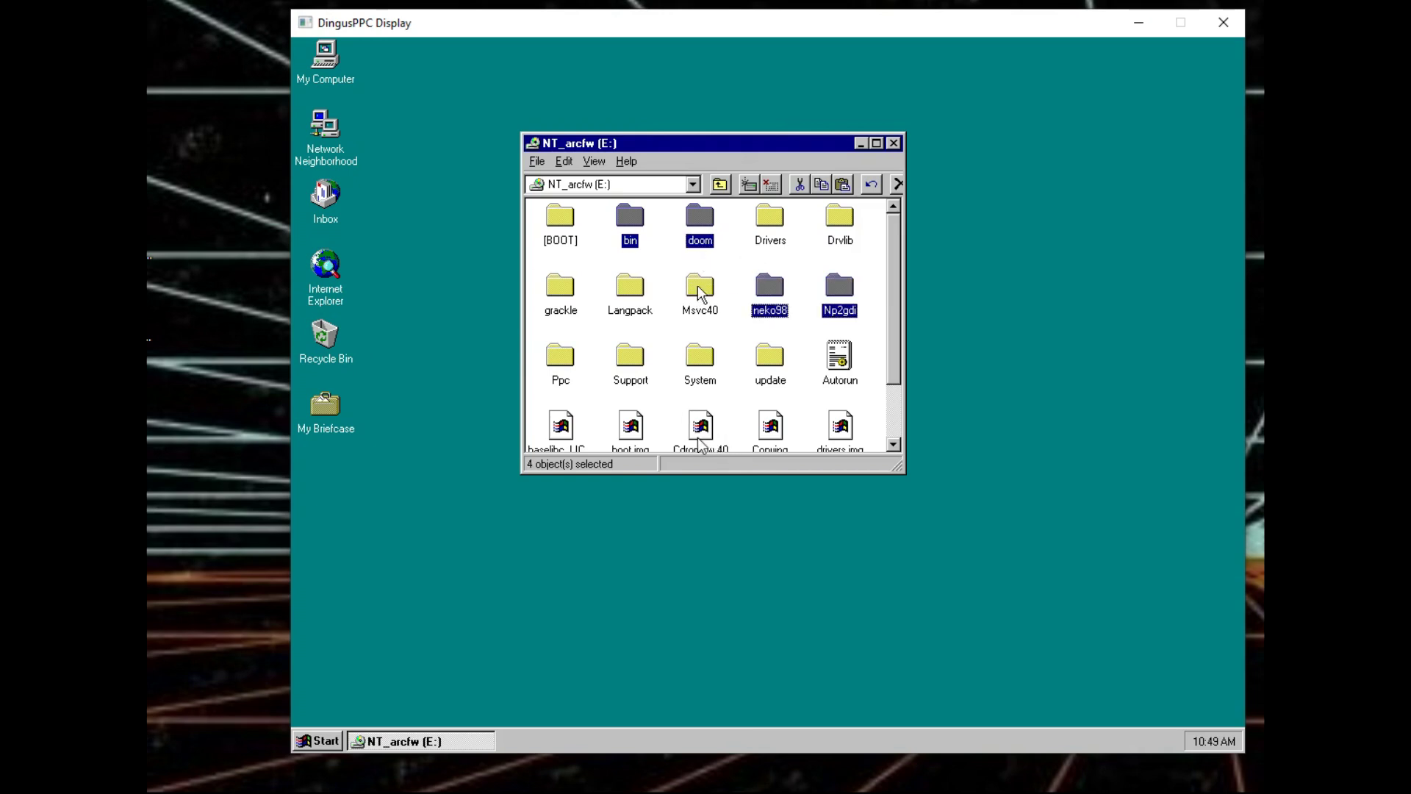
ctrl+click(700, 291)
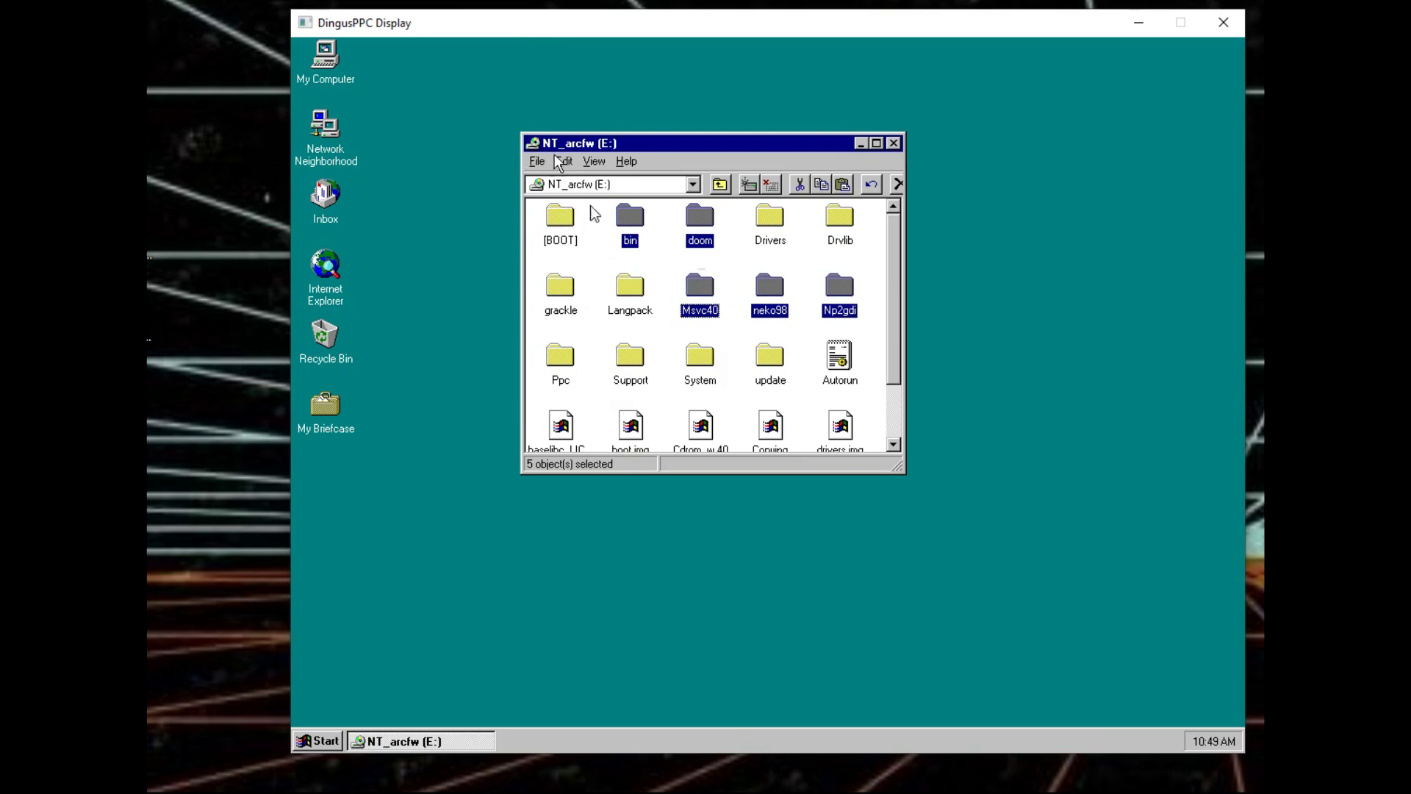
- Copy the five selected folders with Edit > Copy and select the My Computer icon
right_click(529, 105)
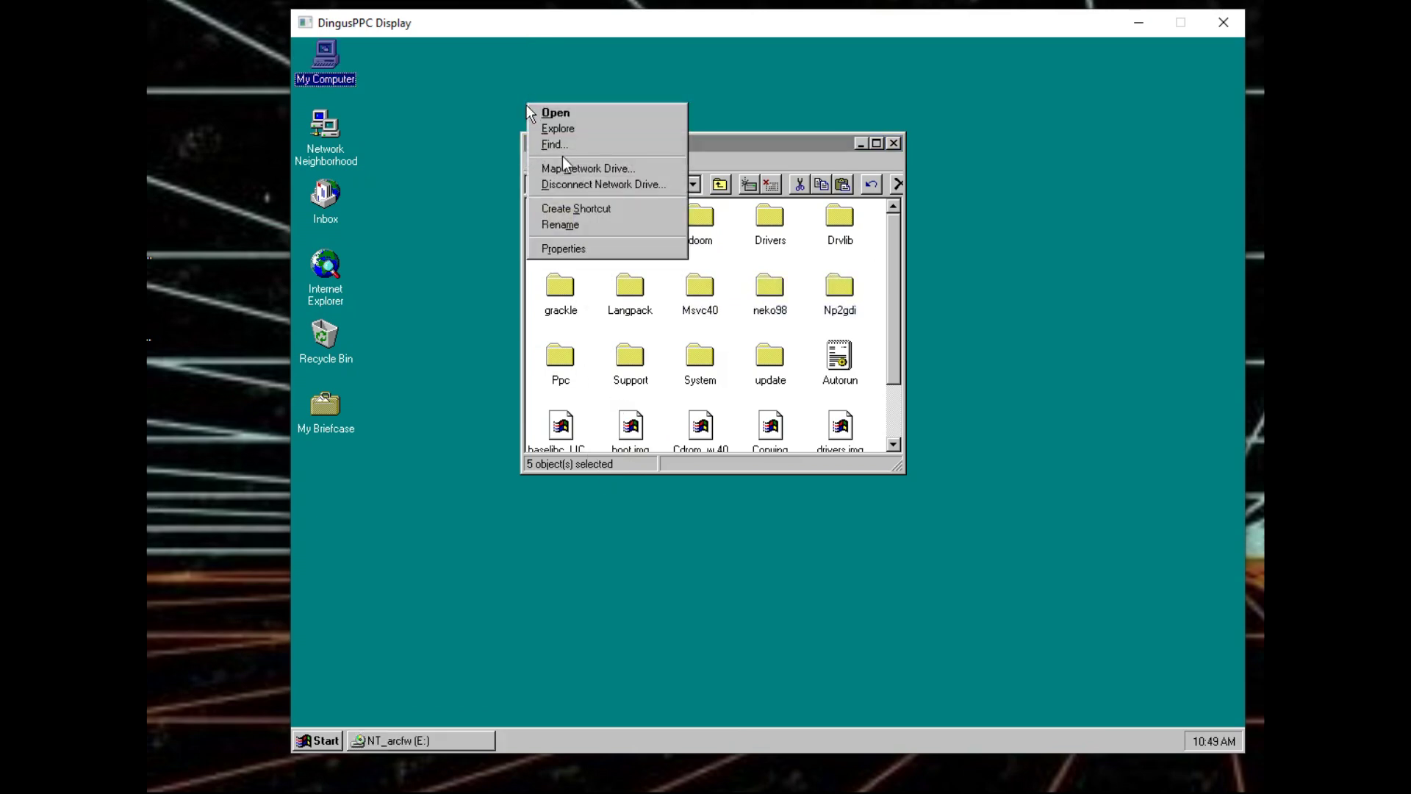
right_click(628, 141)
click(561, 162)
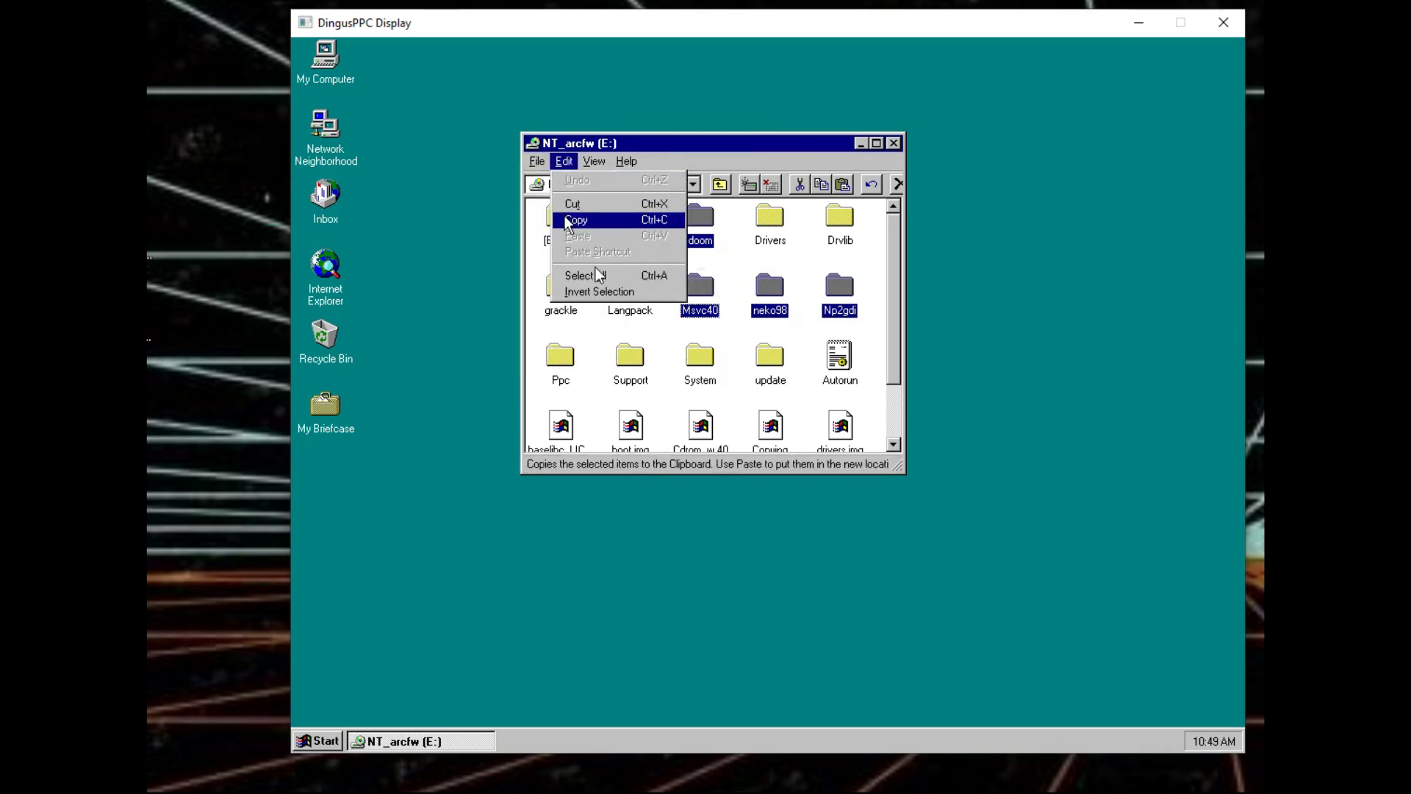
click(569, 219)
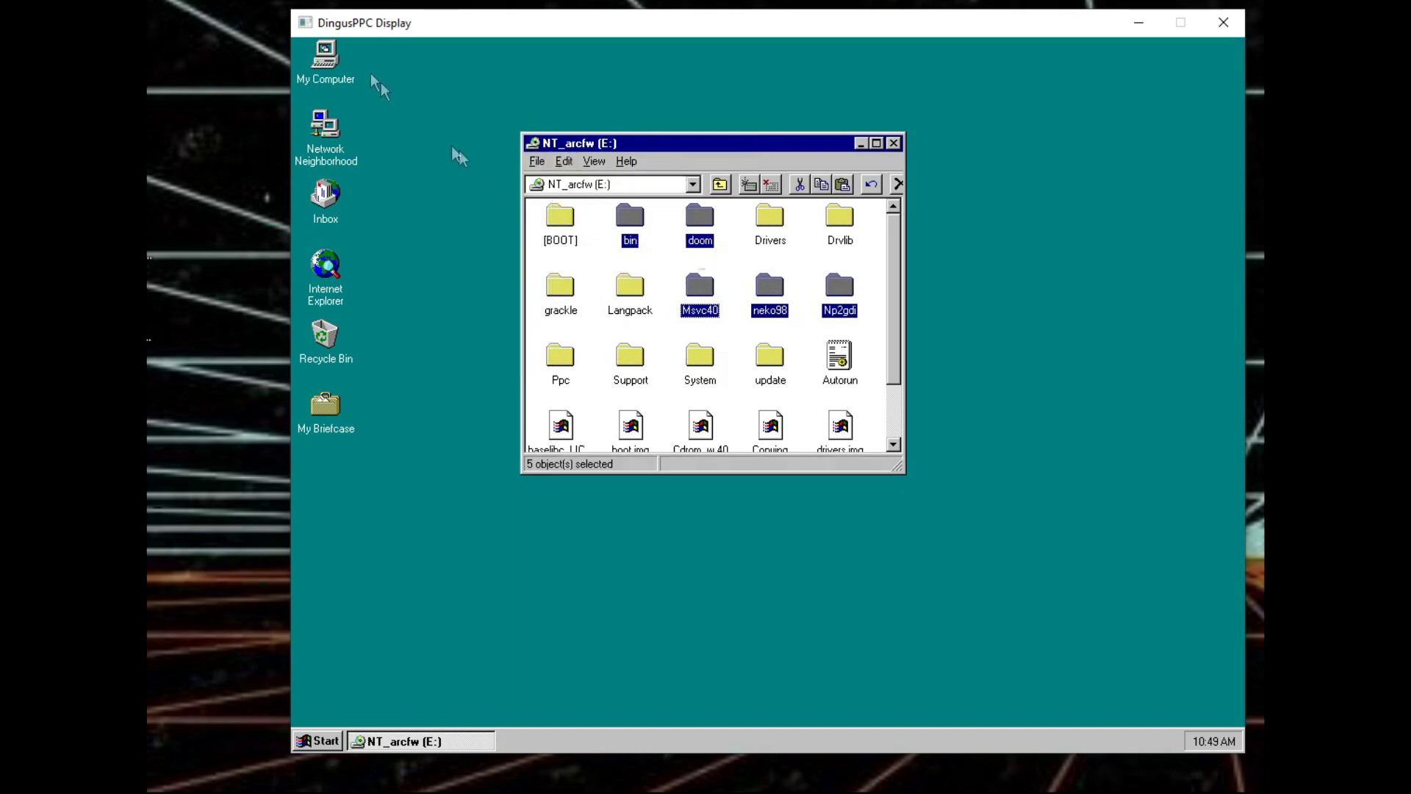
click(419, 142)
click(329, 66)
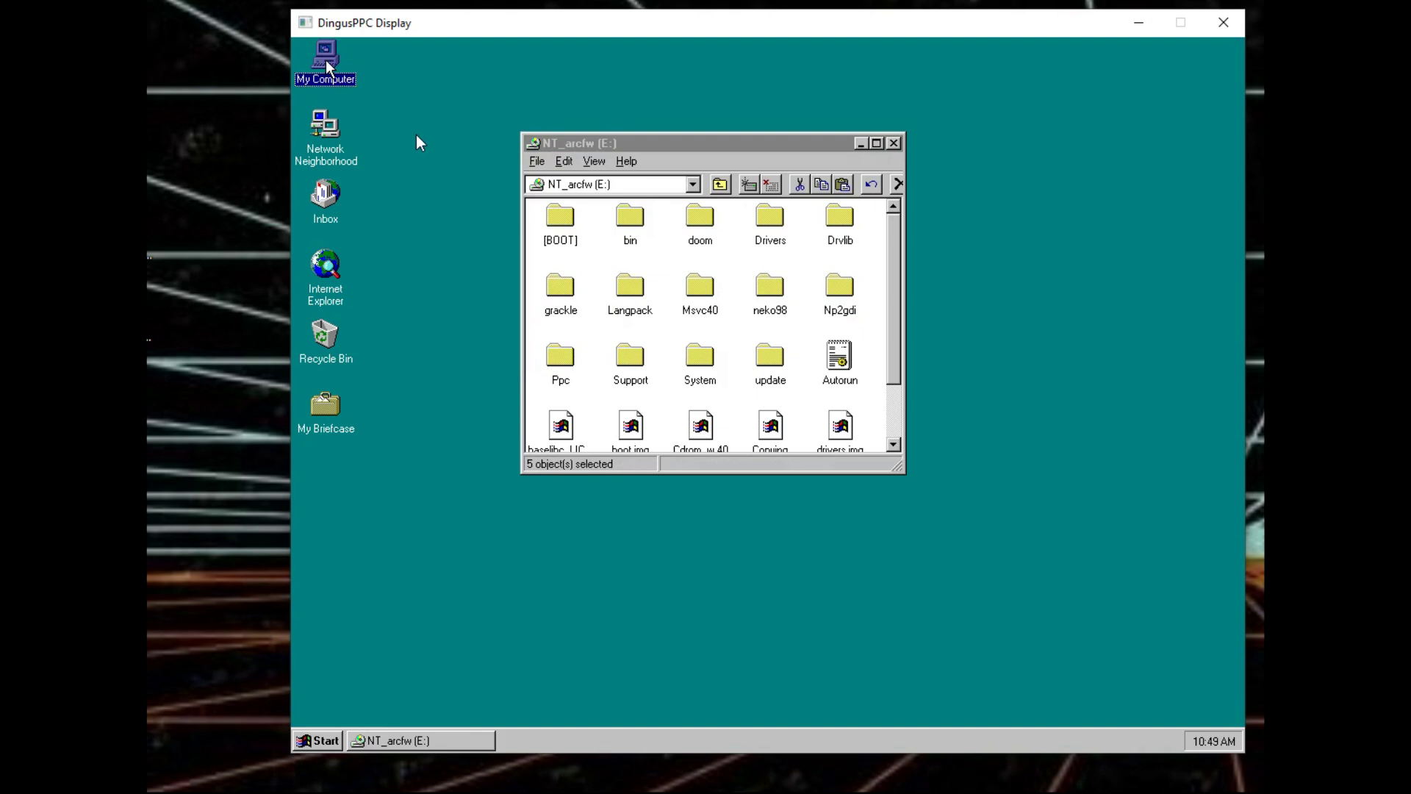
- Paste the five folders into drive C:, move the copy progress box aside, and select E:'s update folder
double_click(328, 66)
key(Right)
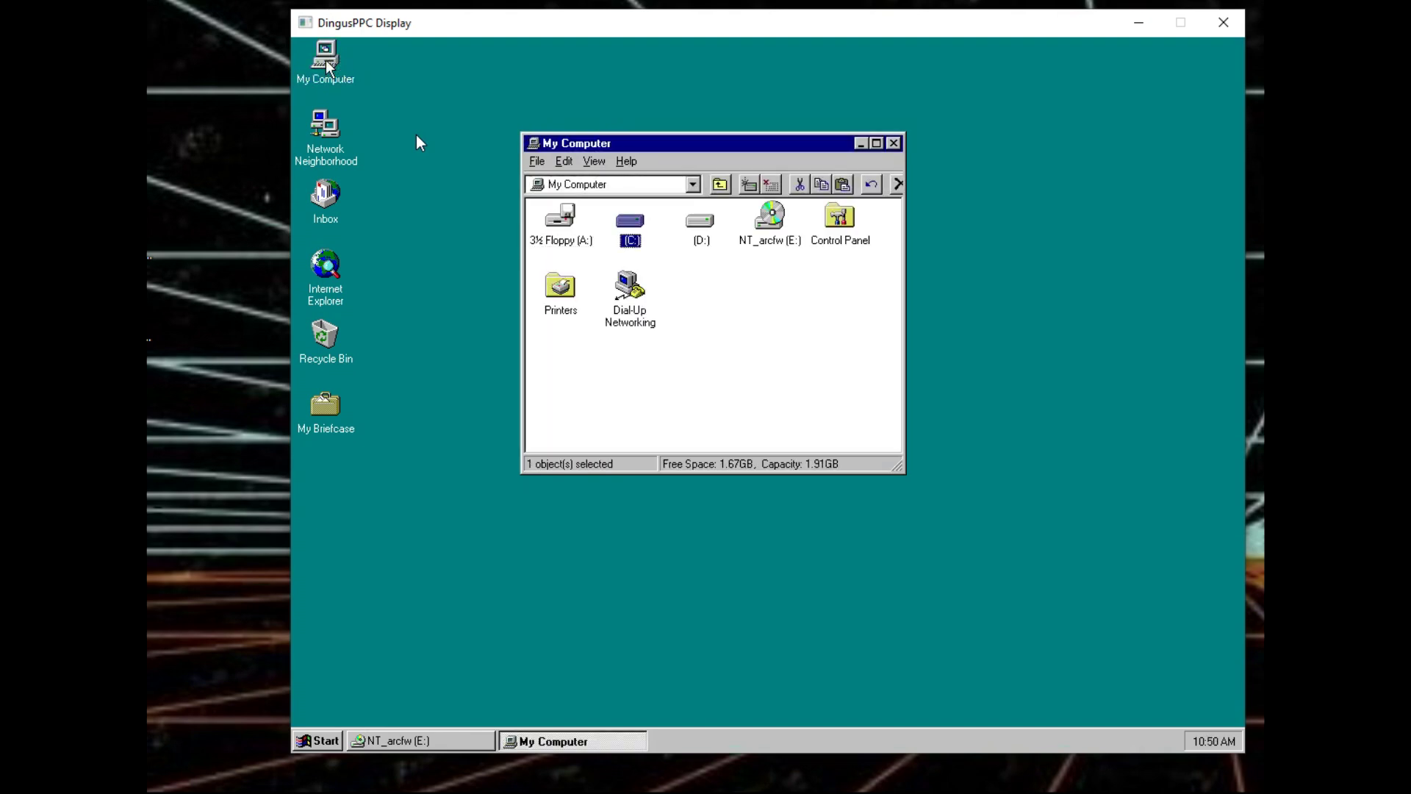
key(Return)
key(alt+e)
click(419, 142)
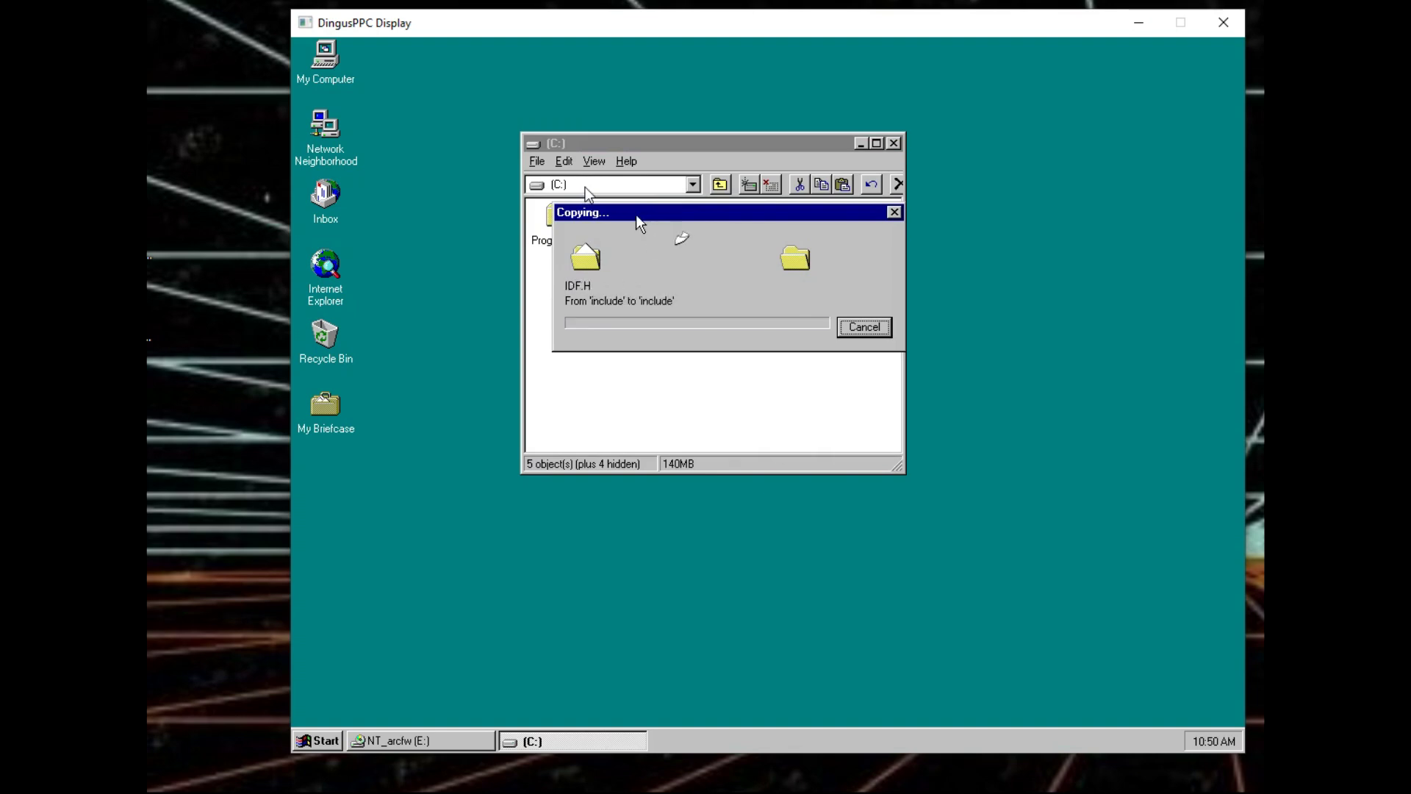
drag(636, 214, 847, 480)
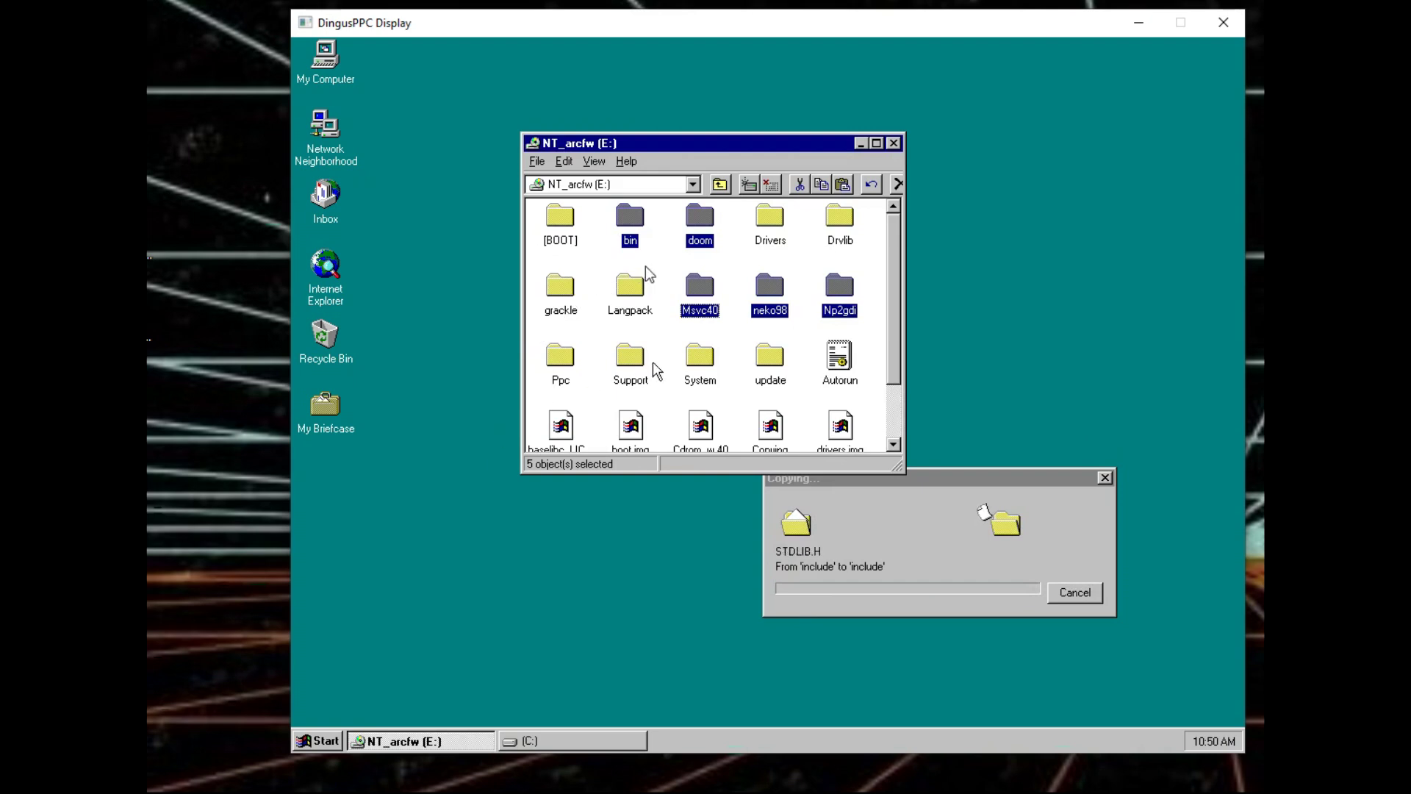
click(772, 360)
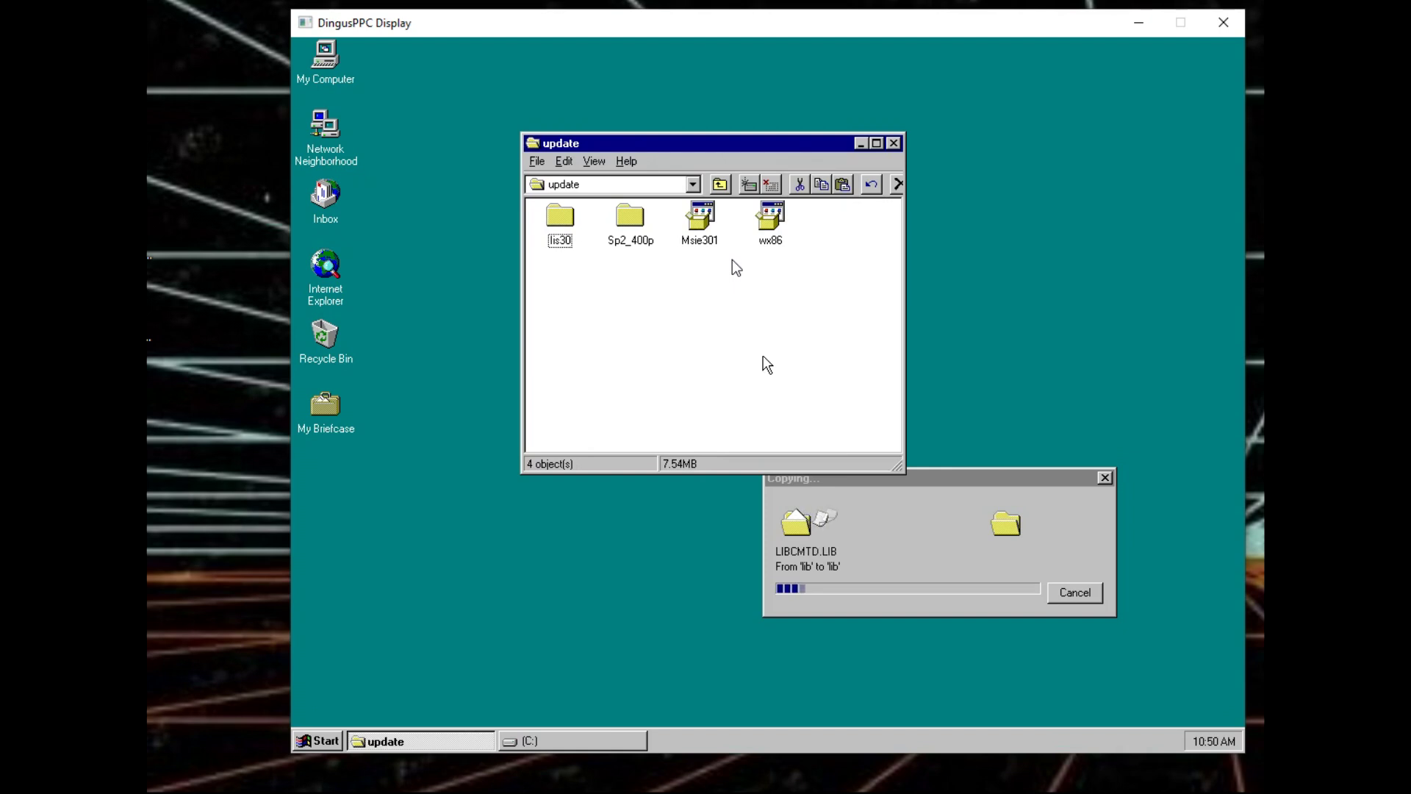
- Open the Sp2_400p folder and view the Help > About Windows NT version info
key(Right)
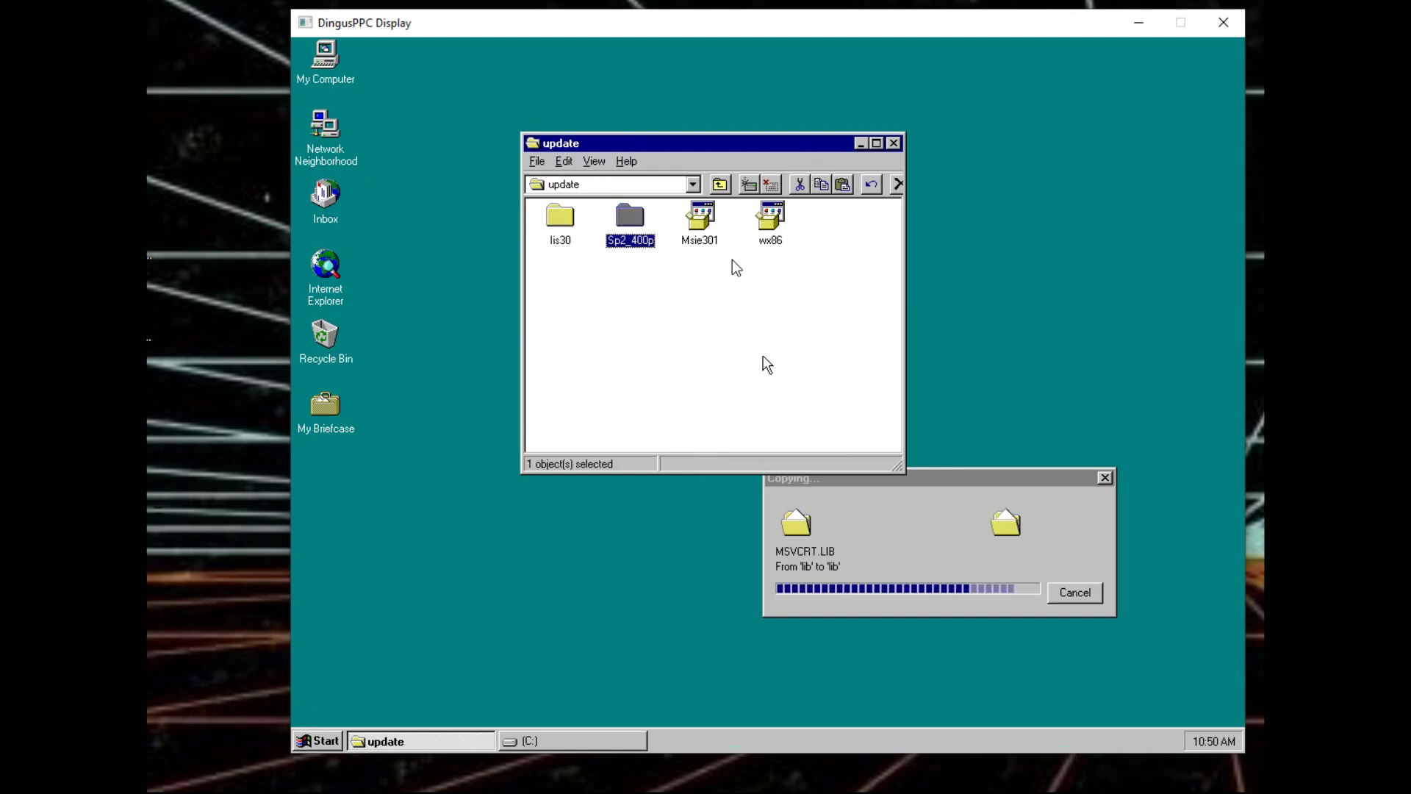
key(Return)
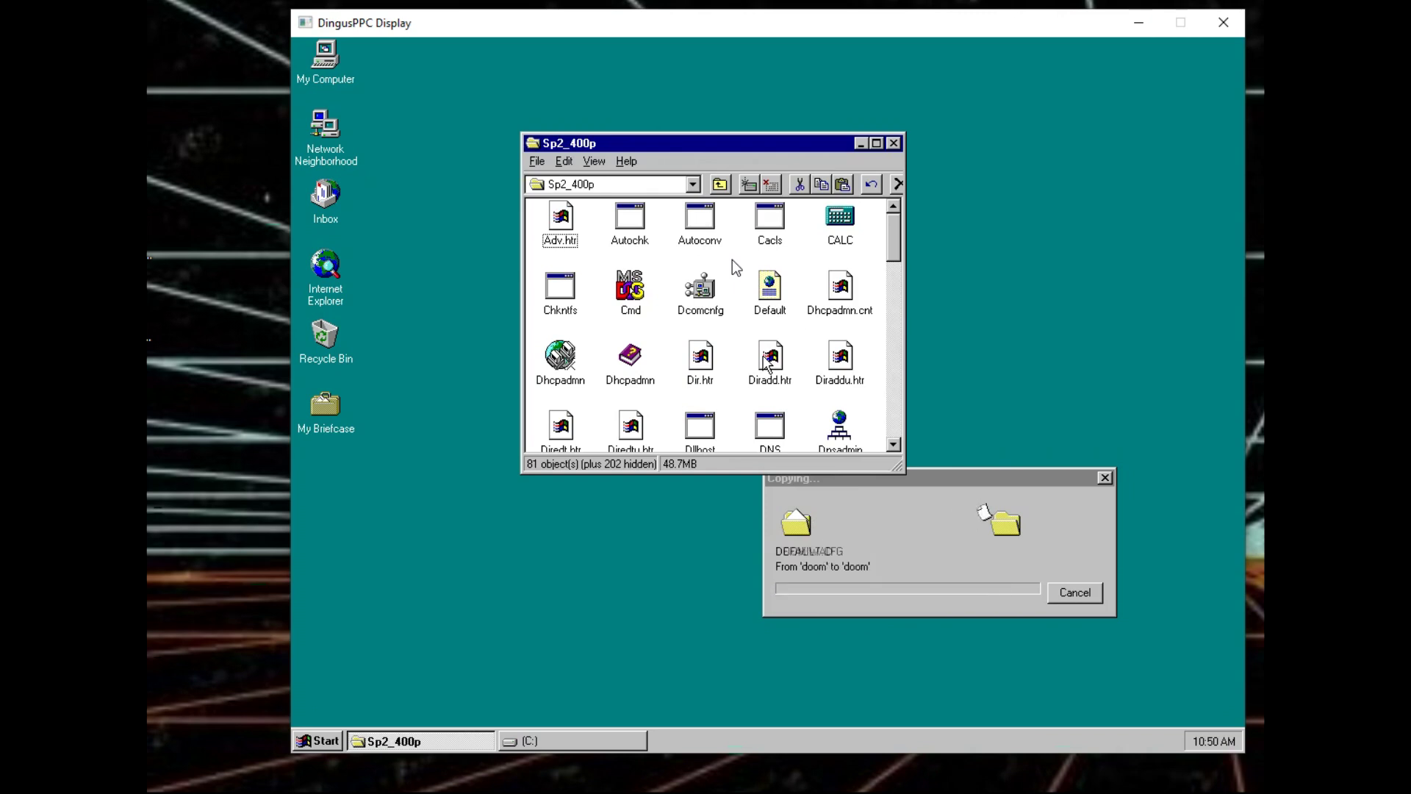
key(alt+h)
key(Down)
key(Return)
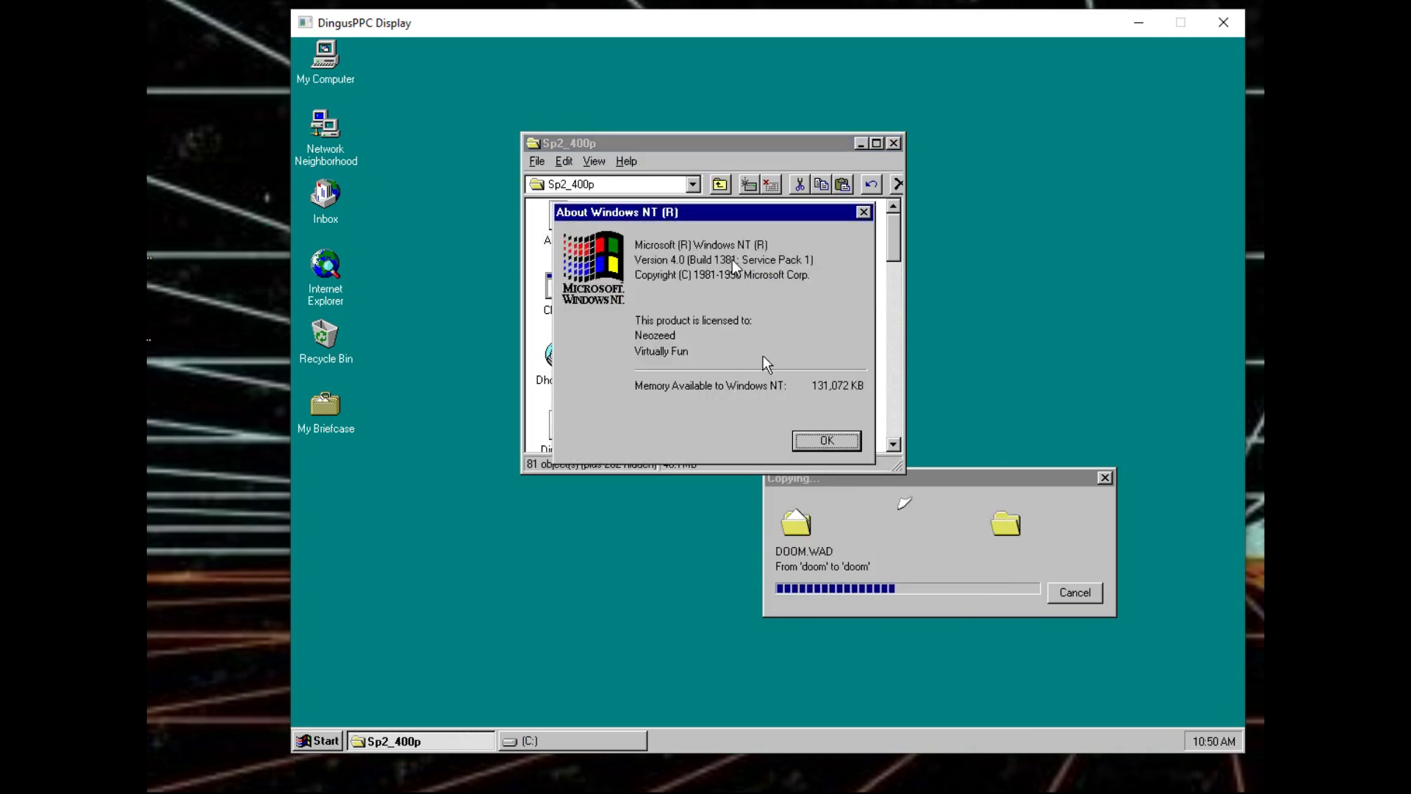
key(Return)
- Run the Update program in Sp2_400p to launch Service Pack Setup
key(End)
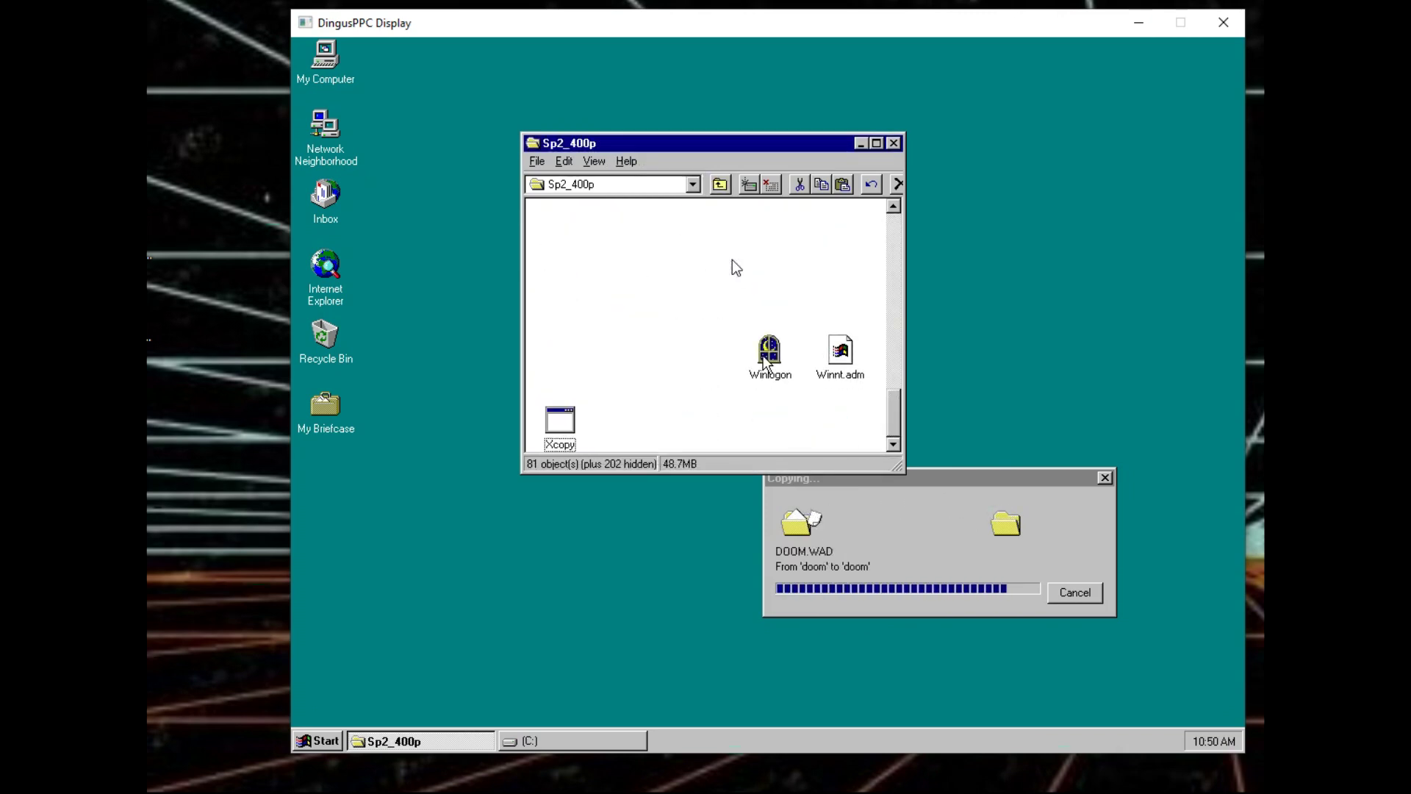
key(Up)
key(Up)
key(Right)
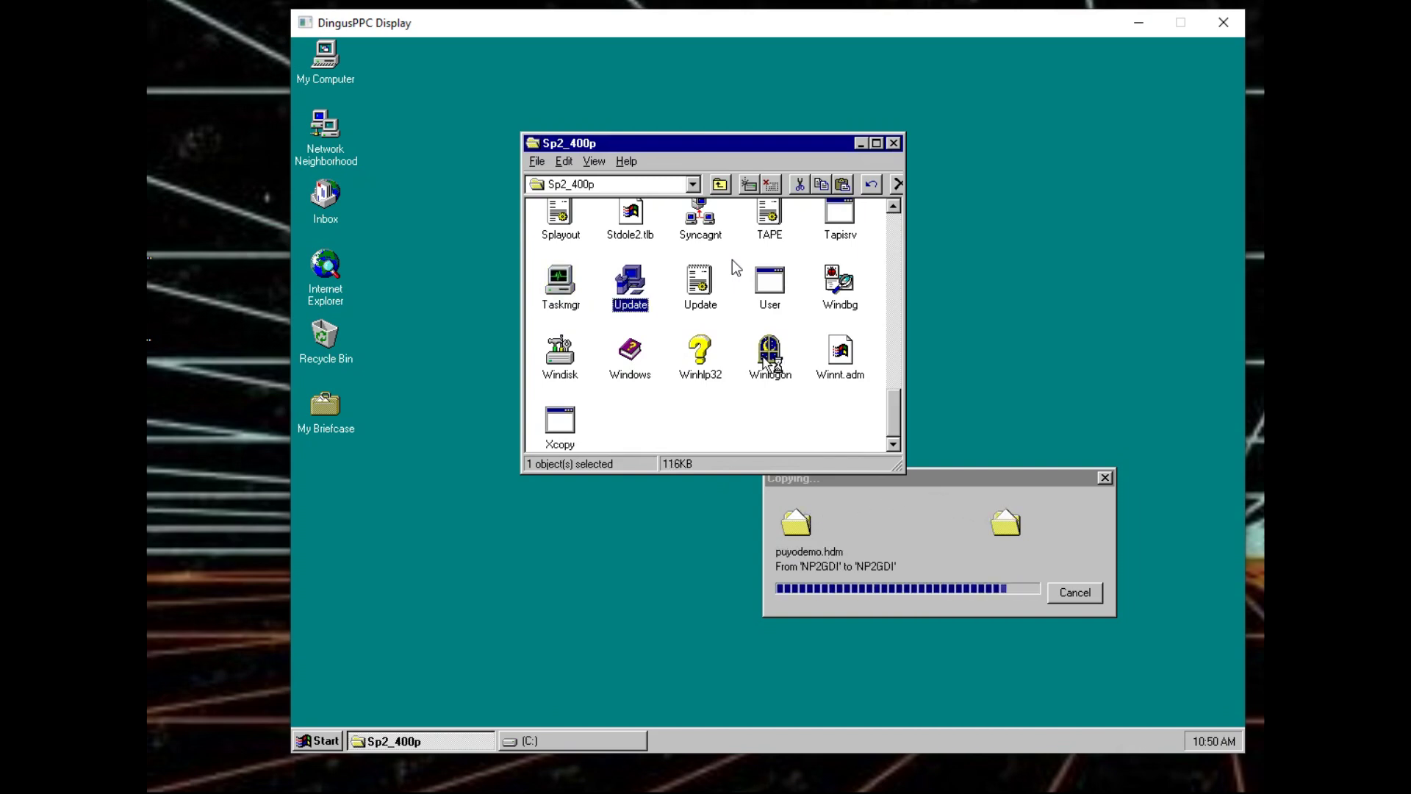
key(Return)
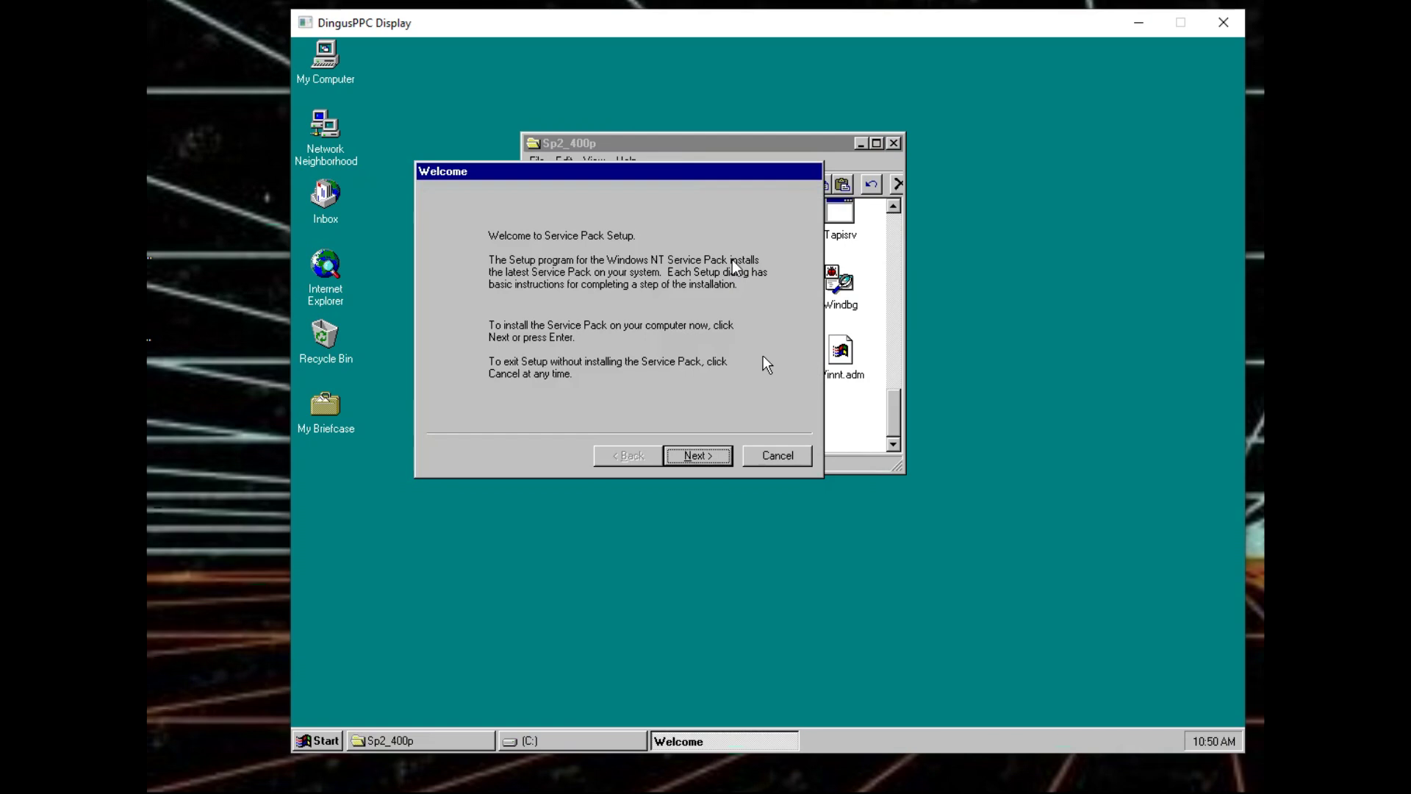
- In the C: window, open the neko98 folder, run Neko98.exe, and minimize the folder
click(474, 744)
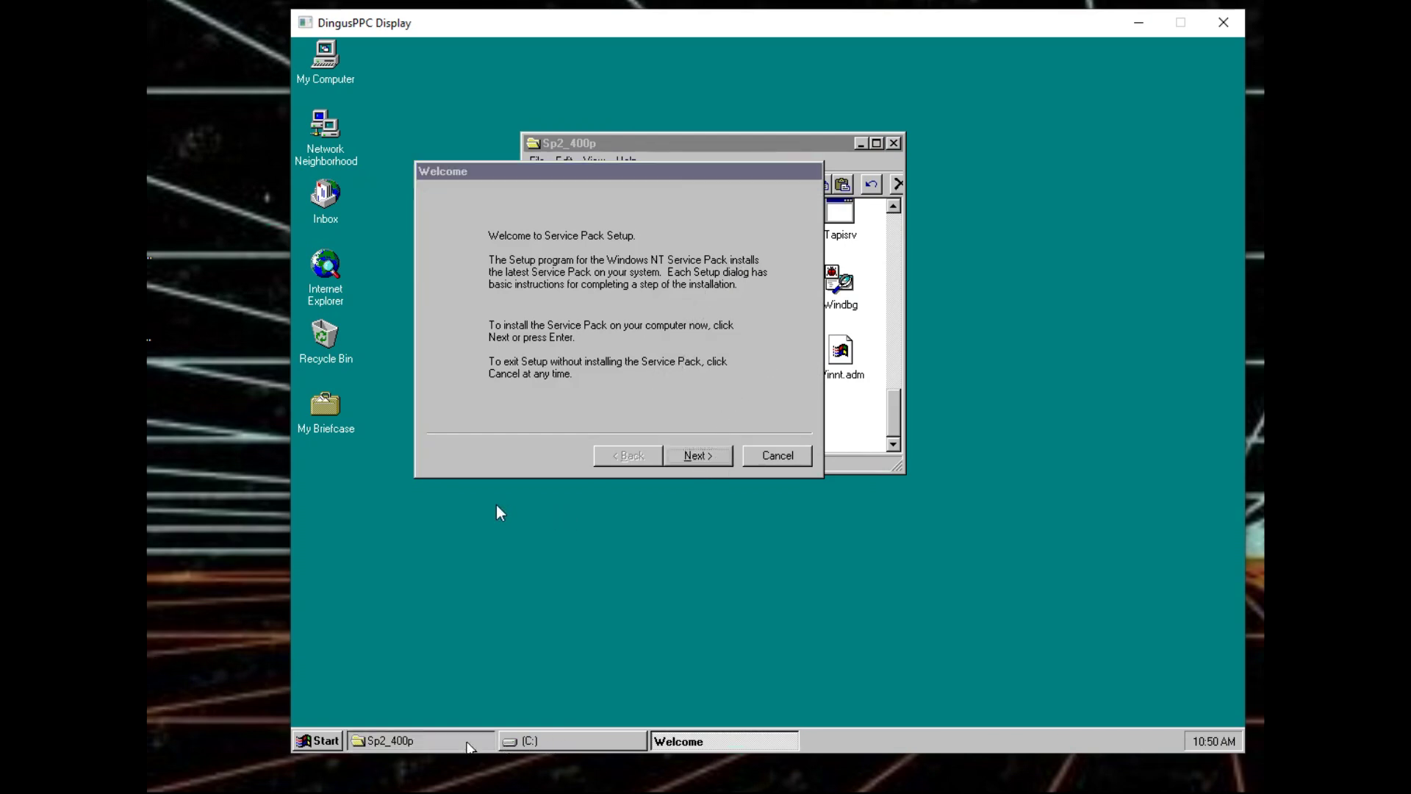
click(509, 743)
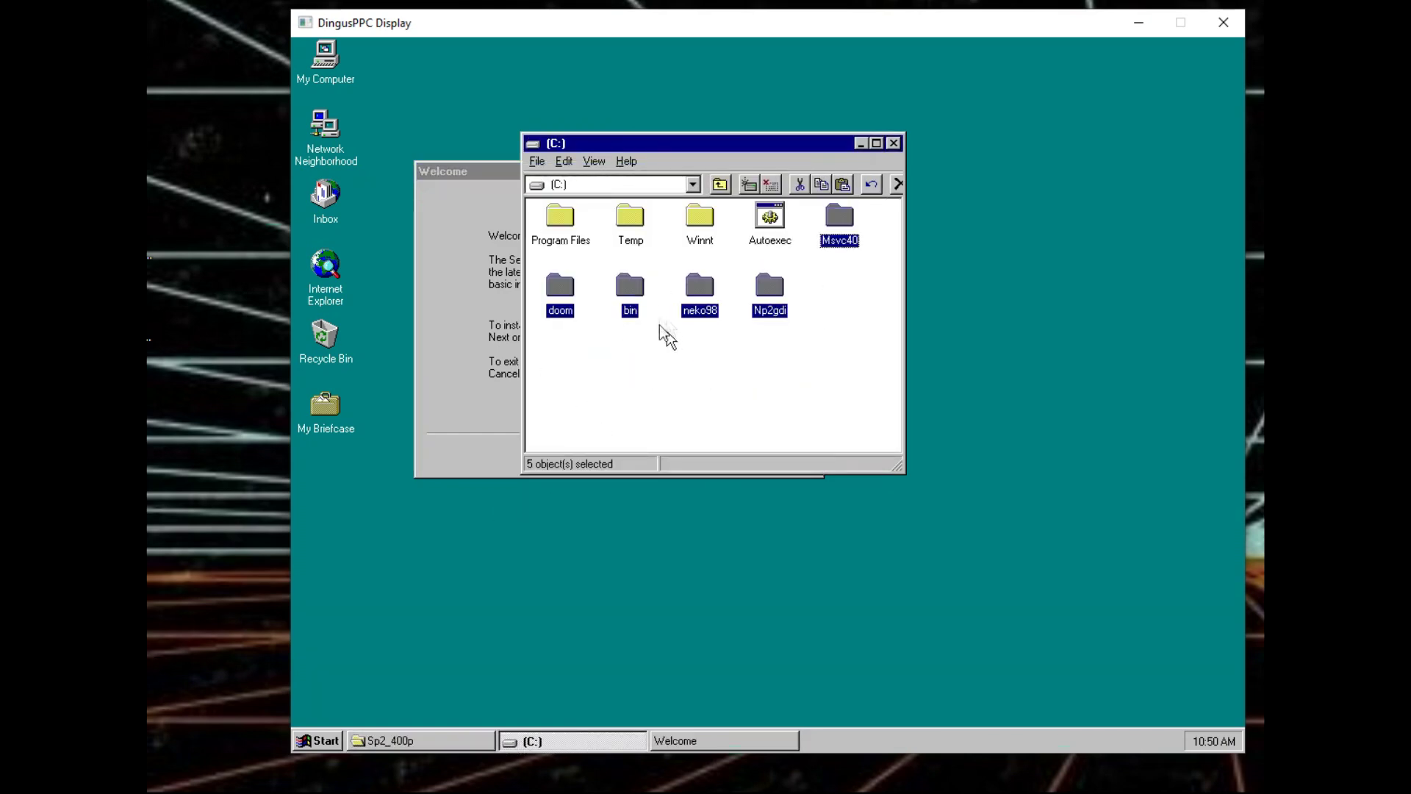
click(654, 343)
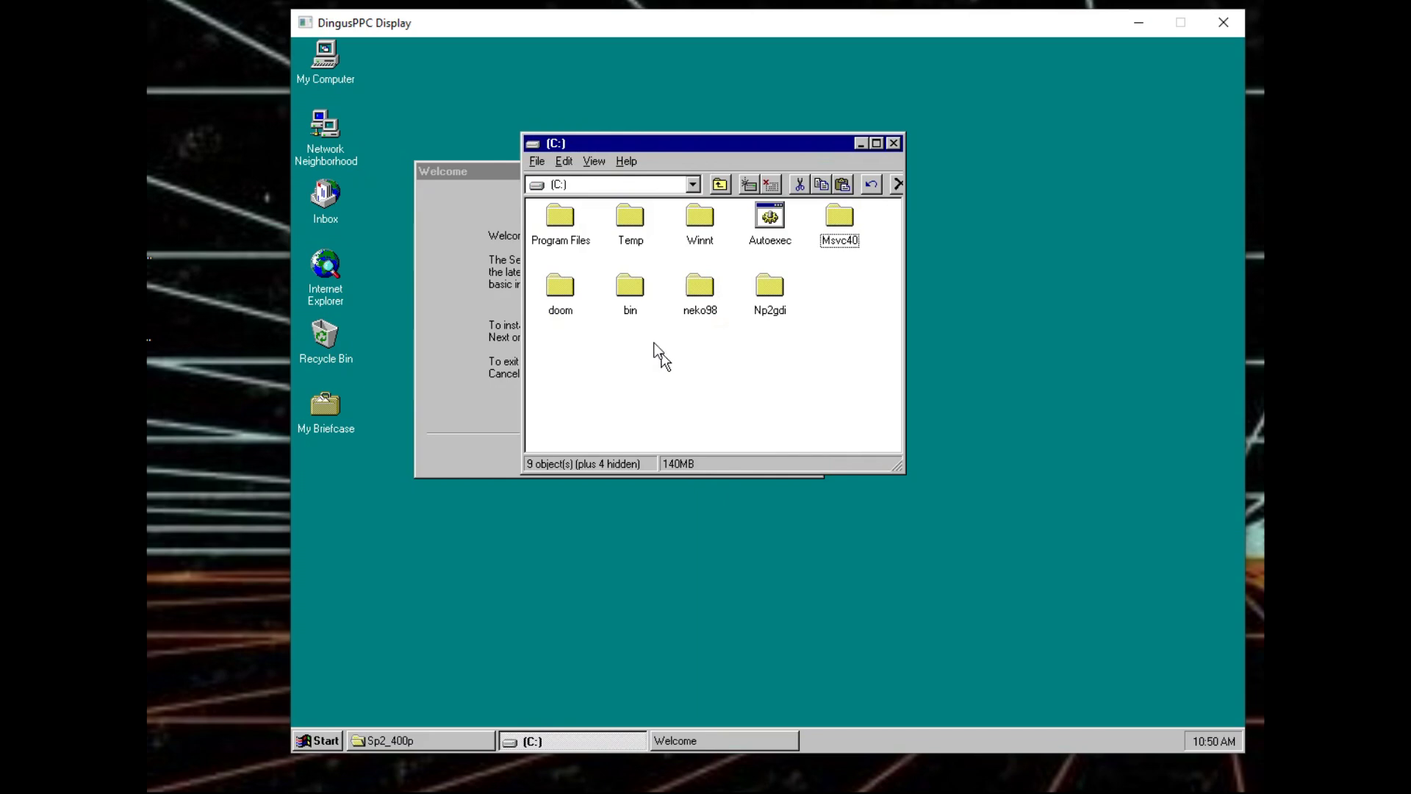
key(n)
key(n)
key(Return)
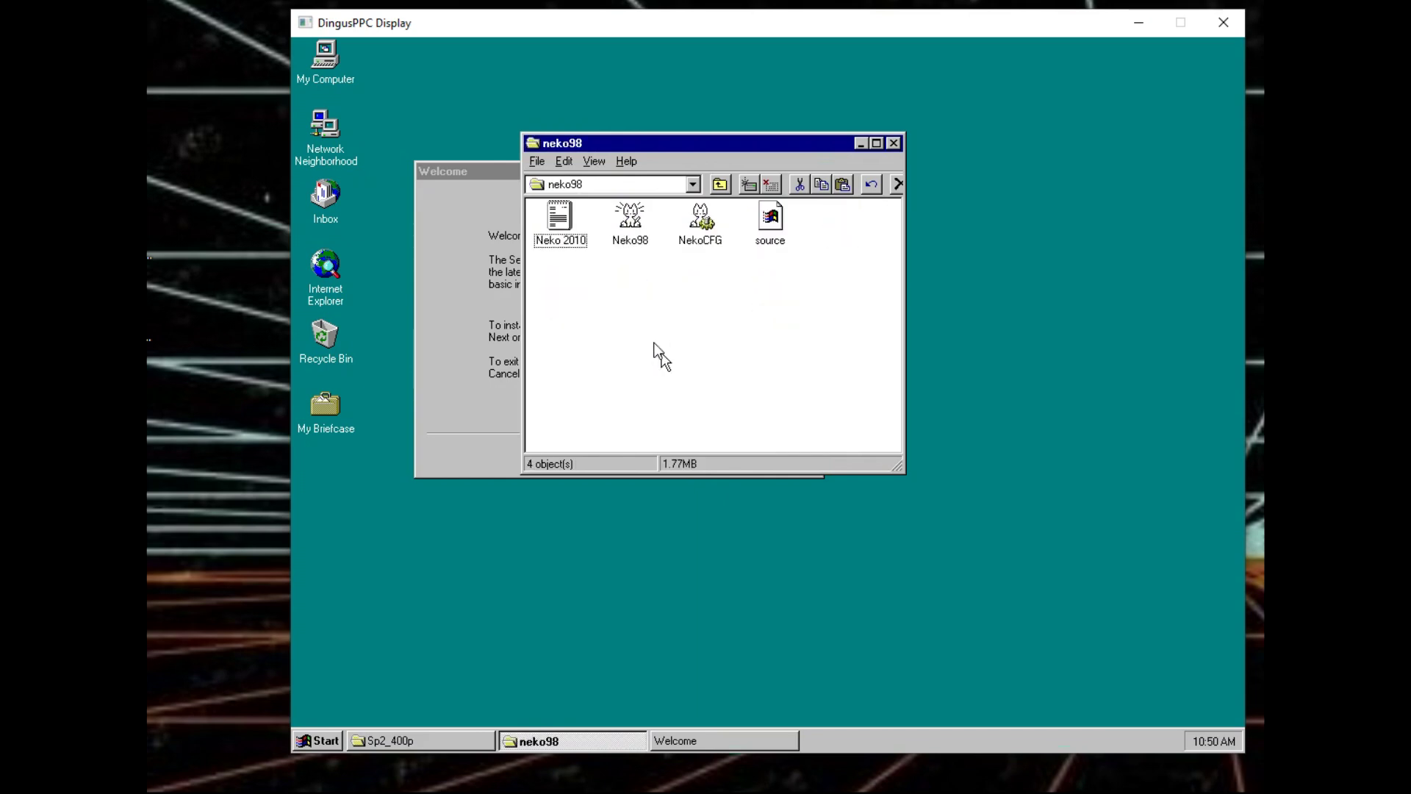
key(n)
key(Return)
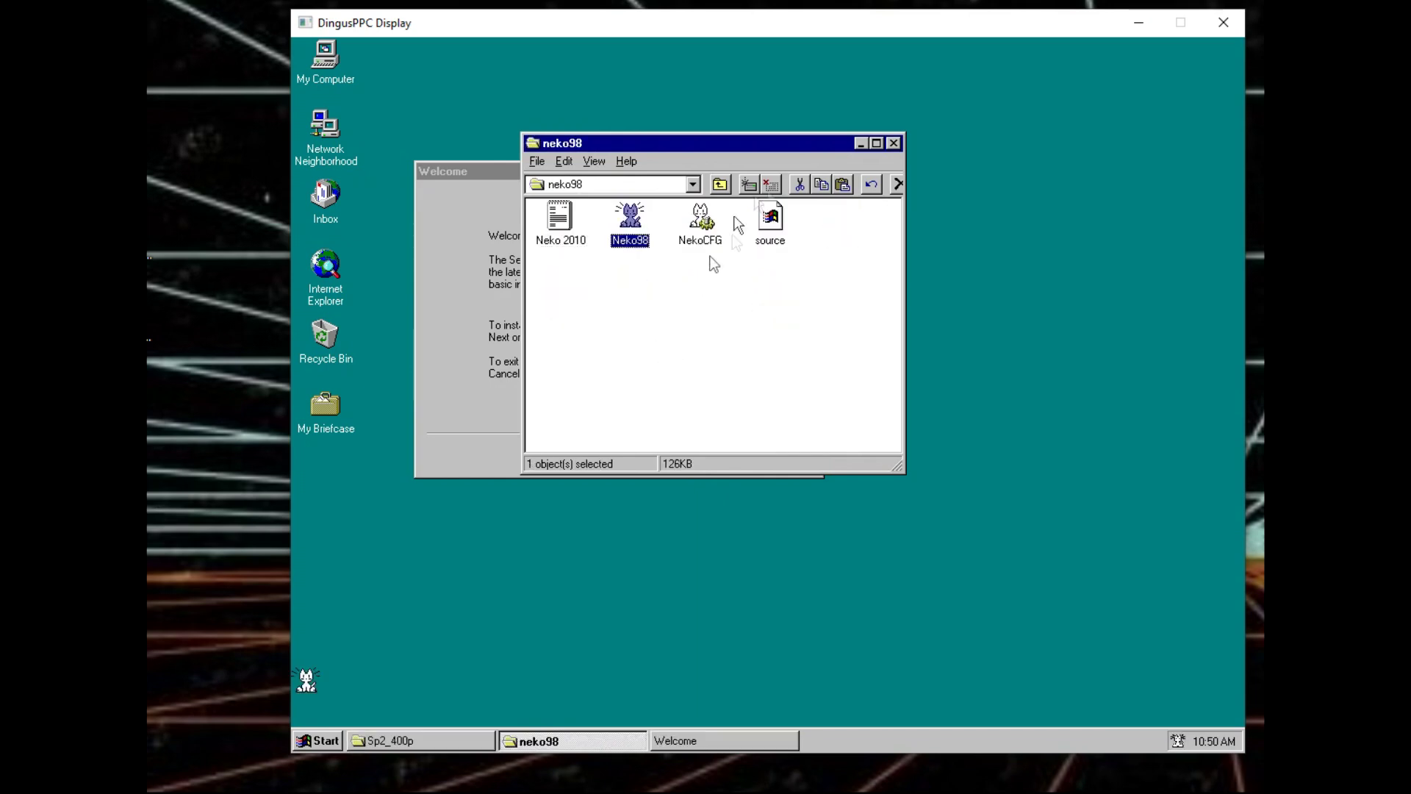
click(861, 143)
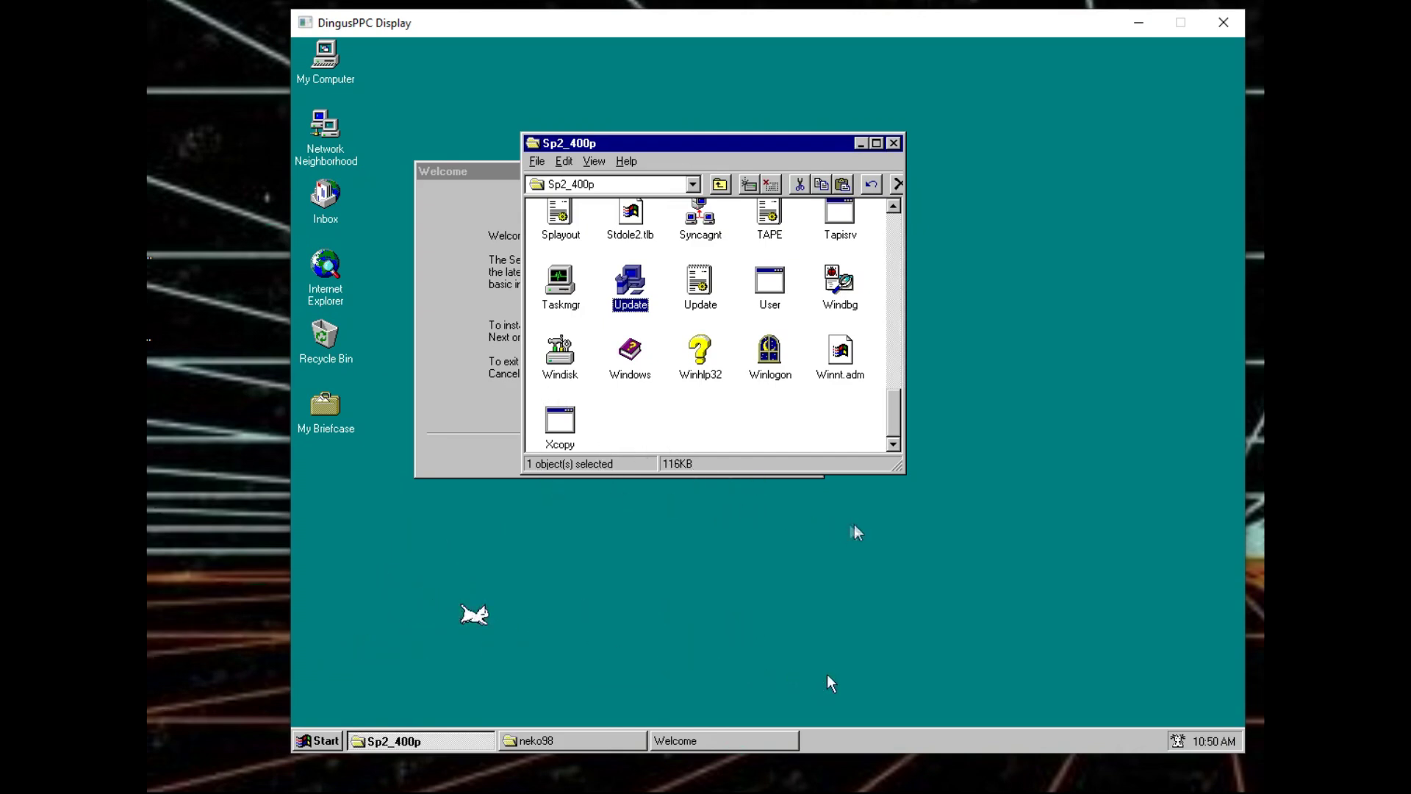
- Install Service Pack 2 without an uninstall directory, then move the Sp2_400p window up to the update folder
click(461, 438)
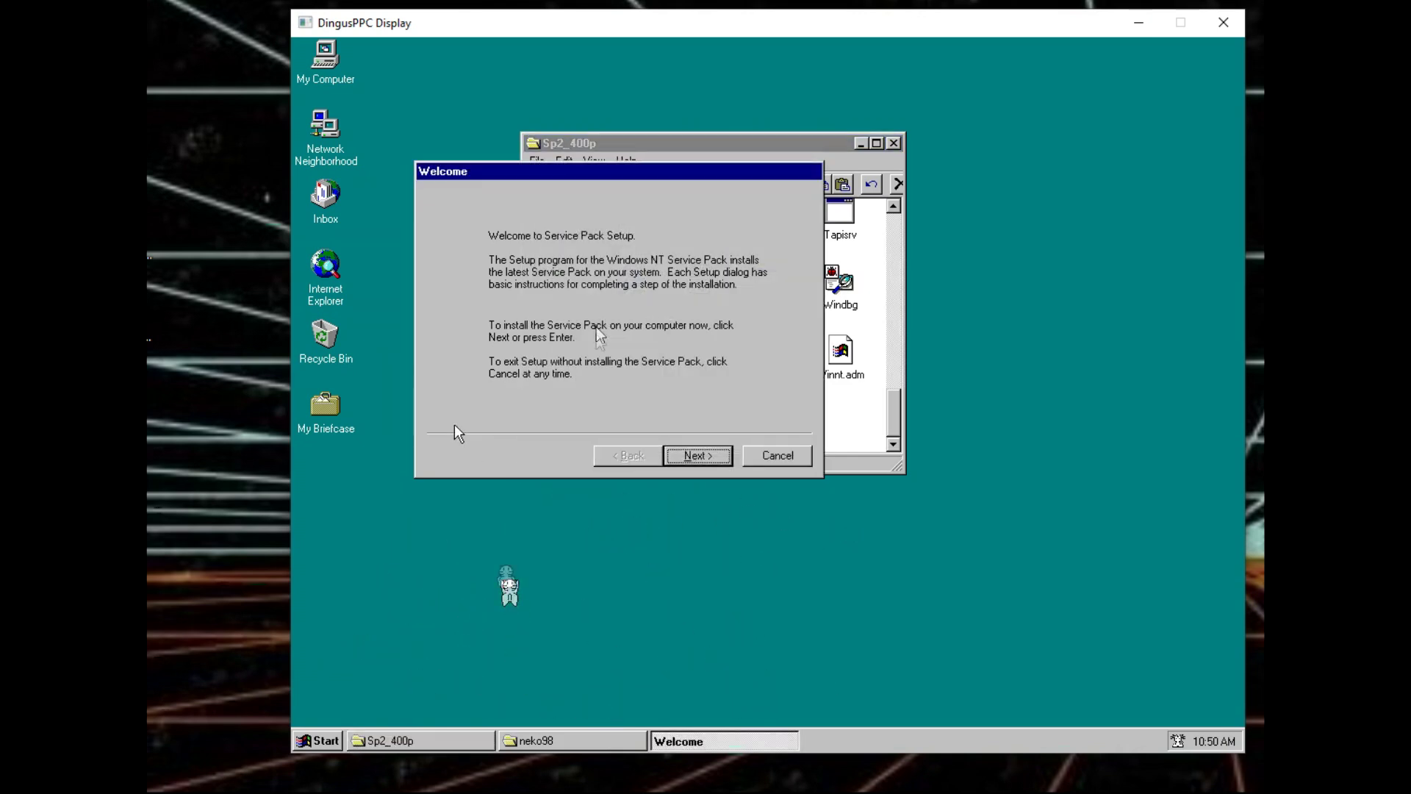
click(694, 456)
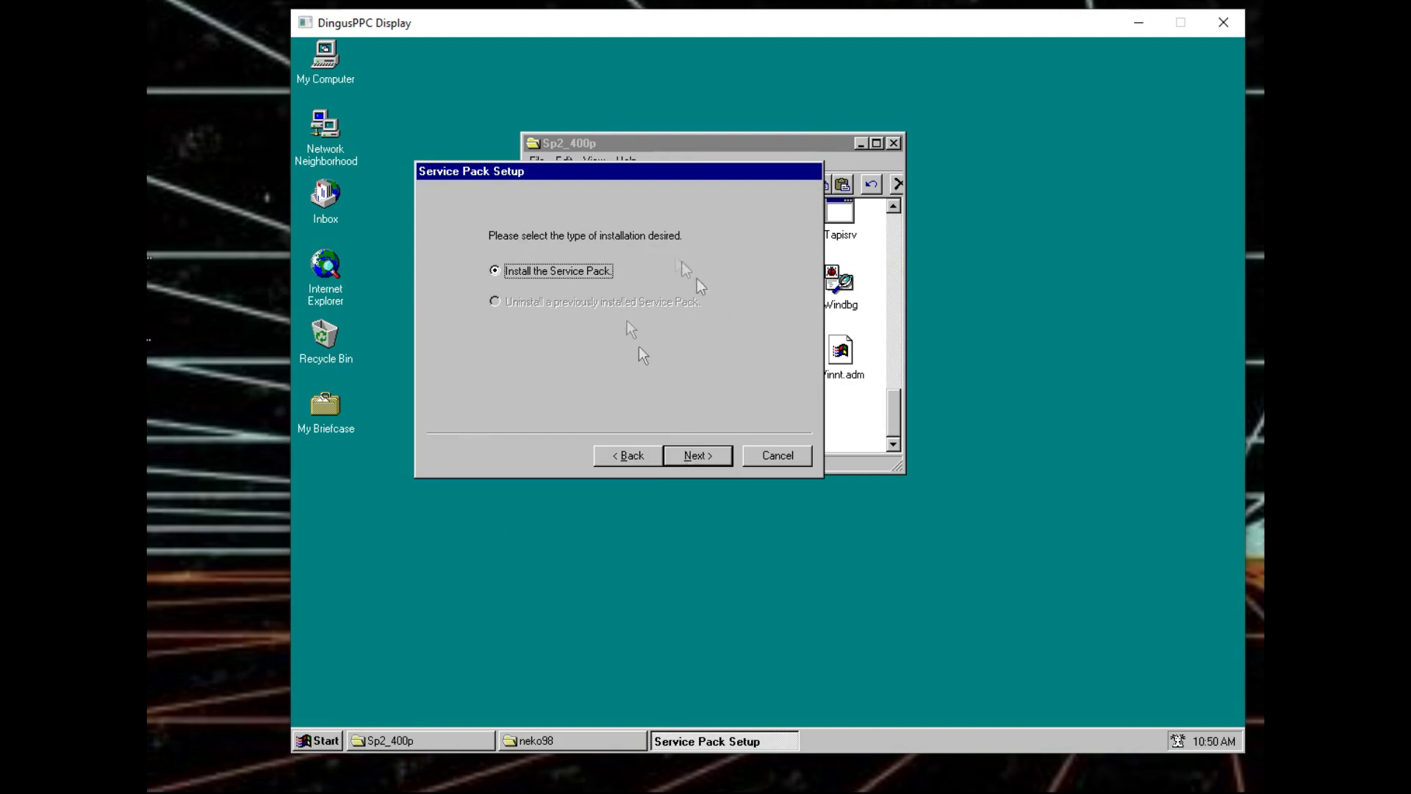
click(698, 456)
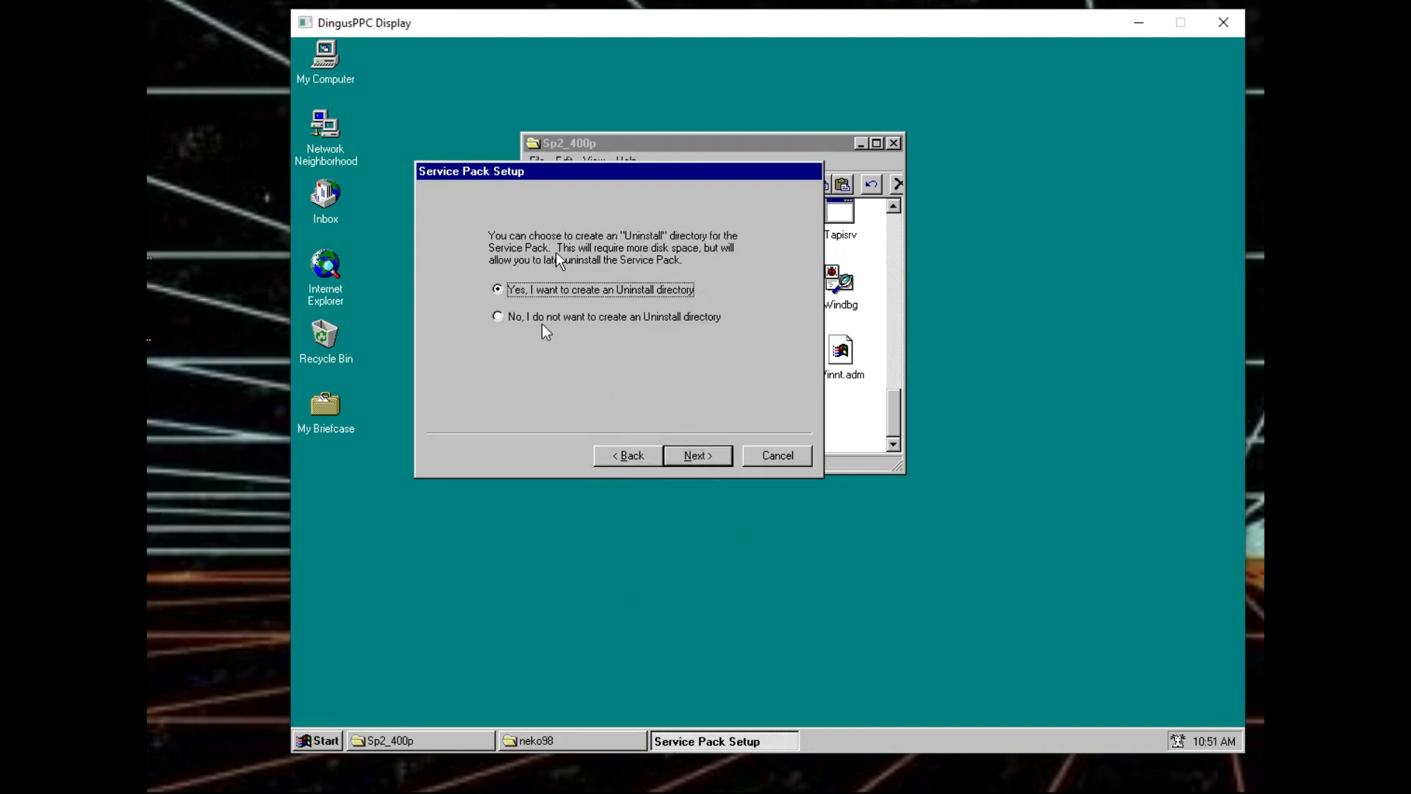
click(498, 316)
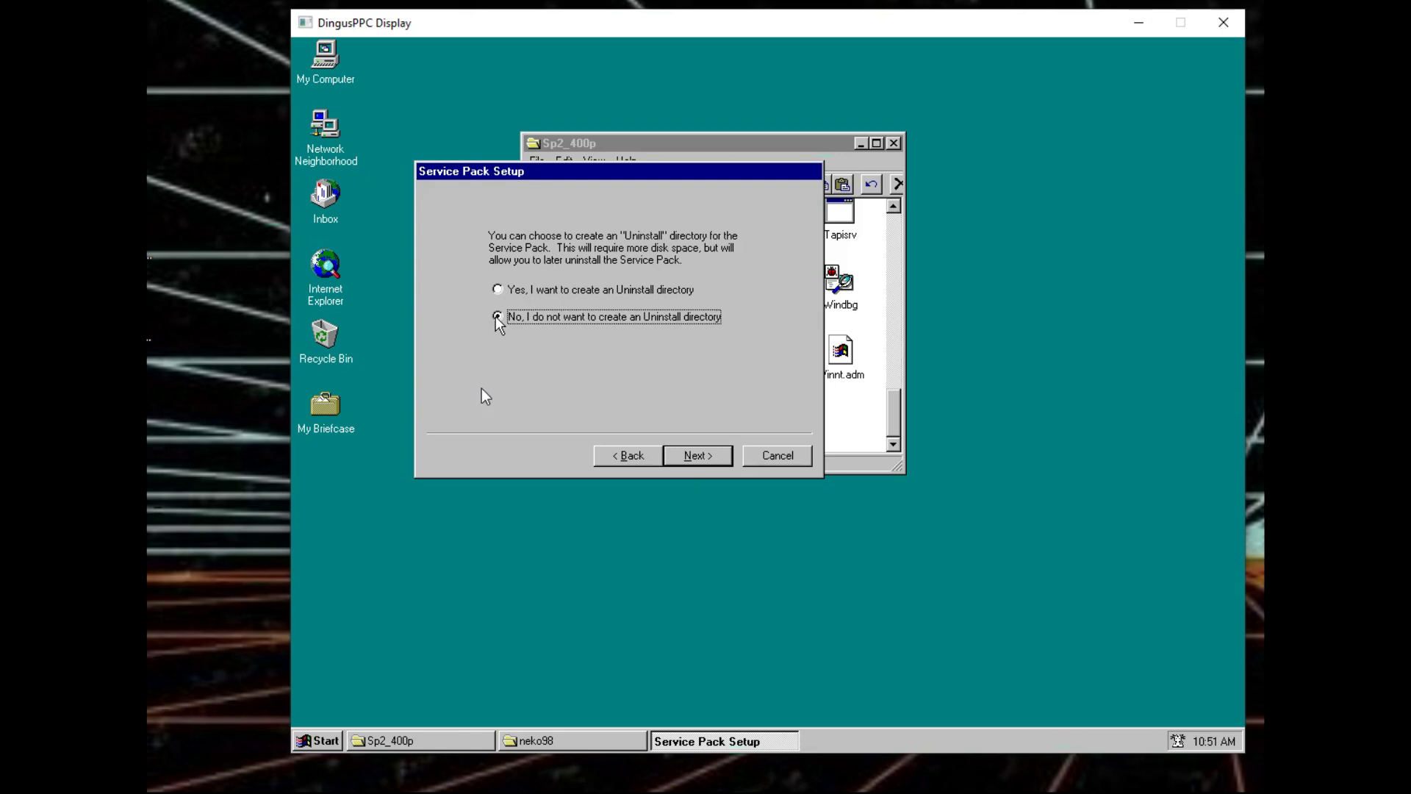
click(717, 459)
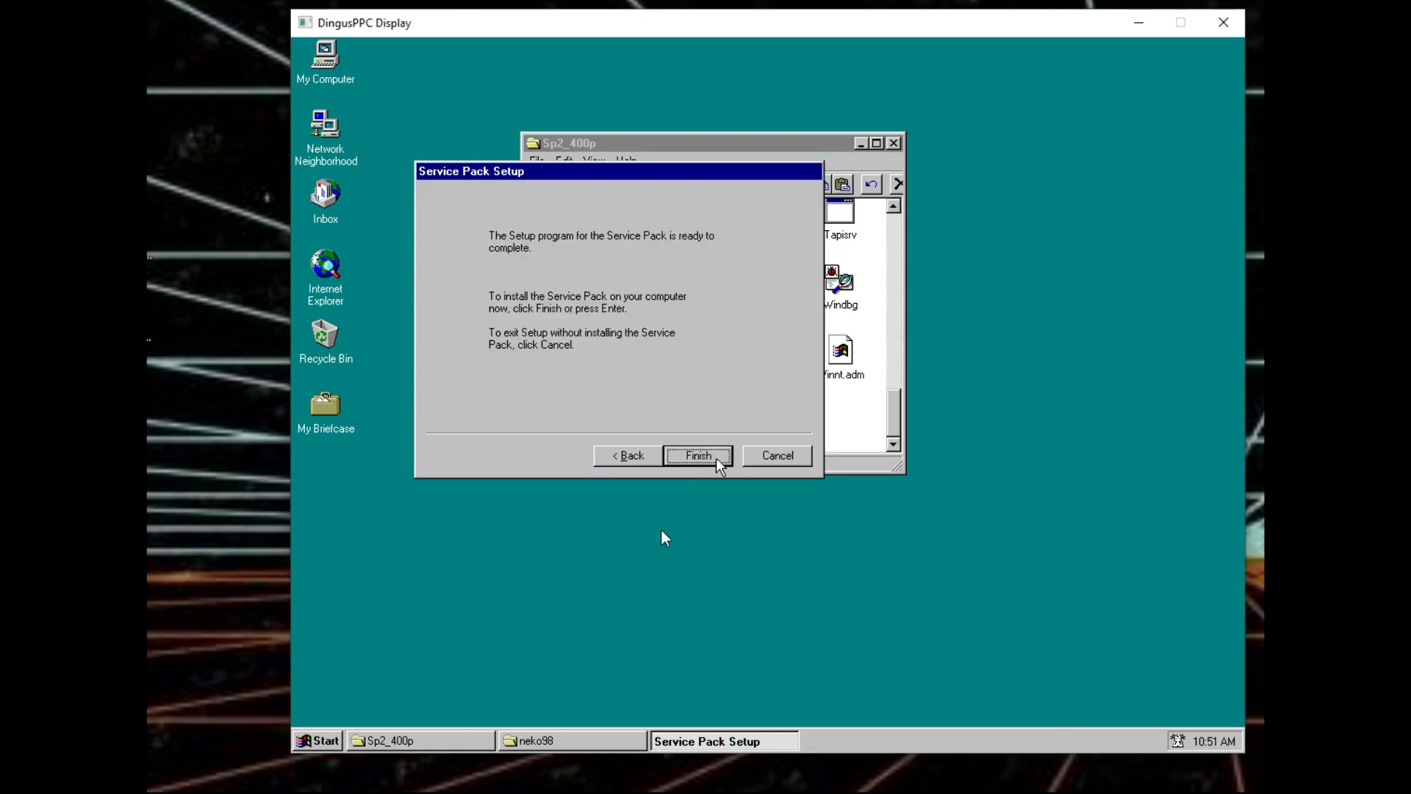
click(717, 459)
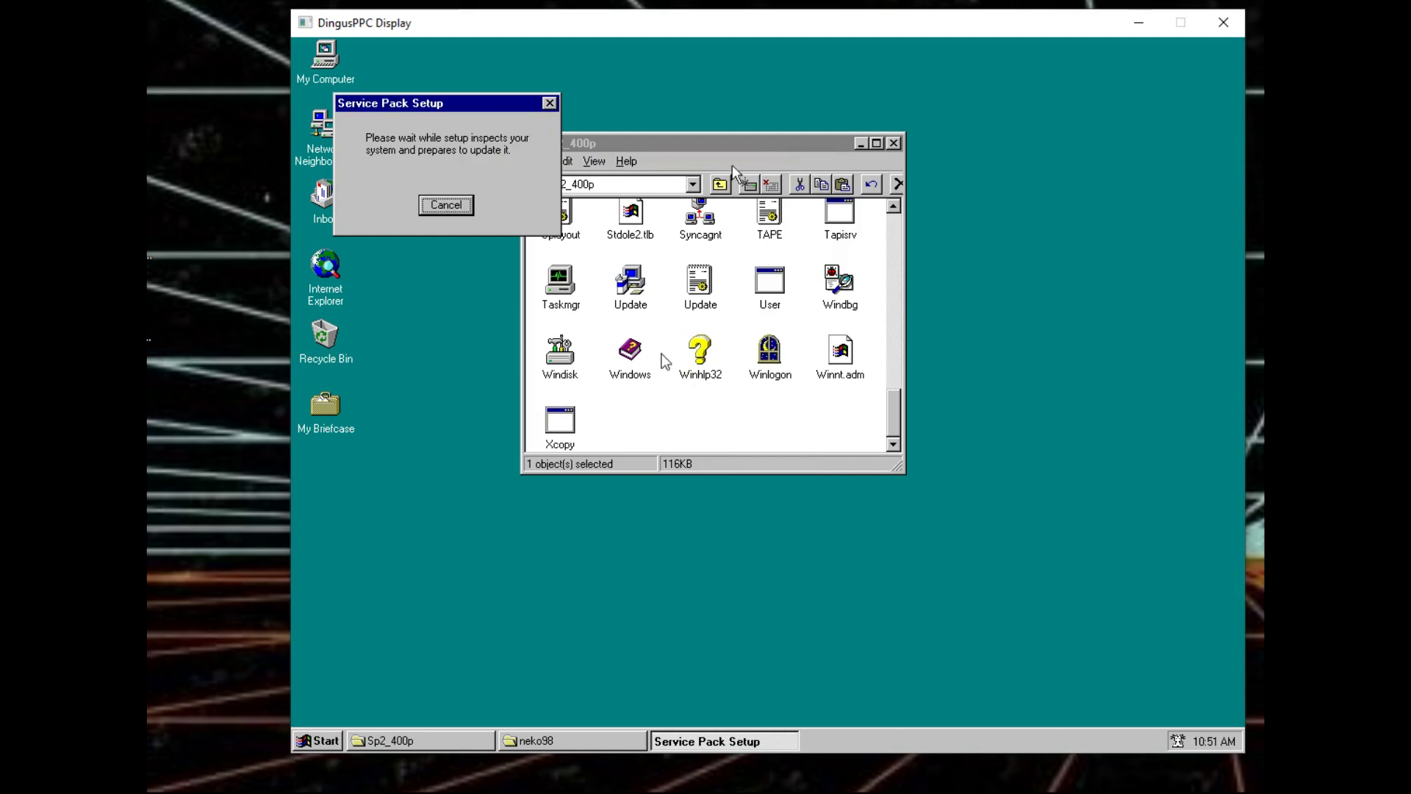
click(699, 184)
click(720, 184)
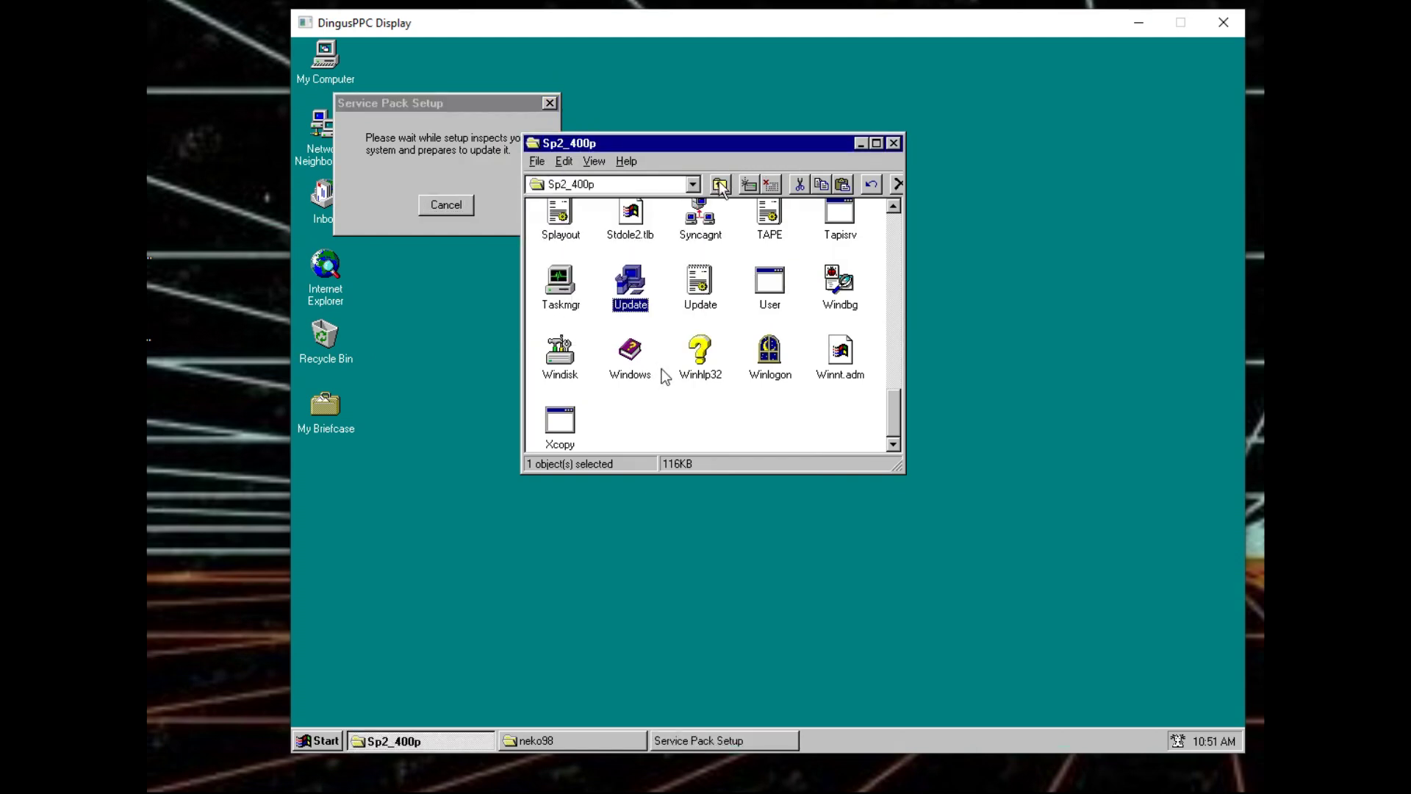
- Minimize the folder window while Service Pack 2 finishes copying and restarts the machine
click(862, 144)
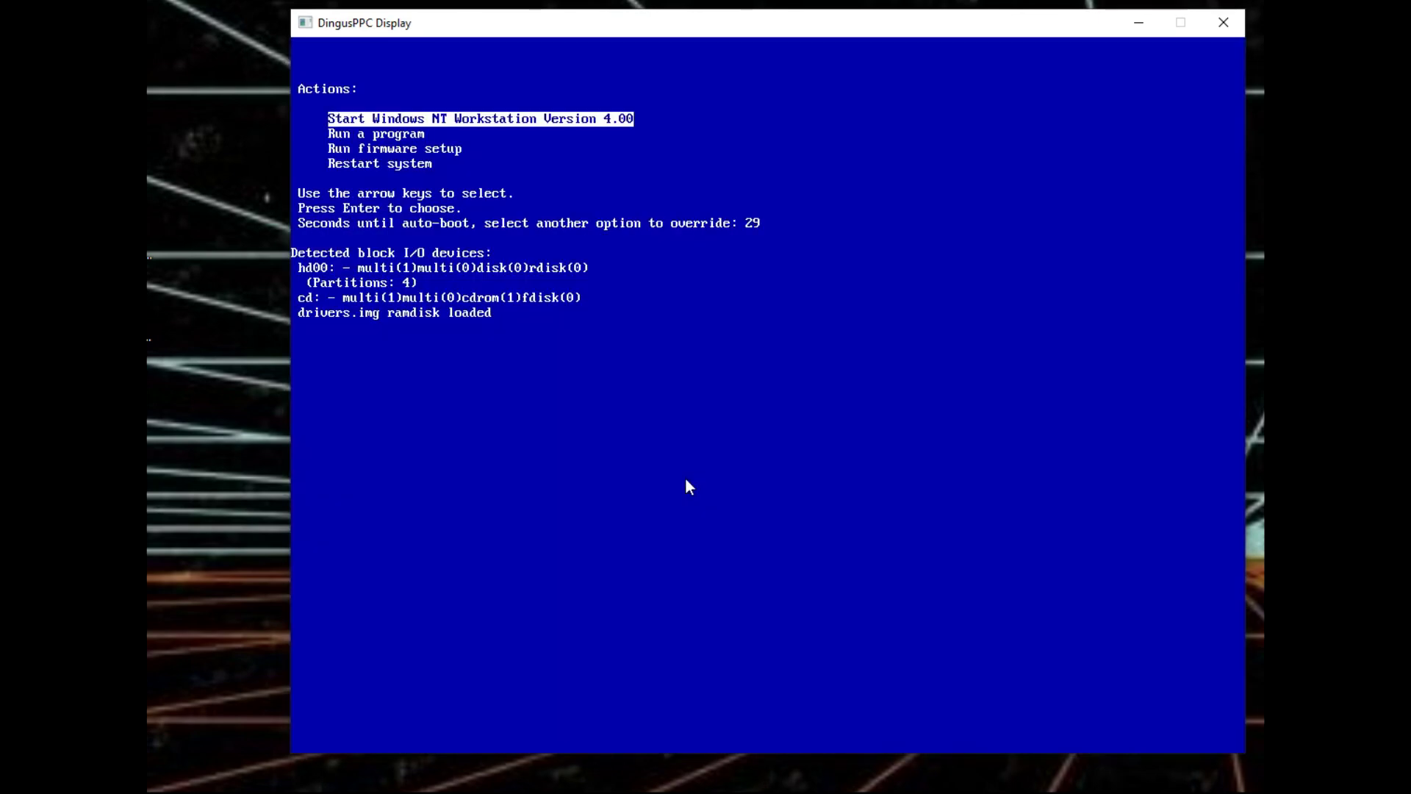
- Boot Start Windows NT Workstation Version 4.00 from the ARC boot menu
key(Return)
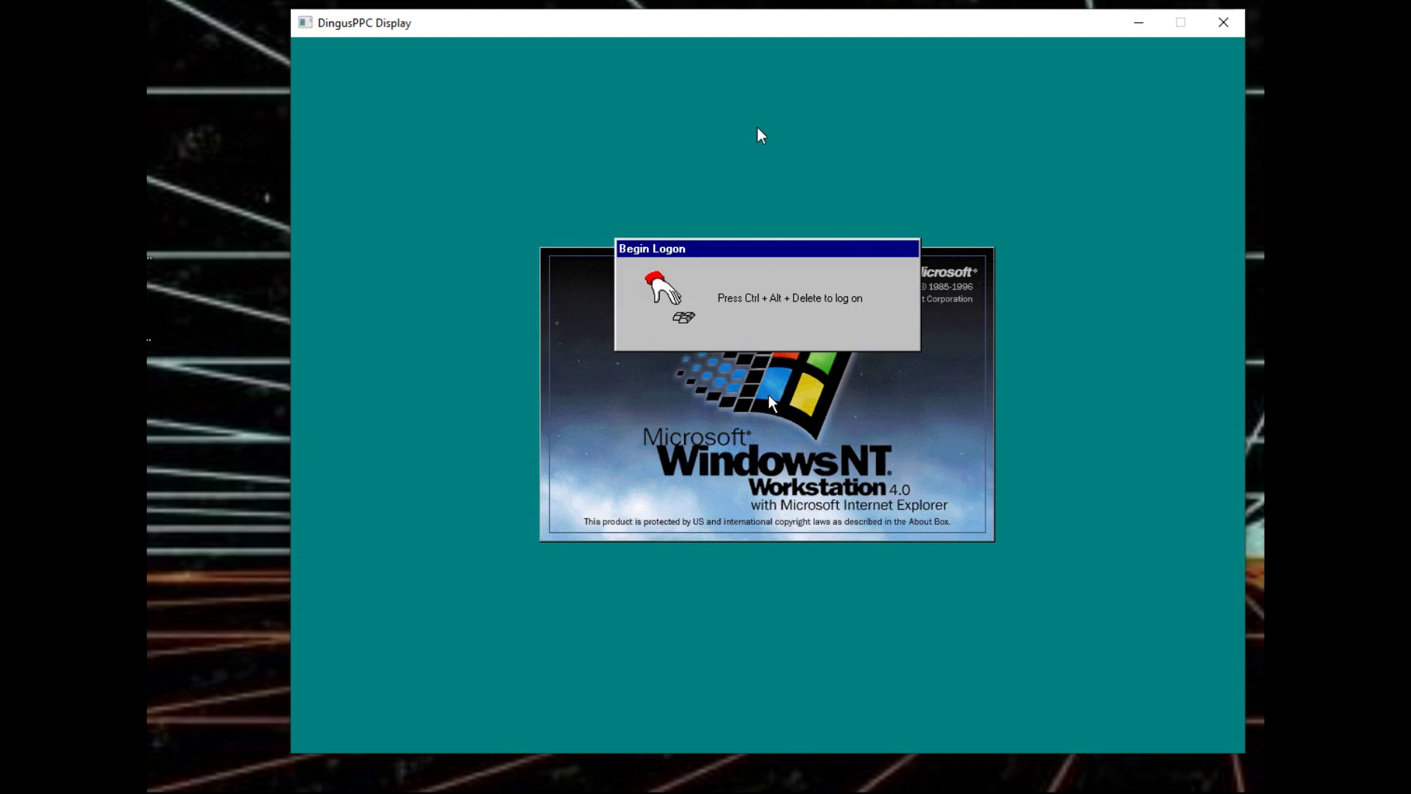
- Log on as administrator with a blank password using Ctrl+Alt+Delete
key(ctrl+alt+Delete)
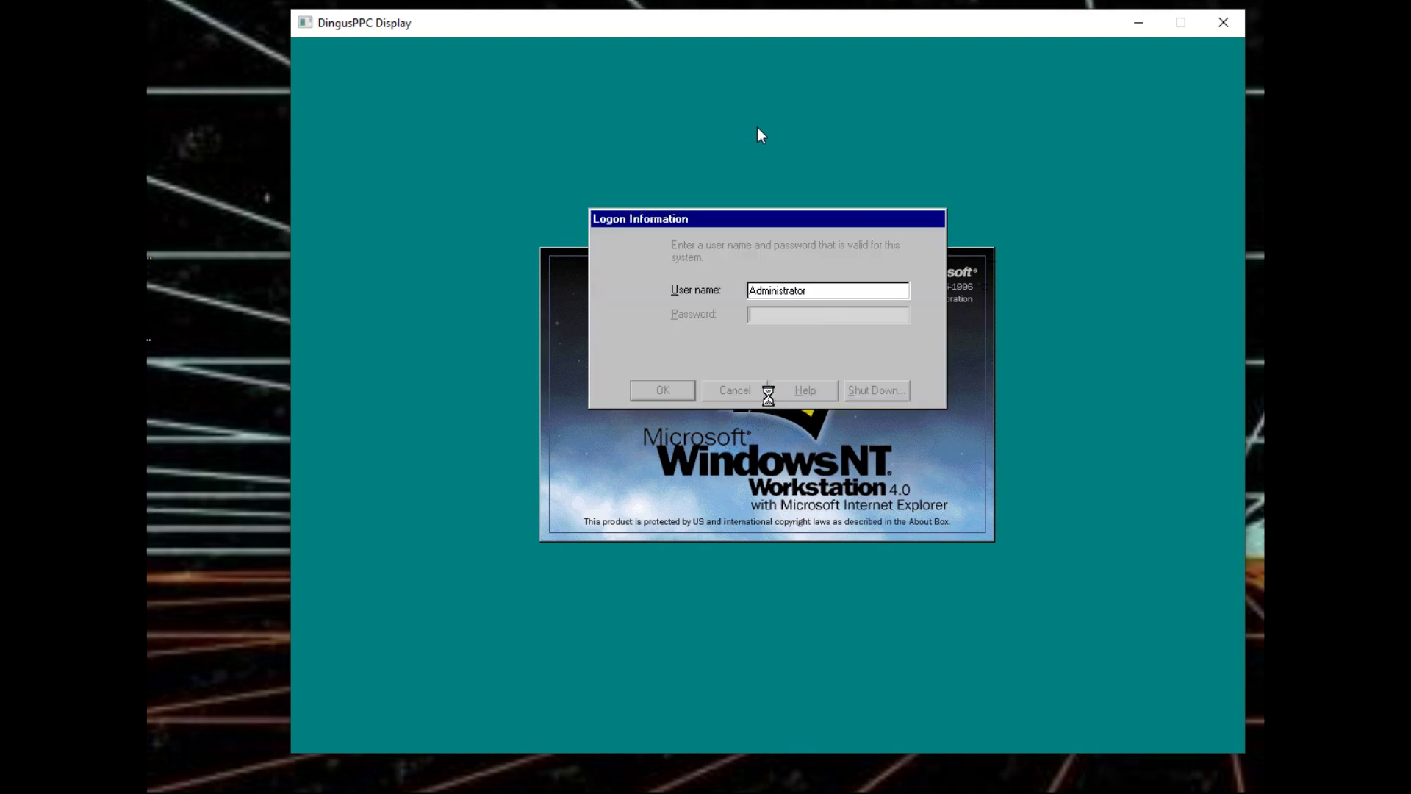
key(Return)
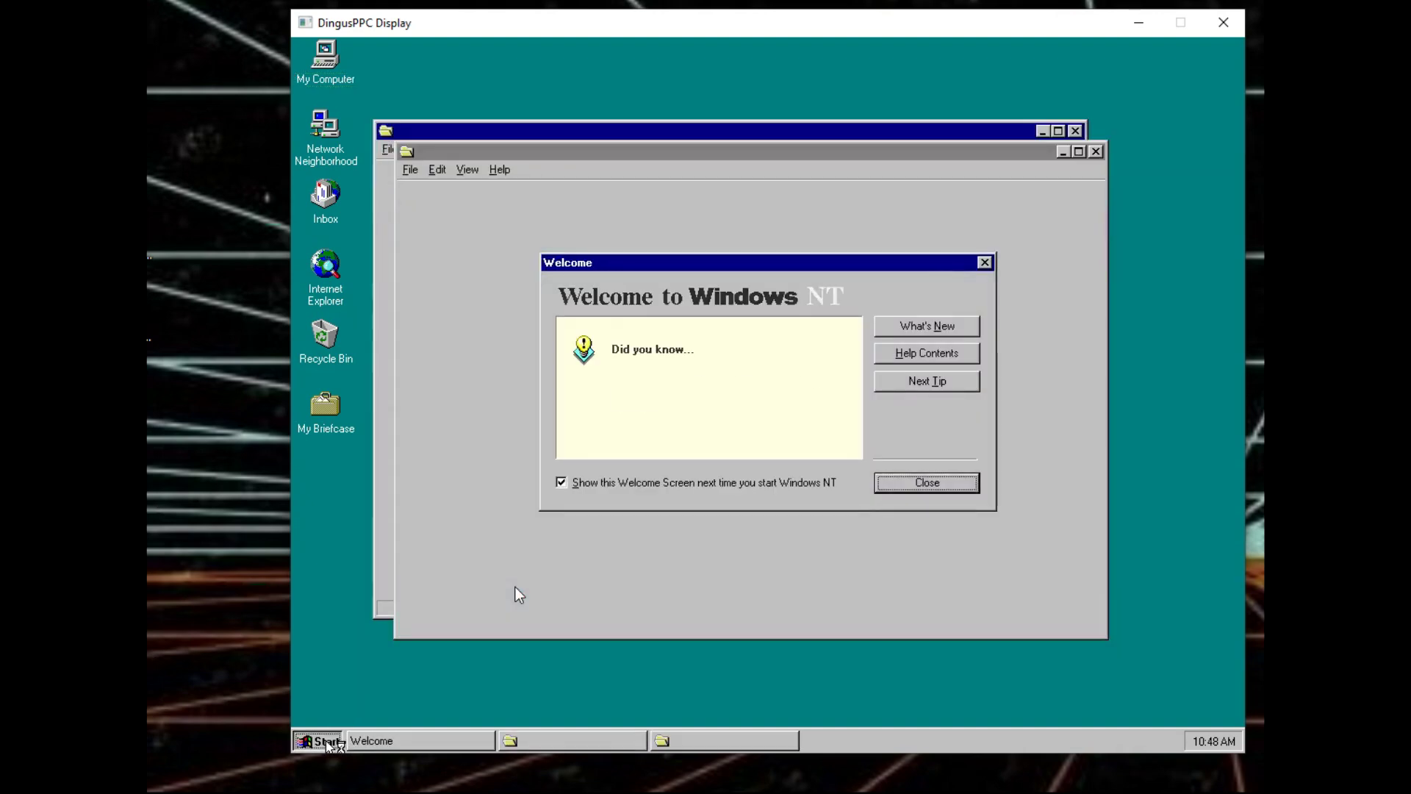
- Launch cmd from Start > Run and close the Welcome dialog with 'Show this Welcome Screen' unticked
click(323, 739)
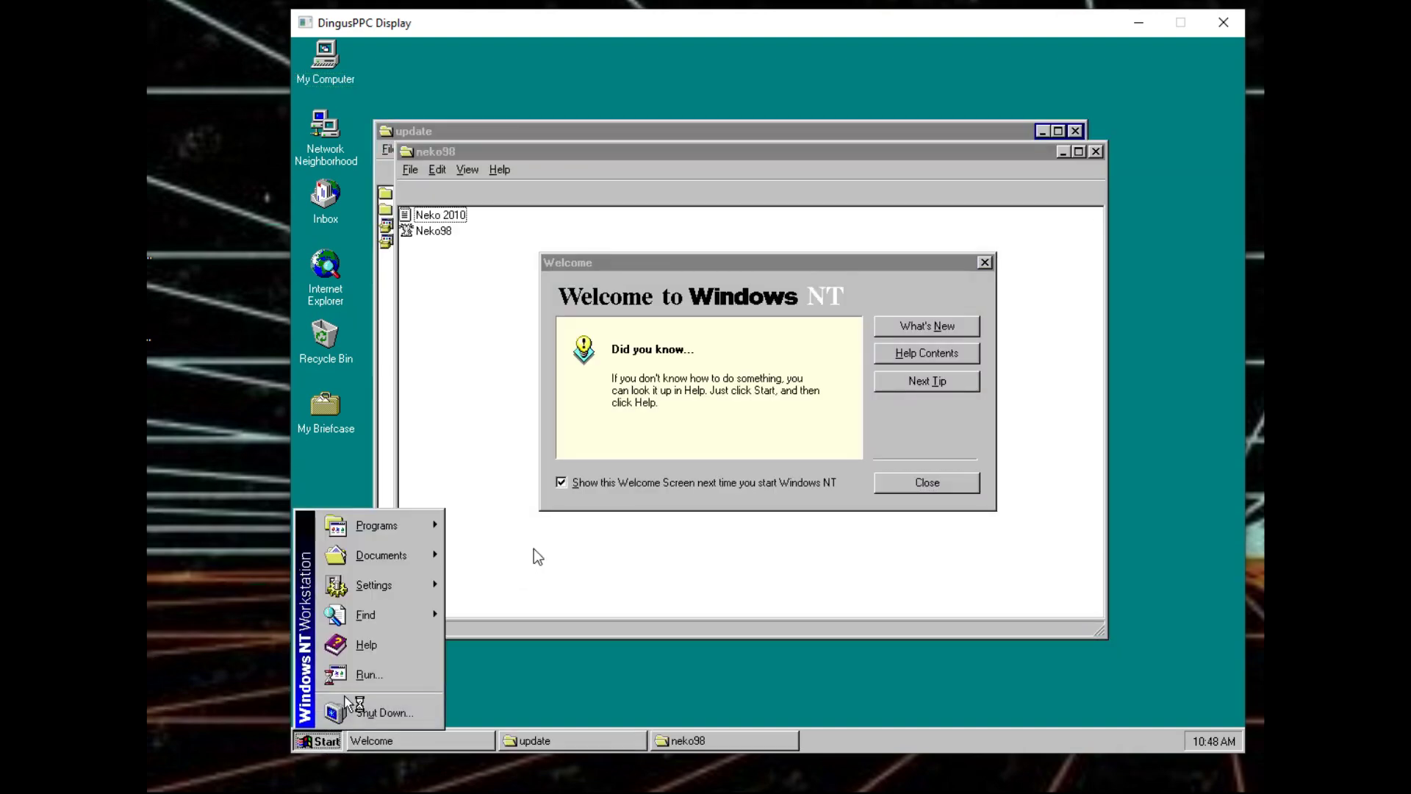
click(351, 682)
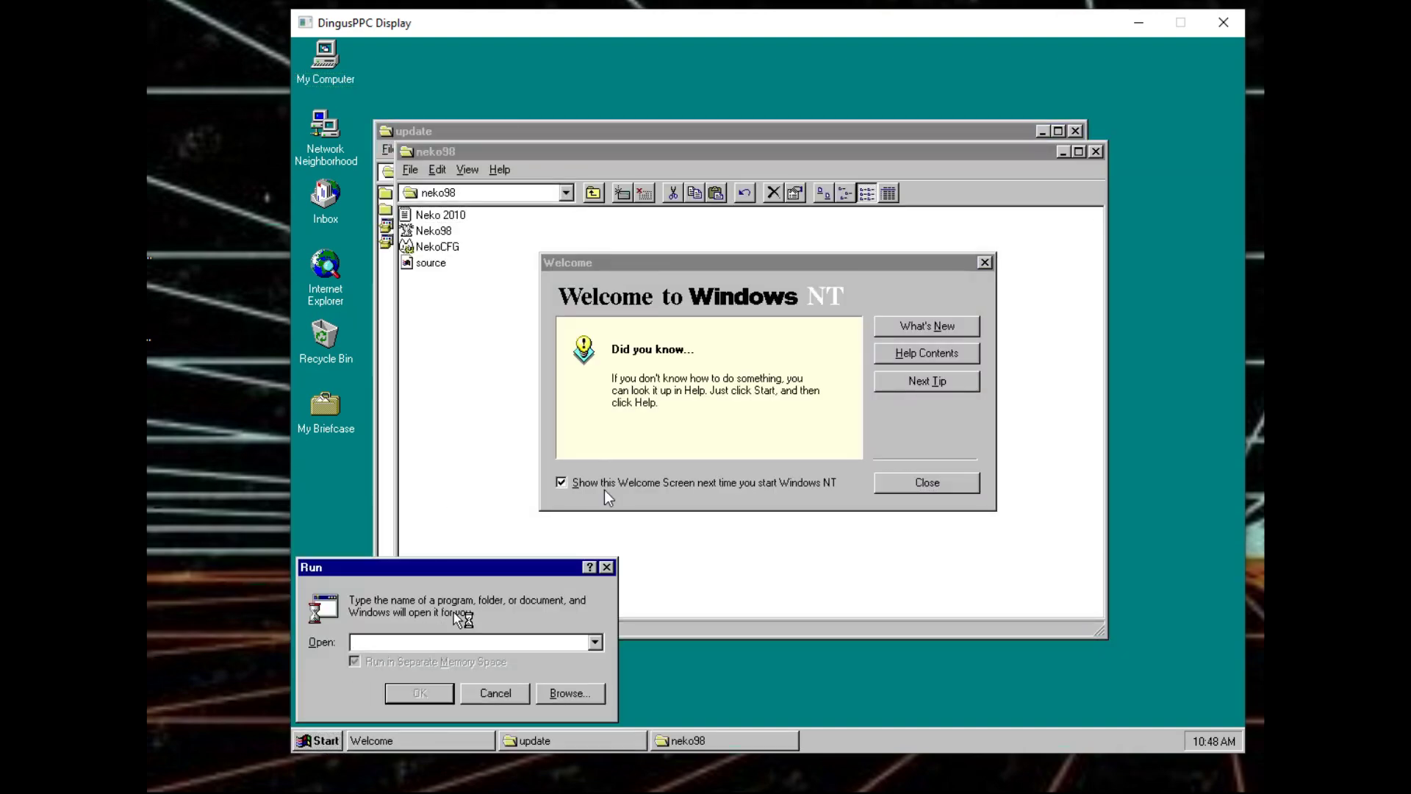
text(cmd)
key(Return)
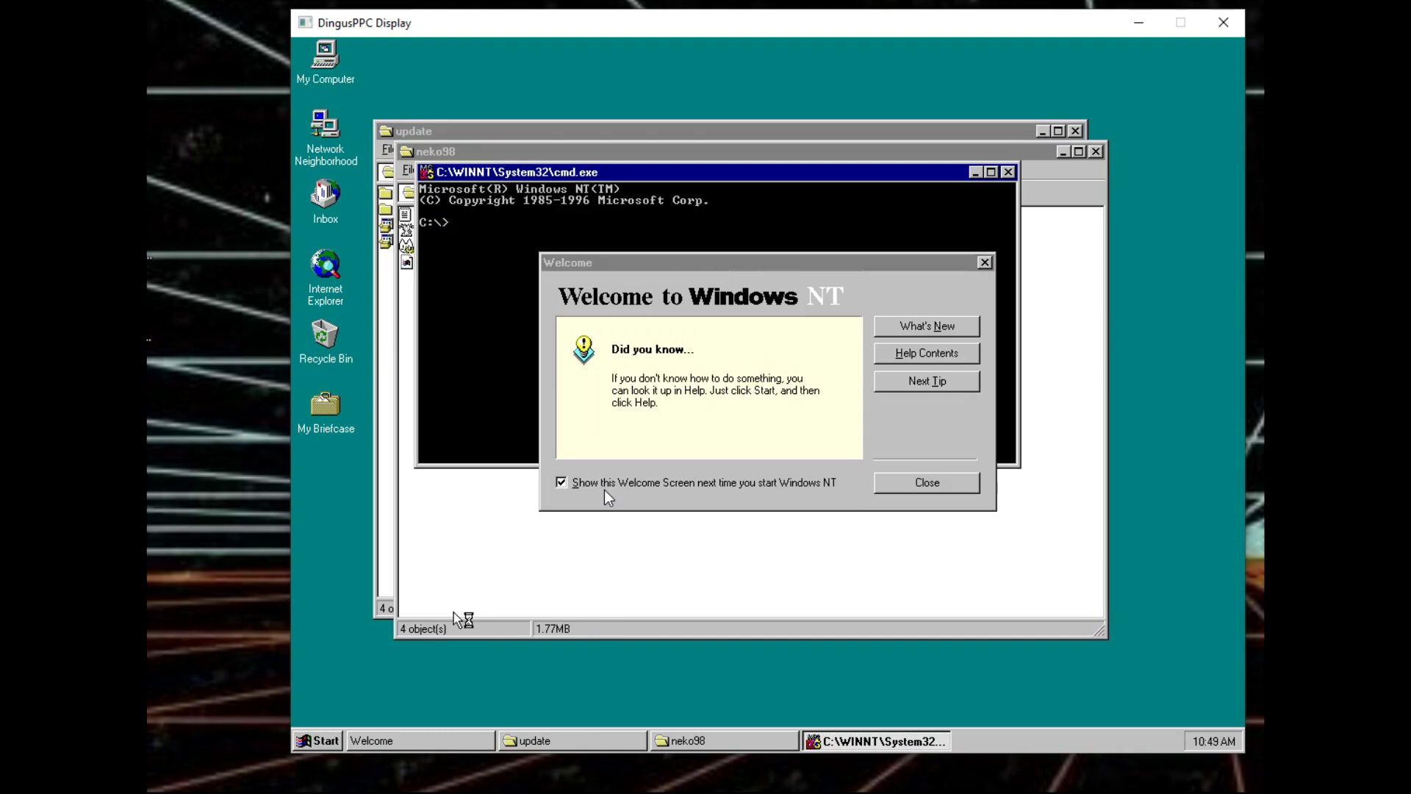
click(580, 487)
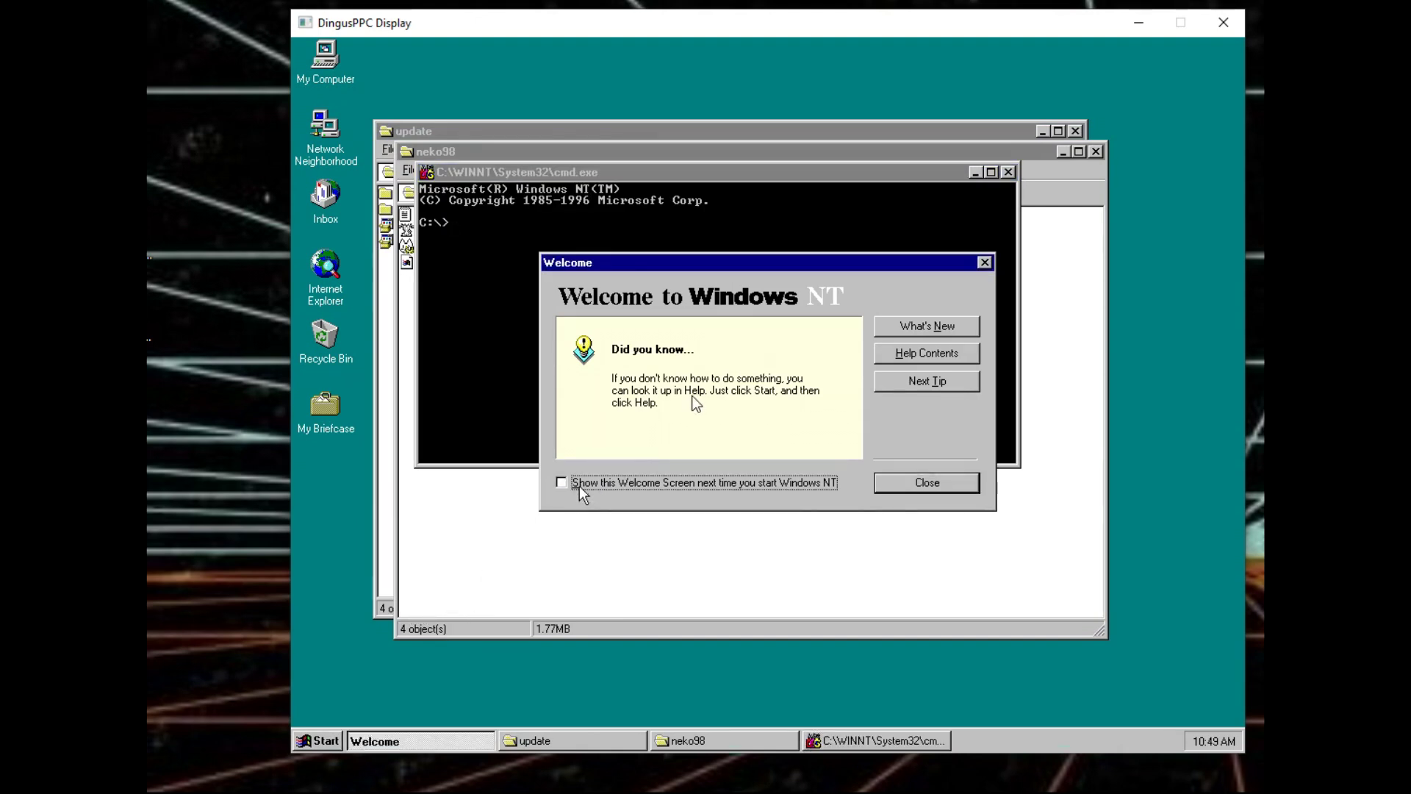
click(898, 488)
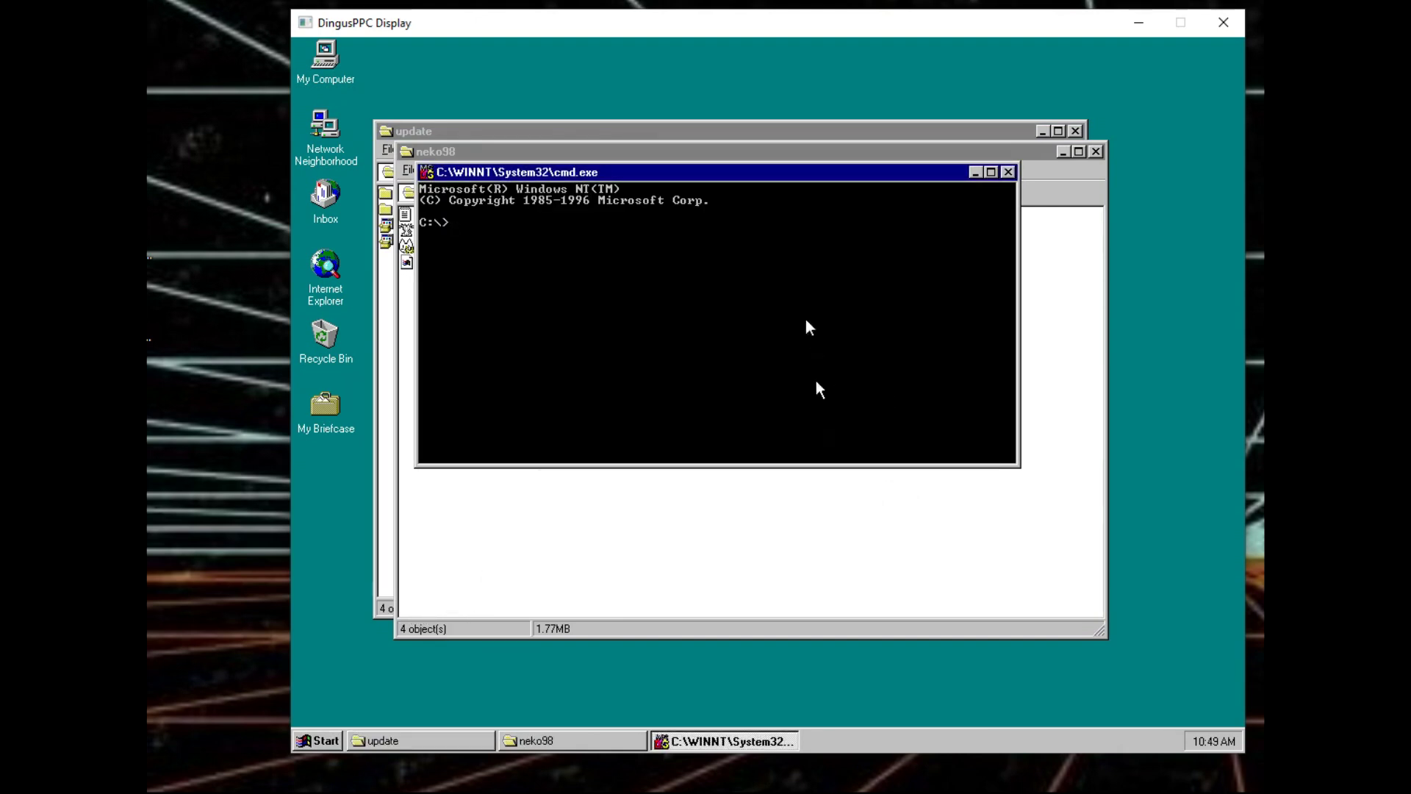
- Change to C:\bin, fixing the mistyped path, and list its files
text(cd ini)
key(Return)
key(Up)
key(BackSpace)
key(Return)
text(dir)
key(Return)
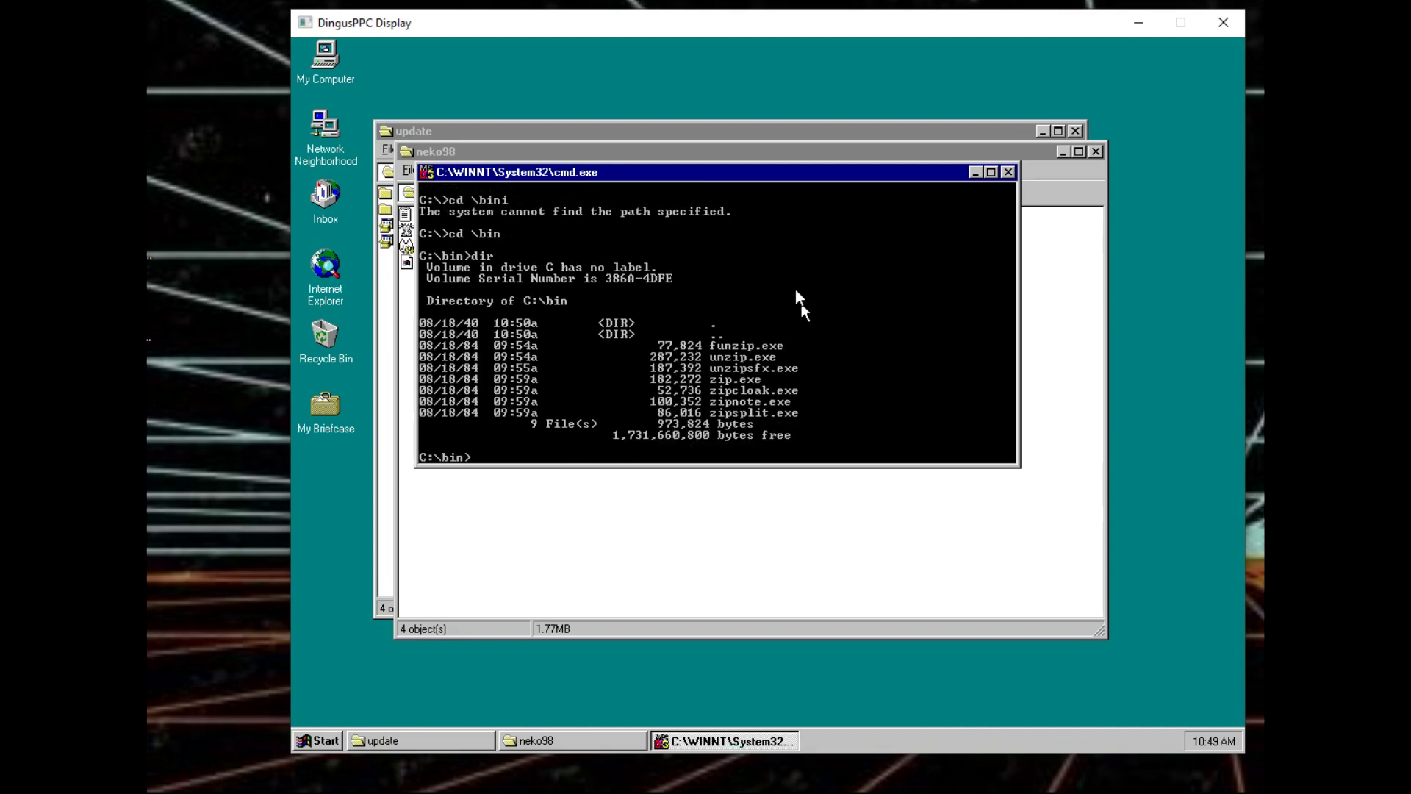
- Show the zip and unzip usage help and list C:\bin again
text(zip)
key(Return)
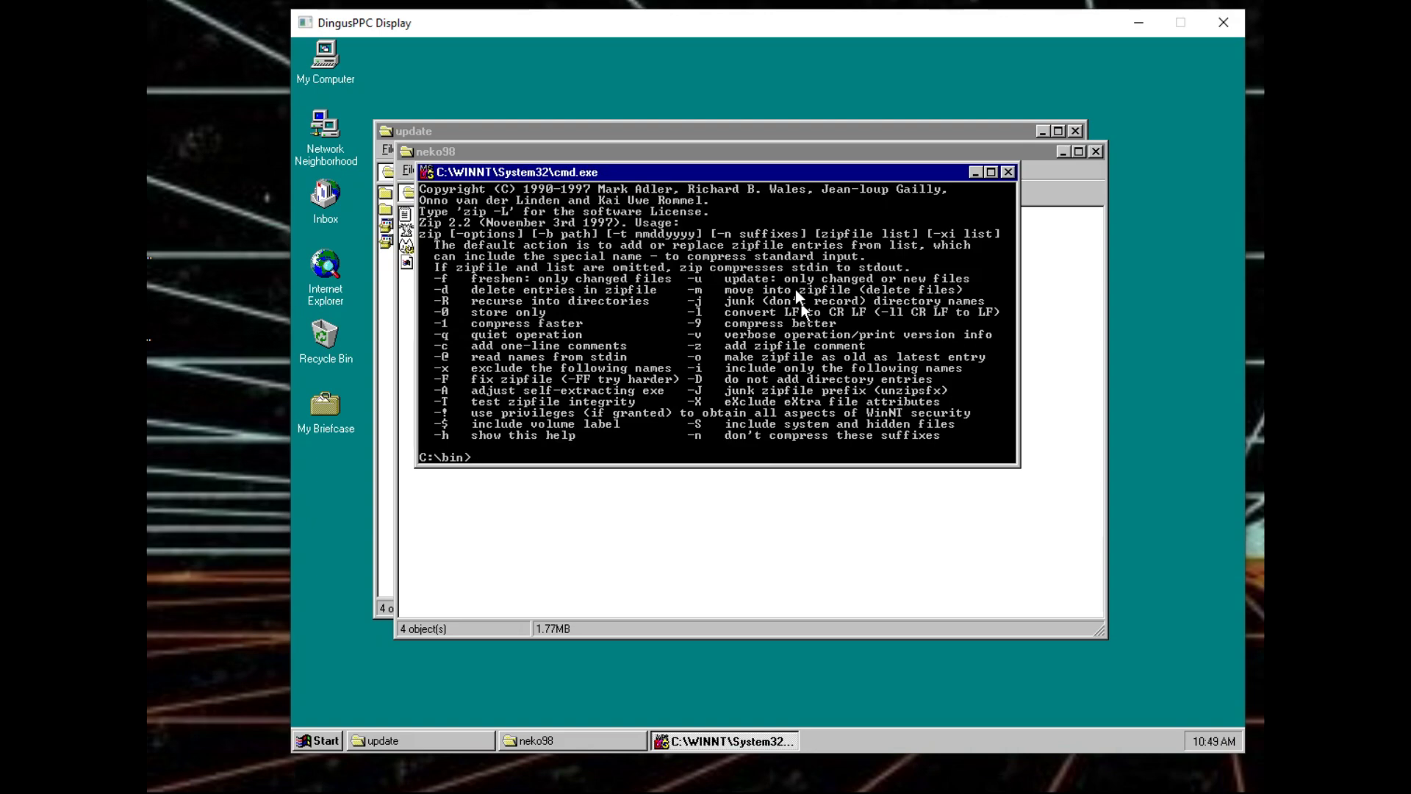
text(dir)
key(Return)
text(un)
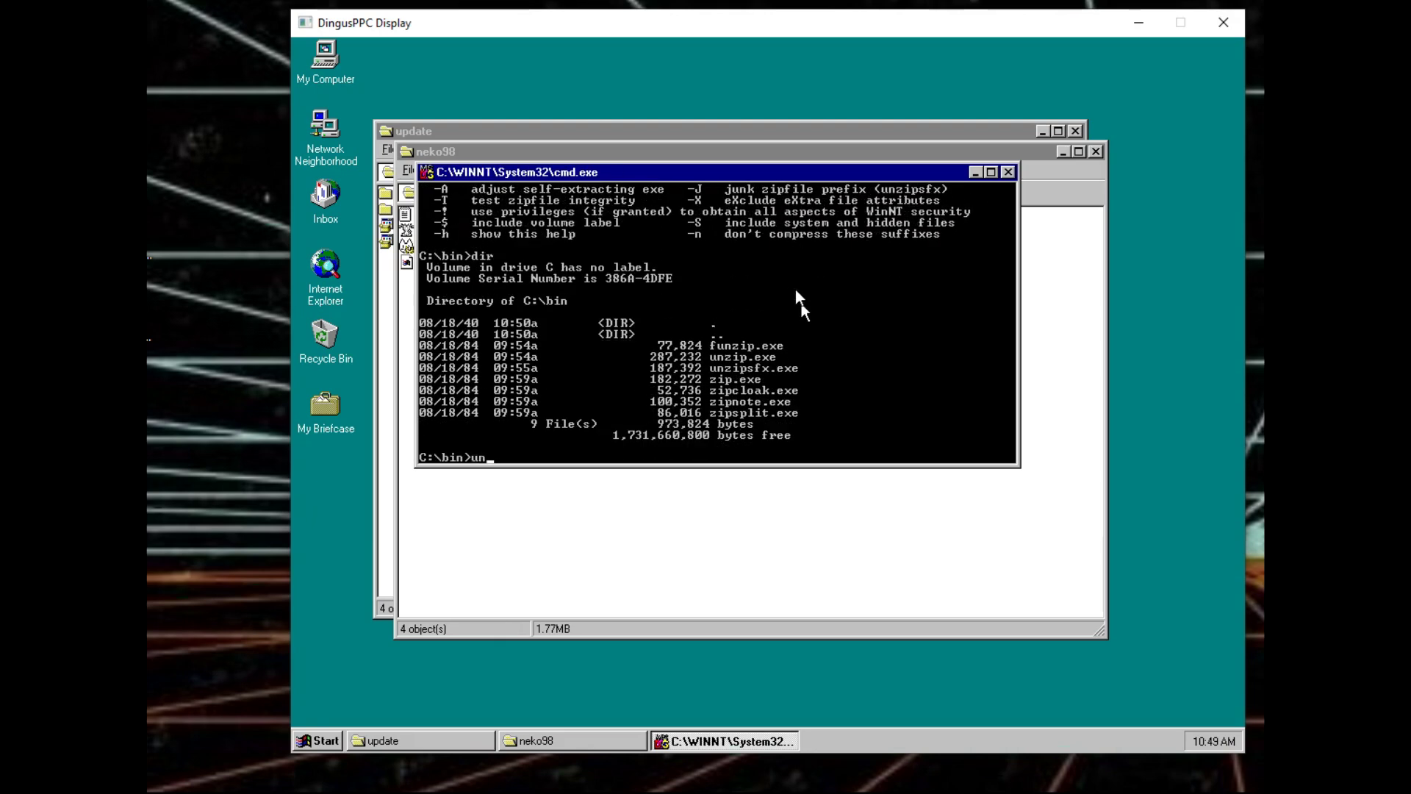
text(zip)
key(Return)
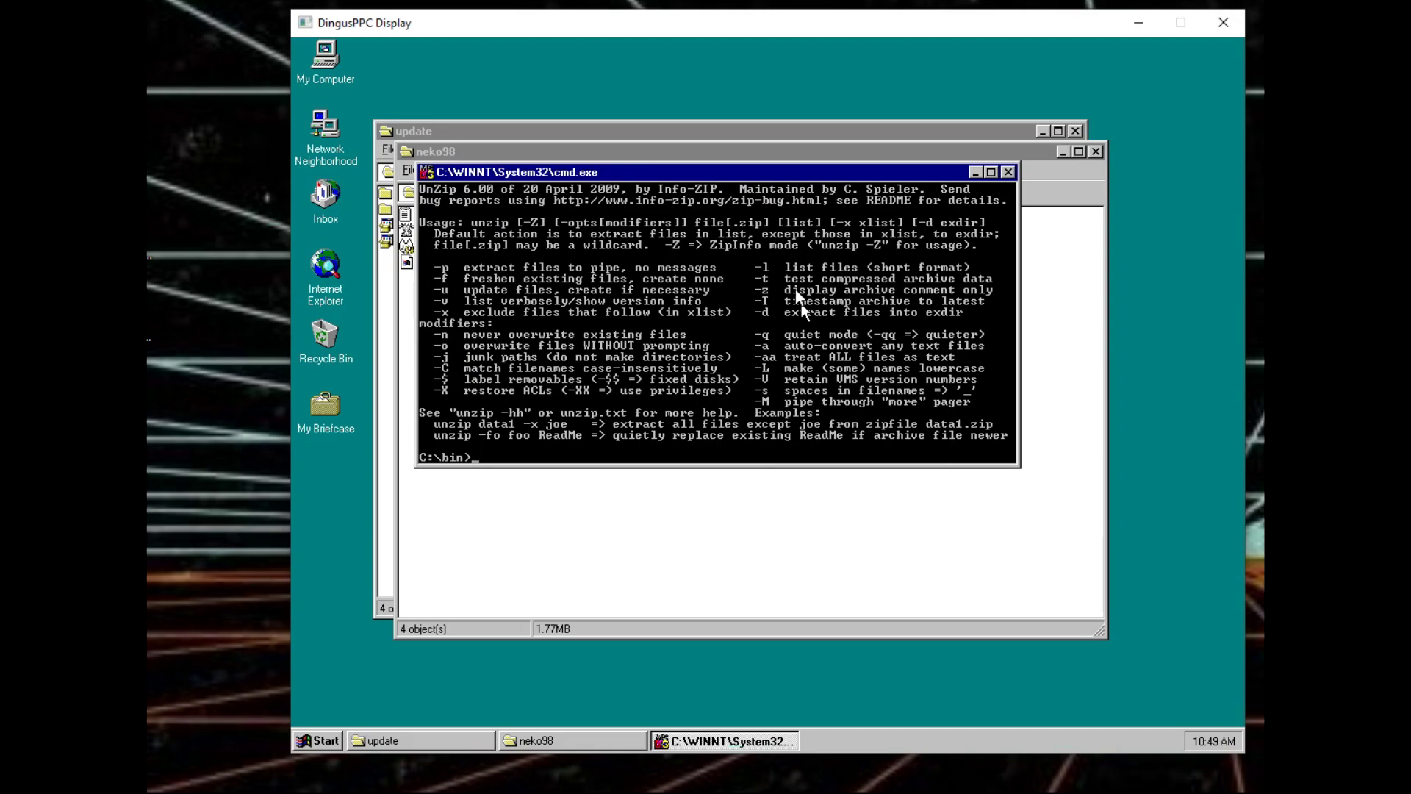
- List the root of C:, enter C:\doom, list it, and launch doom
text(cd \)
key(Return)
text(dir)
key(Return)
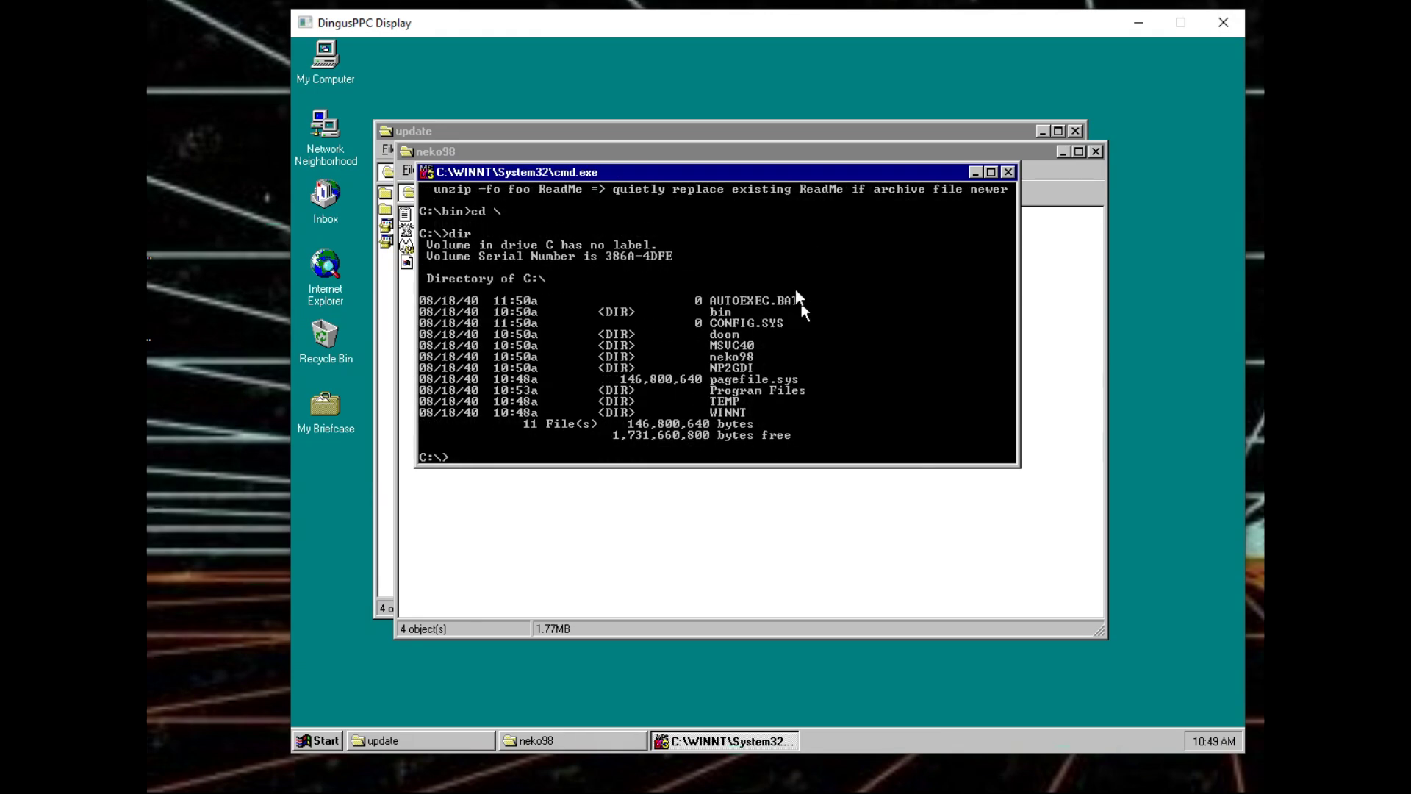
text(cd doom)
key(Return)
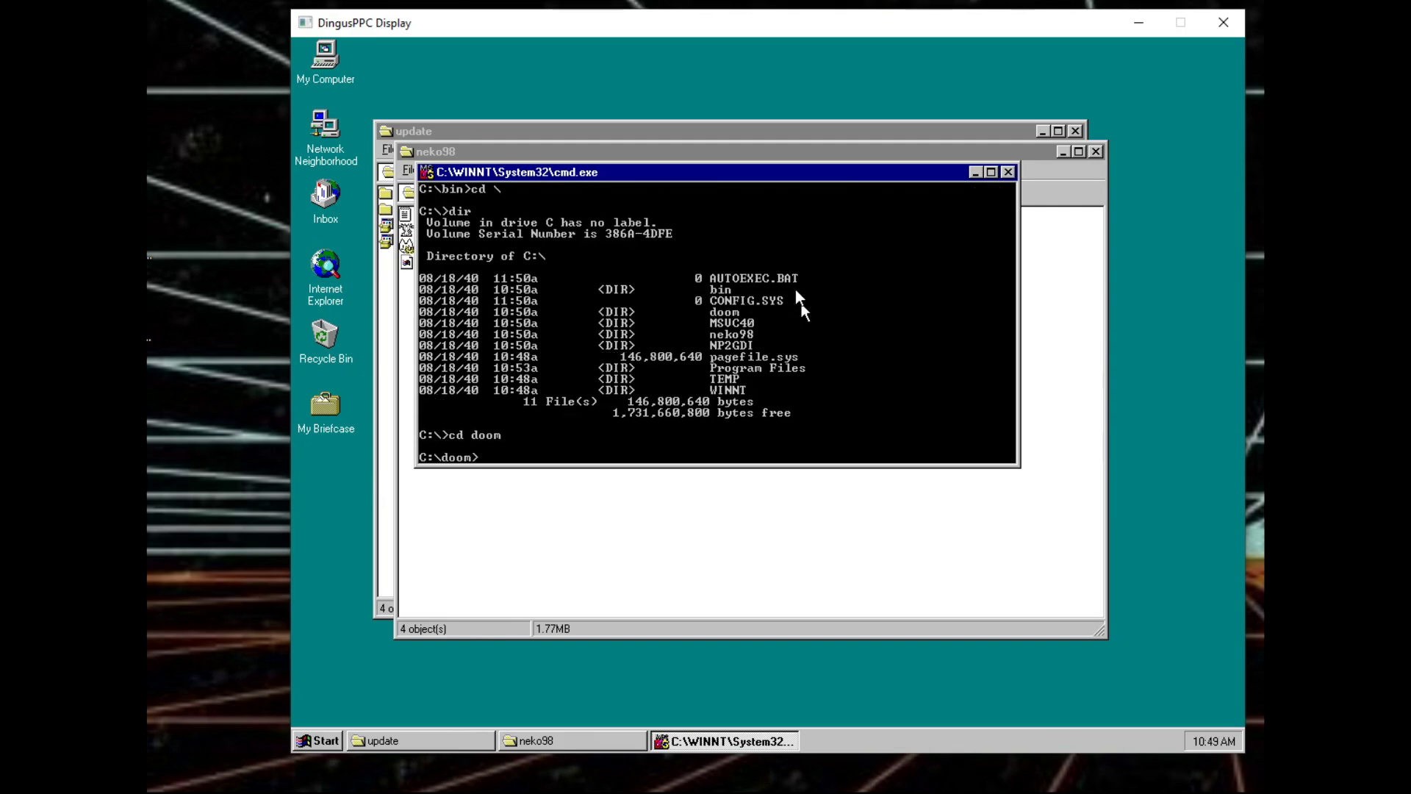
text(dir)
key(Return)
text(doom)
key(Return)
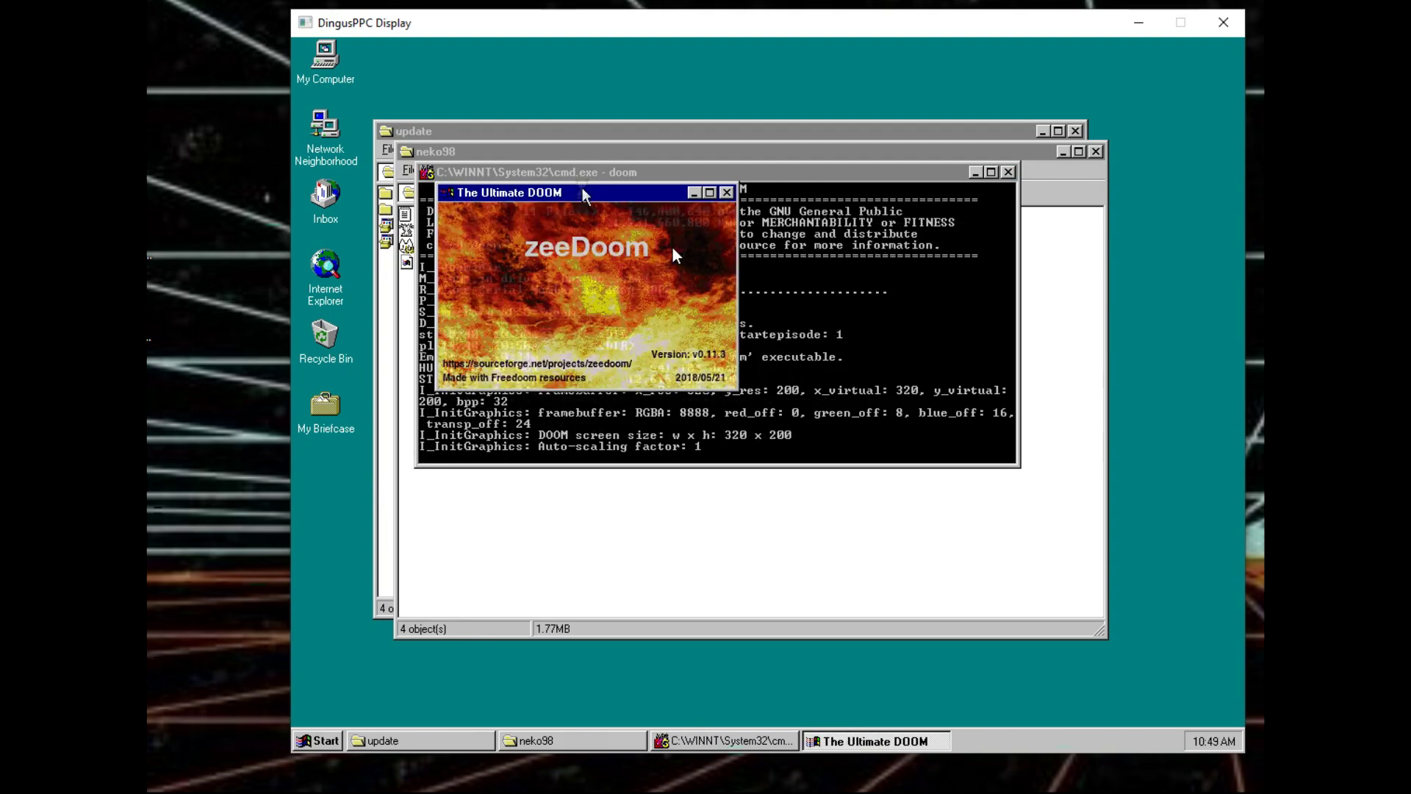
- Move the Doom window slightly right and start a new game through the menus
drag(585, 195, 632, 197)
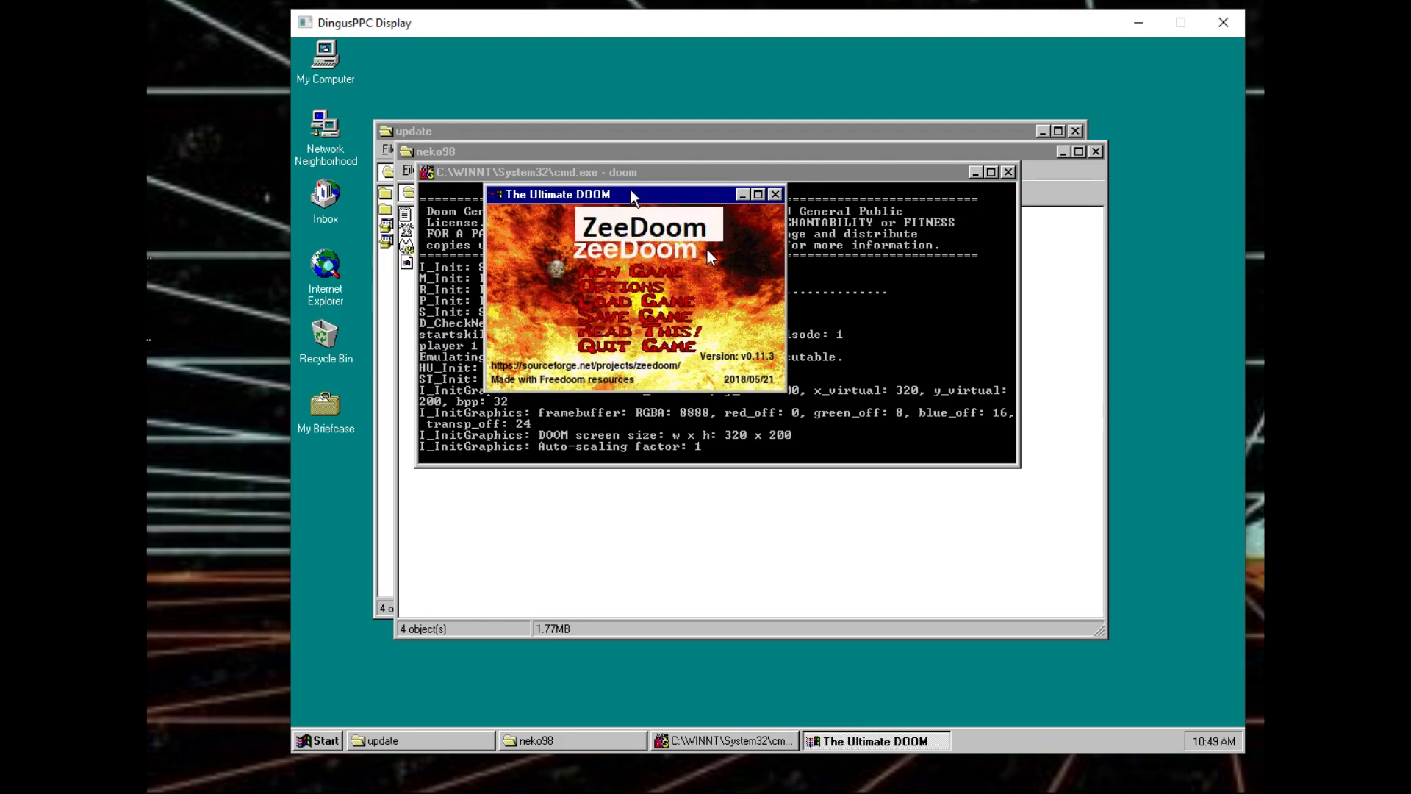
key(Return)
key(Return)
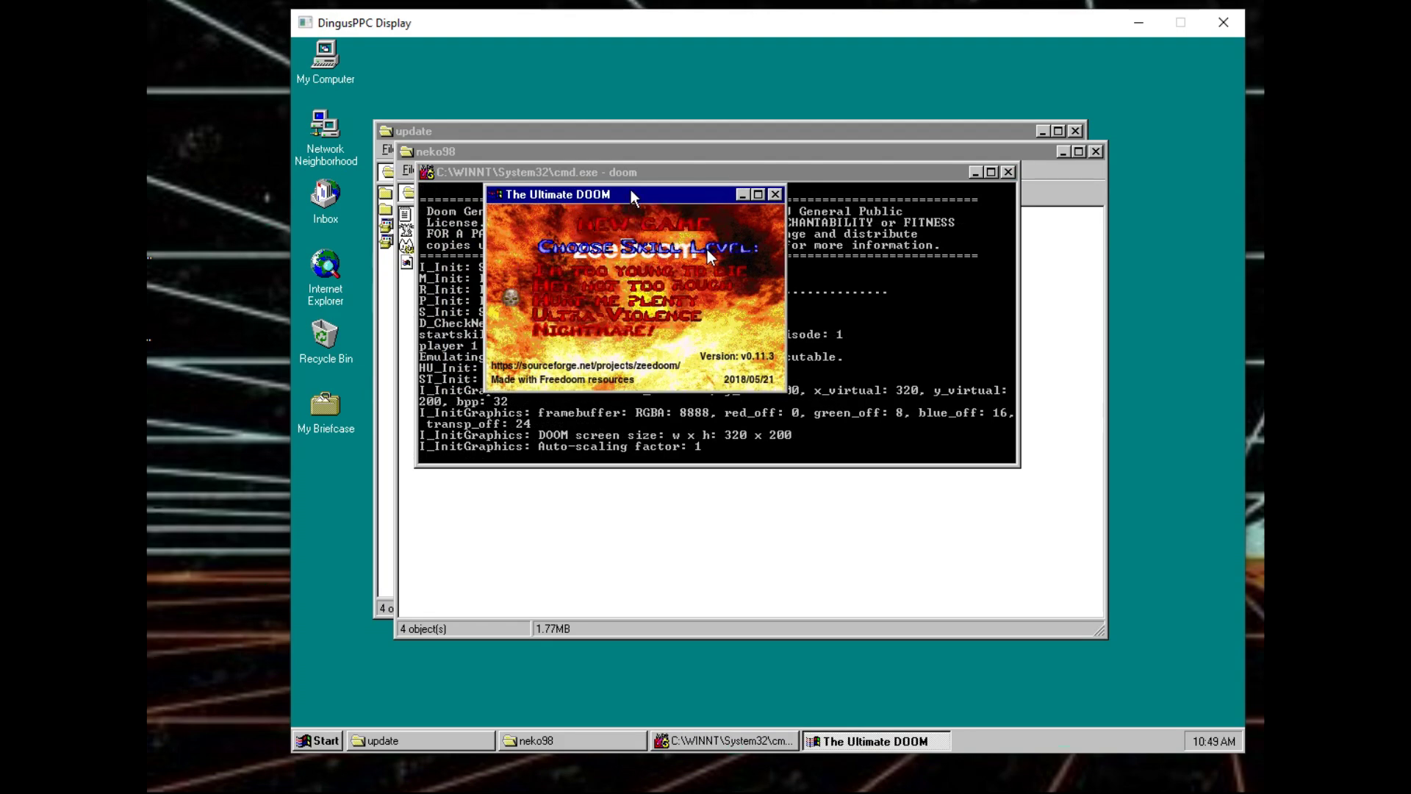
key(Return)
- Walk through the first level's corridors toward the brown room, then bring up the F10 quit prompt
key(Up)
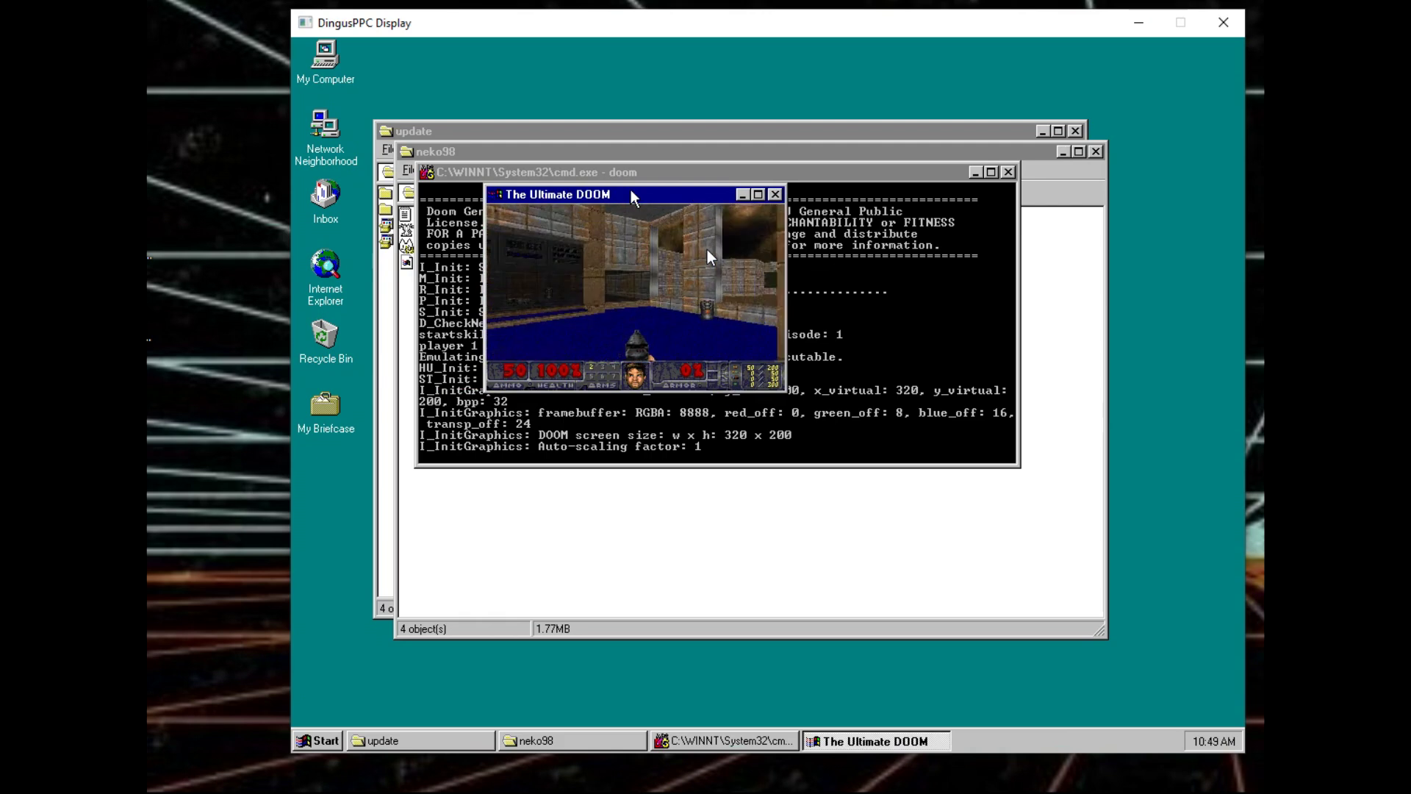
key(Up)
key(Left)
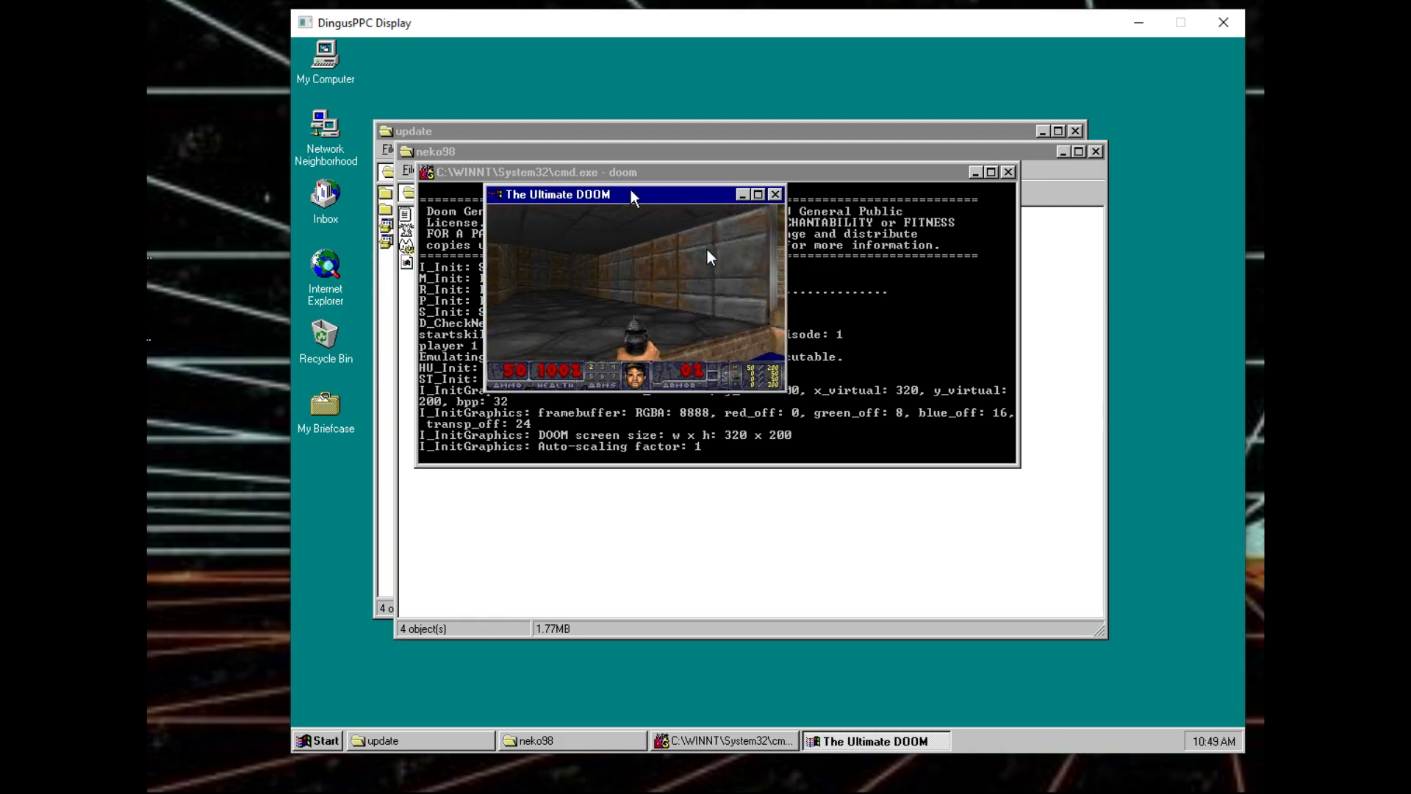
key(Up)
key(Left)
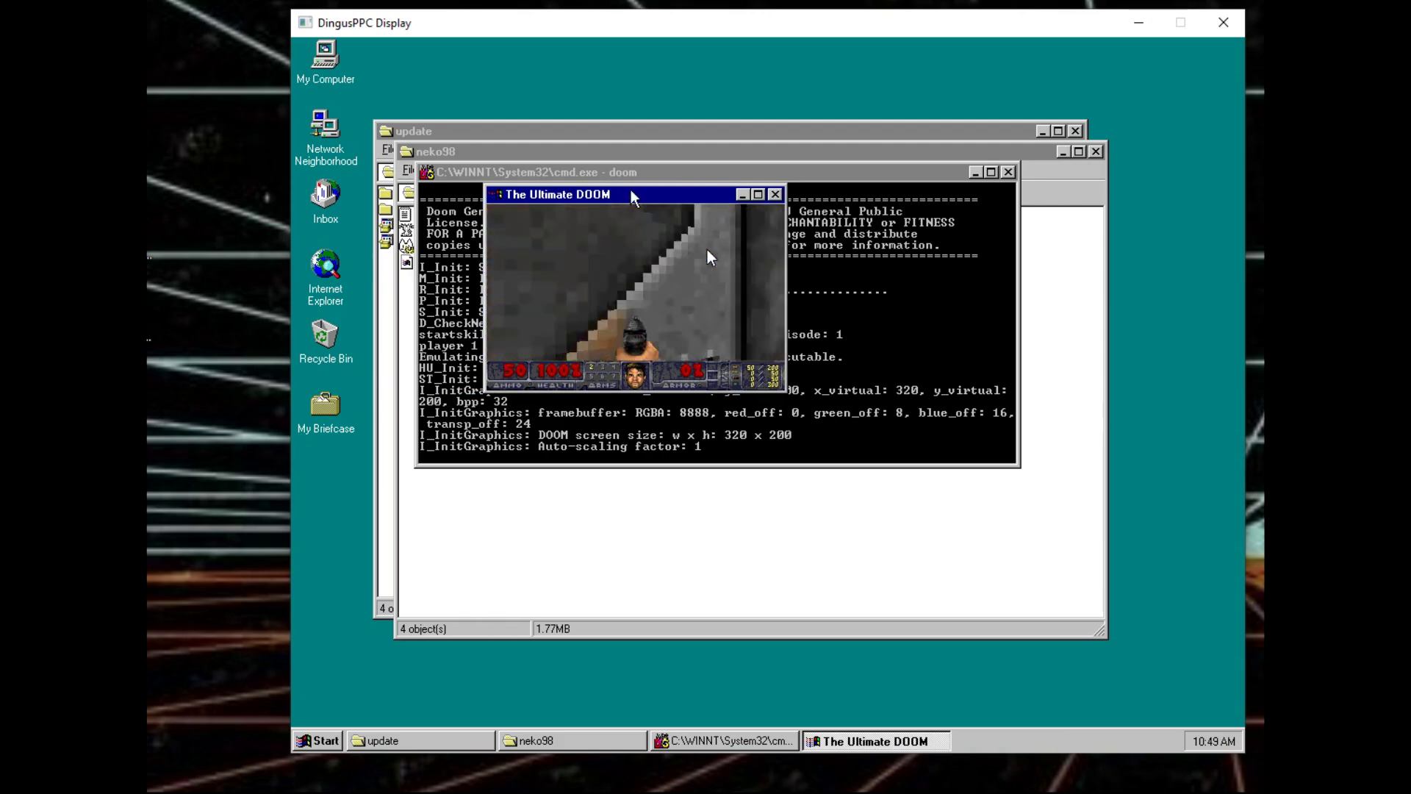
key(Left)
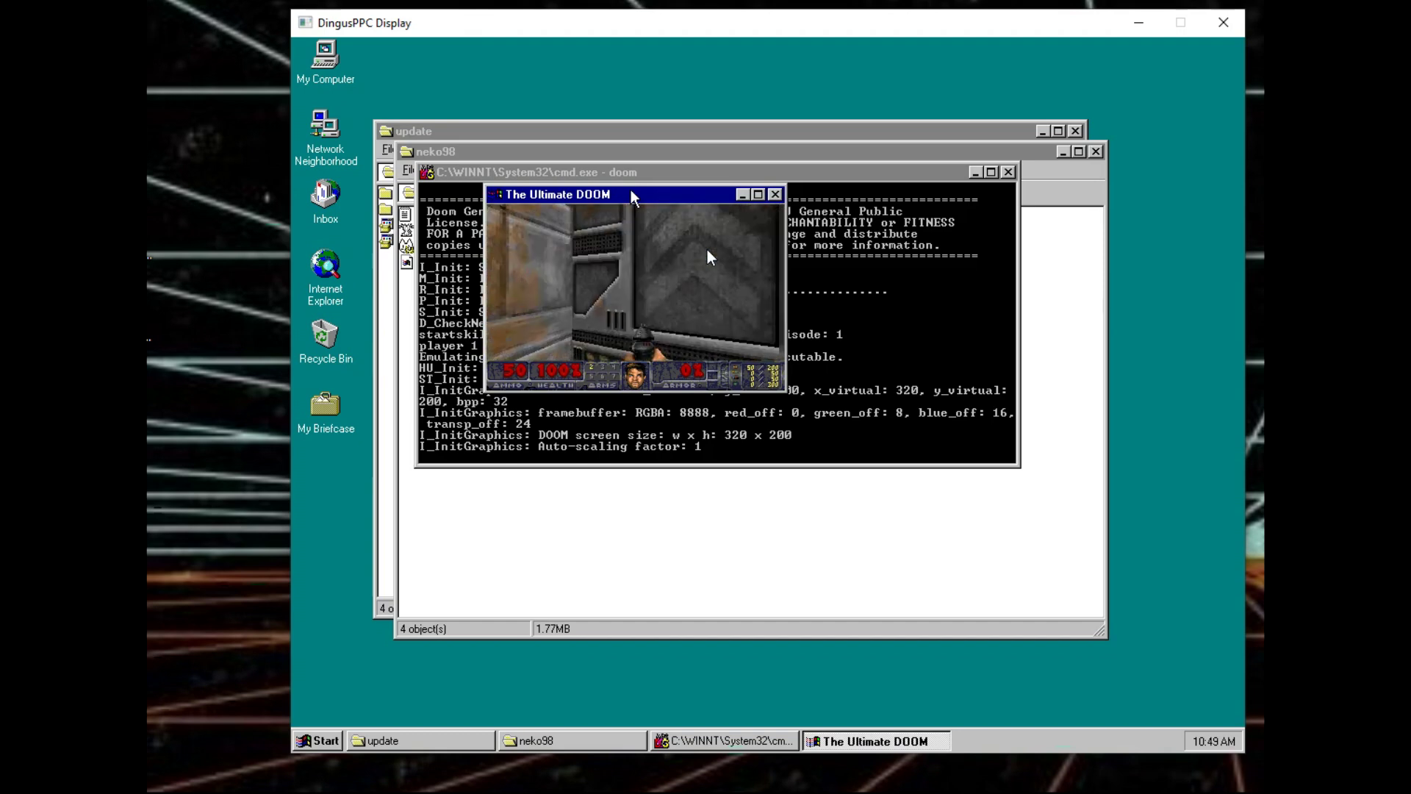
key(Left)
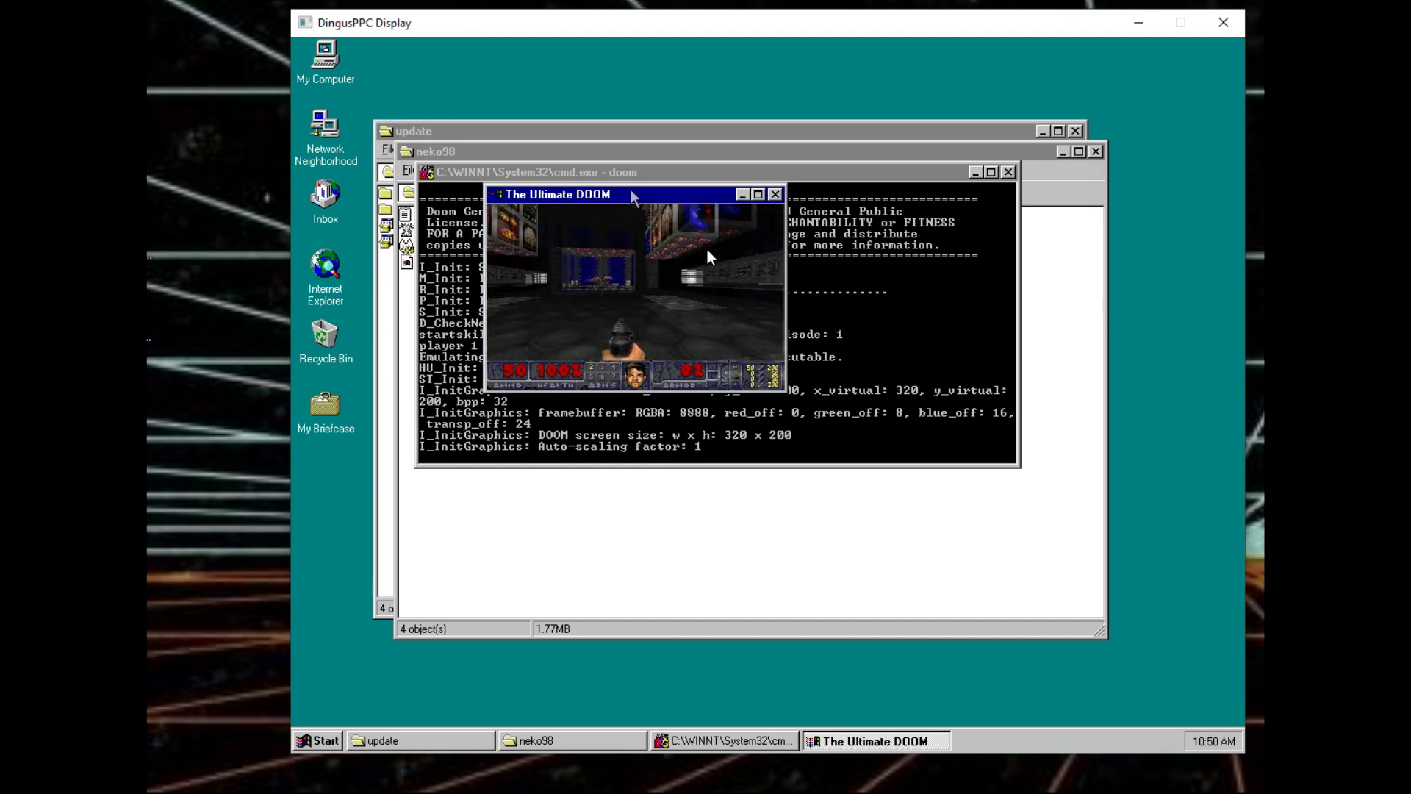
key(Left)
key(Up)
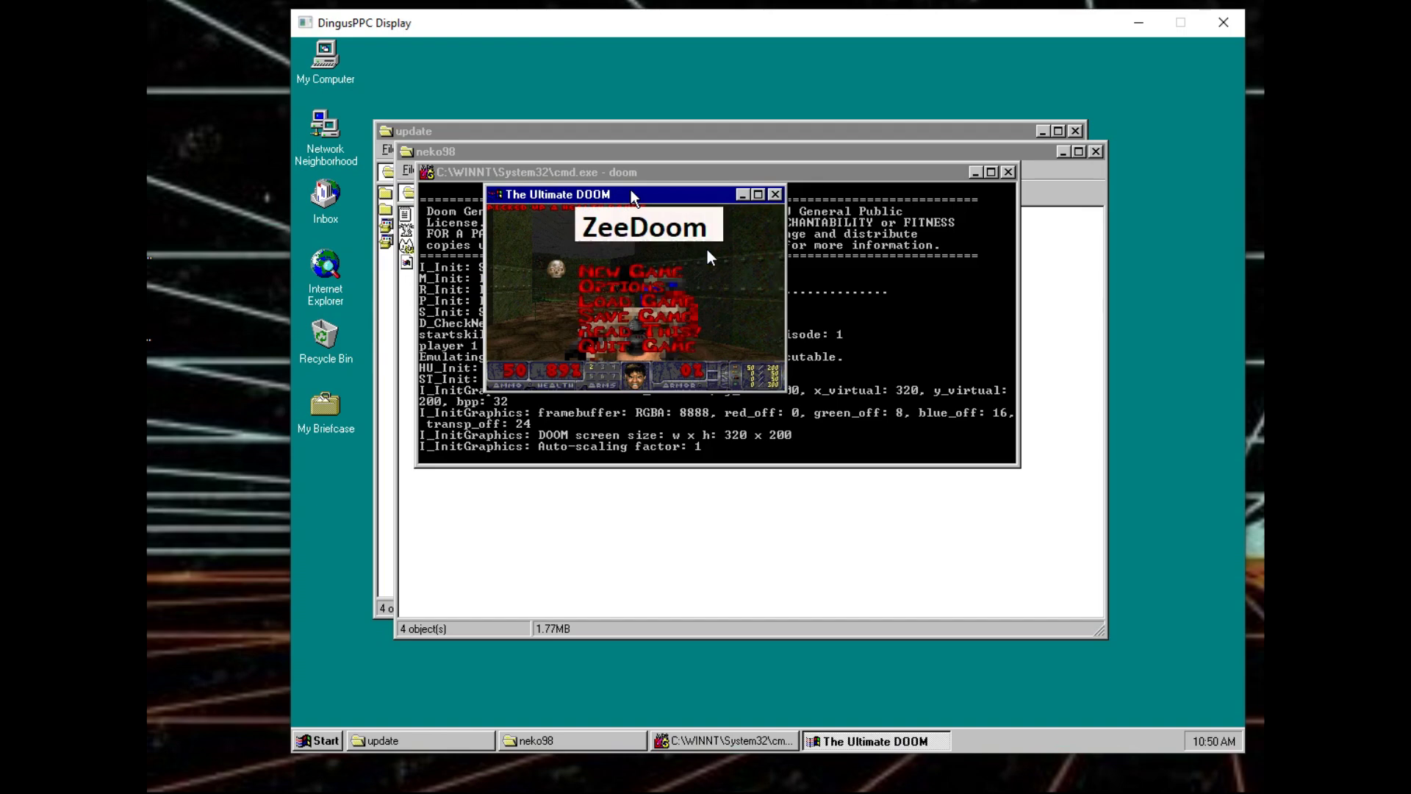
key(F10)
- Confirm quitting Doom with Y, return to the root folder, and list it
key(y)
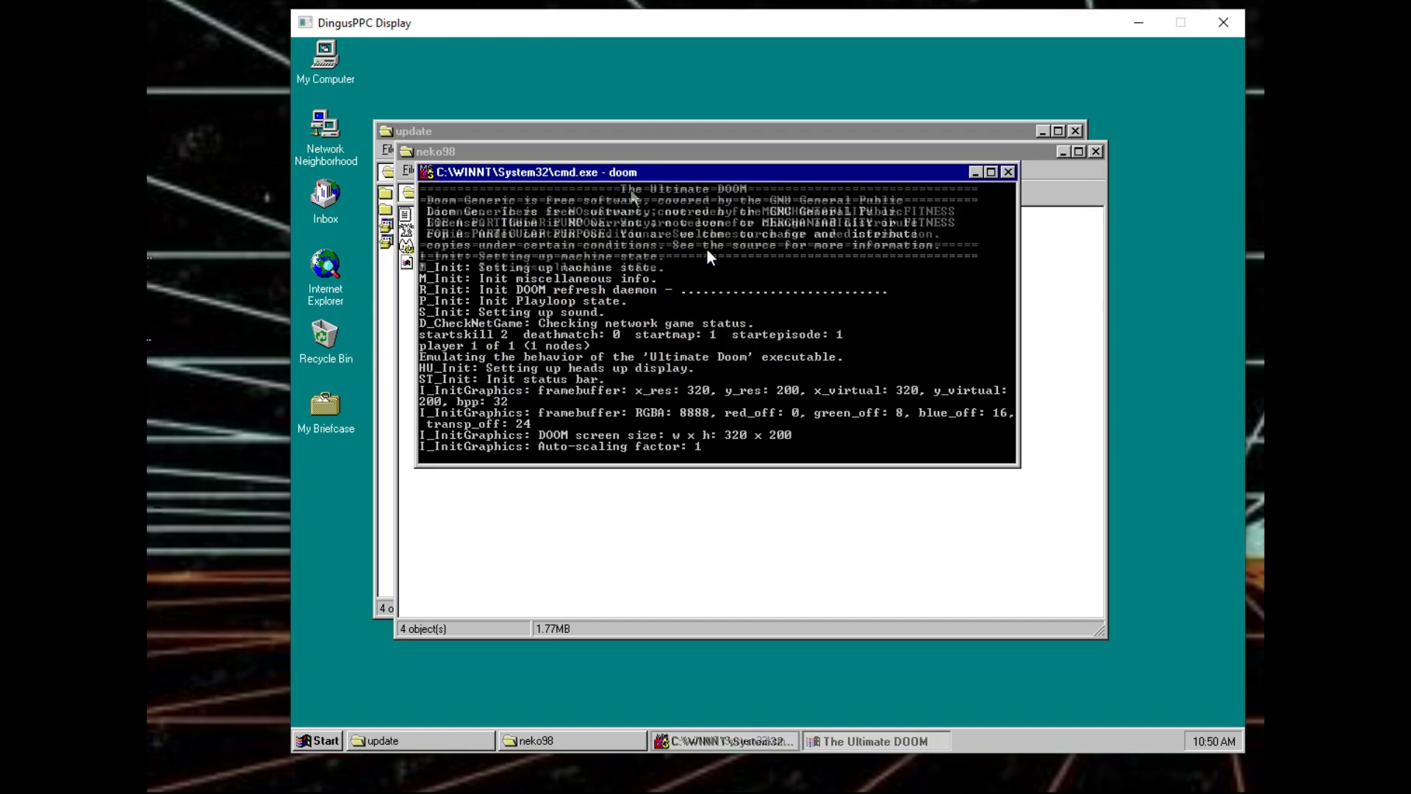
text(cd ..)
key(Return)
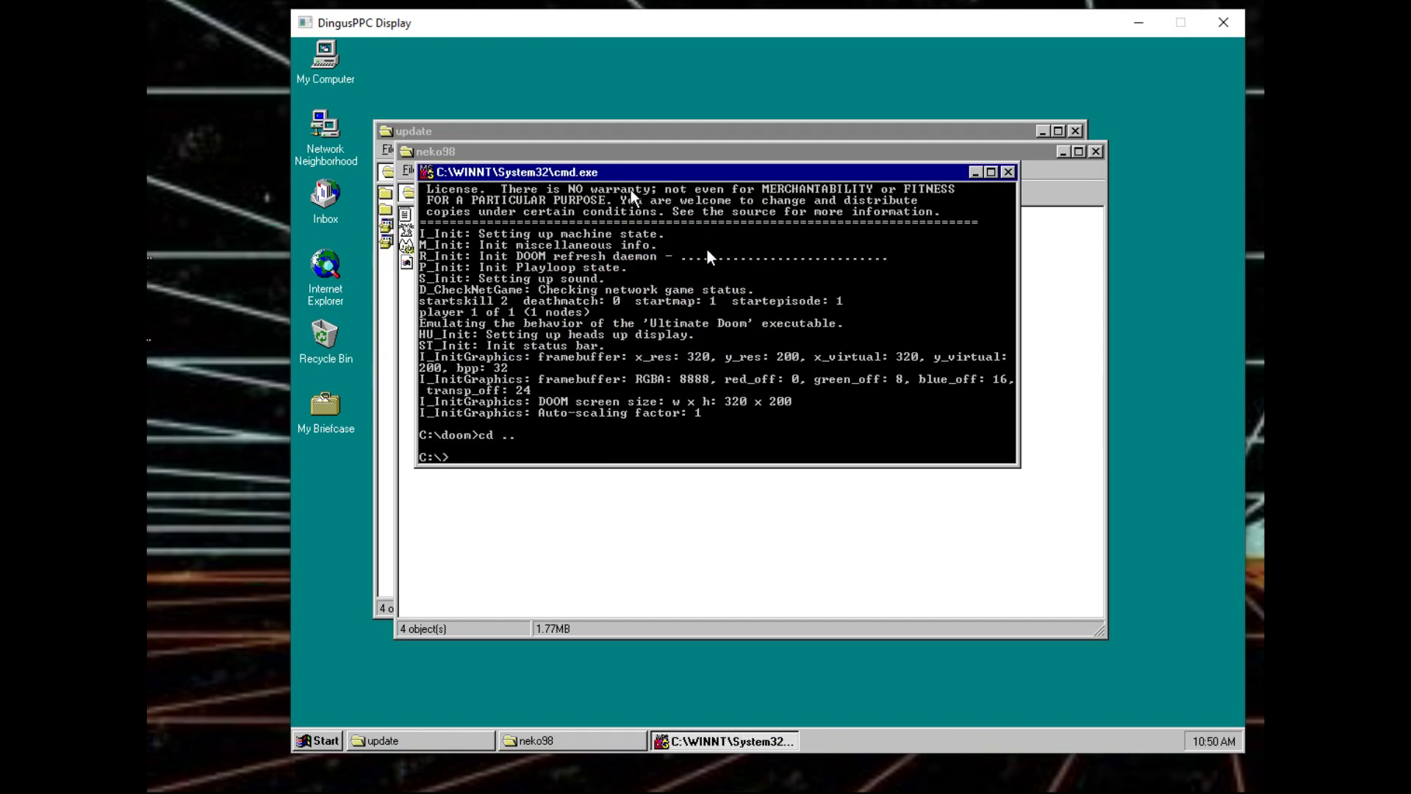
text(dir)
key(Return)
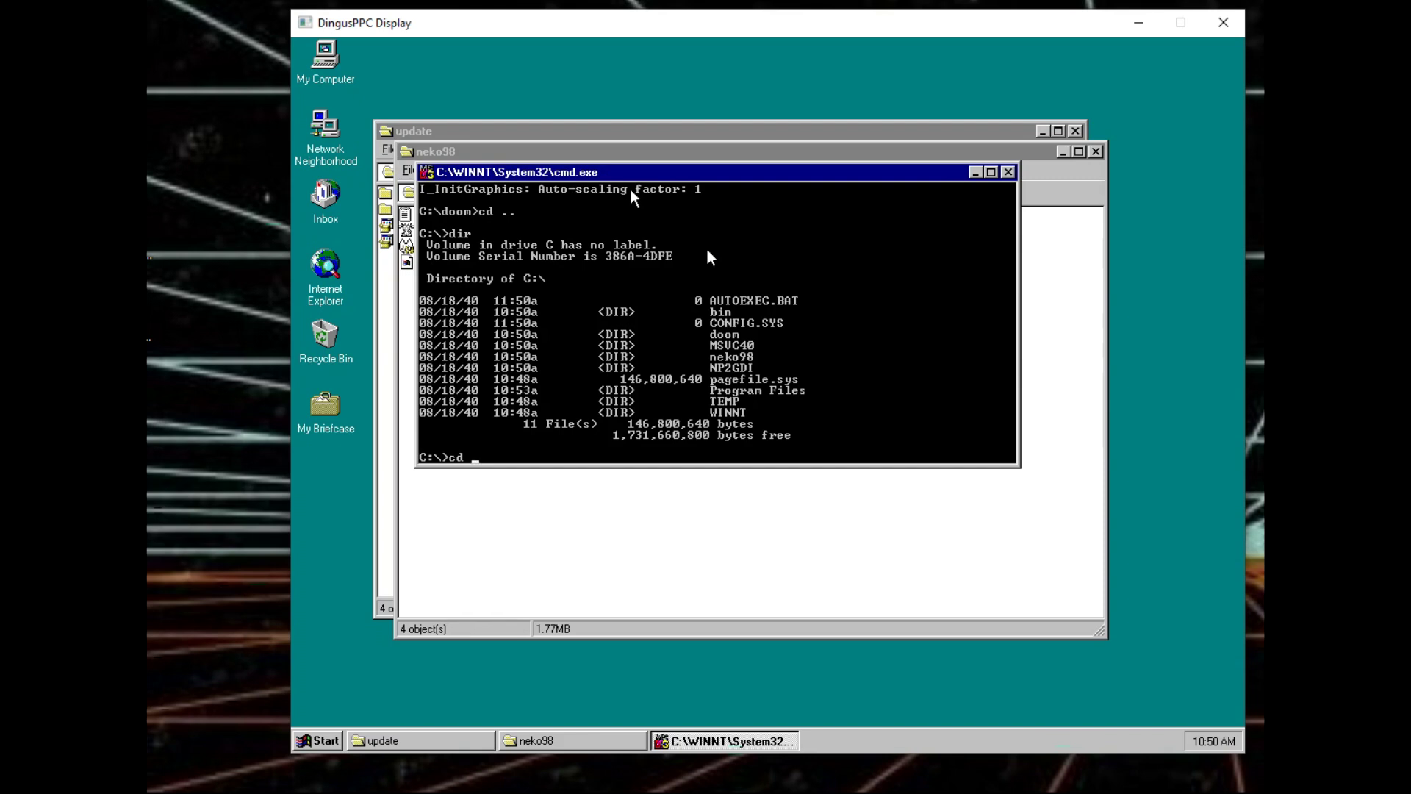
- Enter C:\NP2GDI and launch Neko Project II with np2cd
text(cd np2gdi)
key(Return)
text(dir)
key(Return)
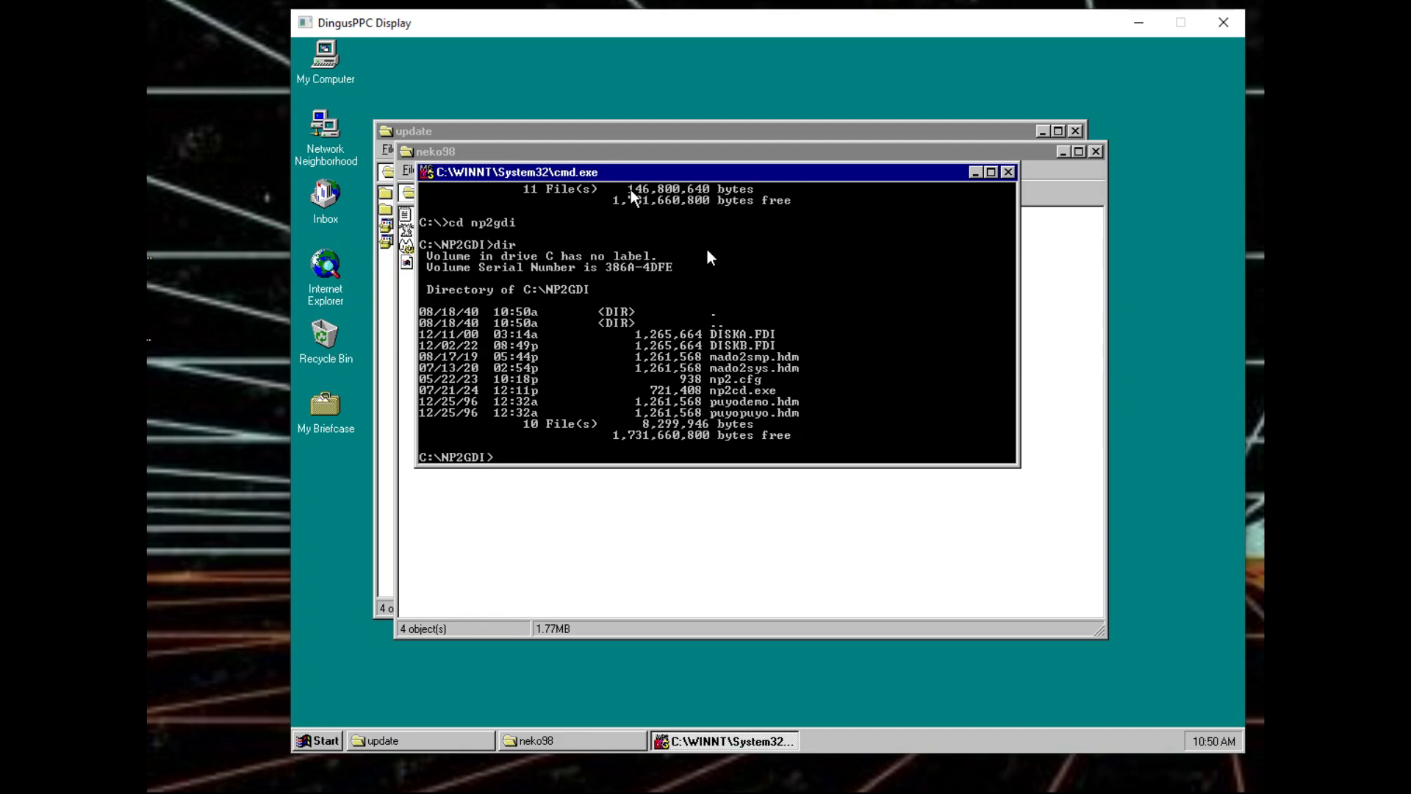
text(np2cd)
key(Return)
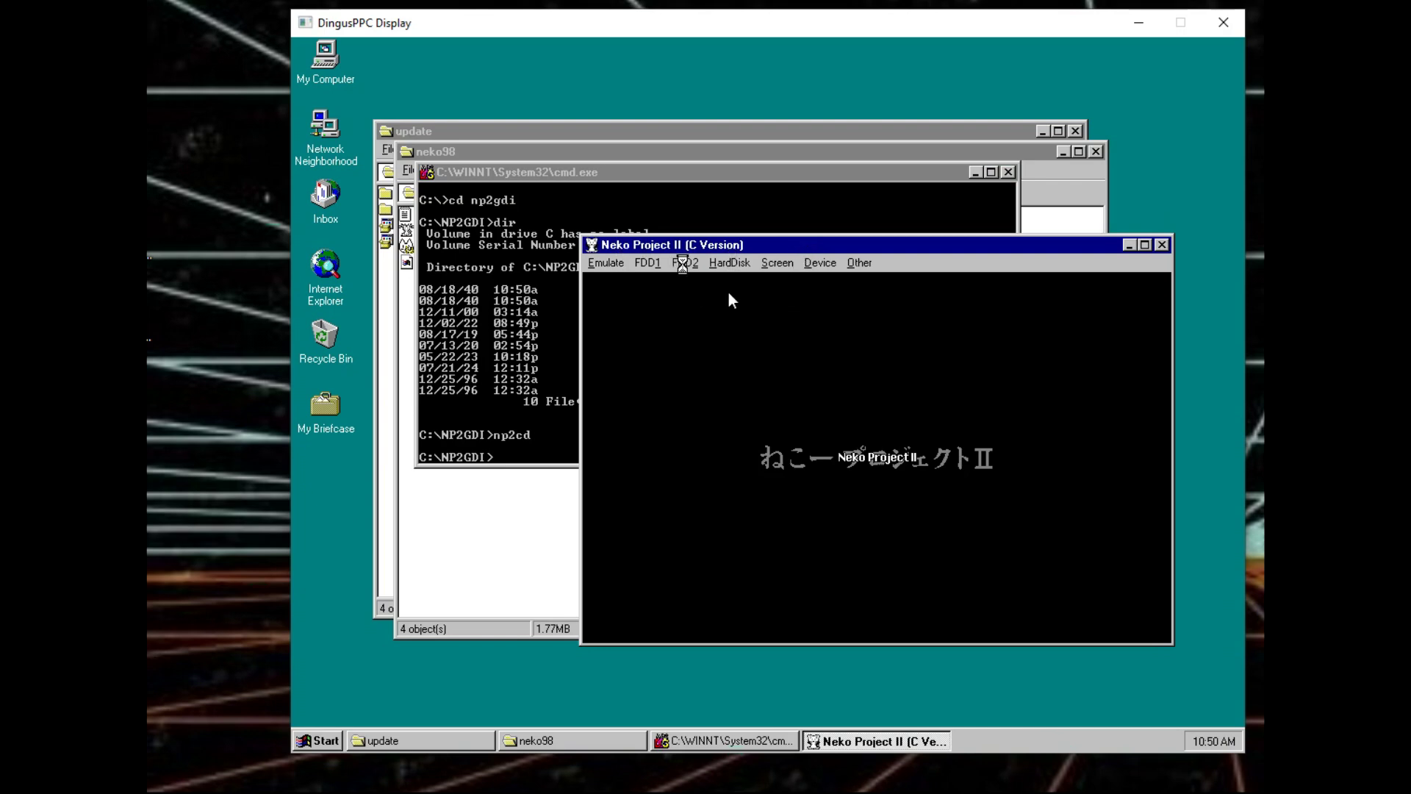
- Switch between the command prompt and Neko Project II, then close the emulator window
click(633, 232)
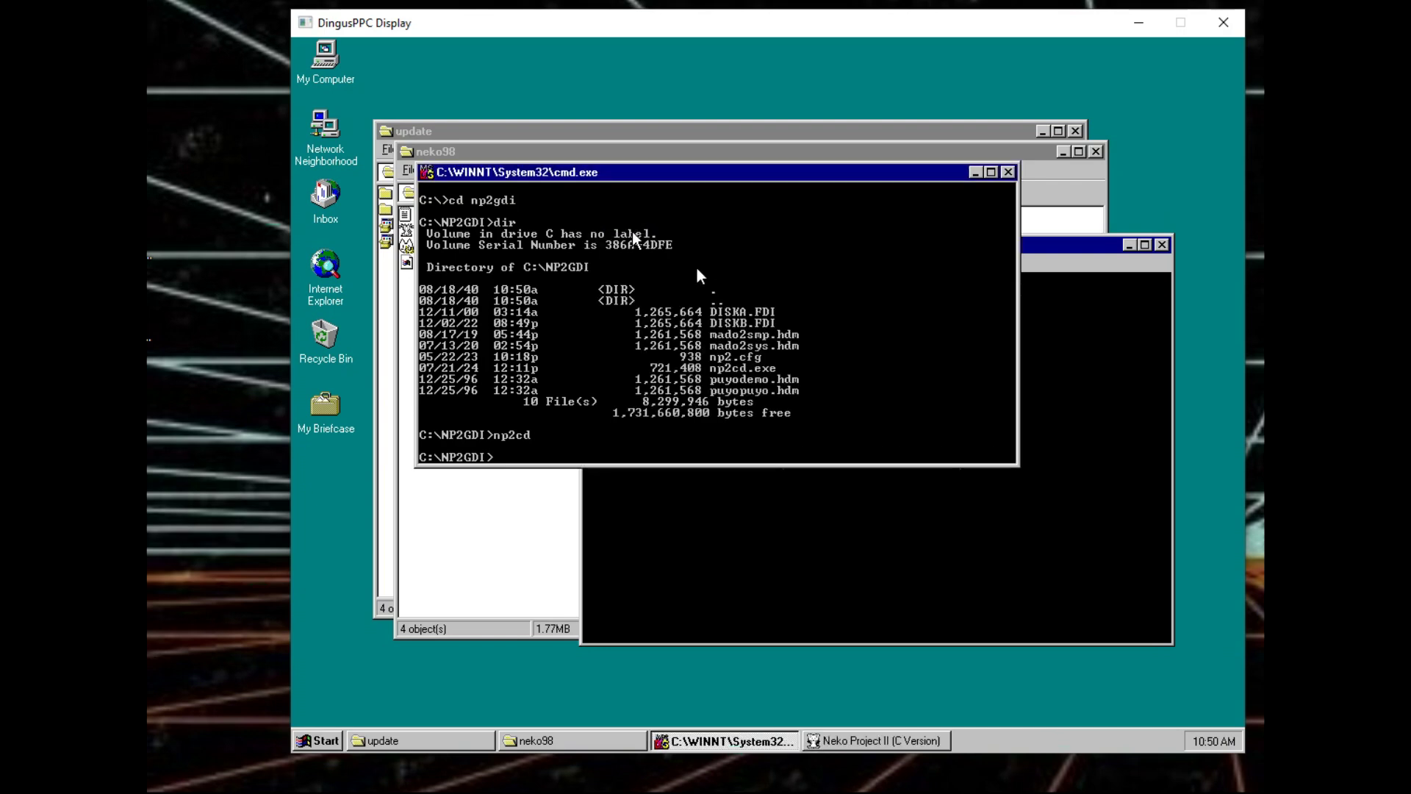
click(733, 619)
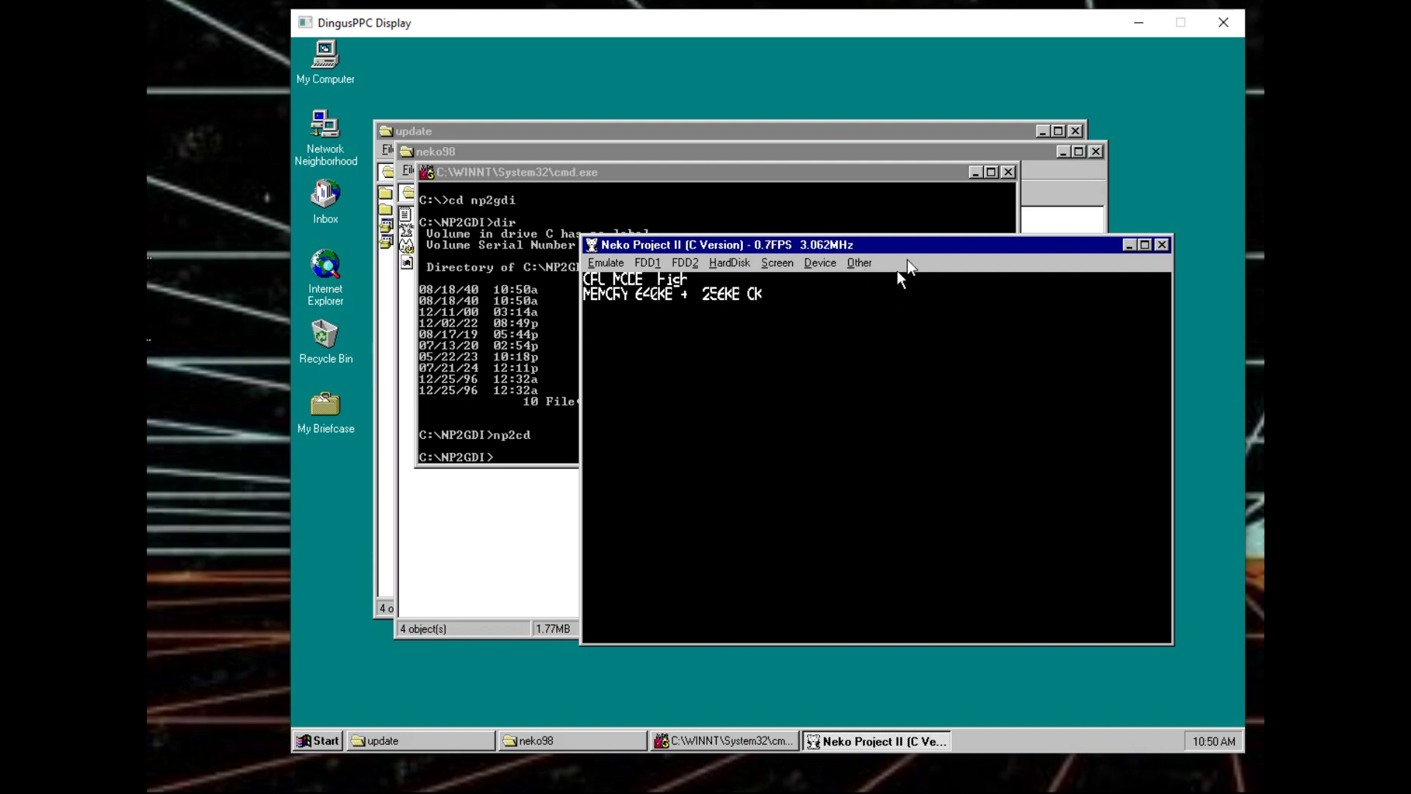
click(1162, 245)
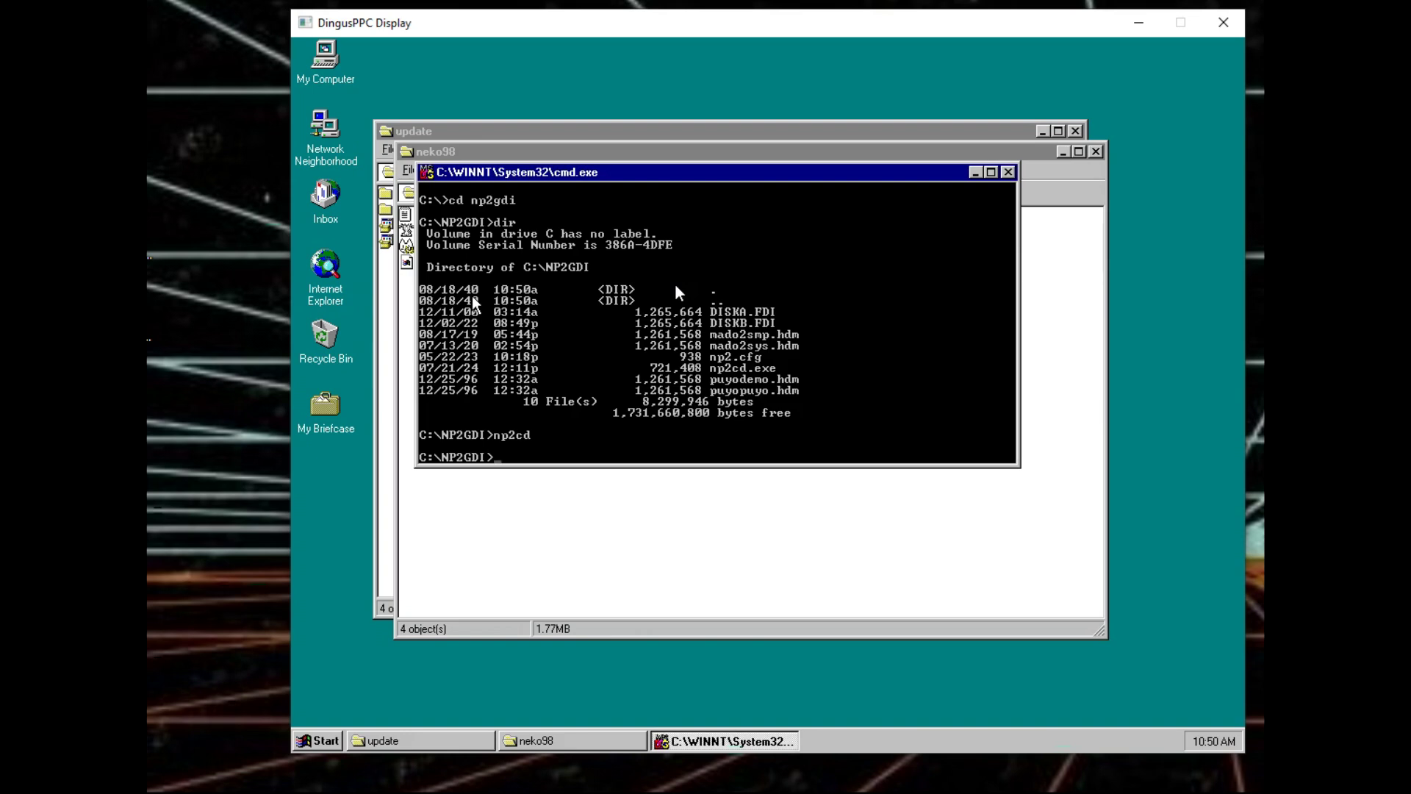
- Move up to the C:\ root, list it, then enter C:\MSVC40 and list its files
text(cd . .)
key(Return)
text(cd ..)
key(Return)
text(dir)
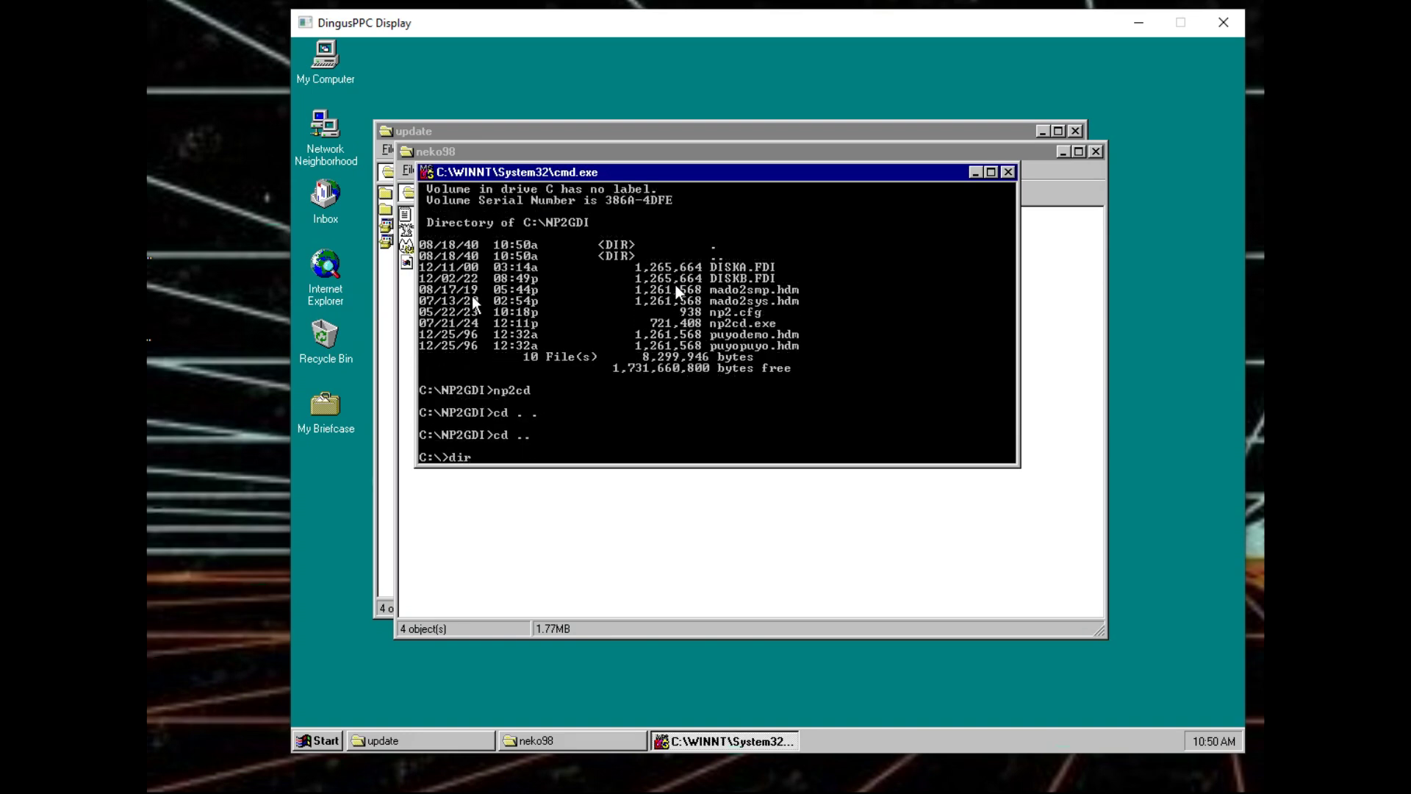
key(Return)
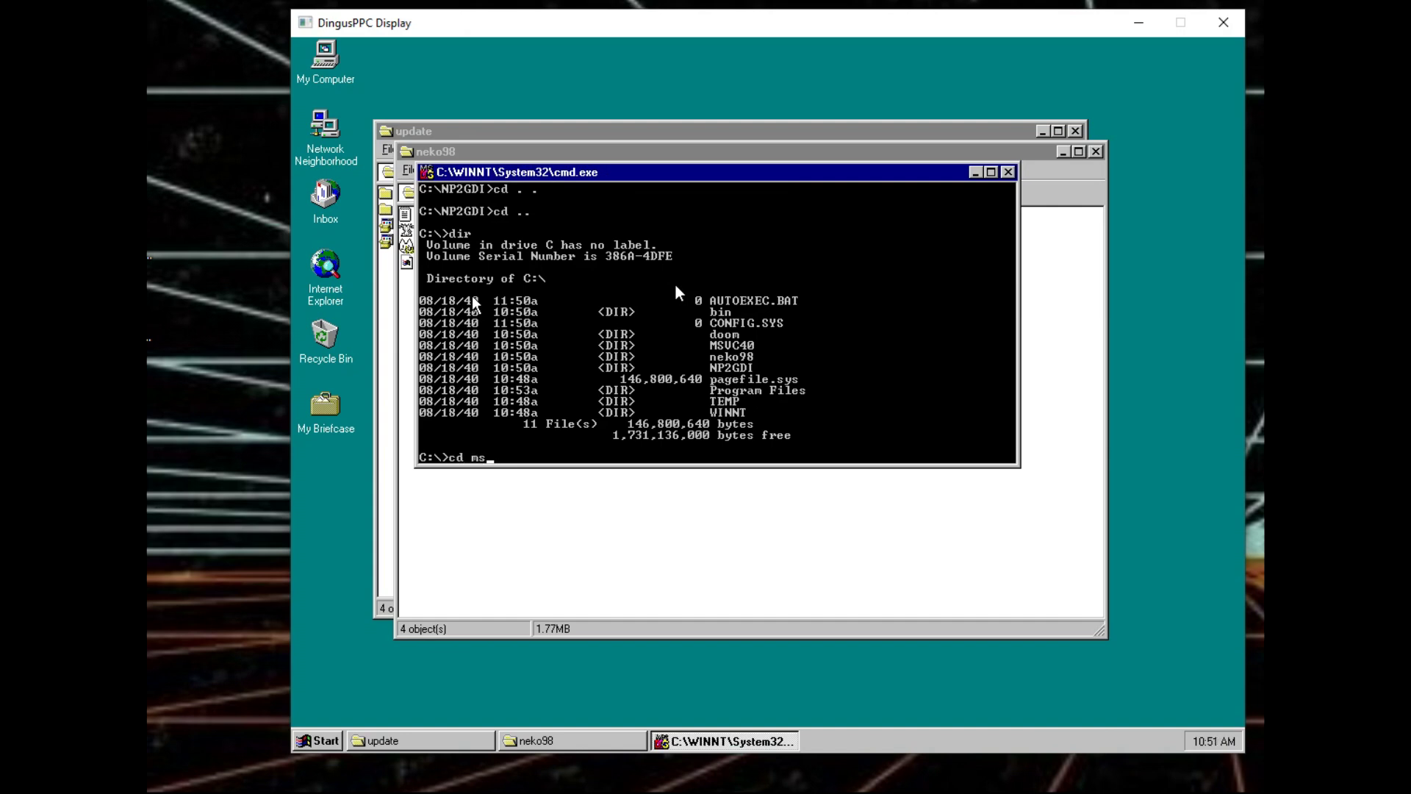
text(cd msvc40)
key(Return)
text(dir)
key(Return)
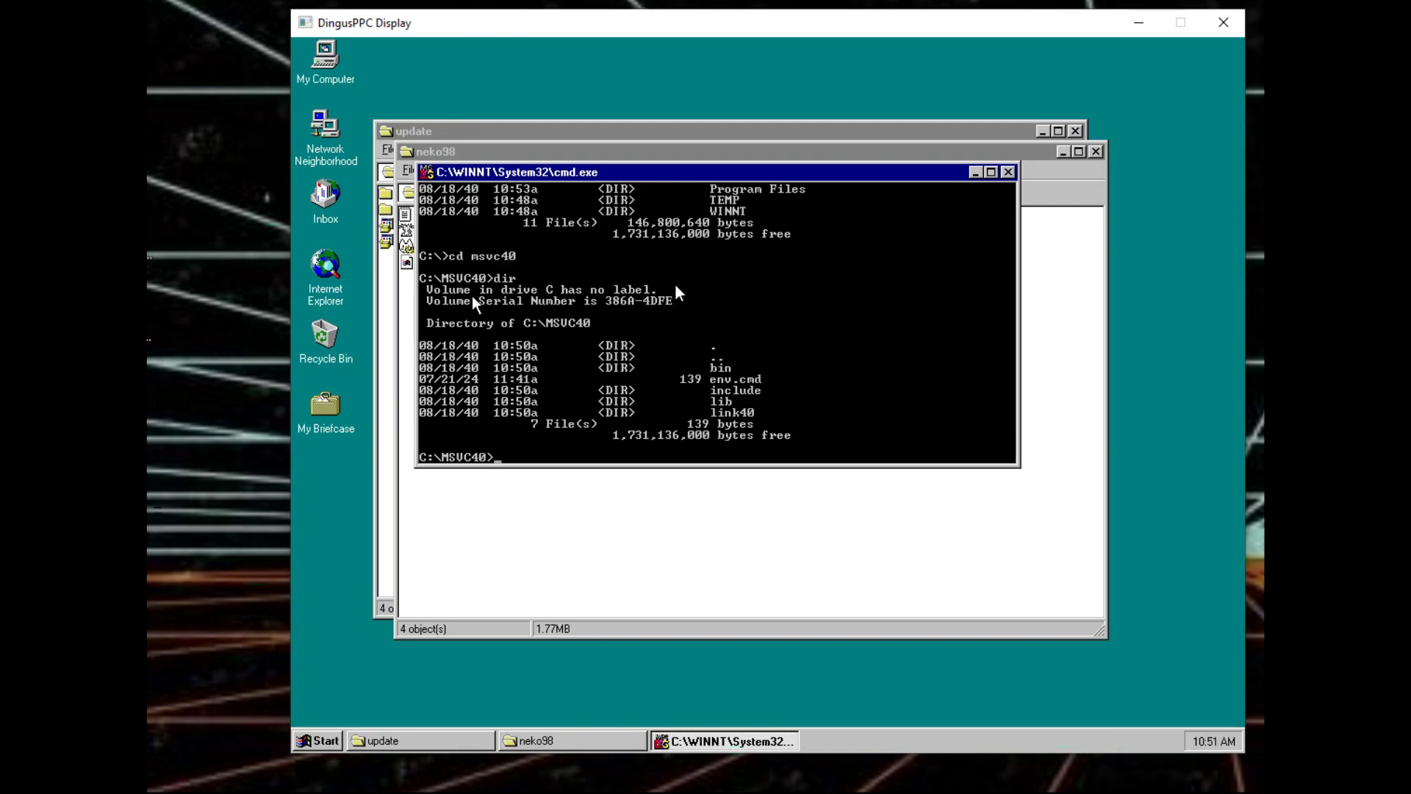
- Run env.cmd to set the Visual C++ 4.0 paths and confirm cl prints its usage banner
text(env)
key(Return)
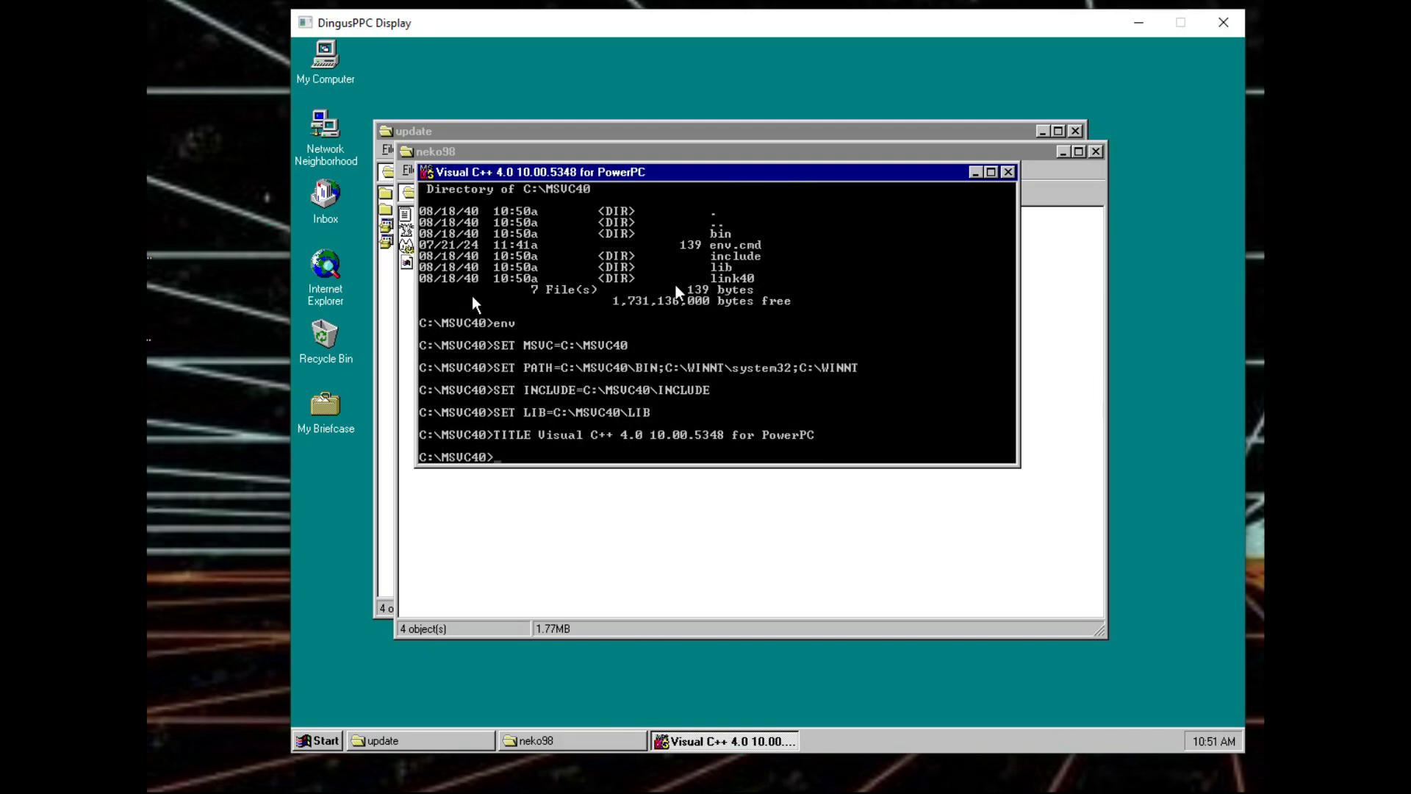
text(cl)
key(Return)
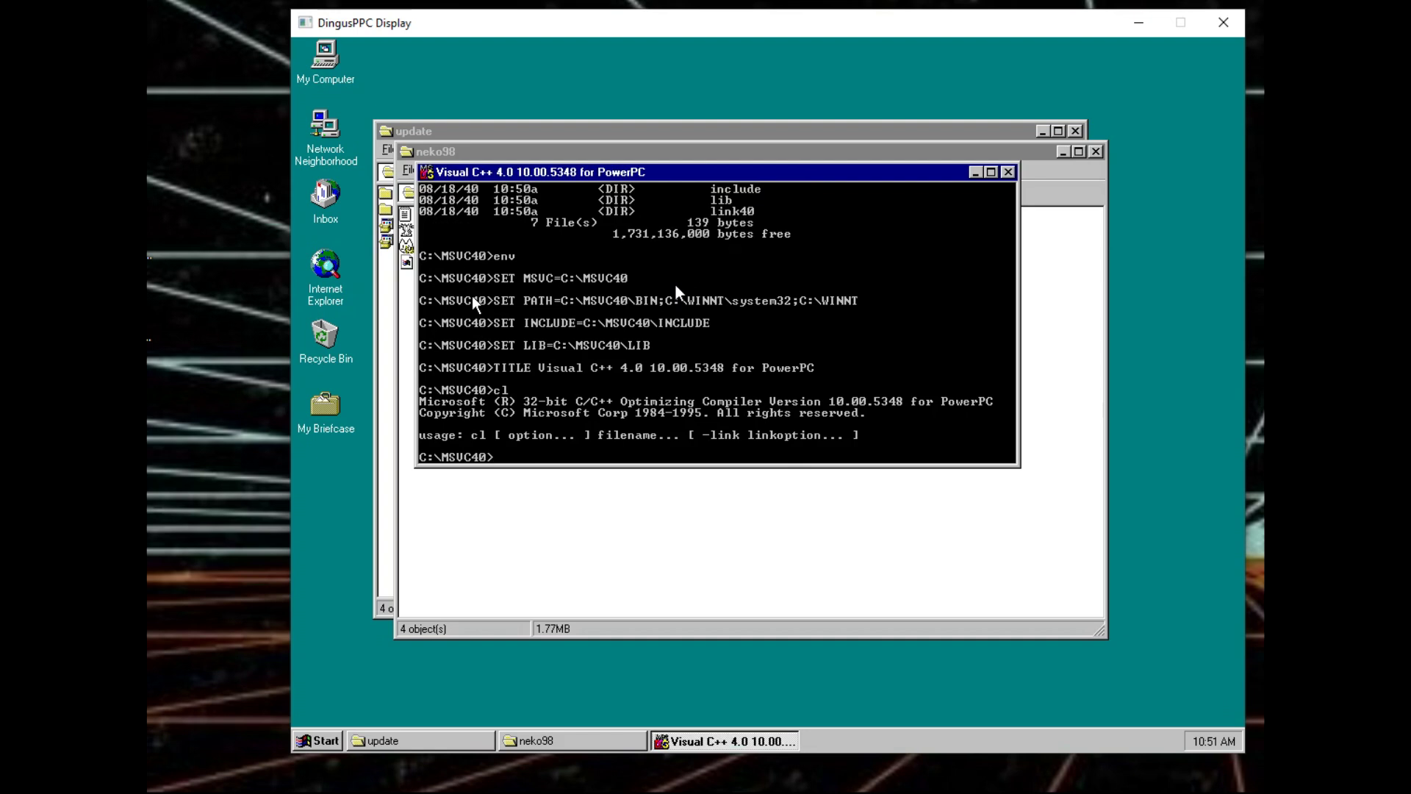
text(notepad d)
key(BackSpace)
- Create hi.c in Notepad containing #include <stdio.h>, void main() and printnf("hi\n")
text(hi.c)
key(Return)
key(Return)
text(#in)
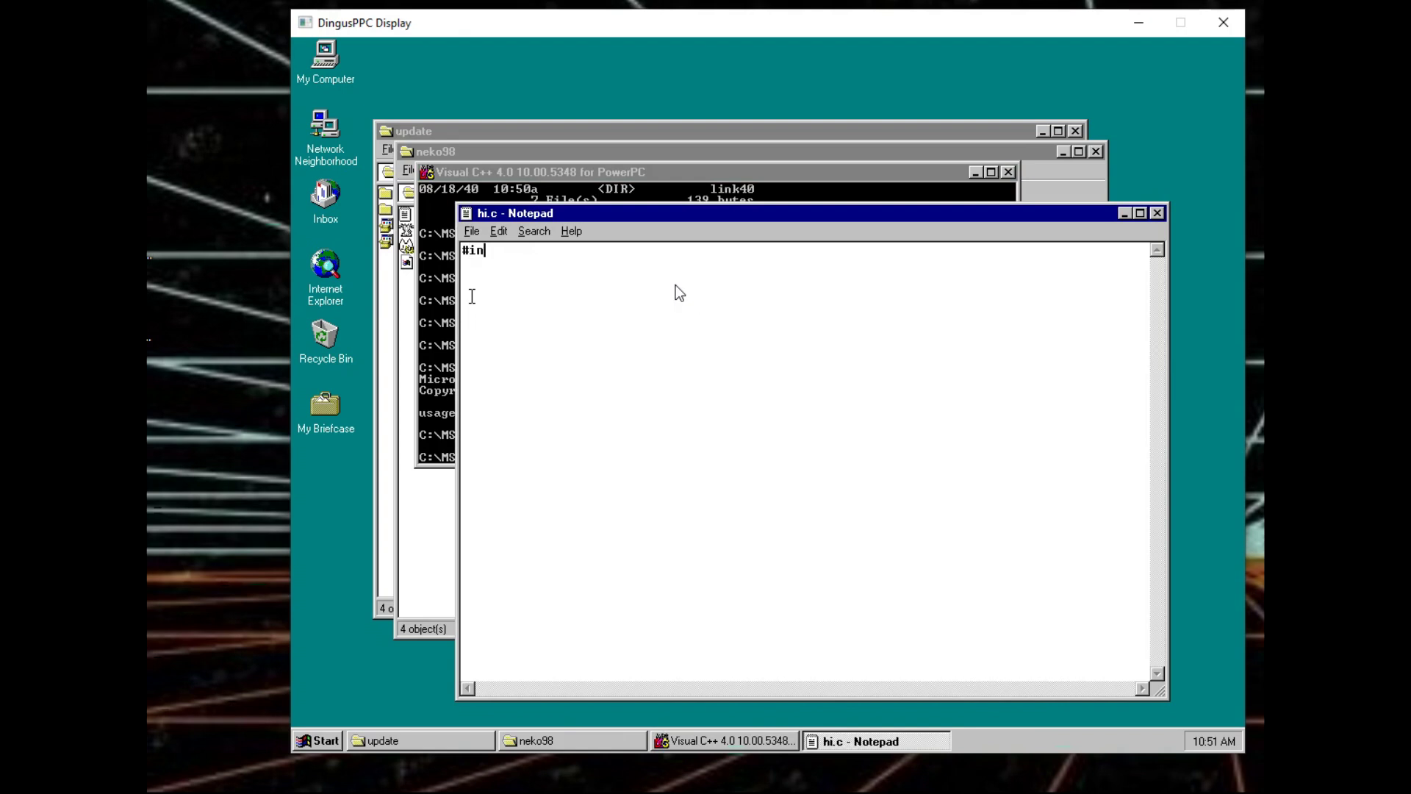
text(clude <stdio.h>)
key(Return)
text(void maini)
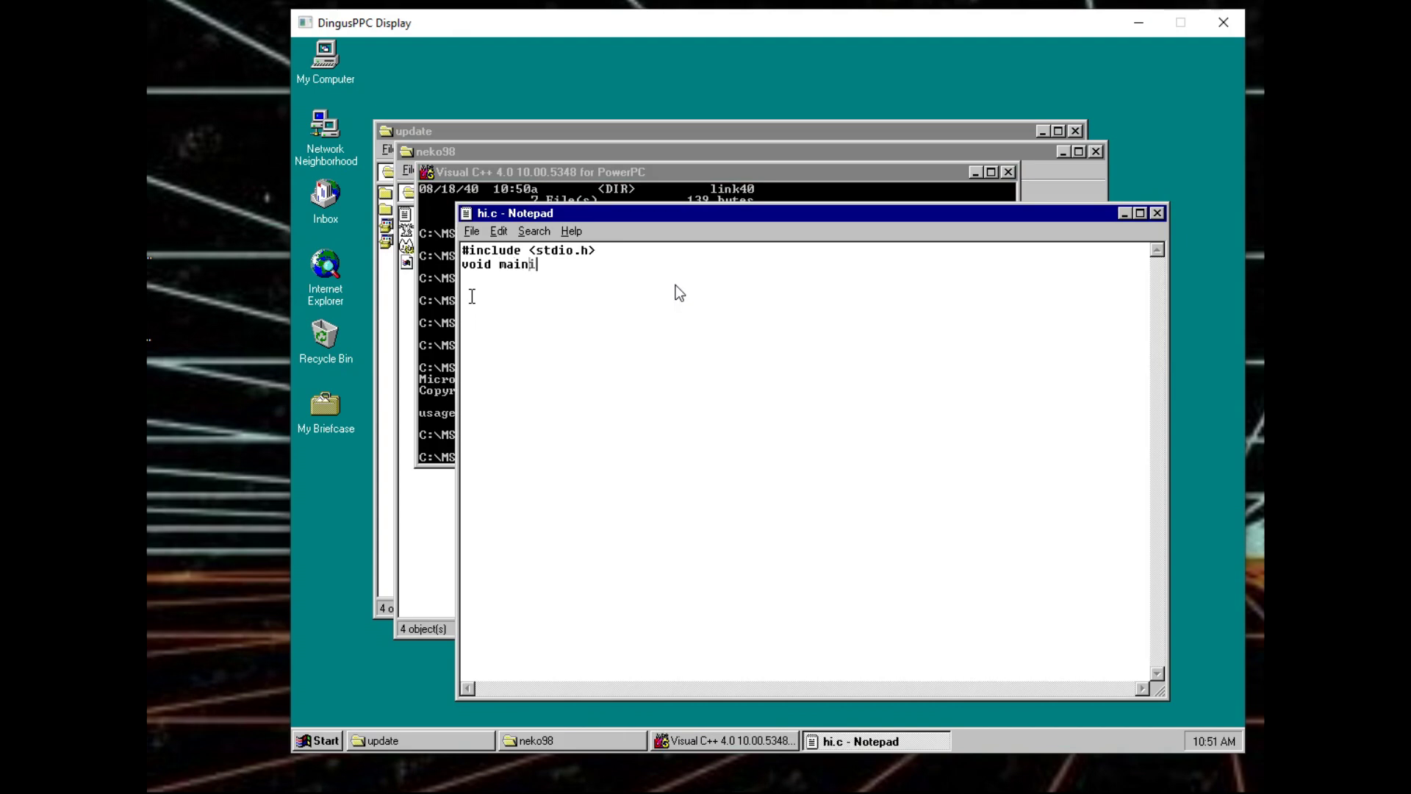
key(BackSpace)
text(())
key(Return)
text({)
key(Return)
text(printnf("hi\n"); })
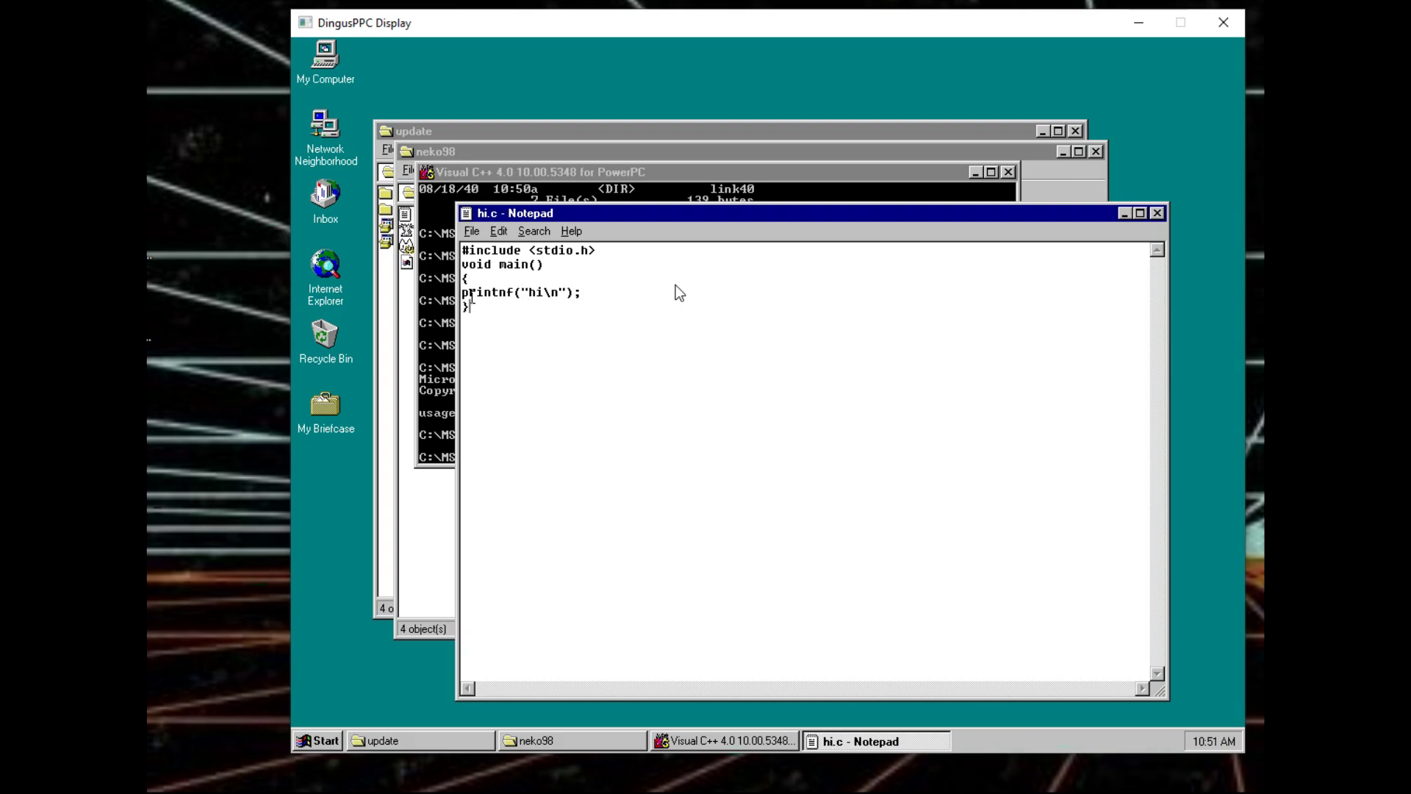
- Exit Notepad saving hi.c, then compile it with cl hi.c
key(alt+f)
key(x)
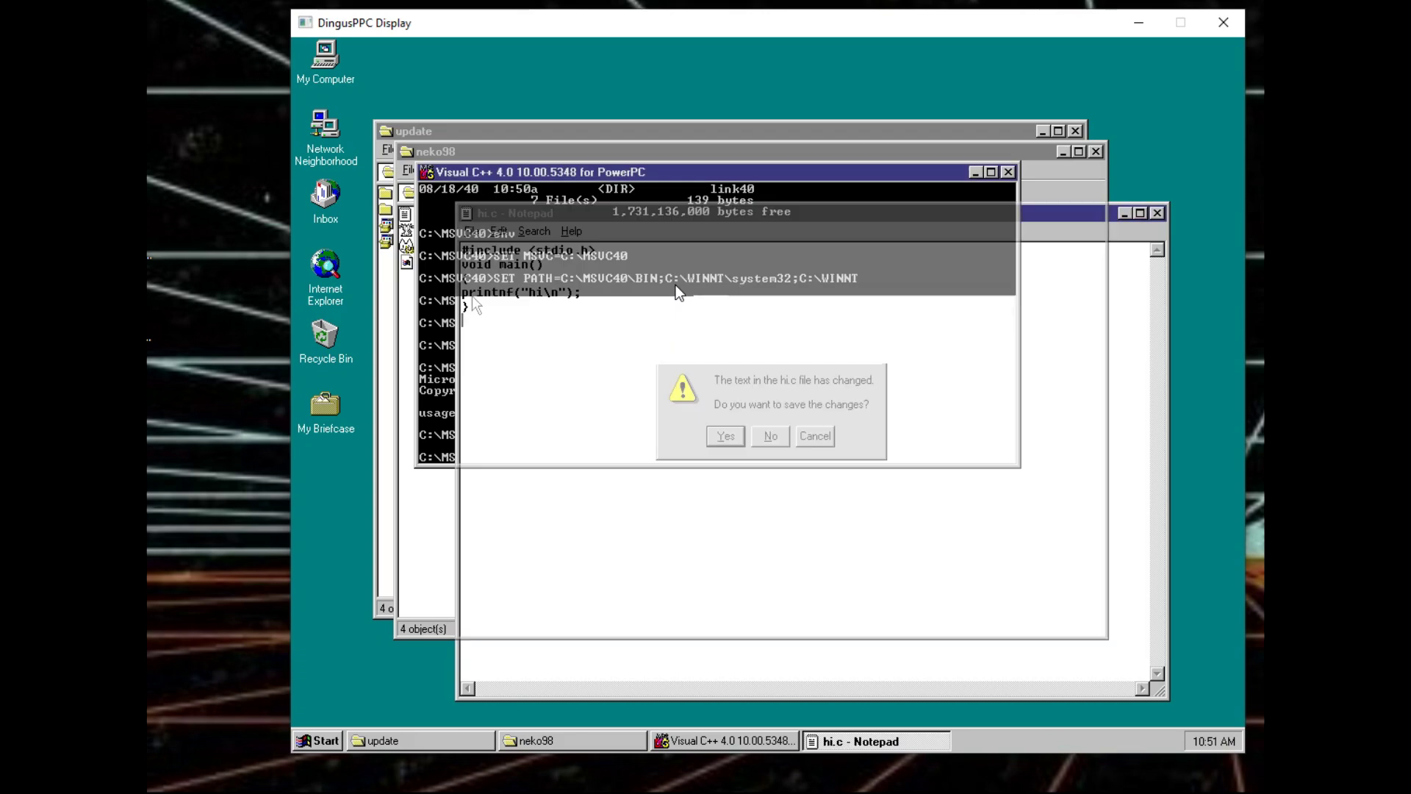
key(Return)
text(cl hi.c)
key(Return)
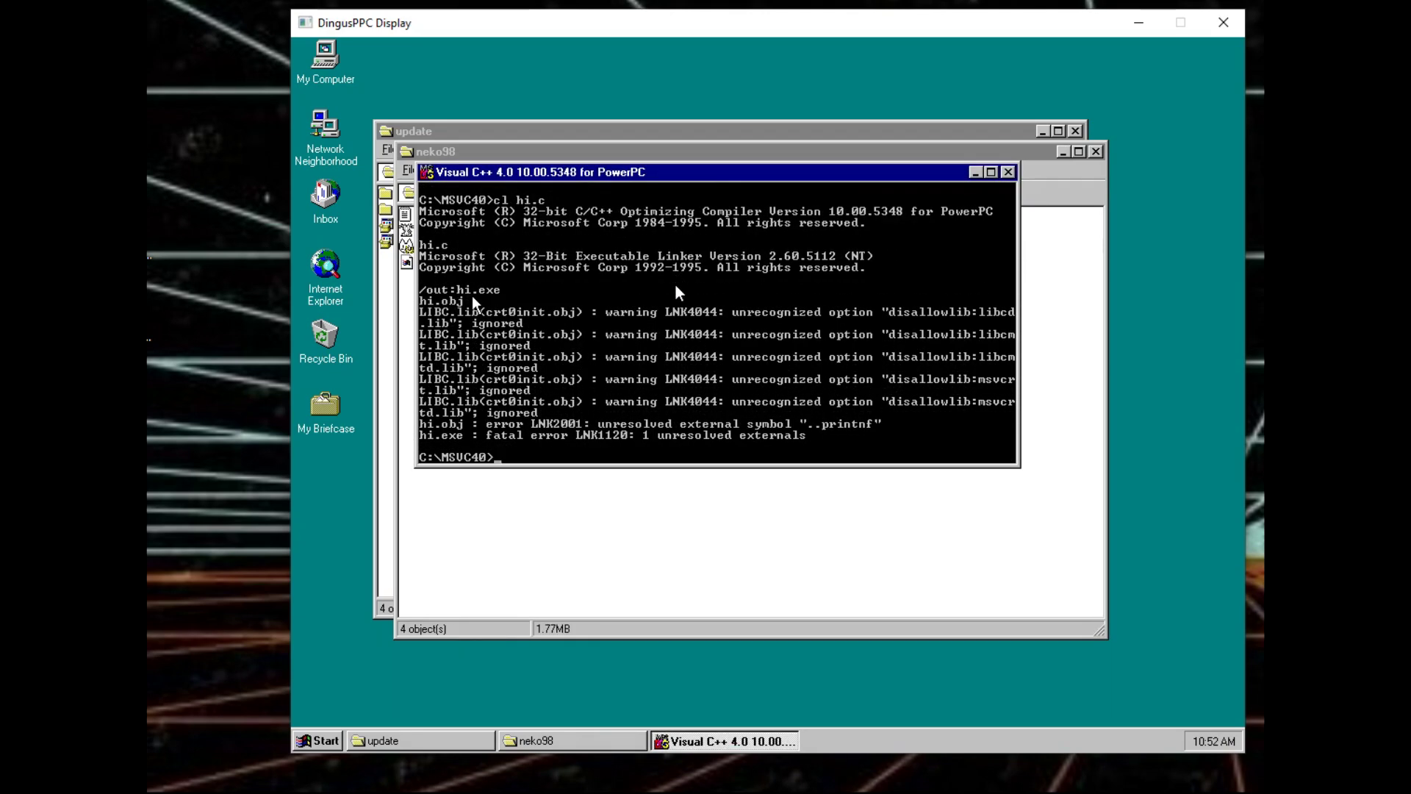
- Fix the printnf typo to printf in hi.c and save it
text(notepad hi.c)
key(Return)
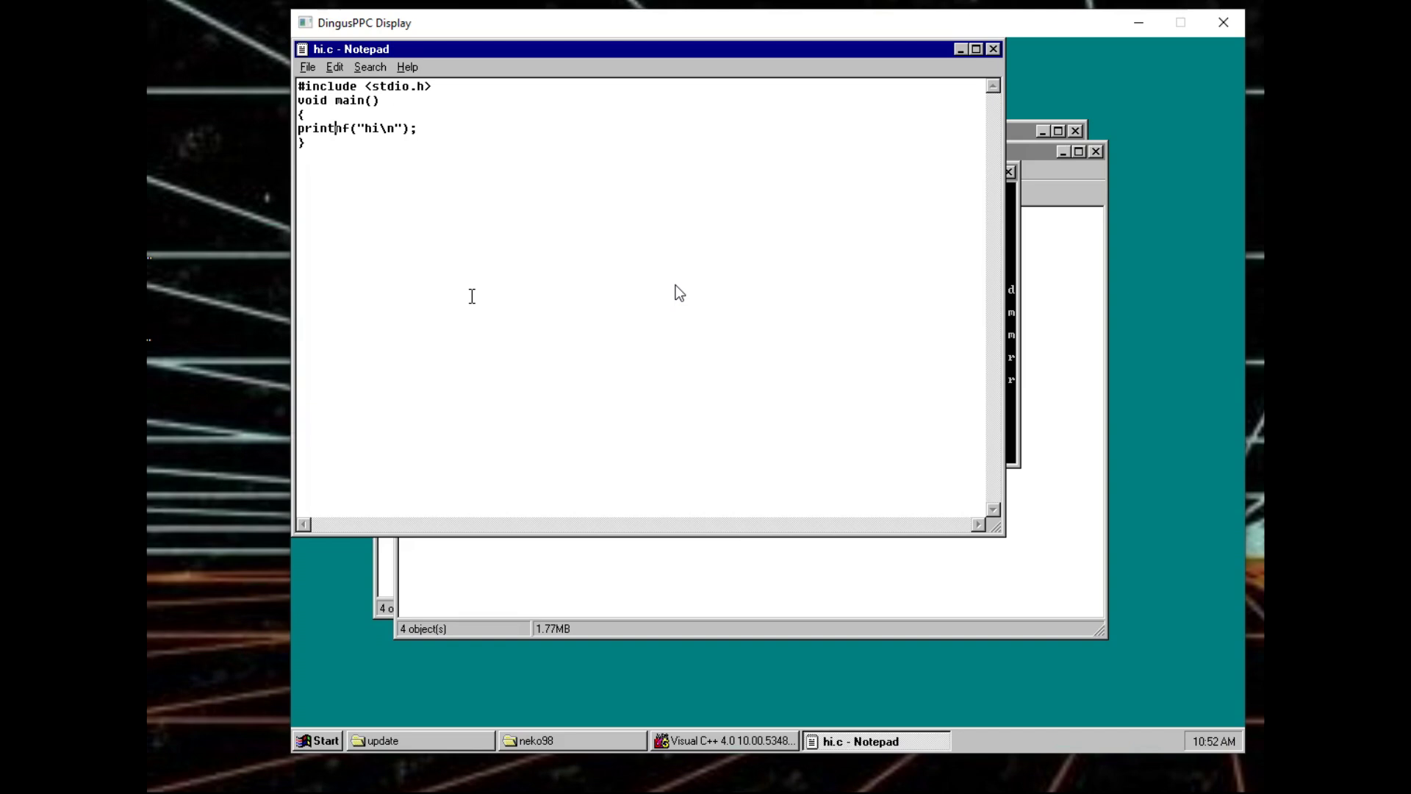
key(Delete)
key(alt+f)
key(x)
key(Return)
- Recompile hi.c with cl and run hi, which prints hi
text(cl)
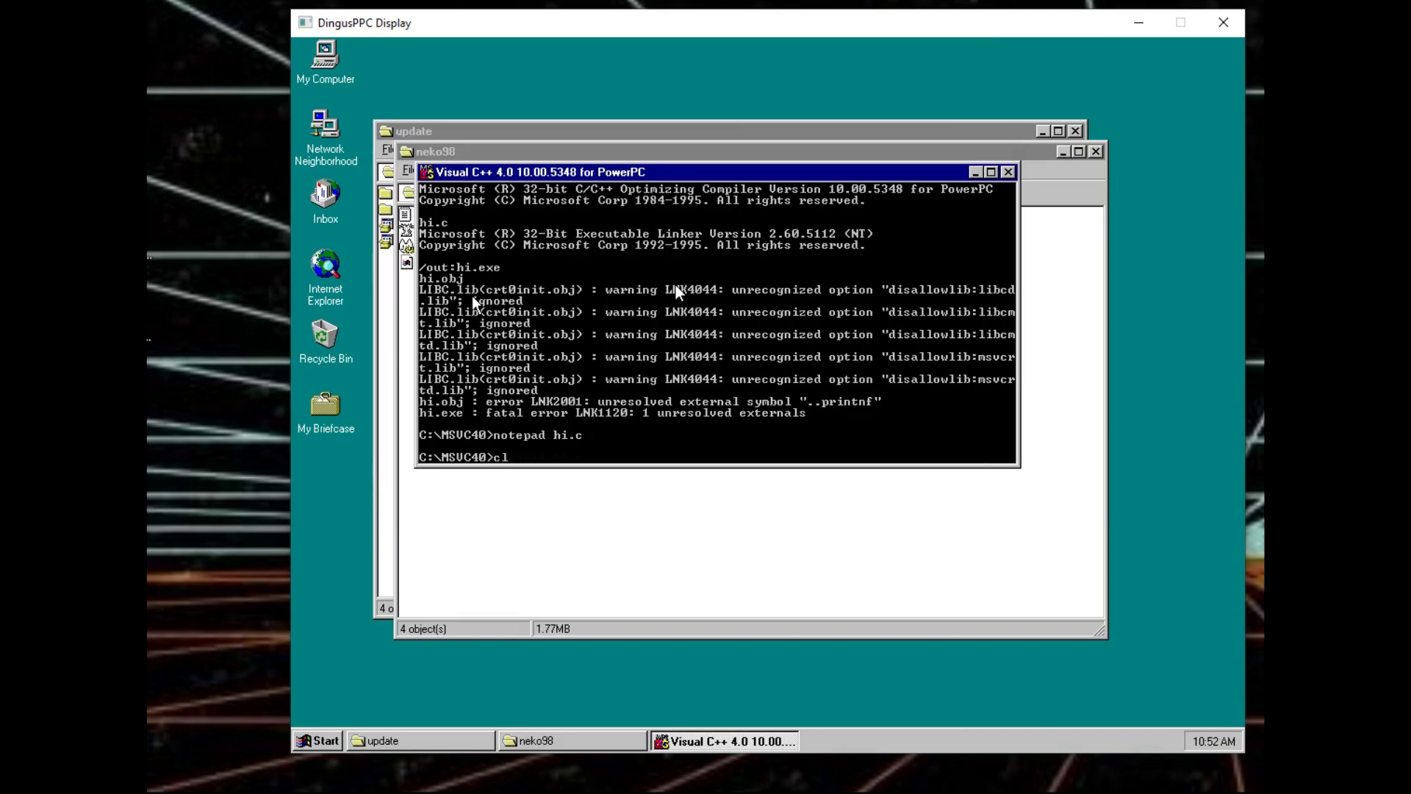
key(Return)
text(notepad hi.c)
key(Up)
key(Up)
key(Up)
key(Return)
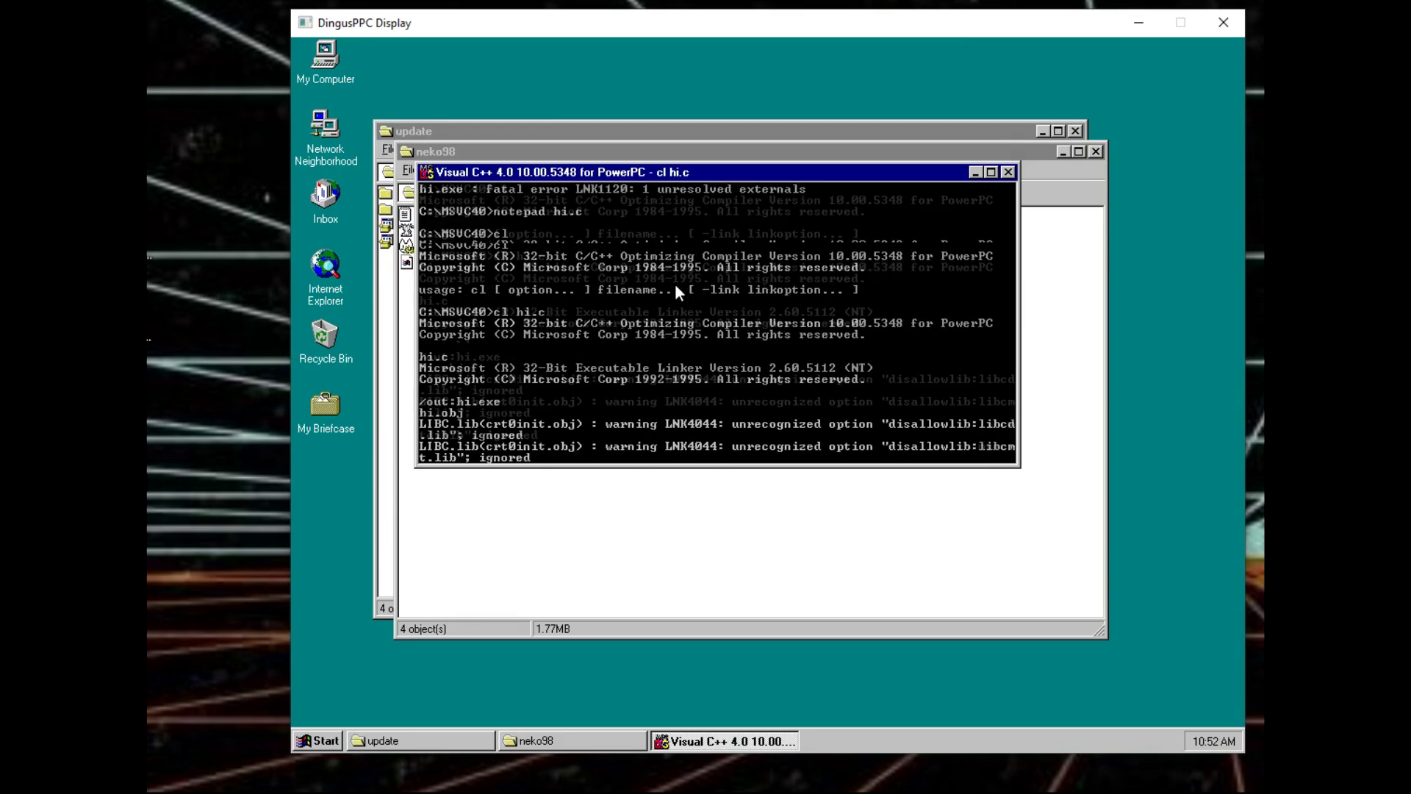
text(hi)
key(Return)
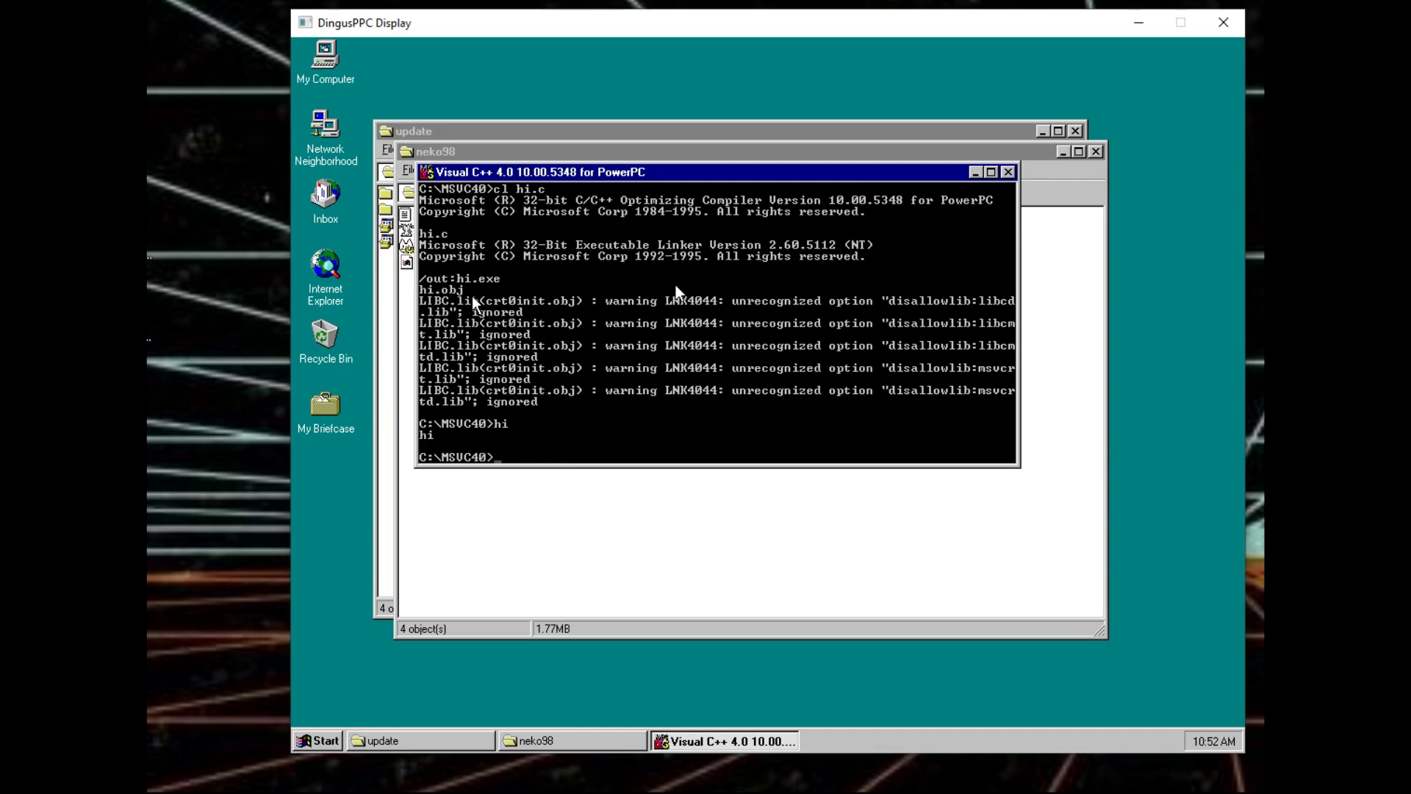
- List the MSVC40 folder with the new hi files and recompile hi.c
text(dir)
key(Return)
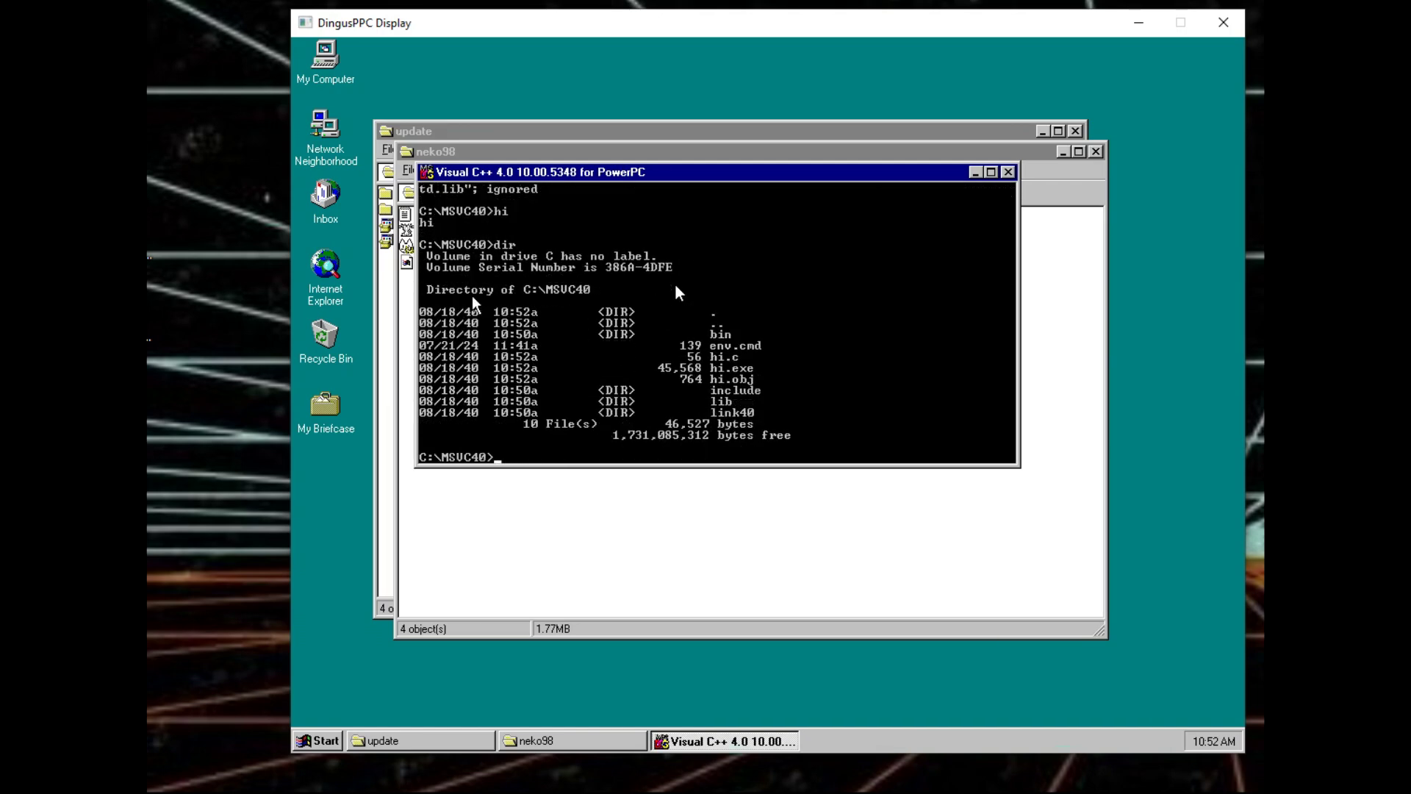
text(cl hi.c)
key(Return)
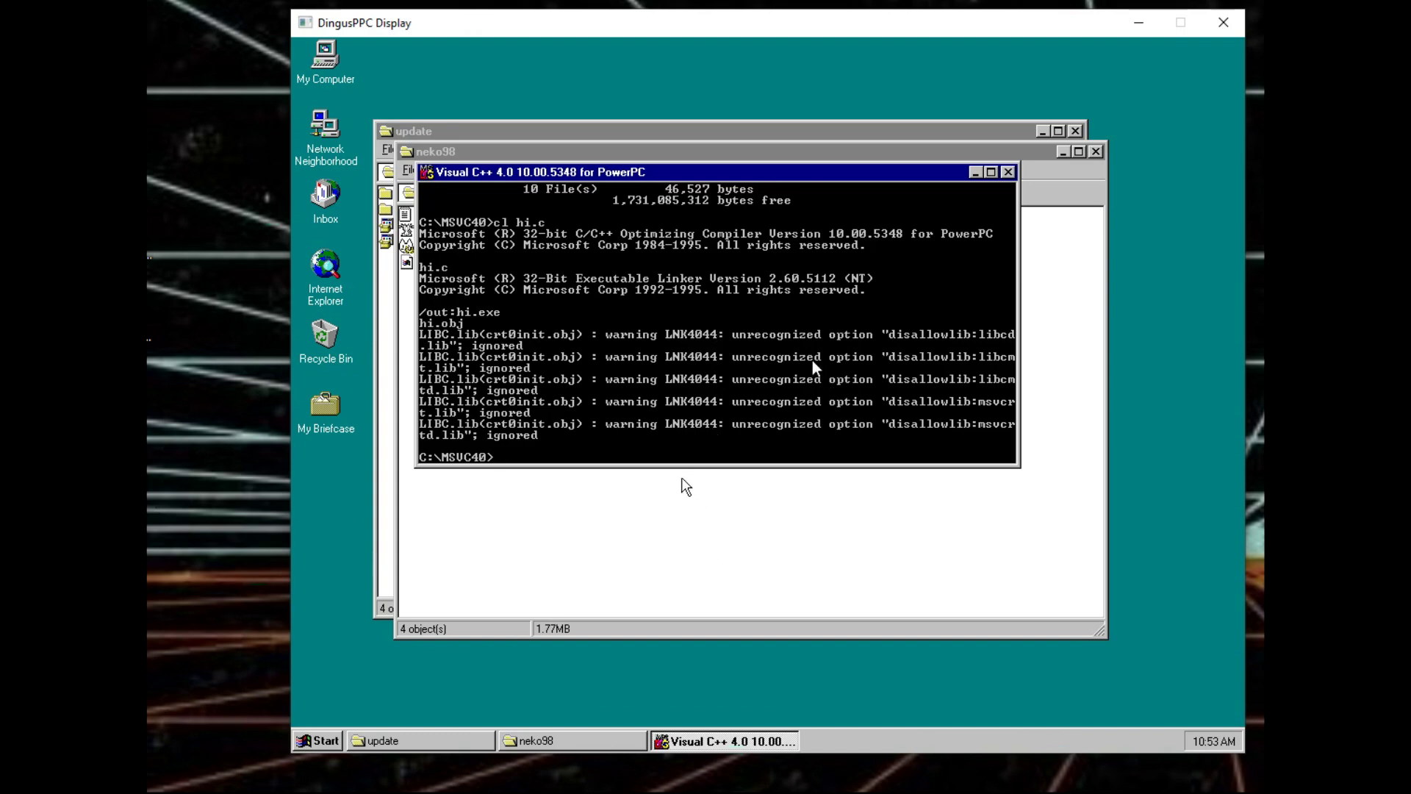
- Enter the bin folder, show its tree, and list the old subfolder and its linker options
text(ini)
key(Return)
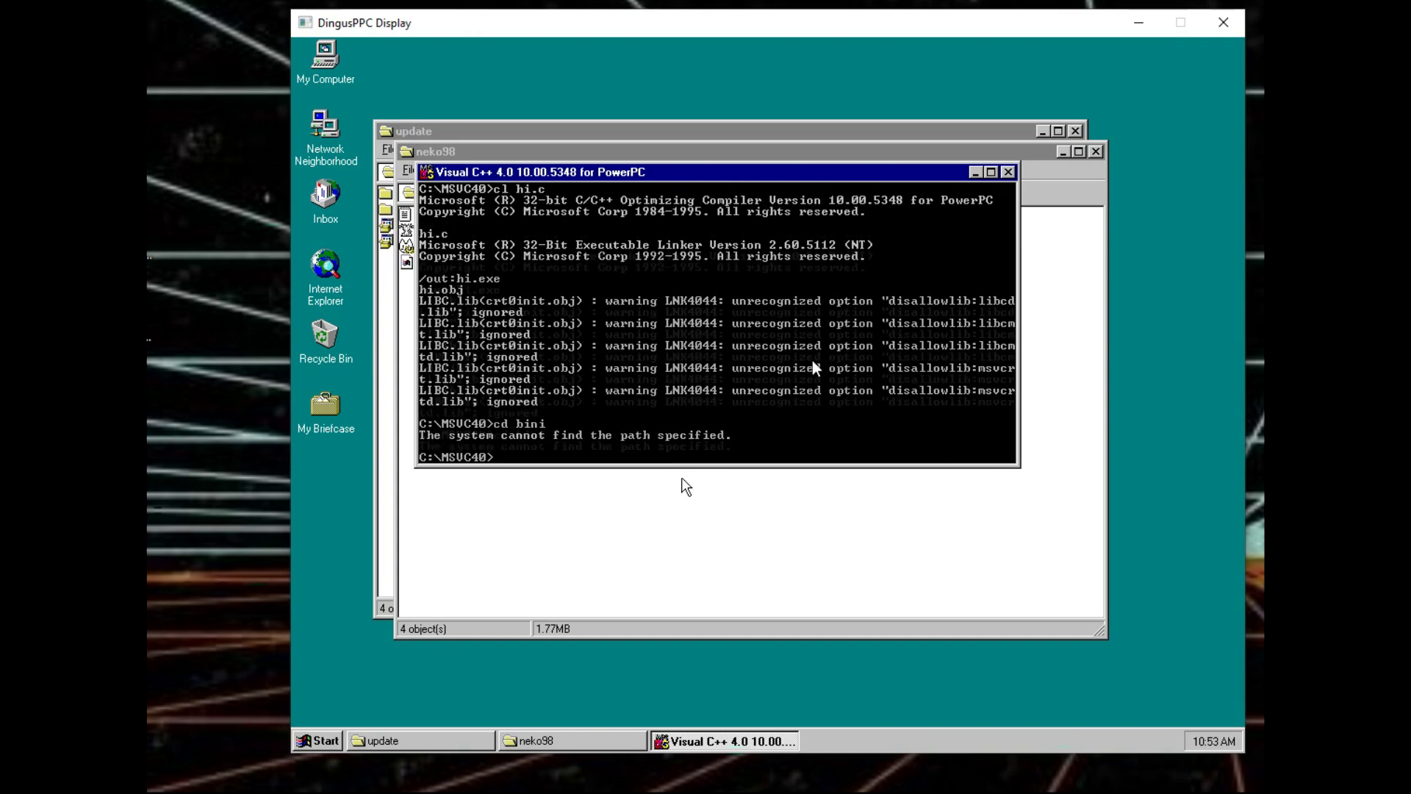
text(cd bin)
key(Return)
text(tree)
key(Return)
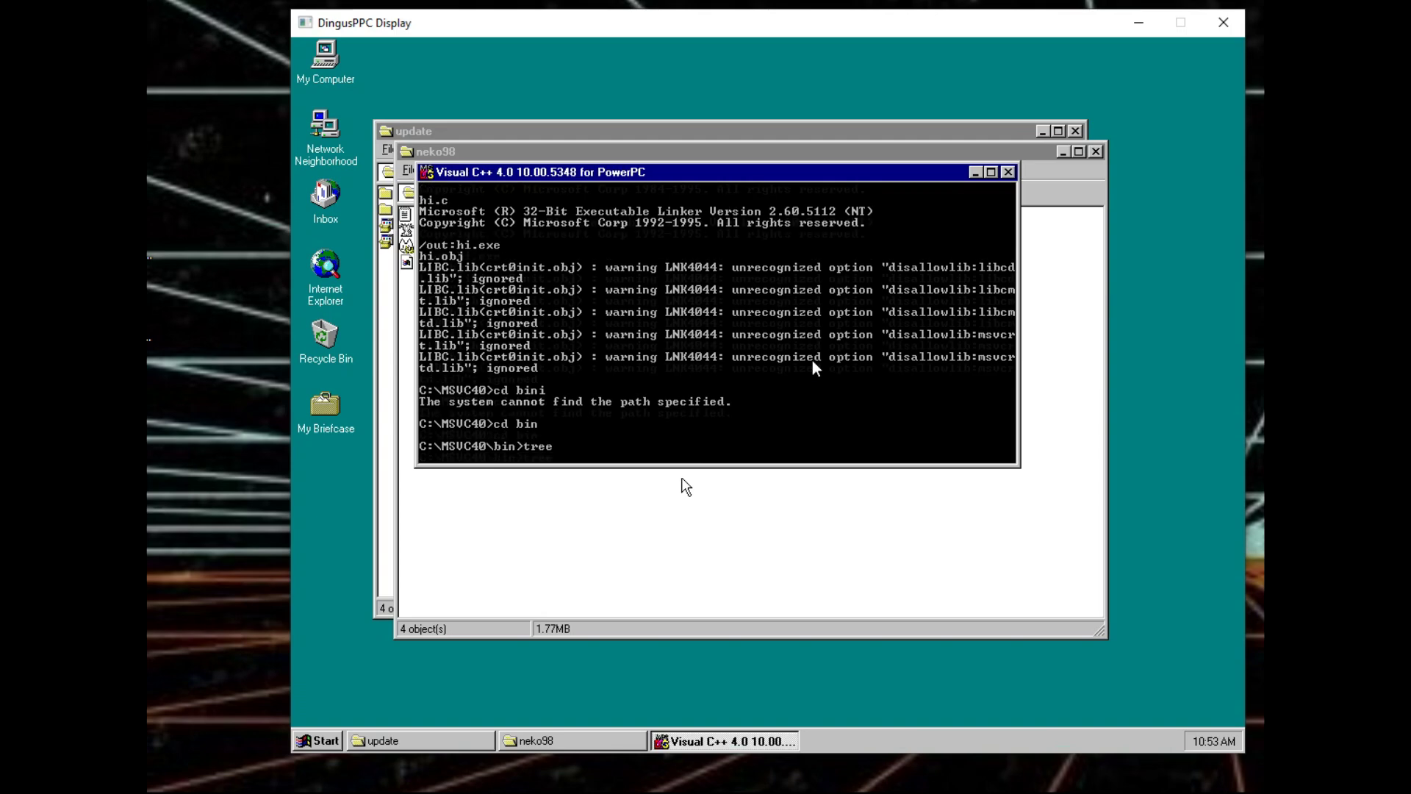
text(cd)
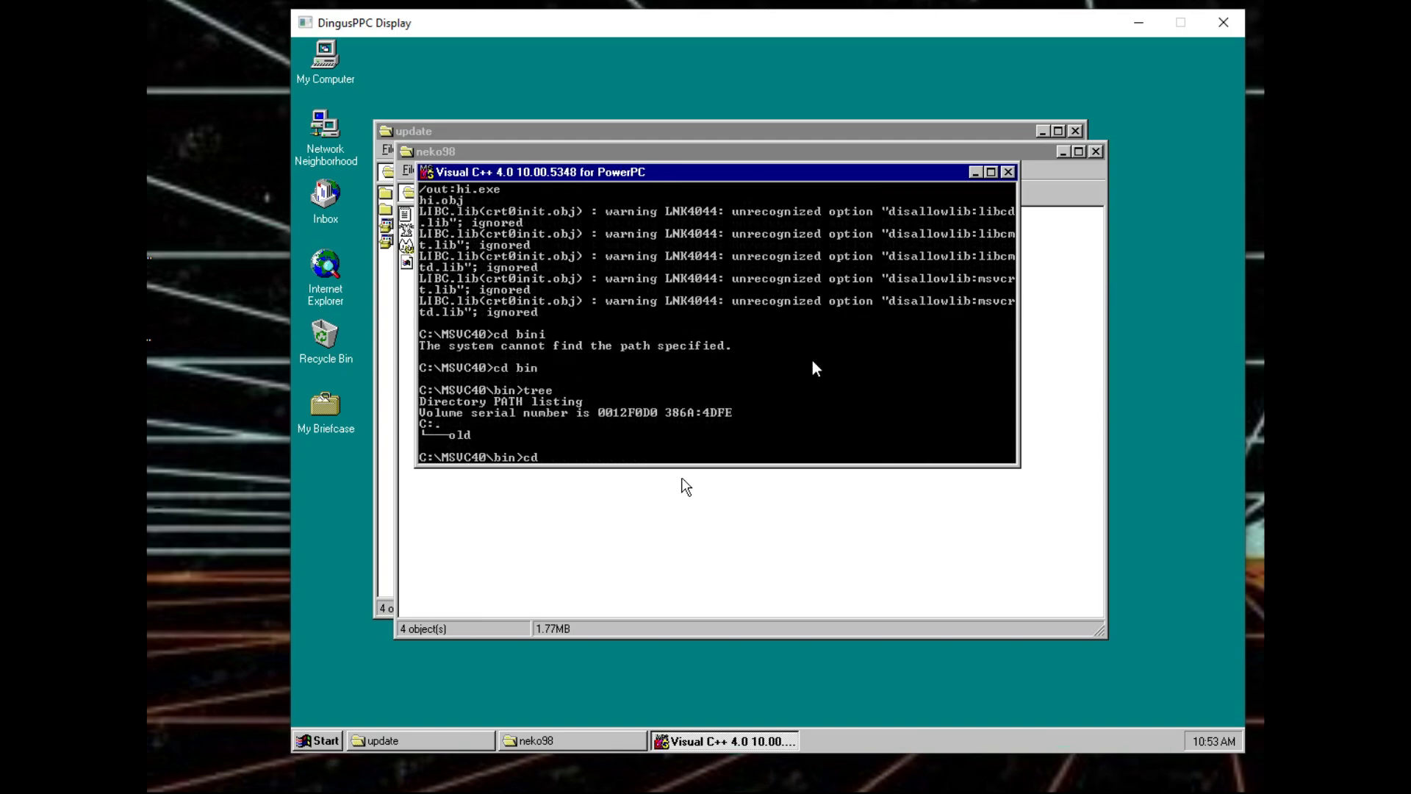
text( old)
key(Return)
text(dir)
key(Return)
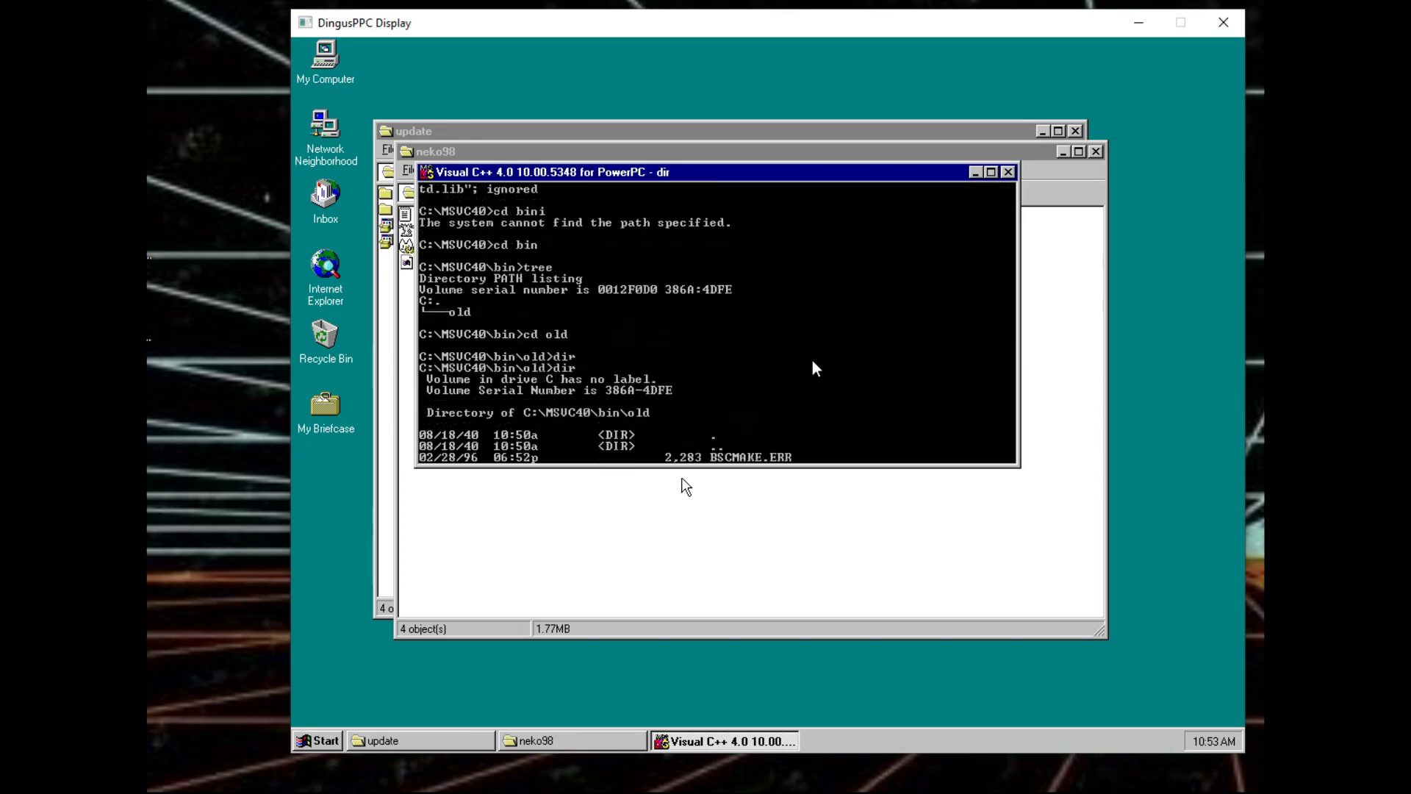
text(link)
key(Return)
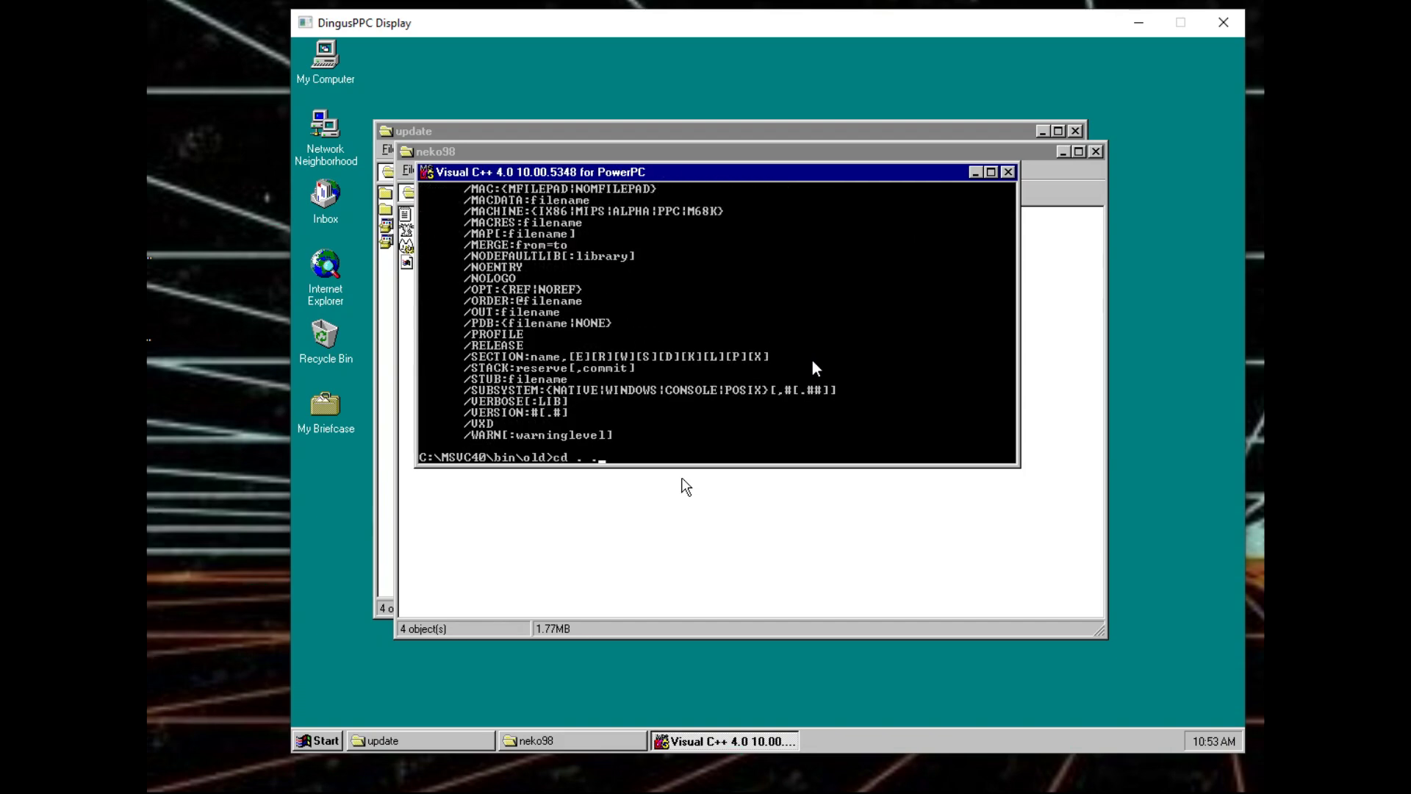
- Compare the cl compiler versions in bin\old and bin
key(Return)
text(dir)
key(Return)
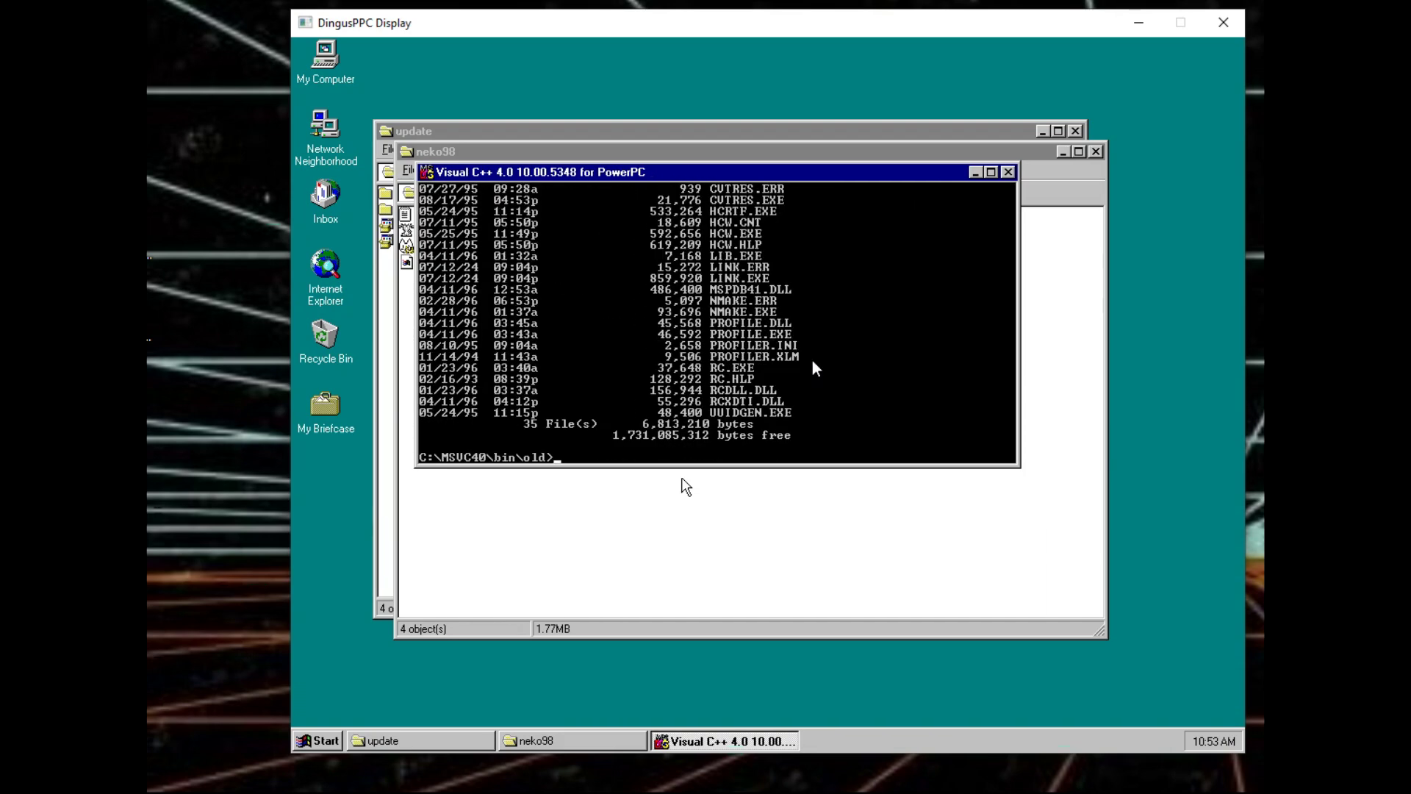
text(cd old)
key(Return)
text(cl)
key(Return)
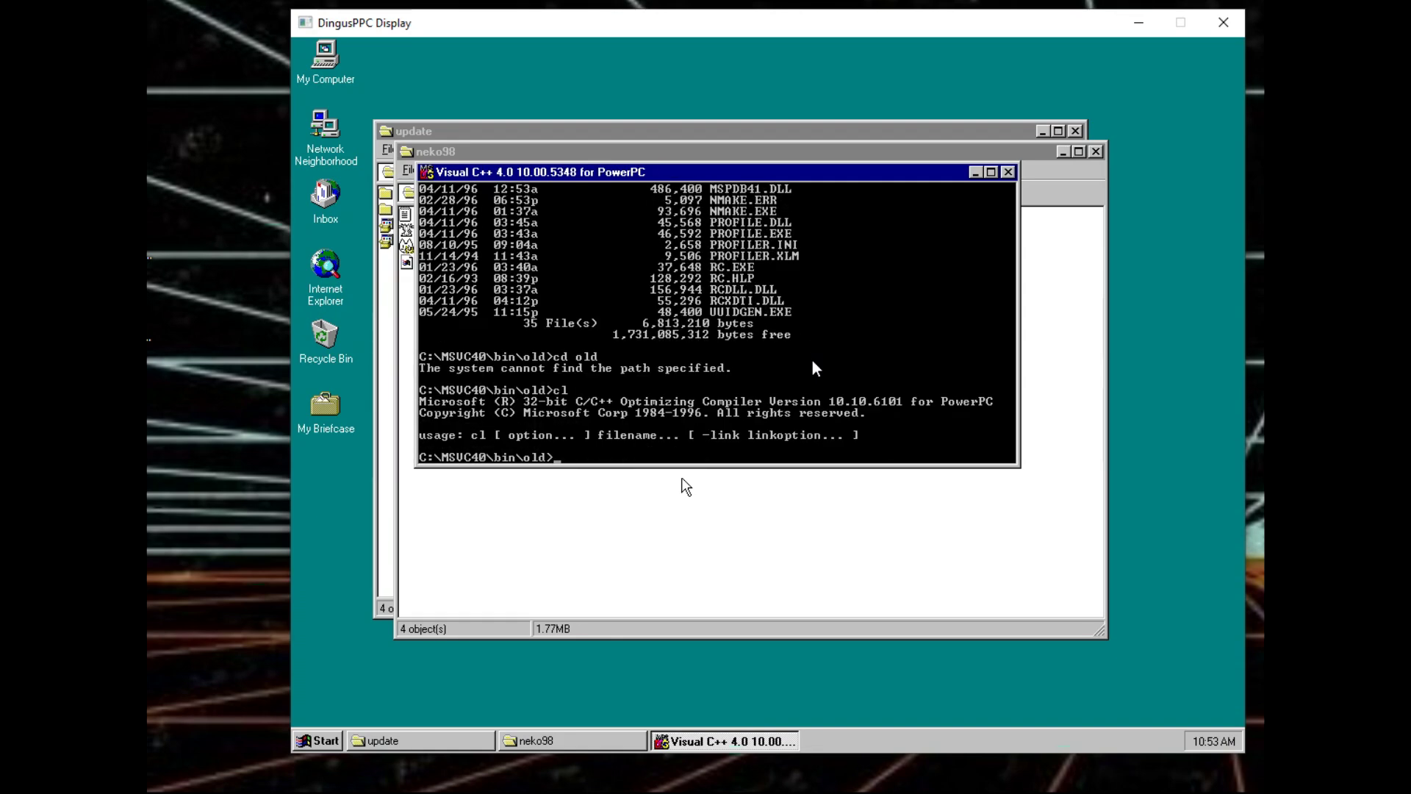
text(cd ..)
key(Return)
text(cl)
key(Return)
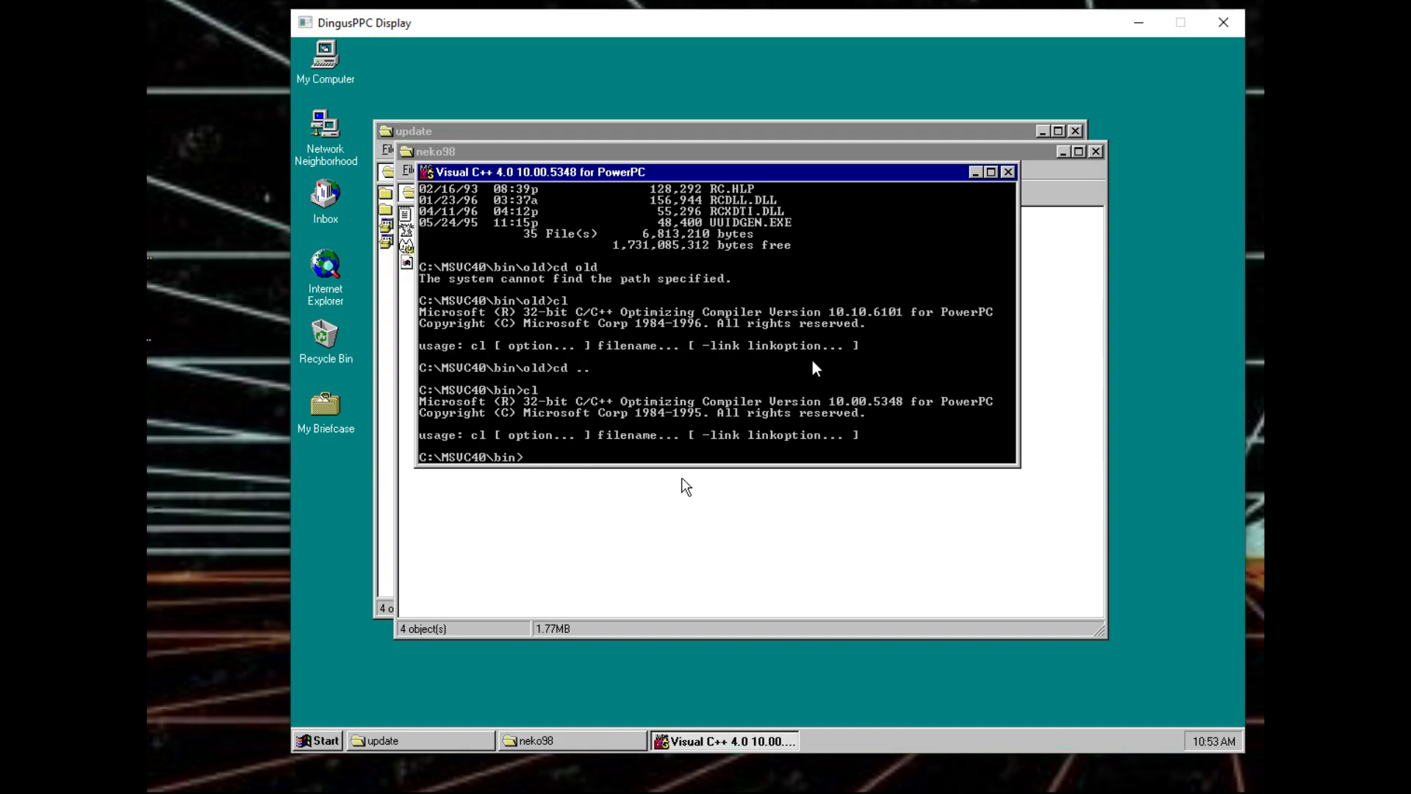
- List bin\old in wide format and page through the linker options with link | more
text(cd old)
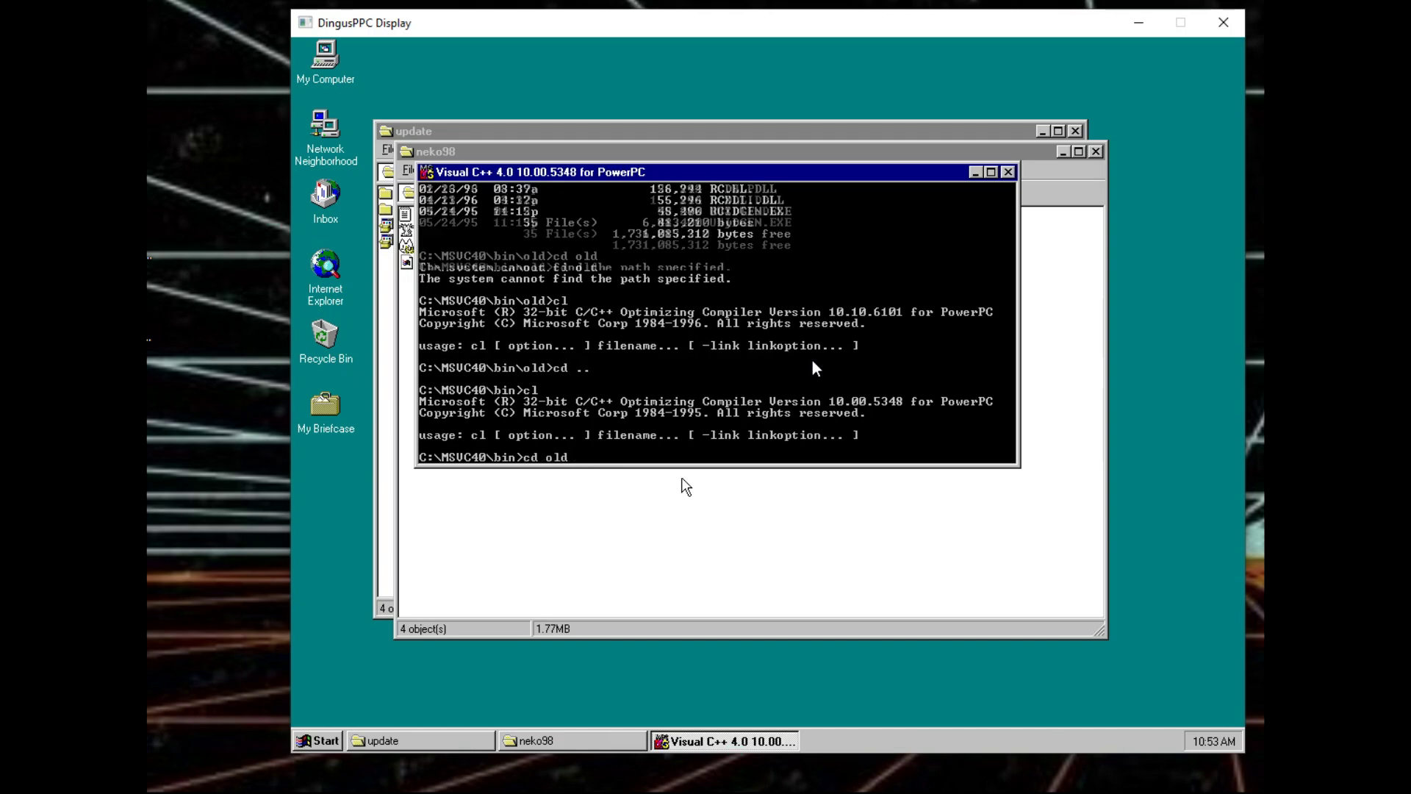
key(Return)
text(dir /w)
key(Return)
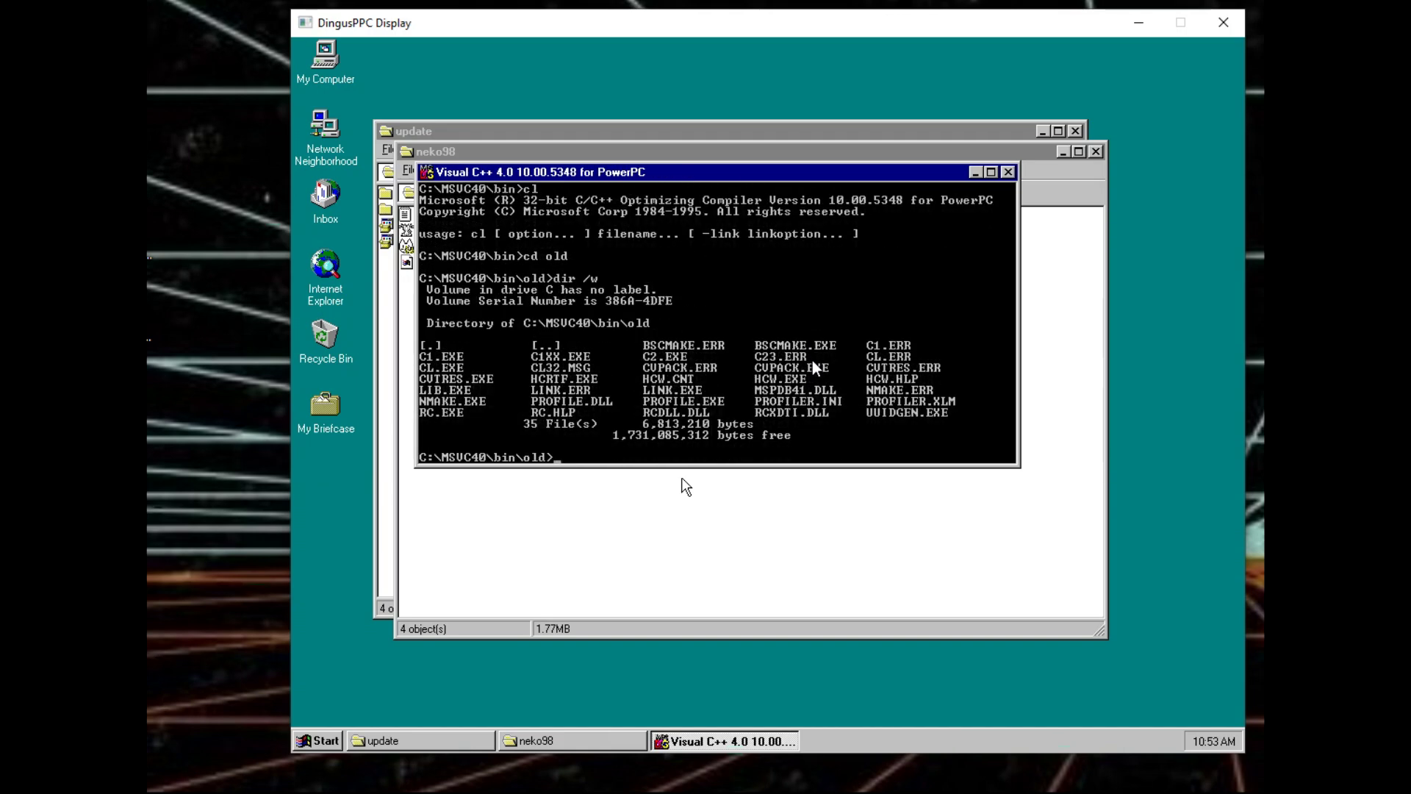
text(link)
key(Return)
text(link |moroe)
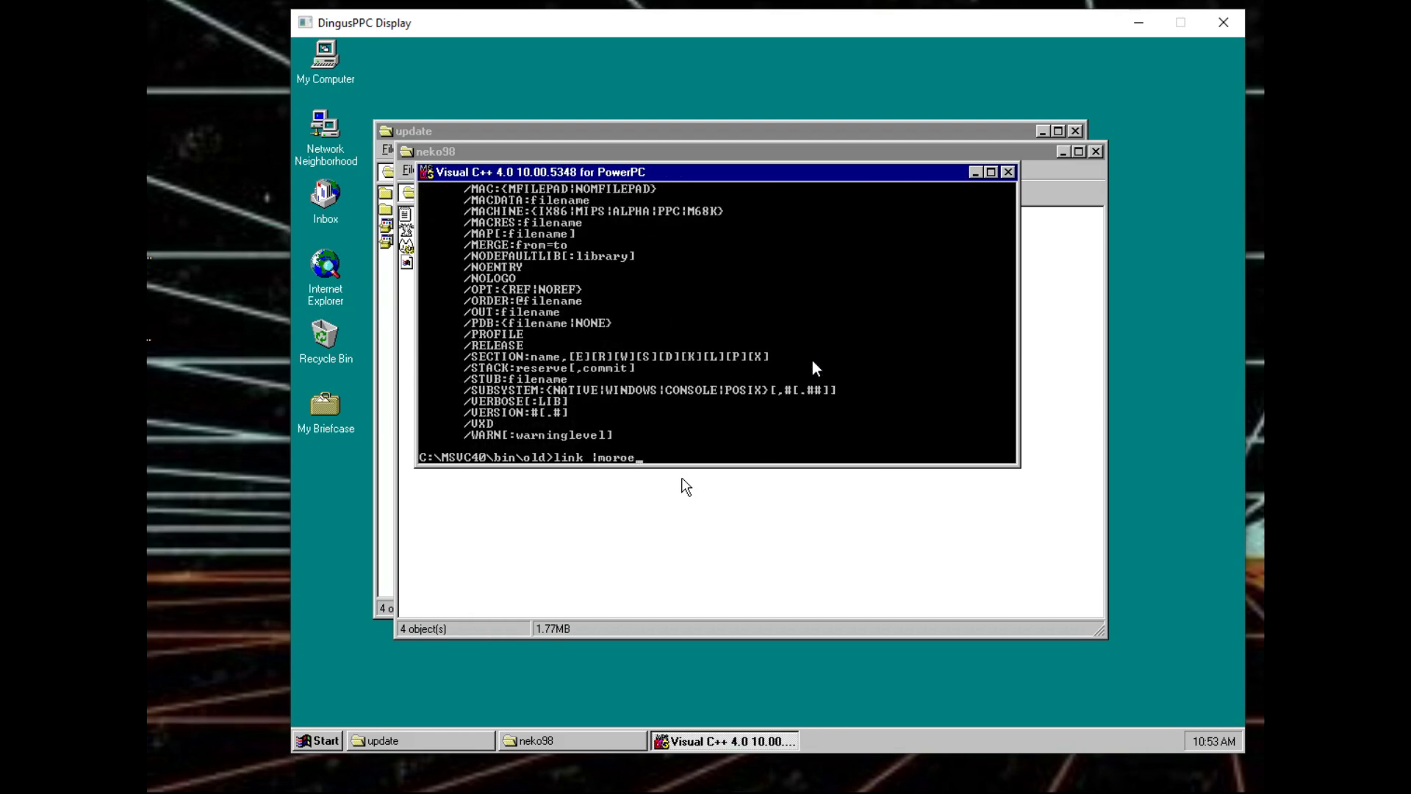
key(Return)
key(Up)
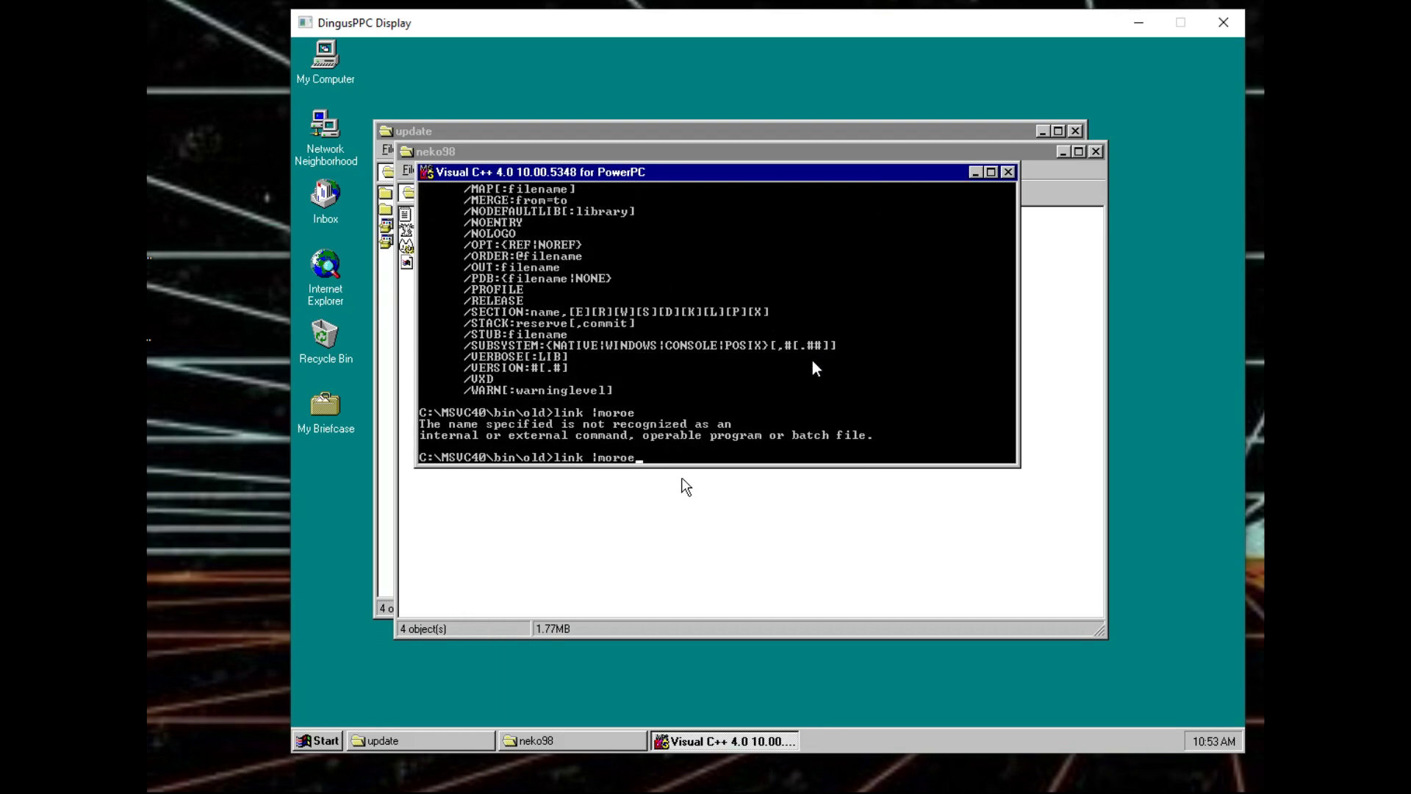
text(e)
key(Return)
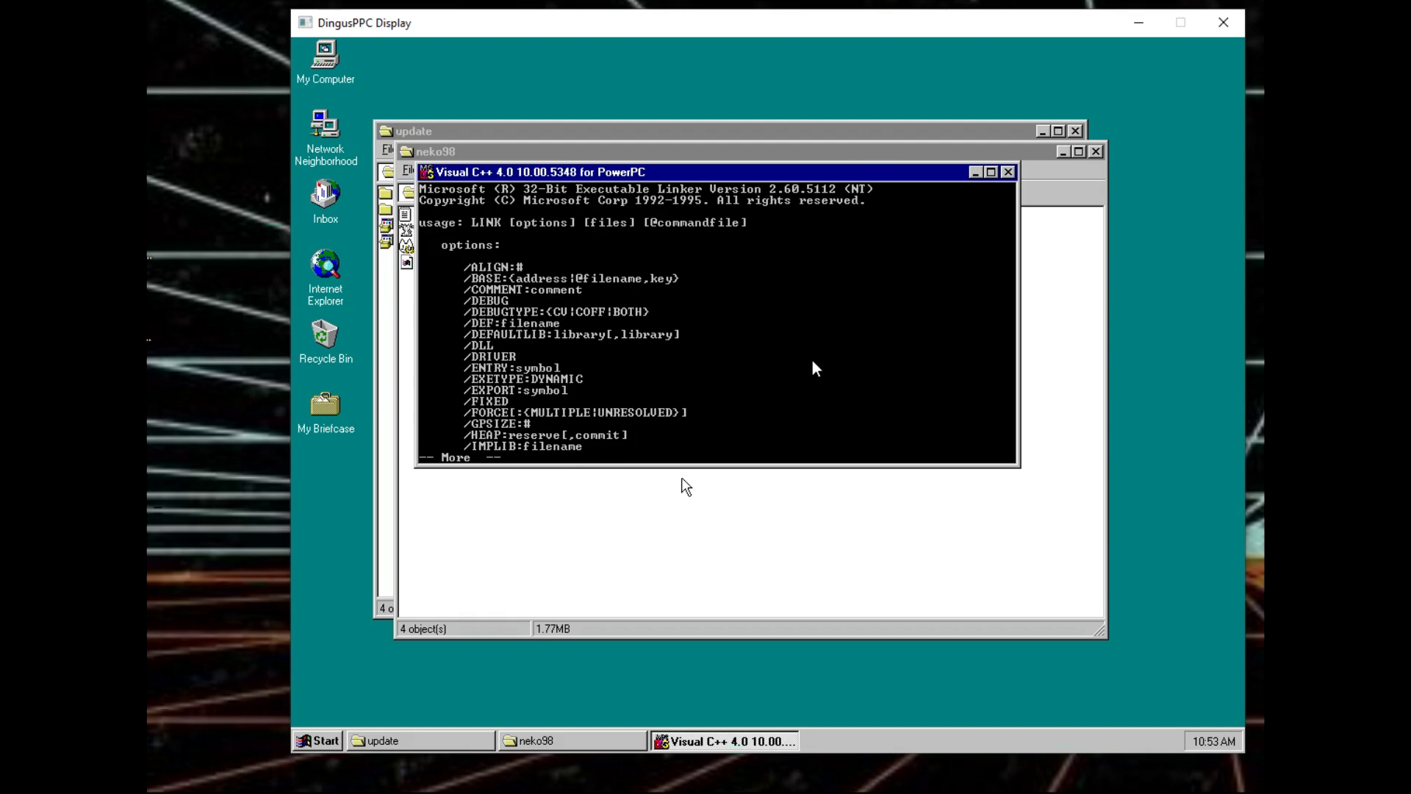
key(space)
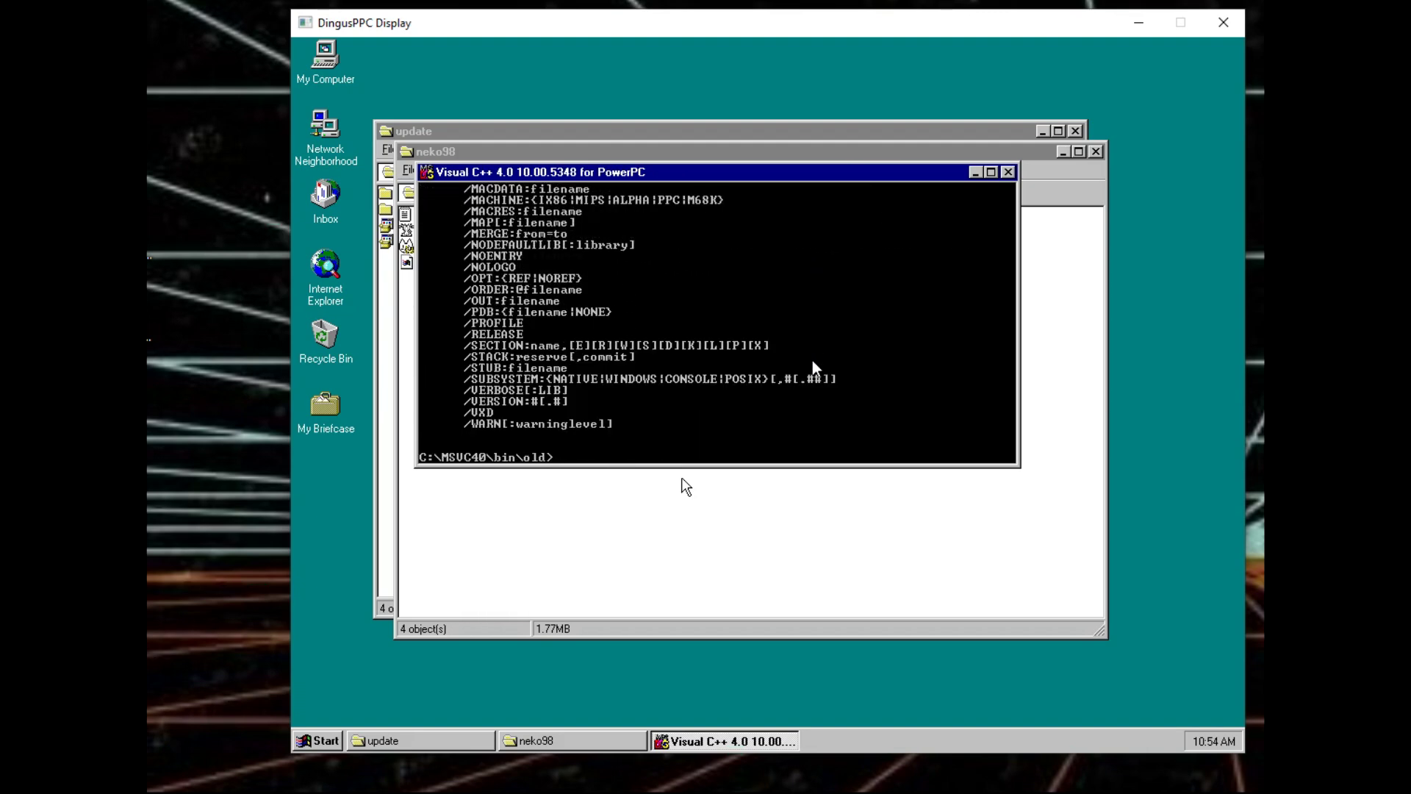
- Return to the bin folder, list it, and exit the Visual C++ console
text(cd ..)
key(Return)
text(dir)
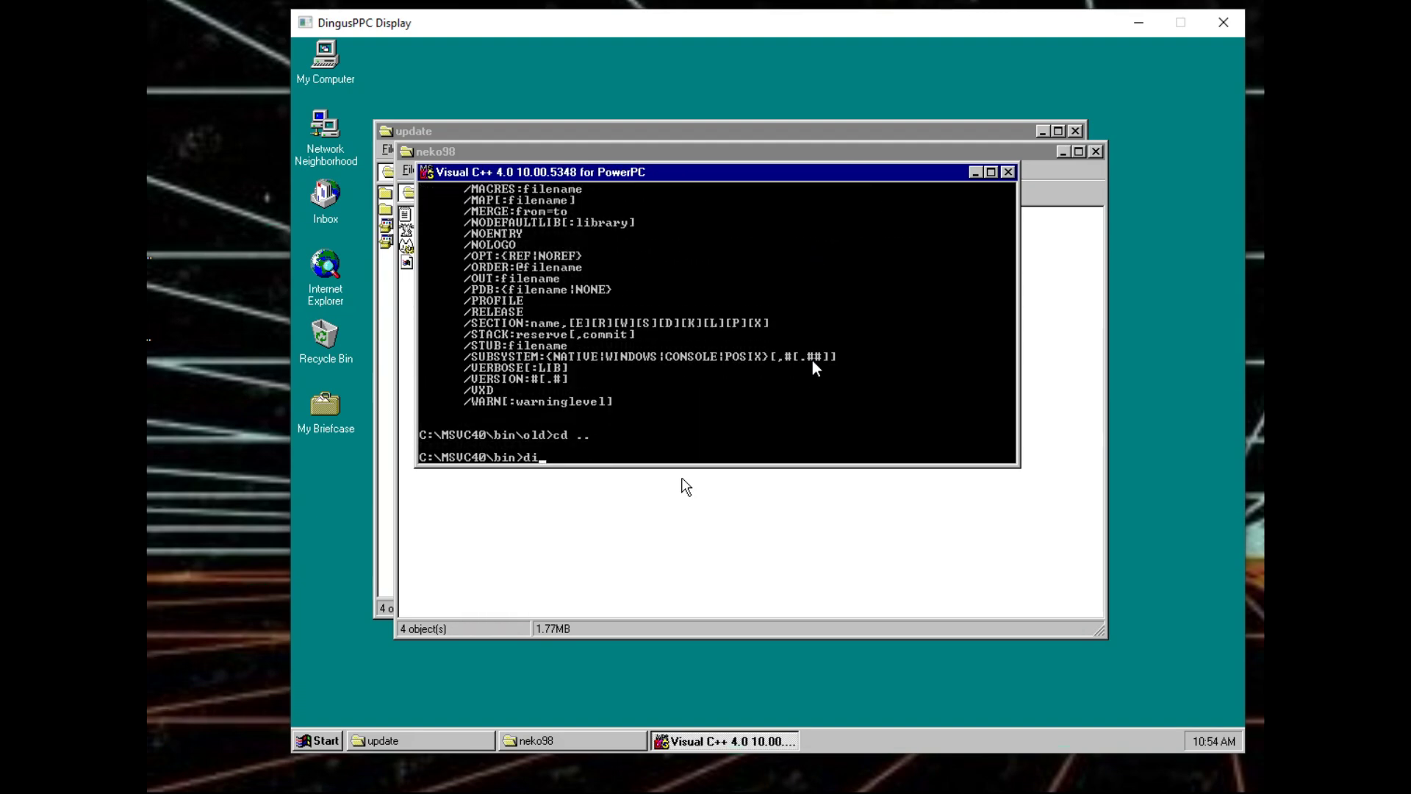
key(Return)
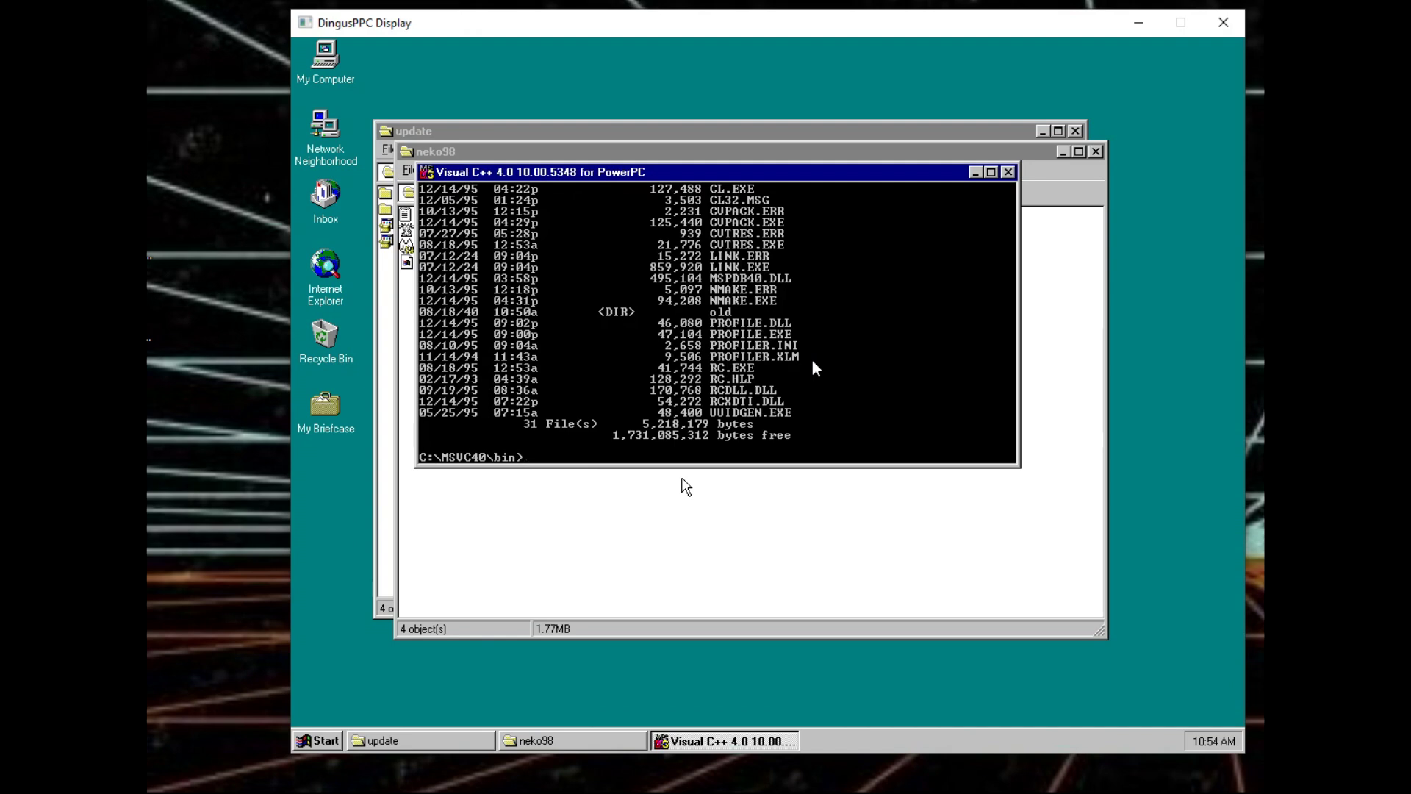
text(exit)
key(Return)
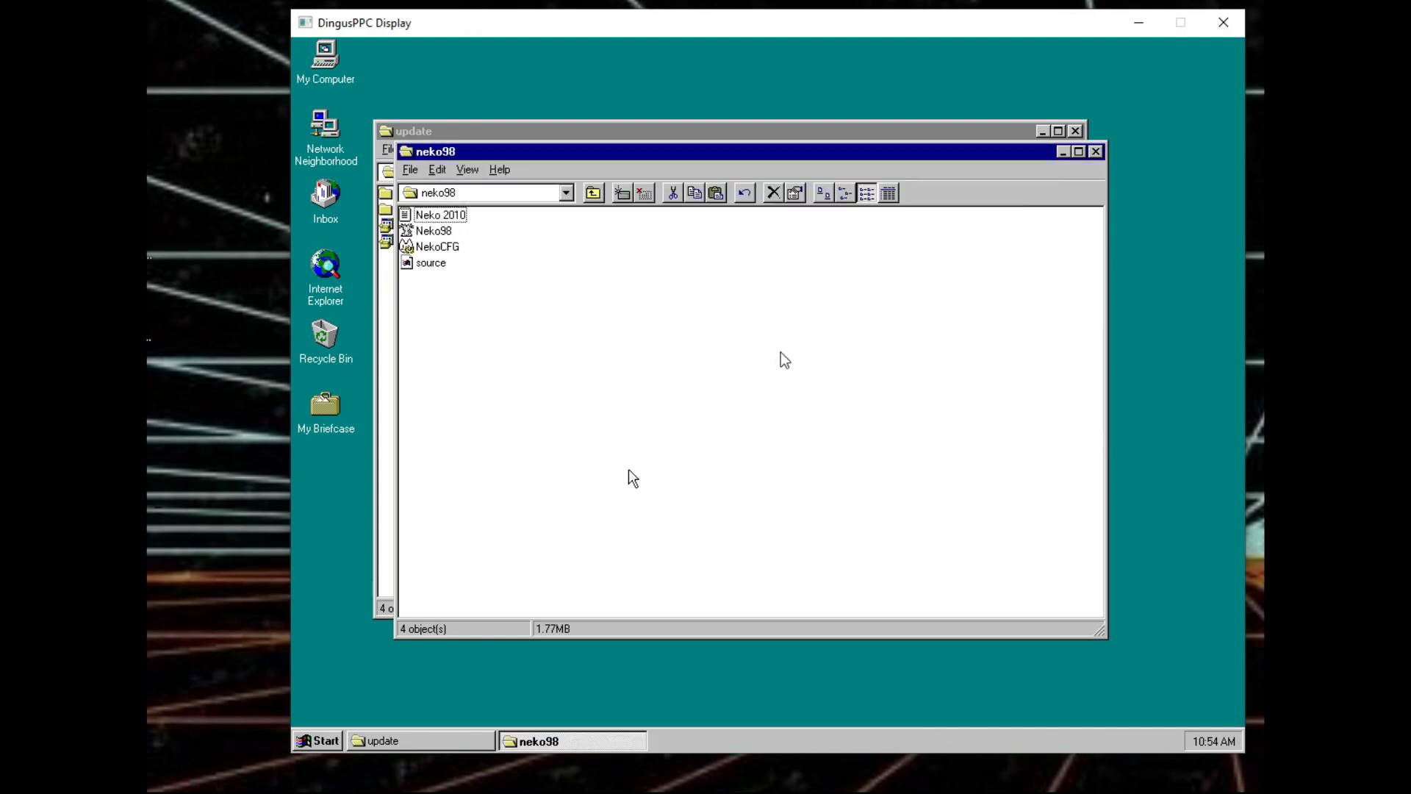
- Minimize the neko98 and update windows, close update, and bring neko98 back
click(317, 334)
click(435, 232)
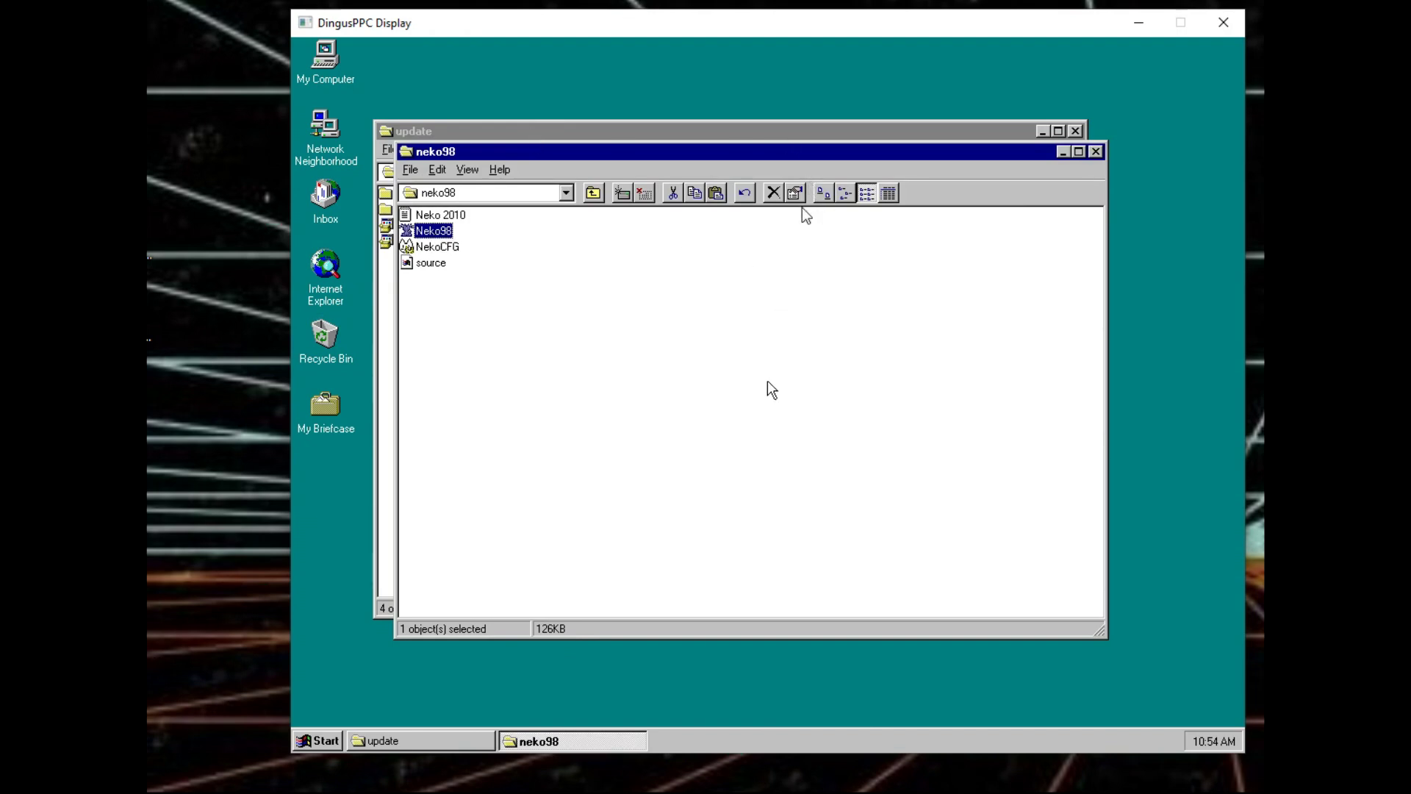
click(1063, 151)
click(1043, 131)
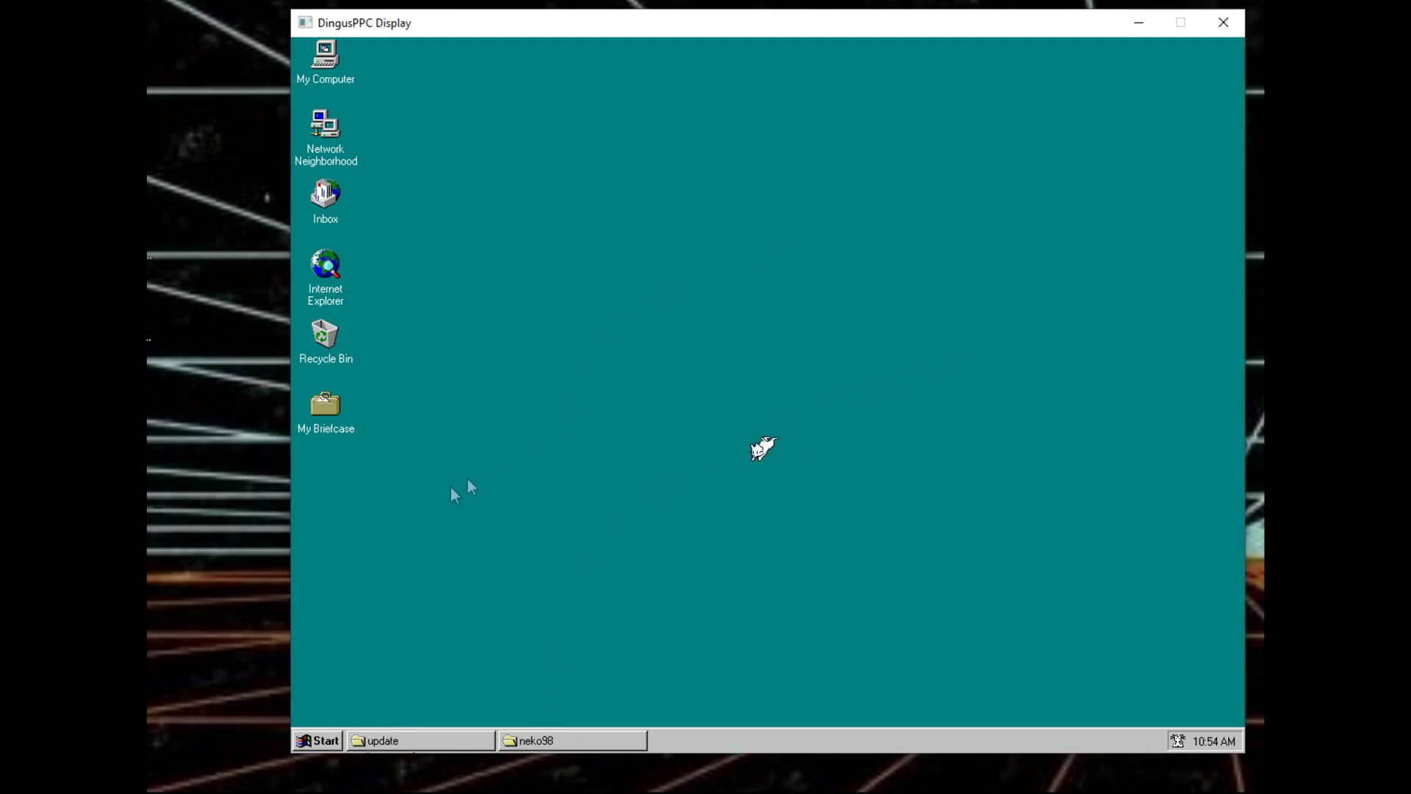
click(375, 741)
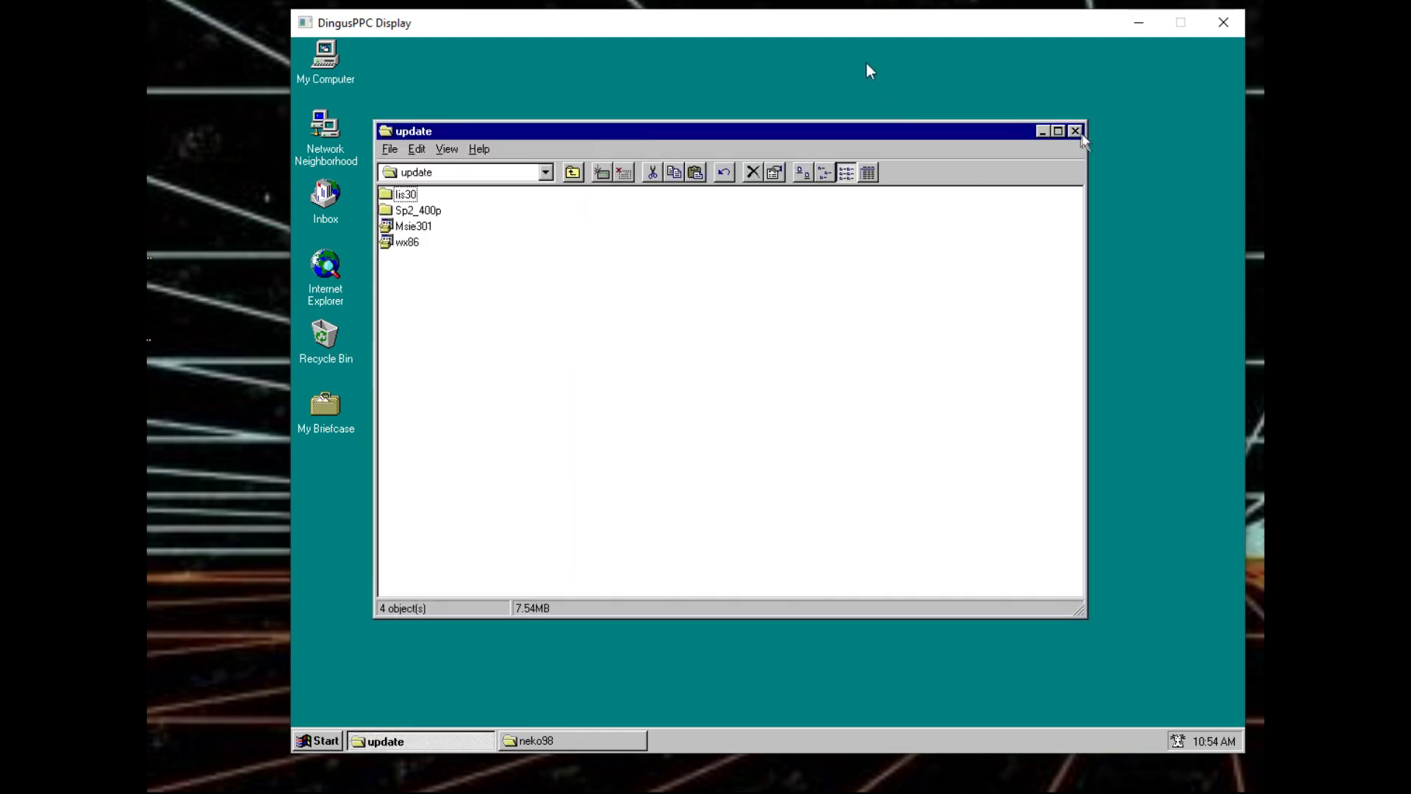
click(1074, 131)
click(456, 743)
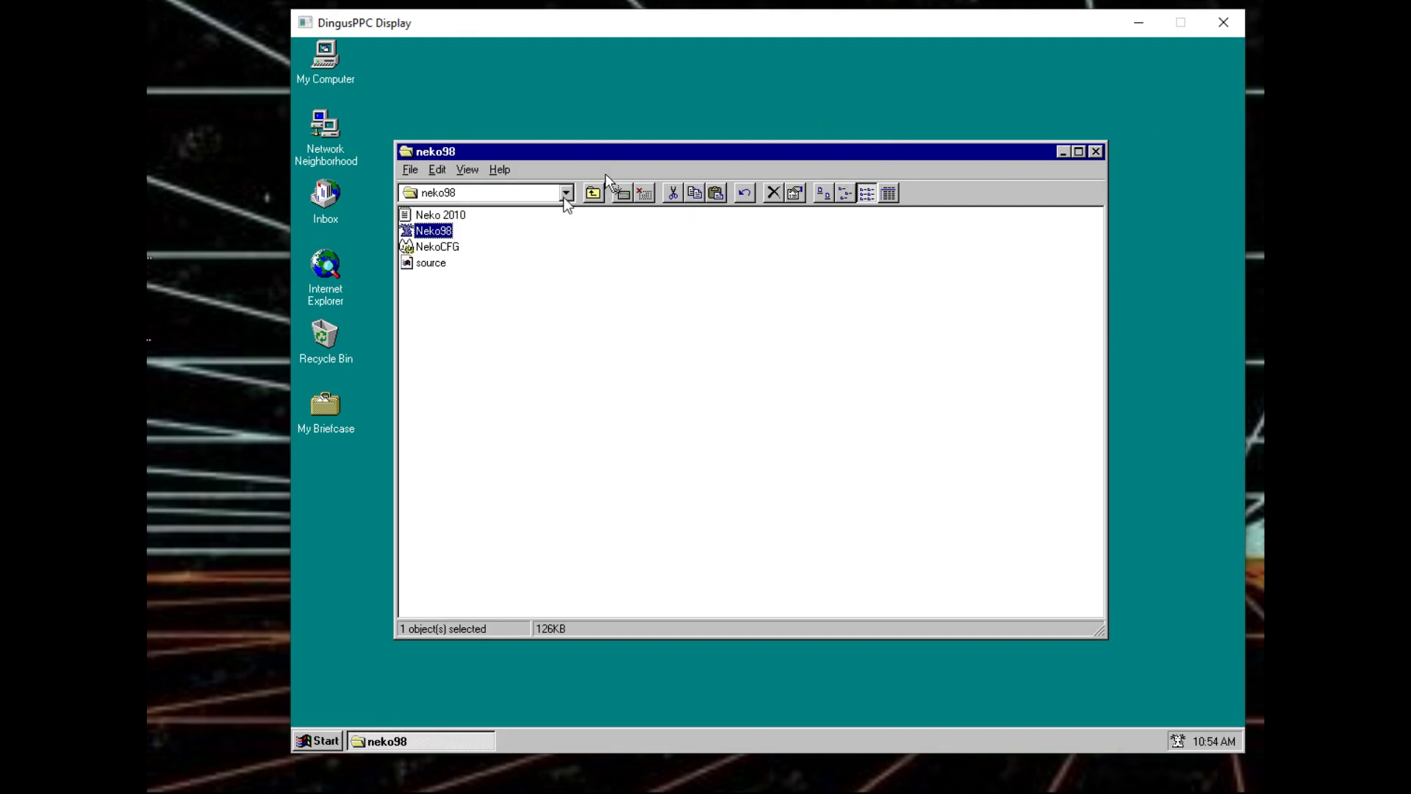
- Switch the folder window to drive NT_arcfw (E:) and open its update folder
click(566, 193)
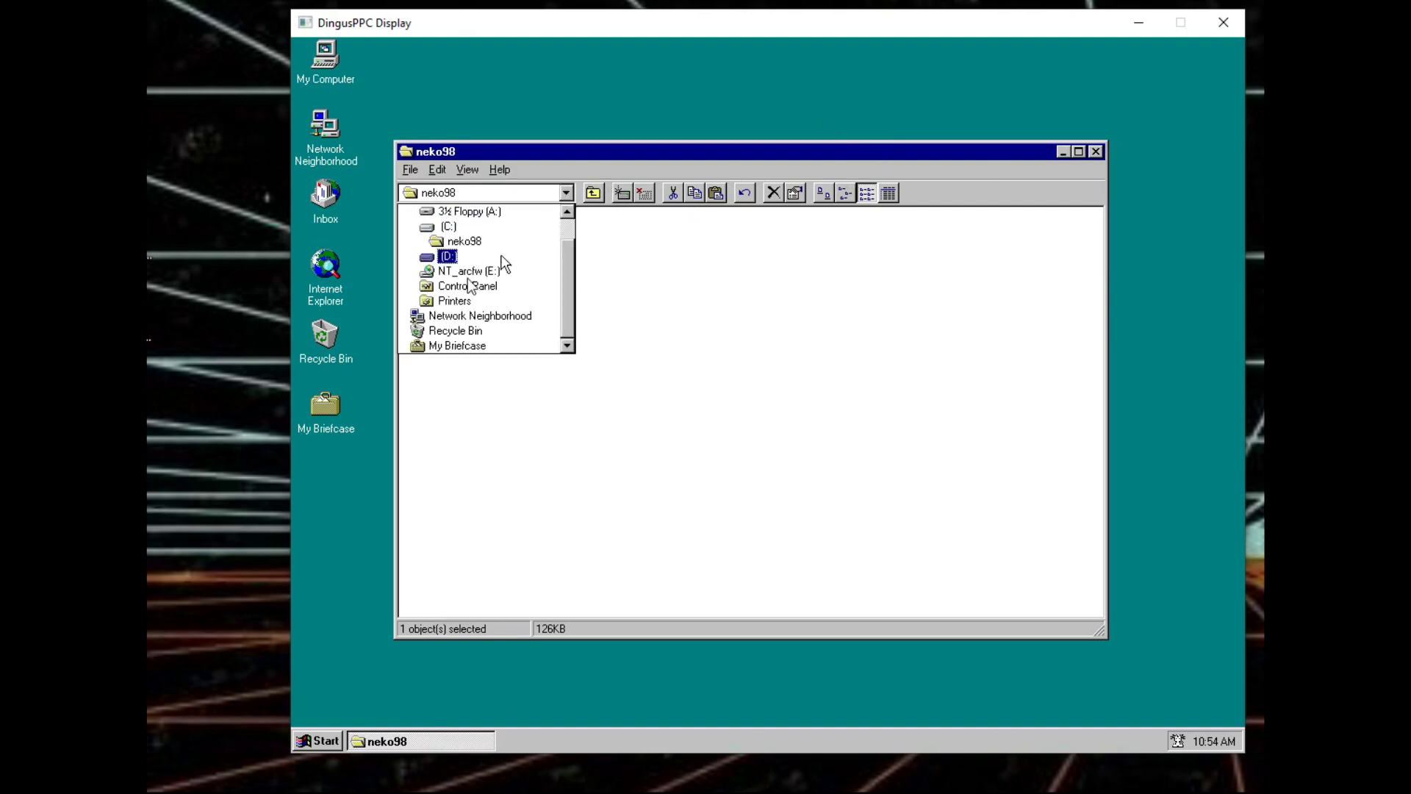
click(478, 270)
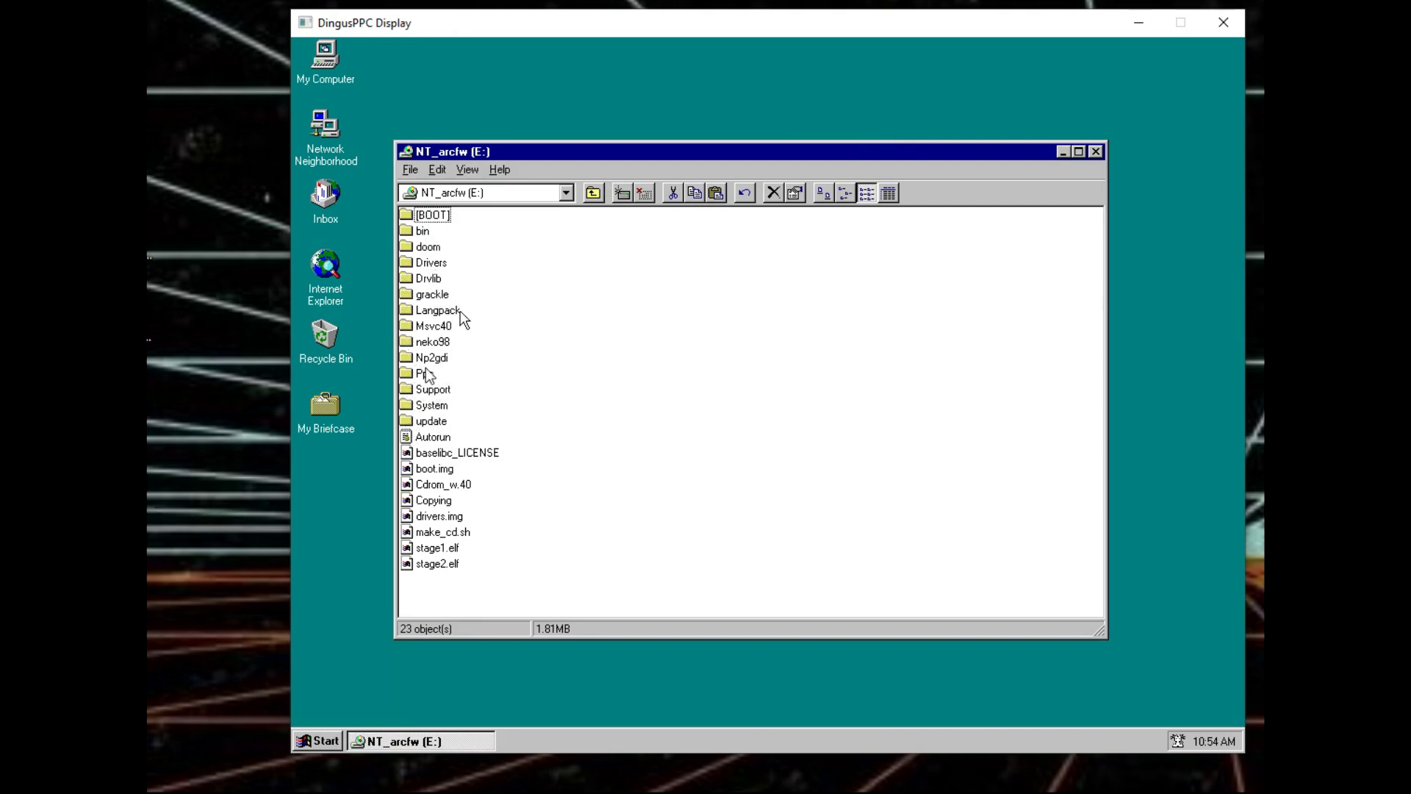
double_click(433, 421)
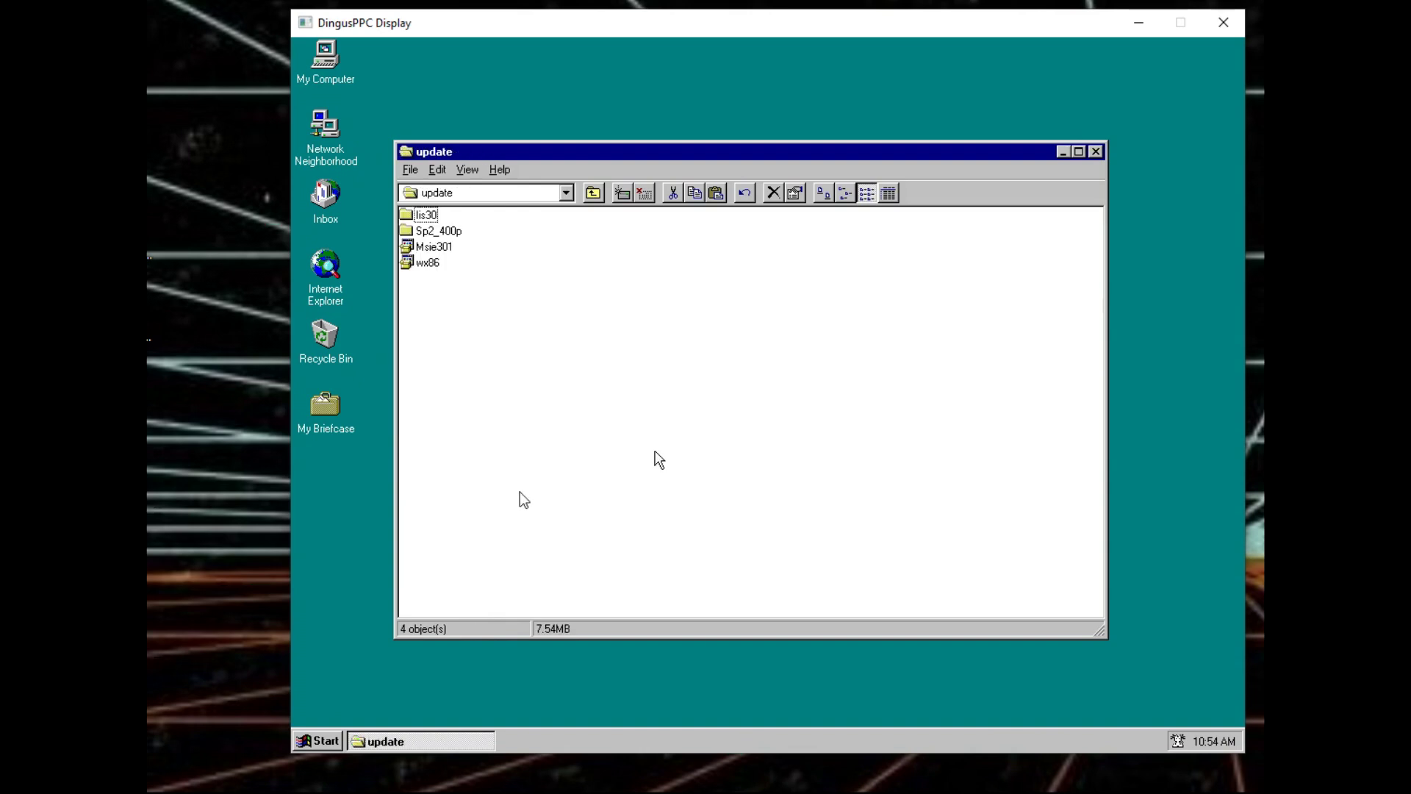
- Launch the wx86 installer and decline it, then start the Msie301 Internet Explorer 3.0 installer
key(Down)
key(Down)
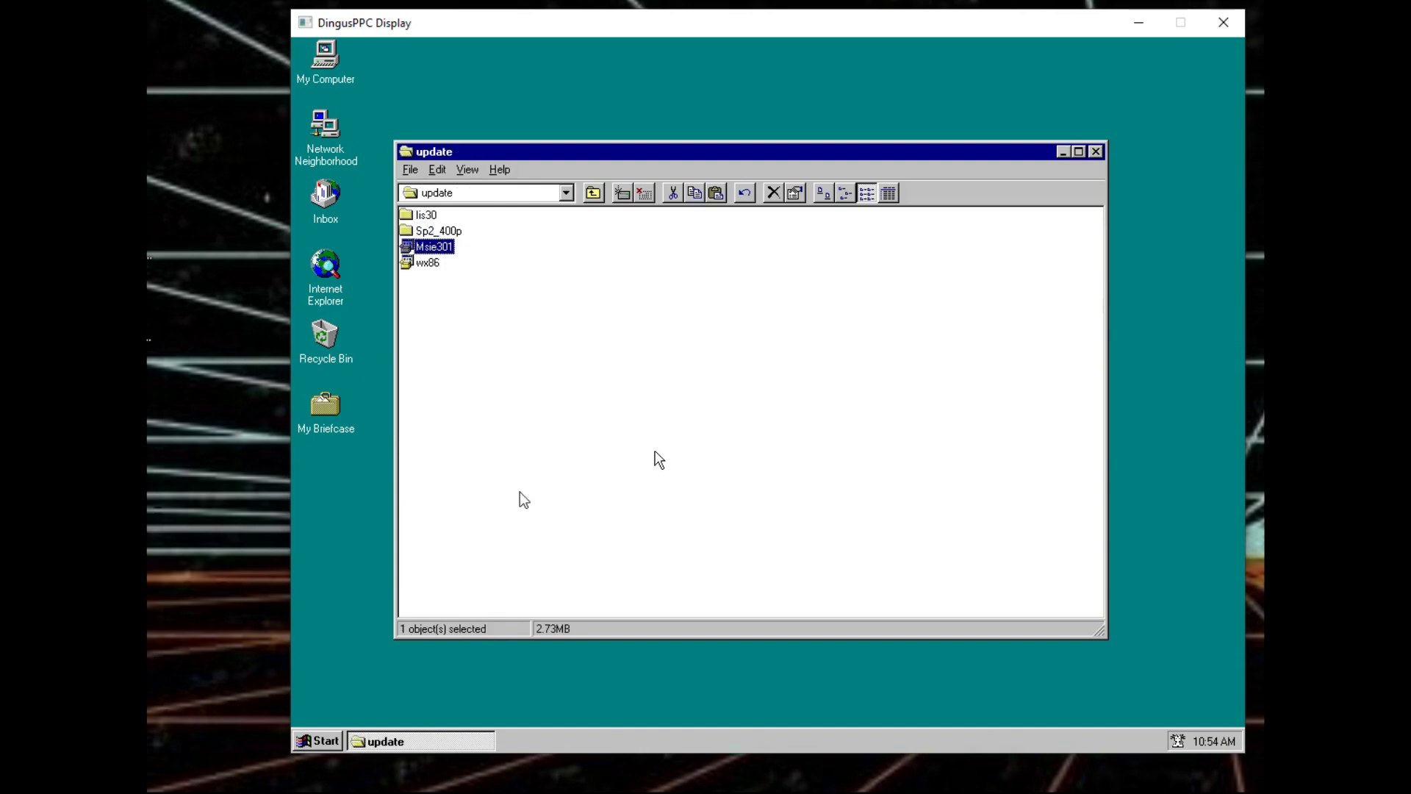
key(Down)
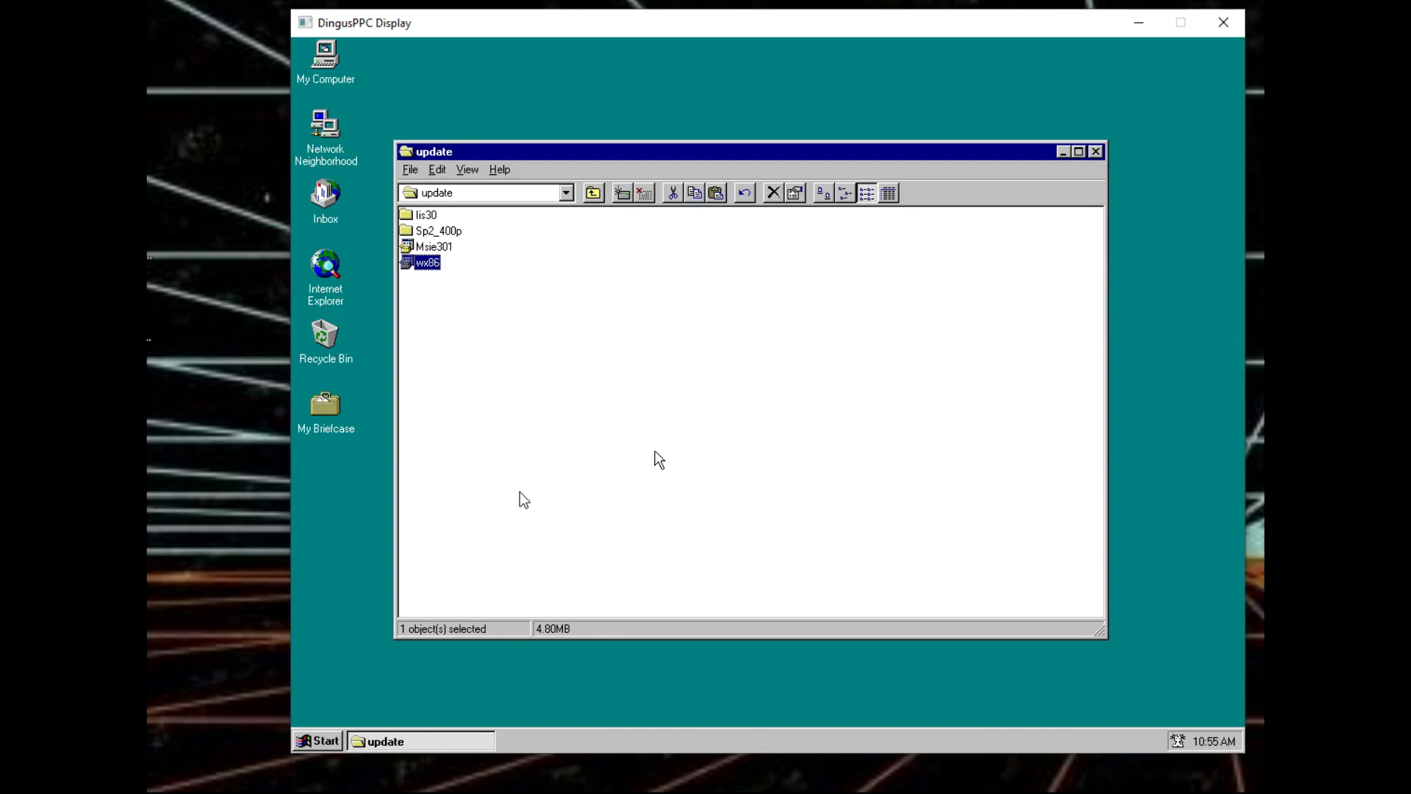
key(Return)
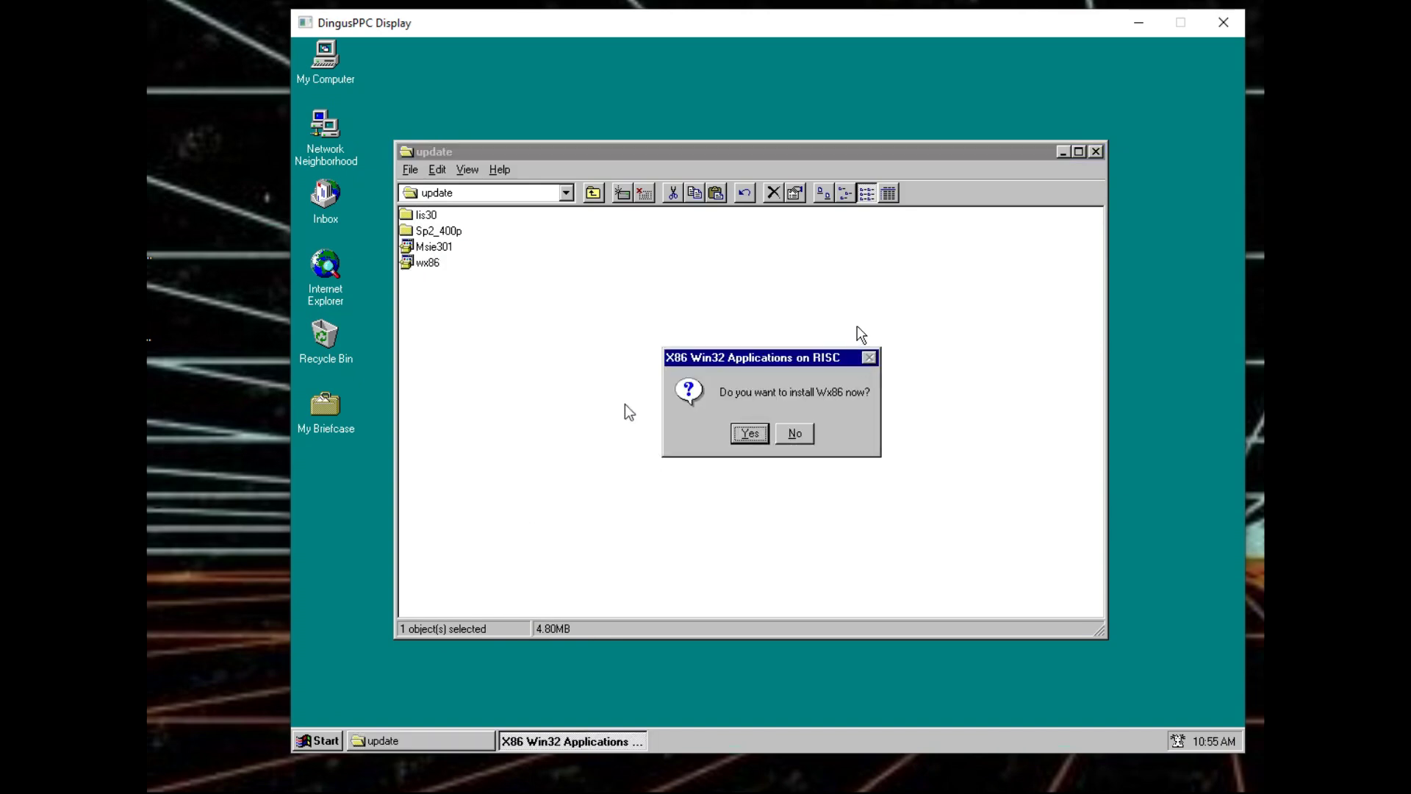
click(790, 433)
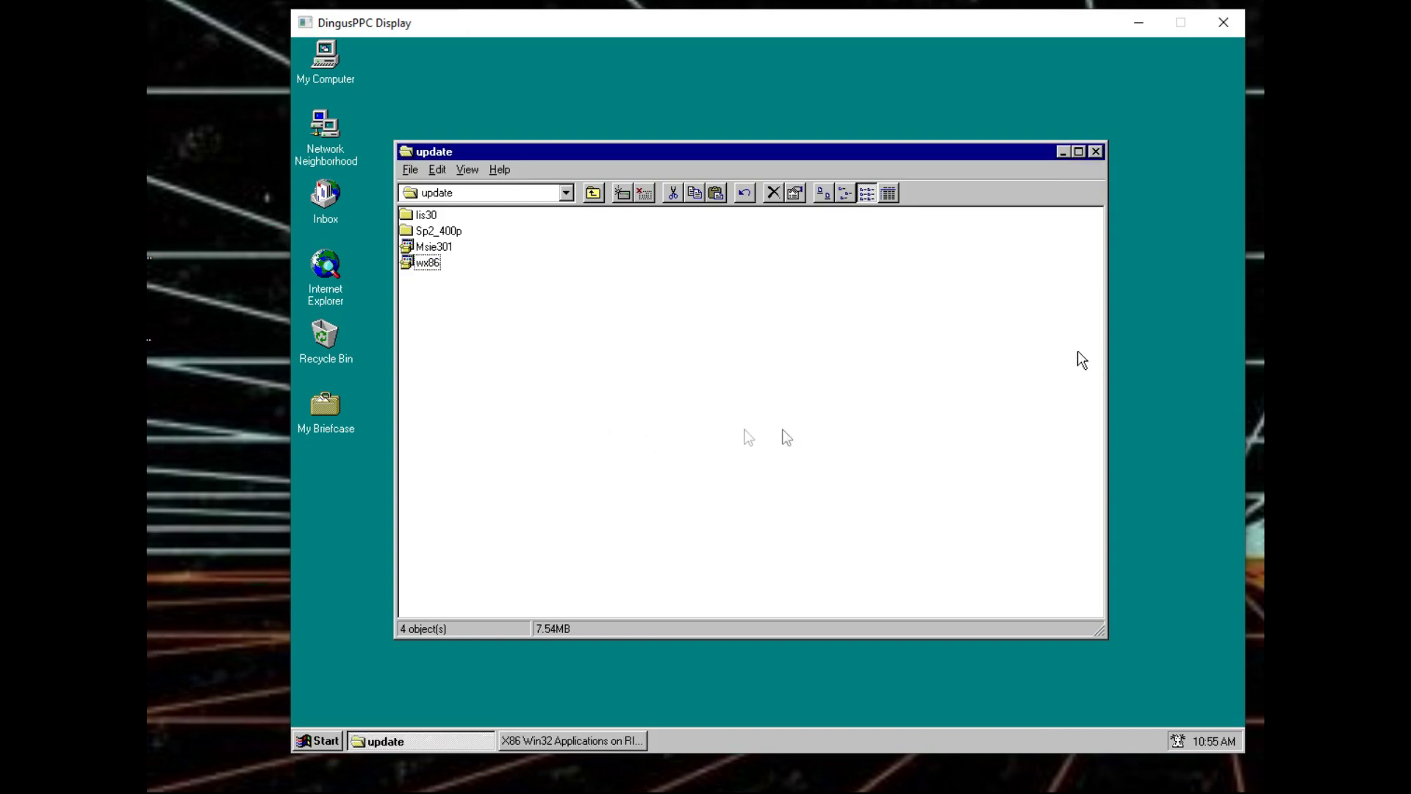
click(625, 741)
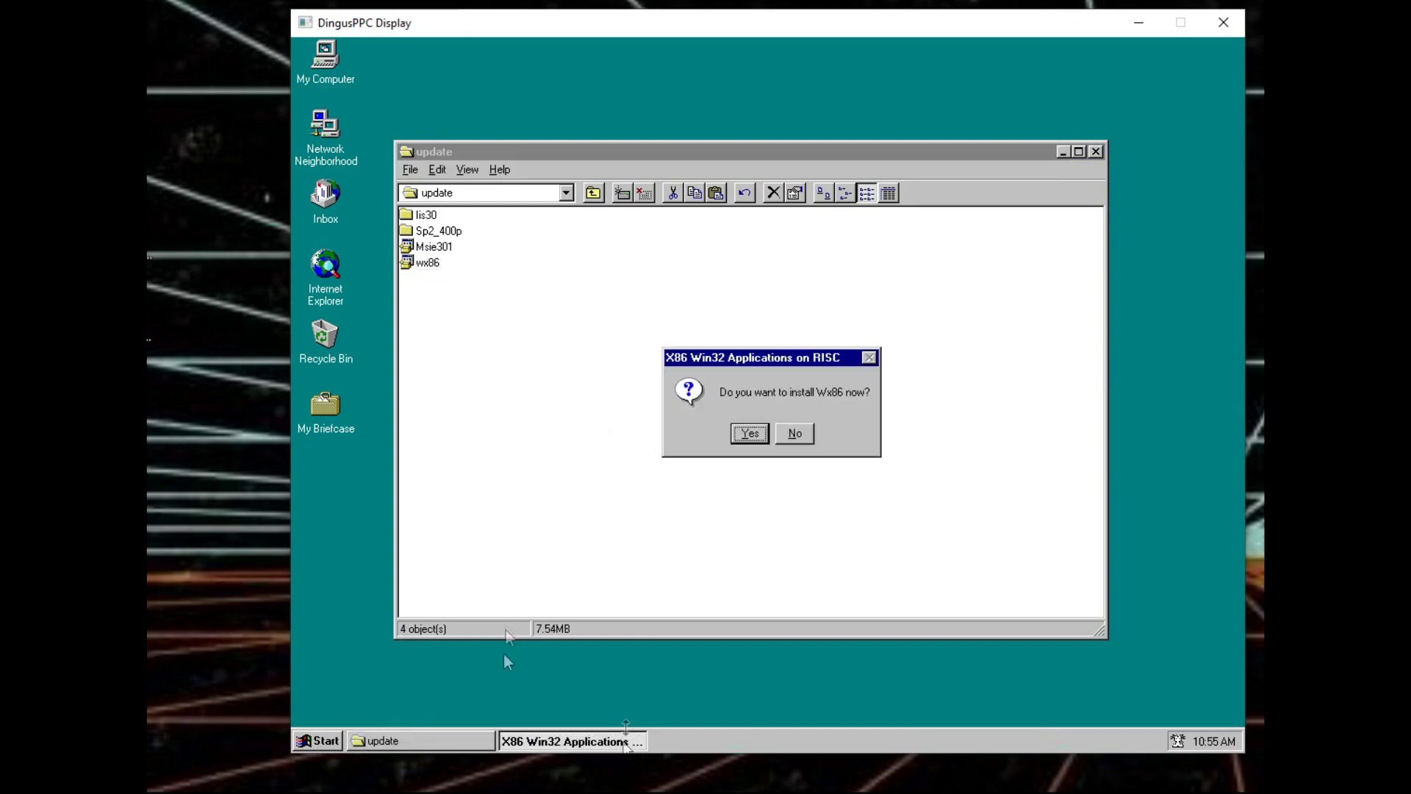
click(791, 434)
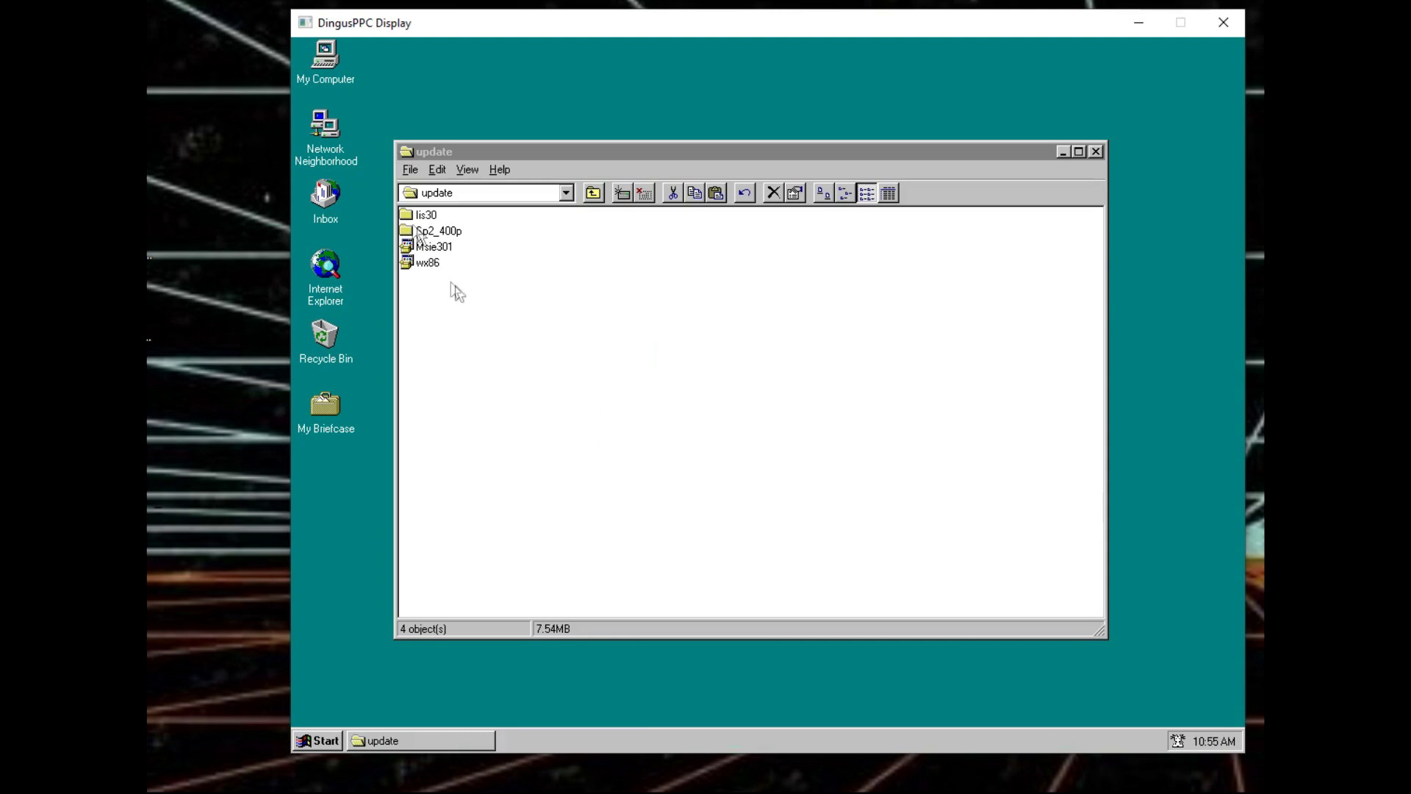
click(432, 248)
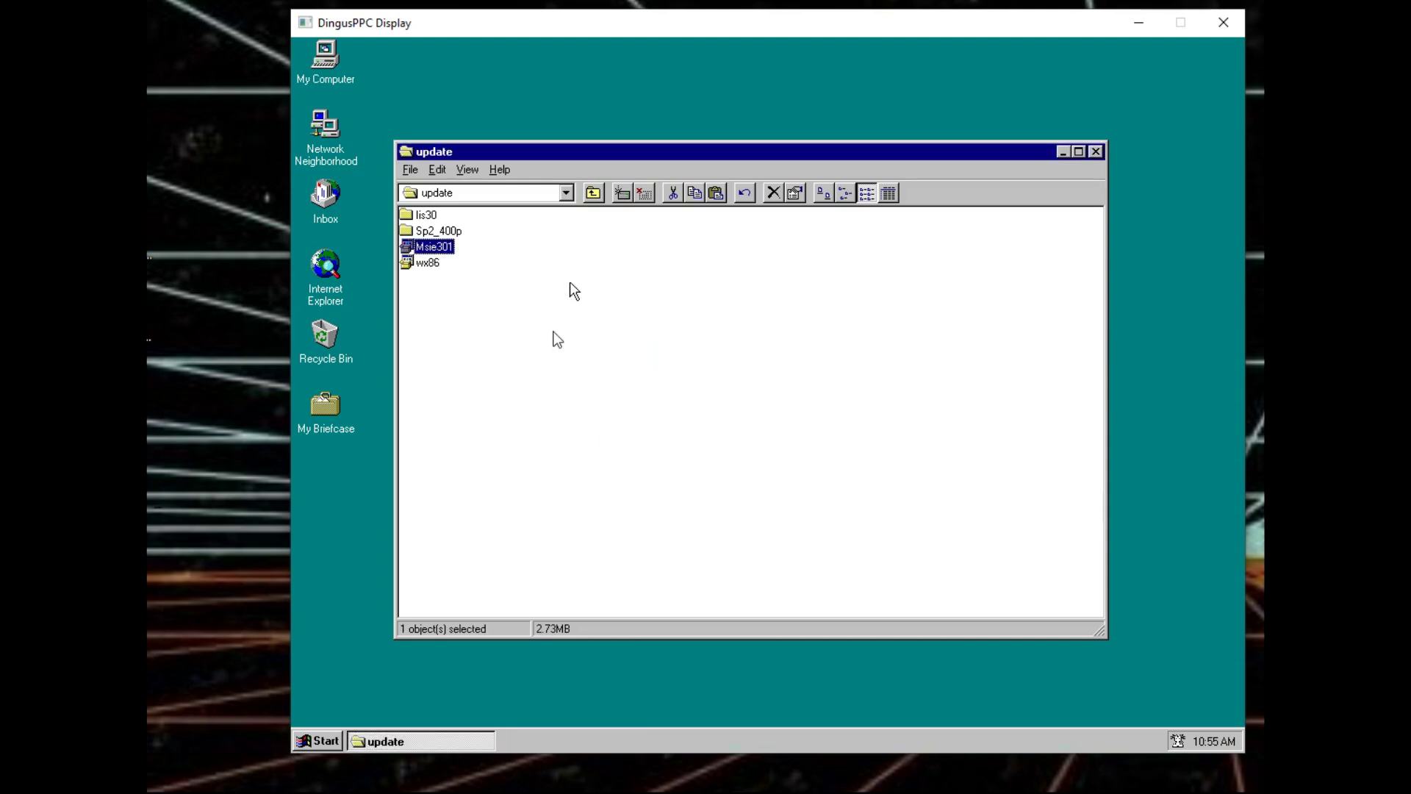
key(Return)
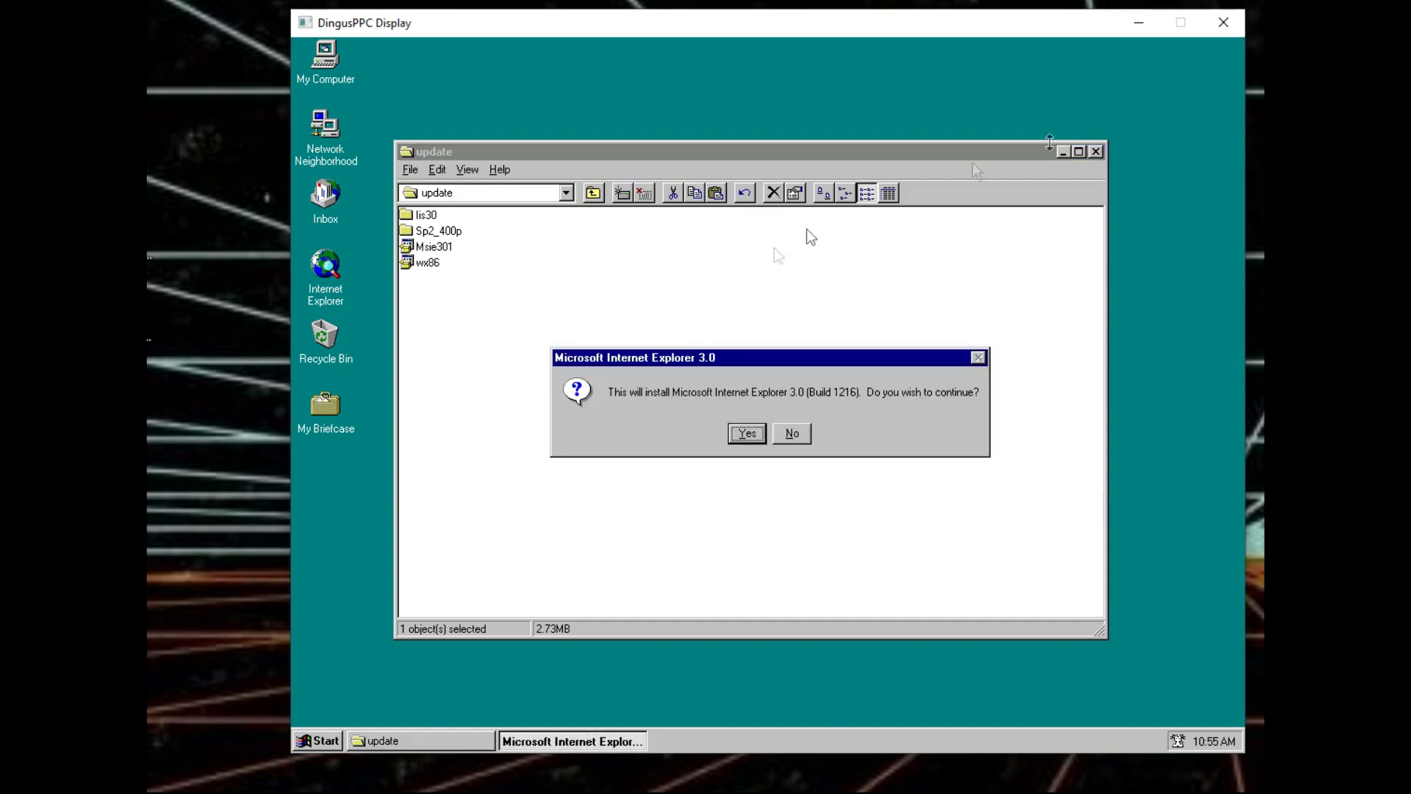
- Leave the IE 3.0 install confirmation waiting and open the desktop's existing Internet Explorer
key(Return)
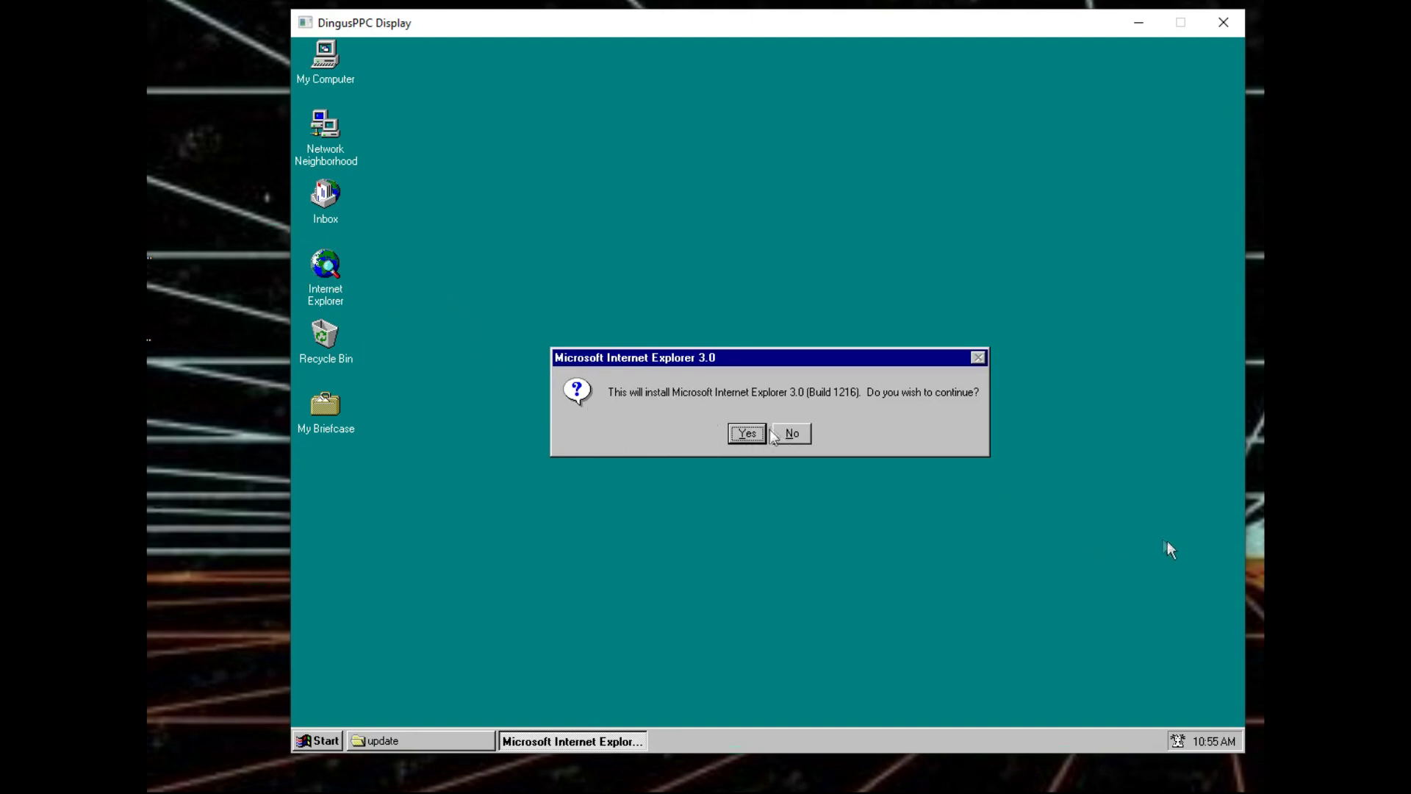
click(325, 338)
click(326, 264)
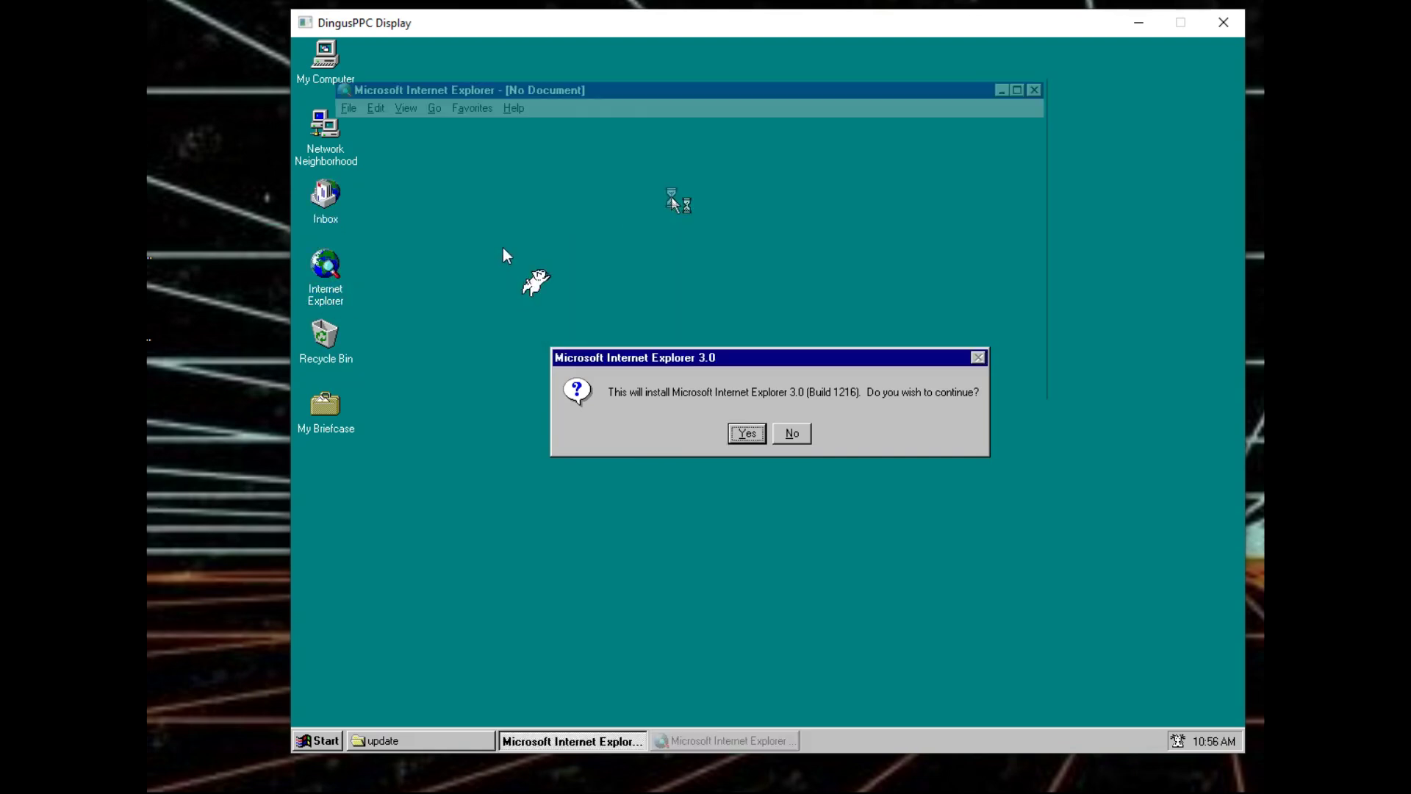
- Check the old browser's About version, close it, then confirm IE 3.0 install and accept the license
click(513, 108)
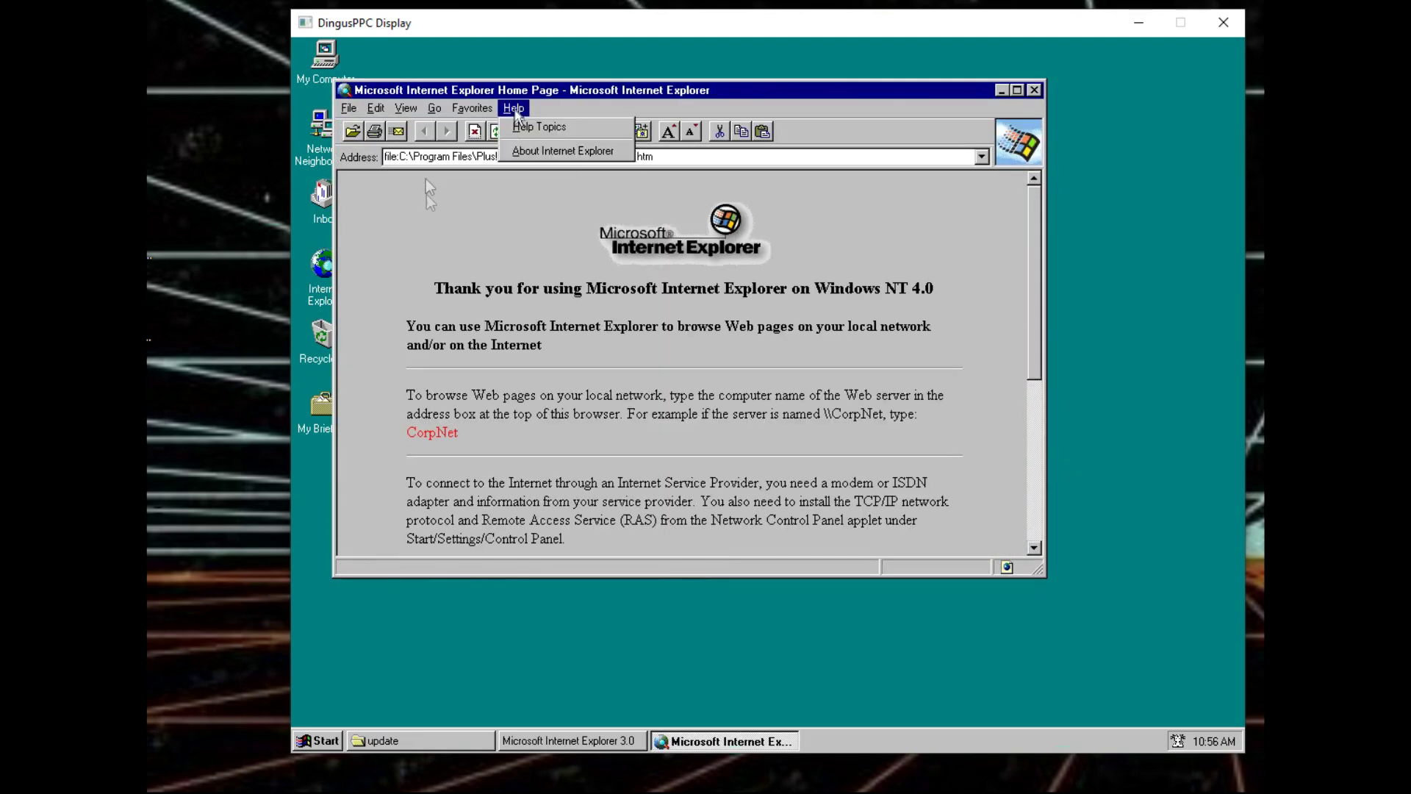
click(521, 150)
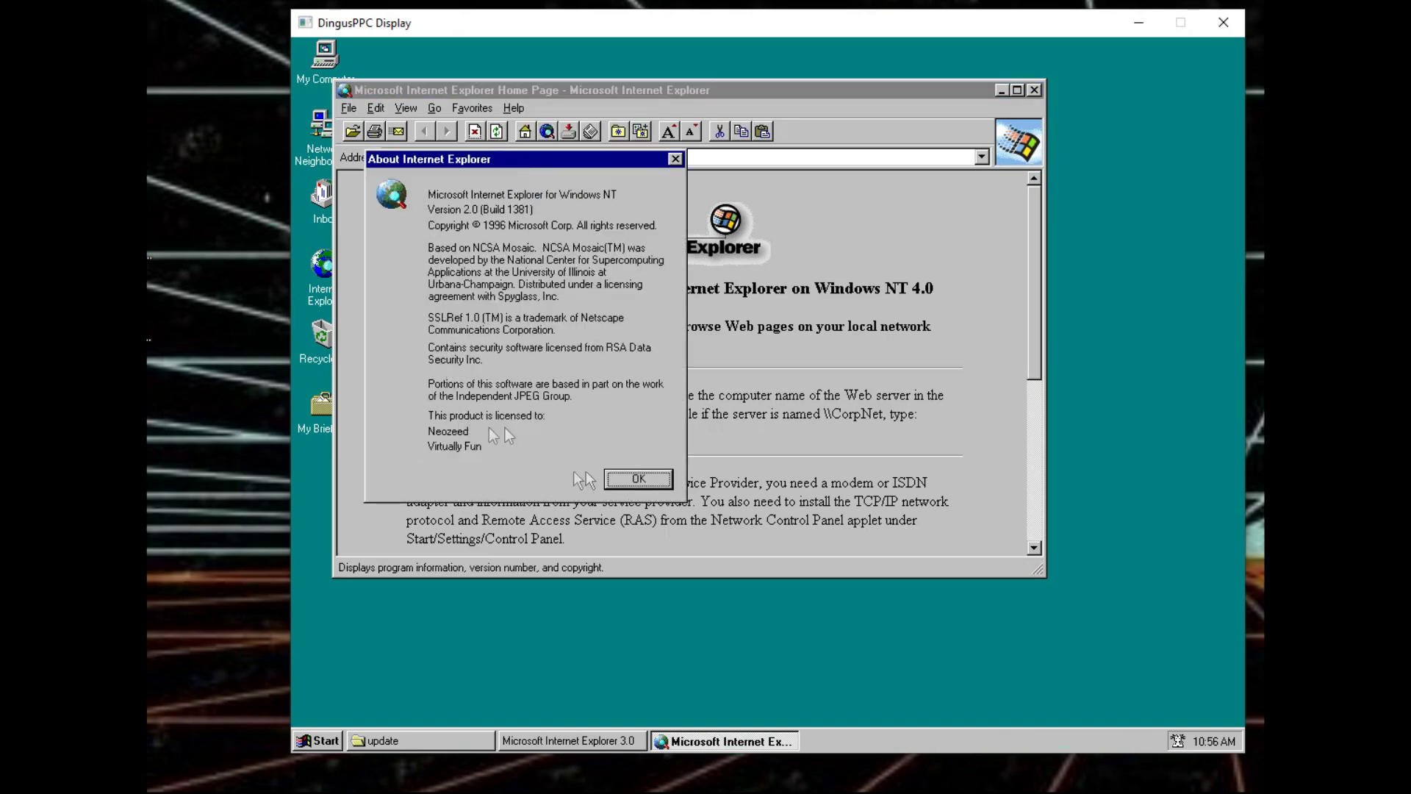
click(638, 479)
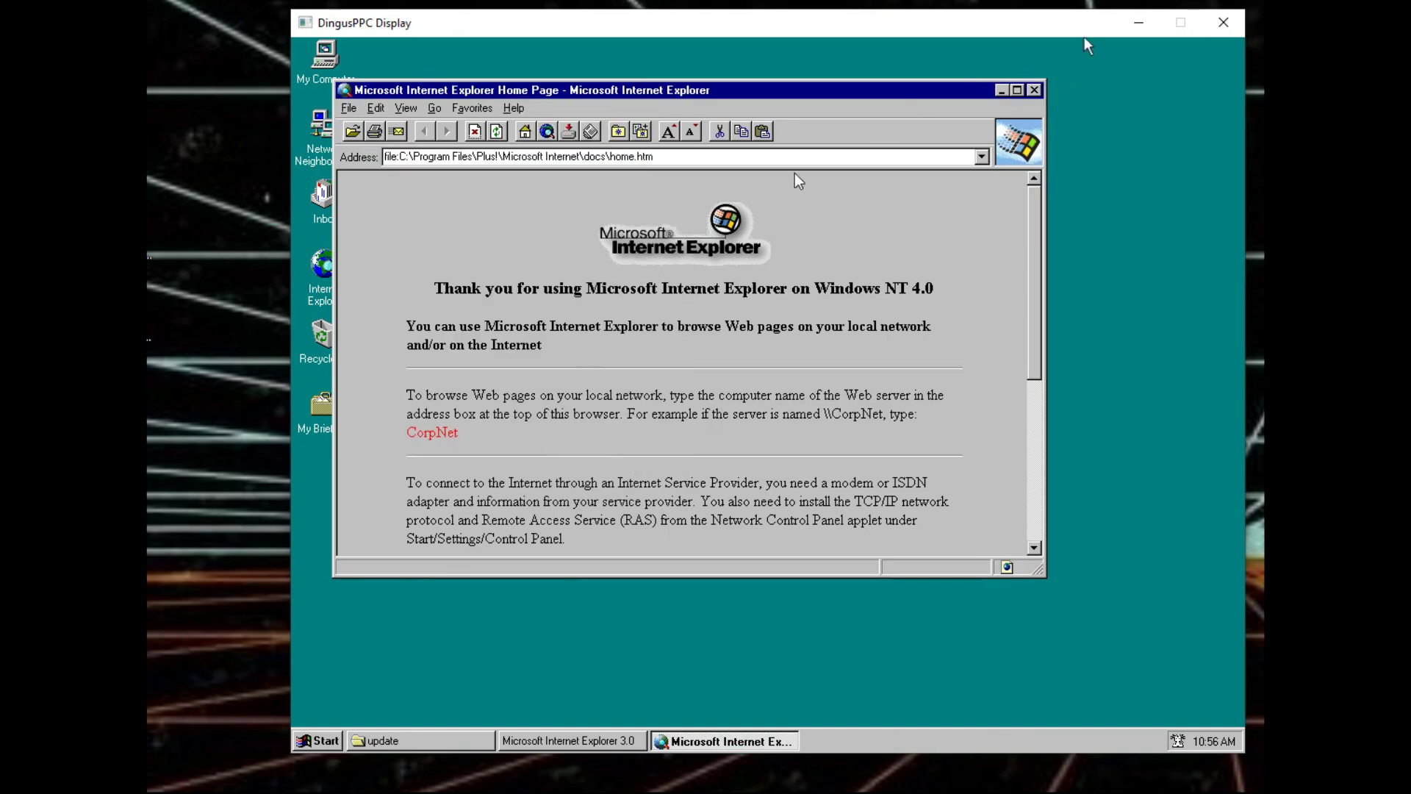
click(1034, 89)
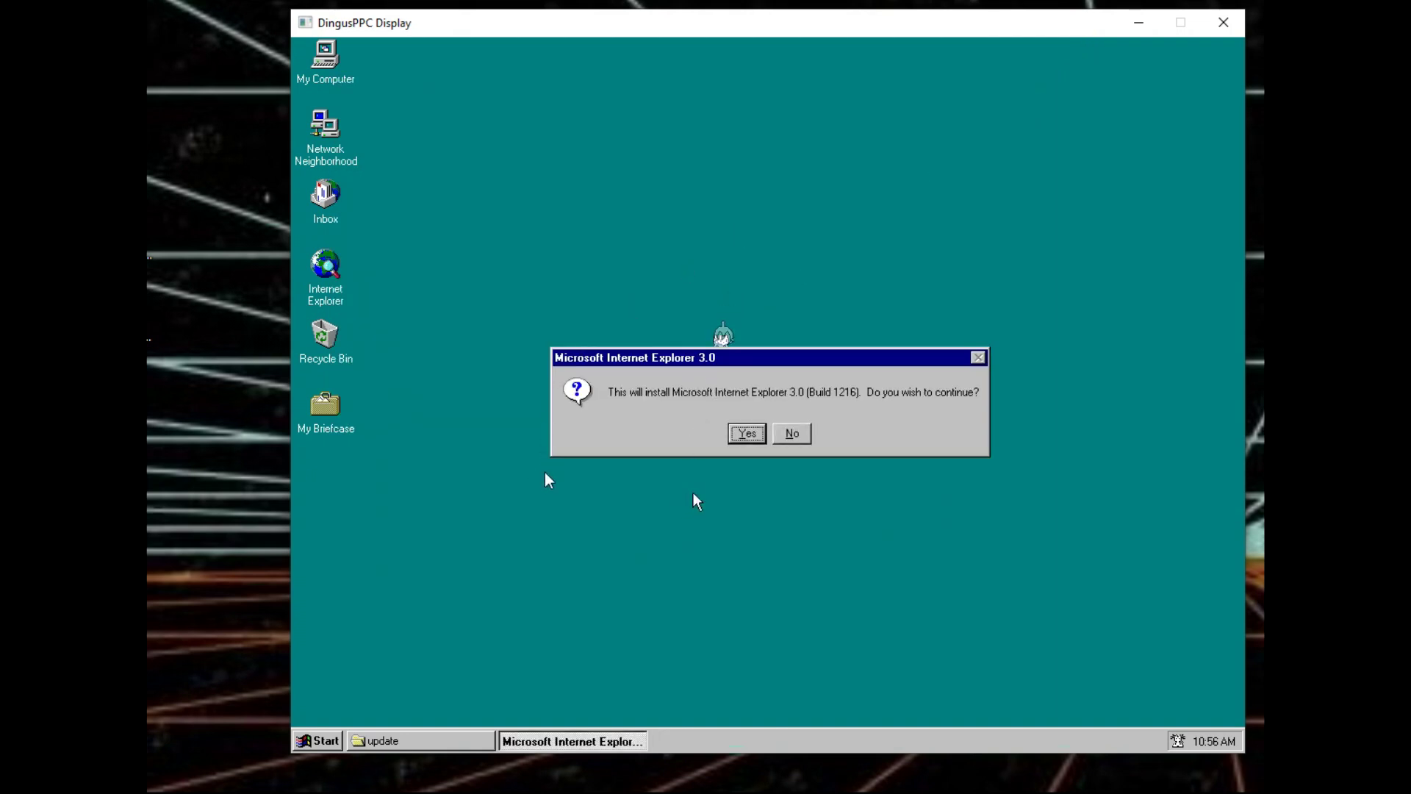
click(751, 438)
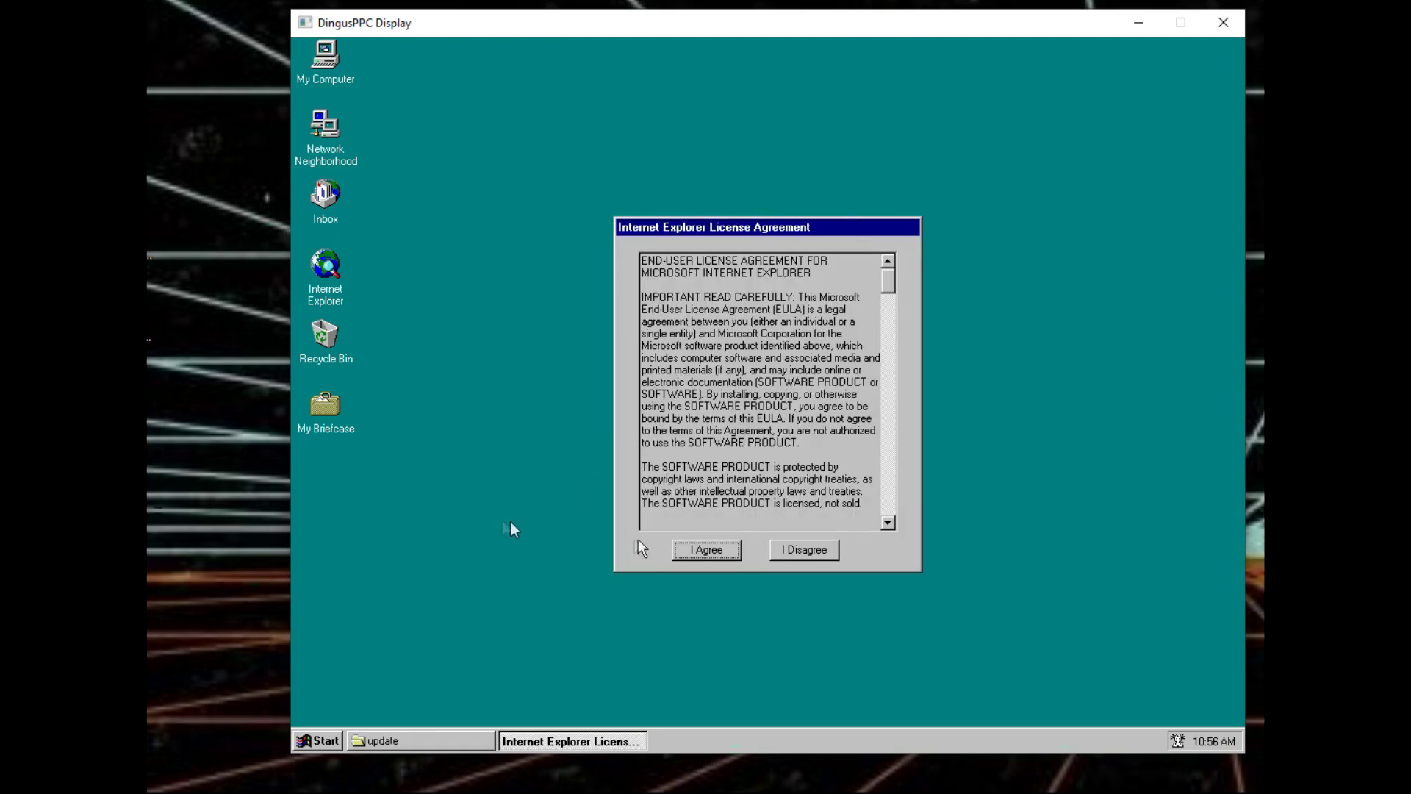
click(680, 553)
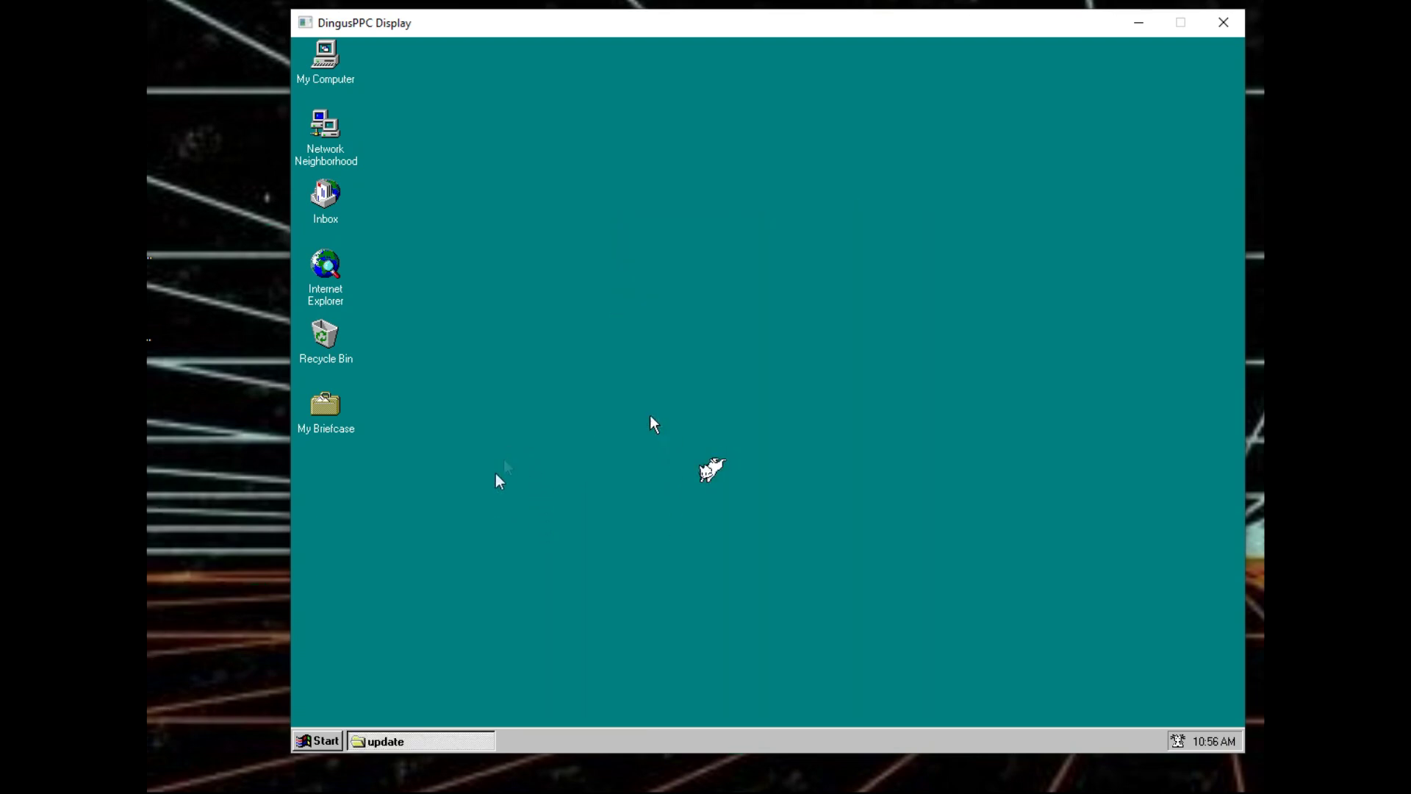